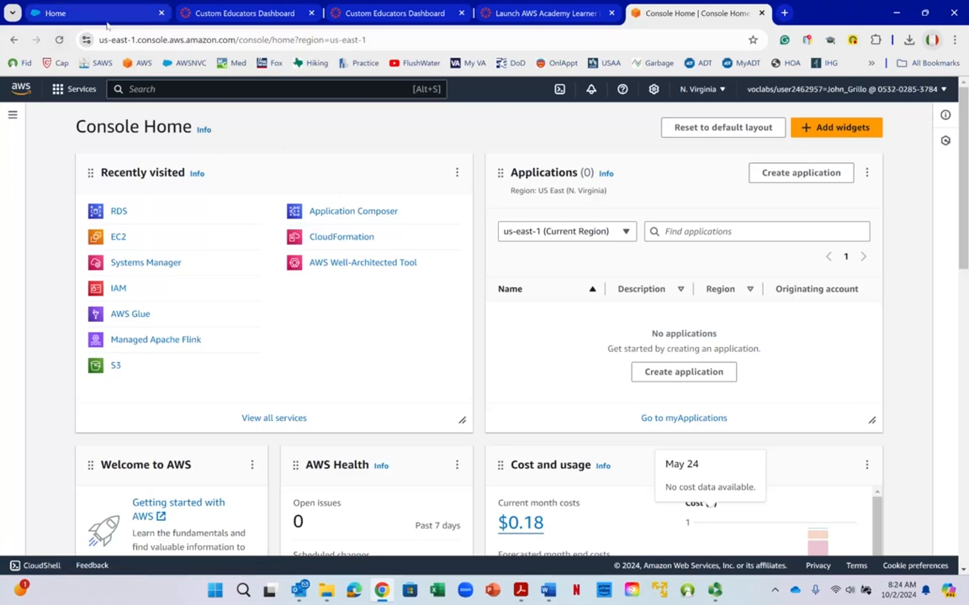
- Switch to Word and show the Lab Instruction 7 document on creating an EBS volume in a maximized window
mouse_move(107, 7)
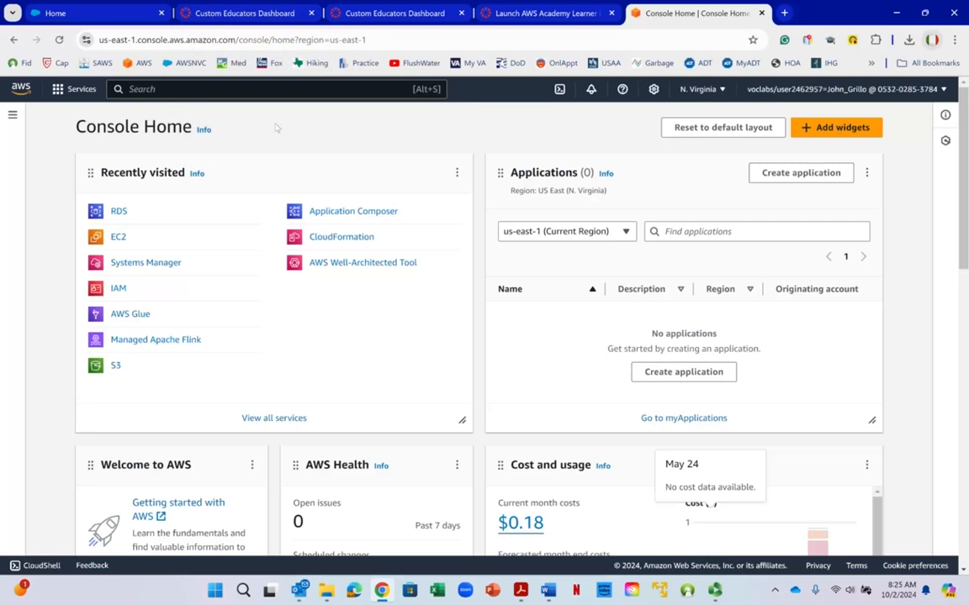
mouse_move(548, 590)
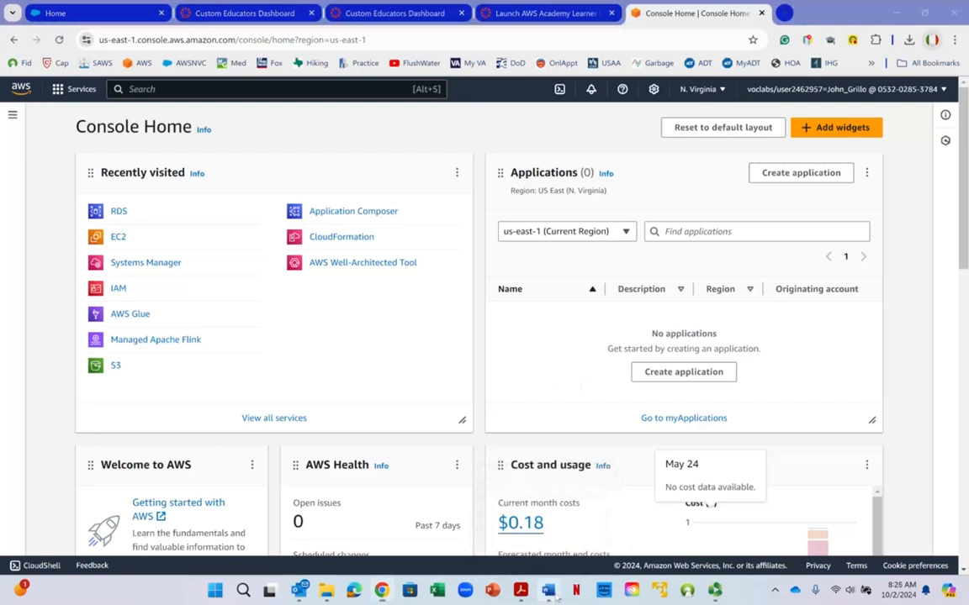
left_click(538, 525)
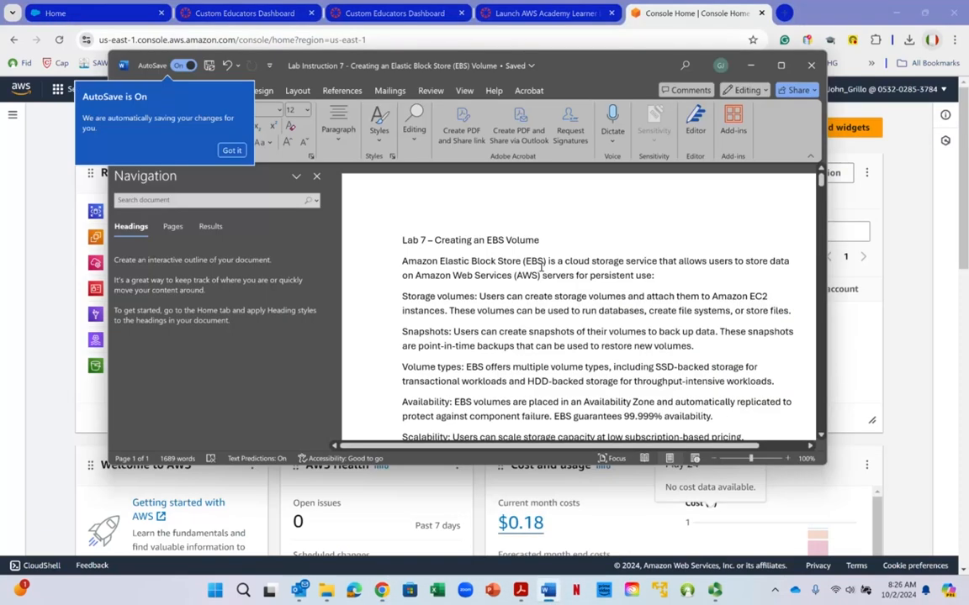
left_click(780, 65)
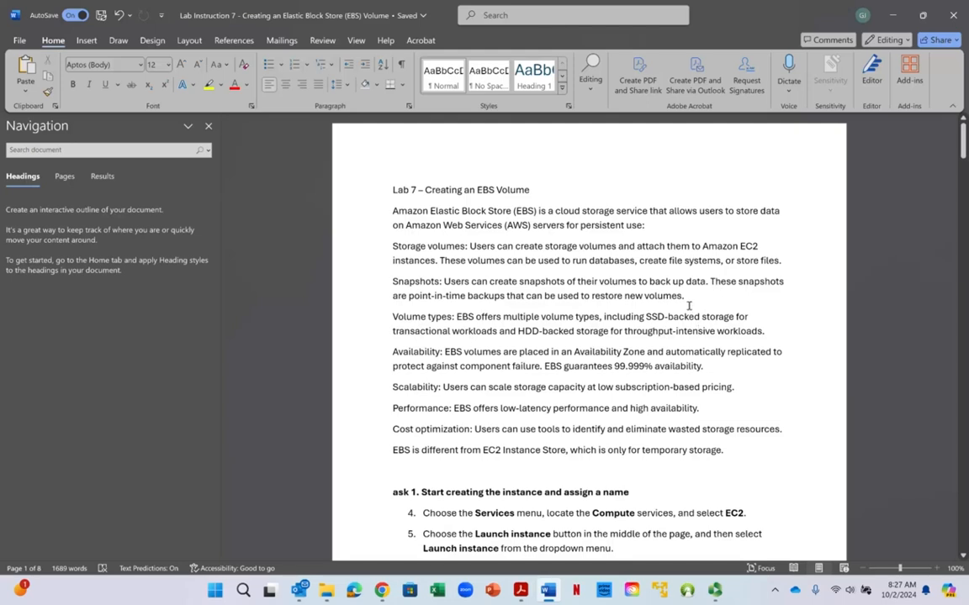
- Read the introductory overview of EBS, from storage volumes and scalability to the comparison with EC2 Instance Store
scroll(689, 306, "down", 1)
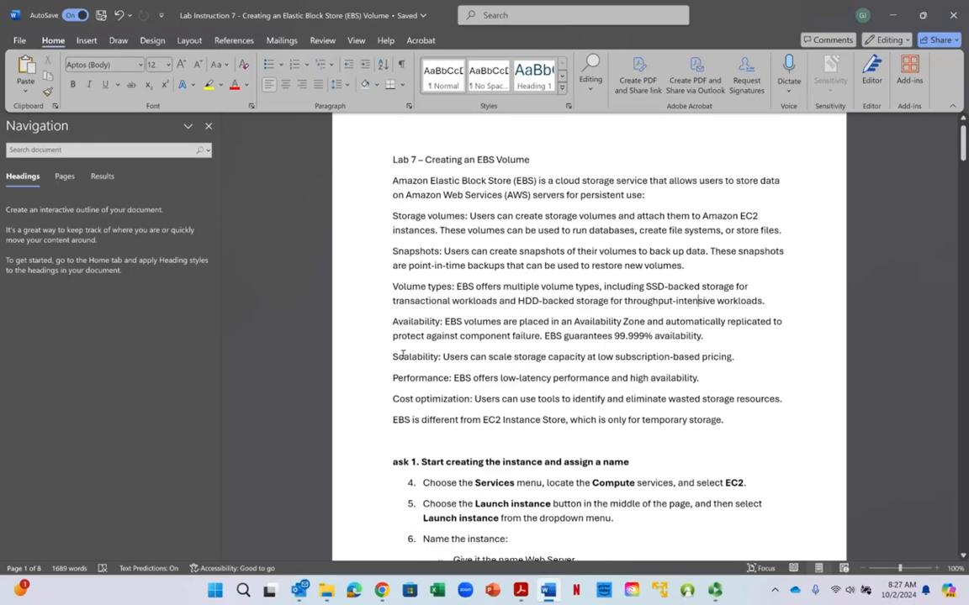
left_click_drag(396, 357, 461, 357)
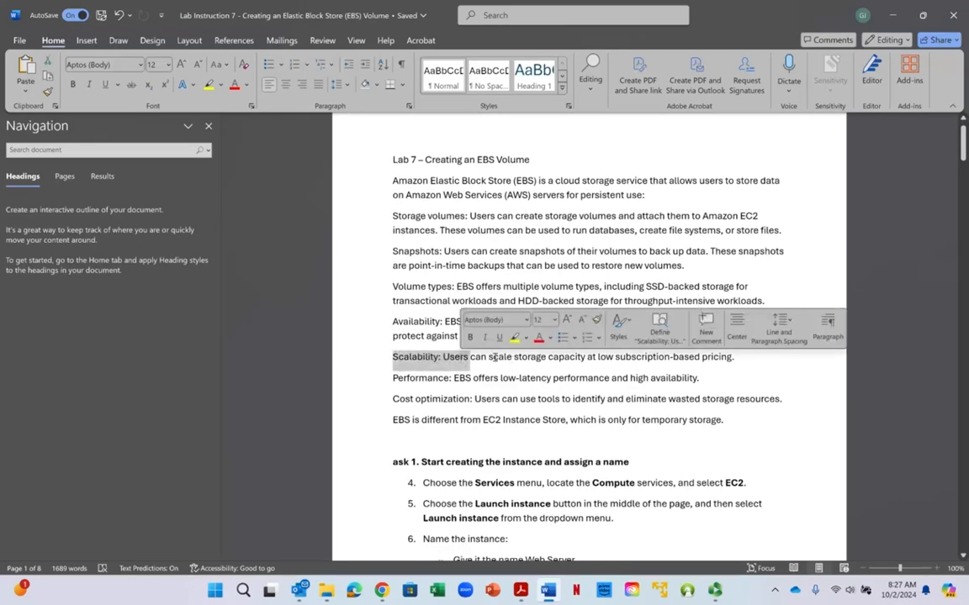
left_click(494, 357)
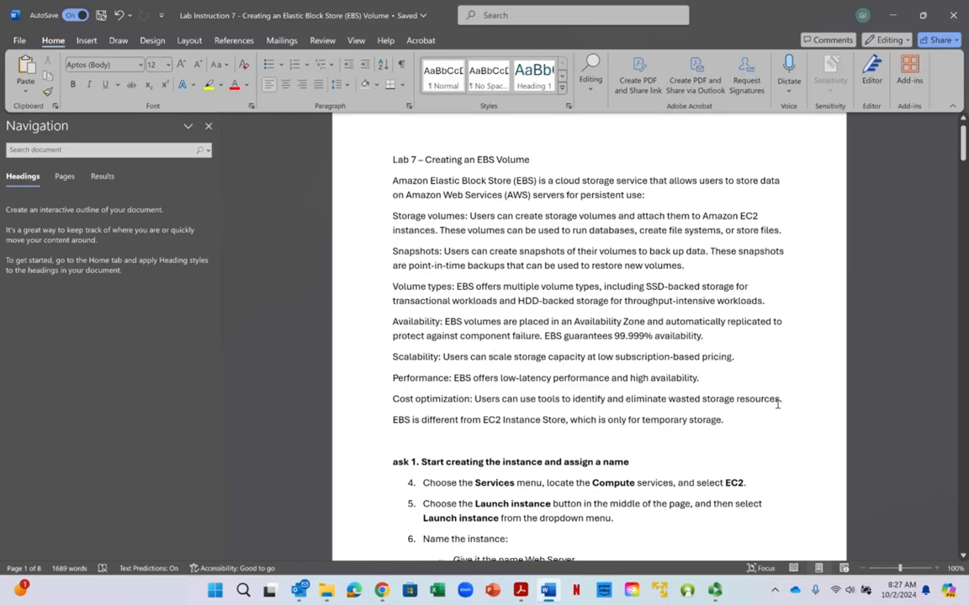
scroll(479, 380, "down", 1)
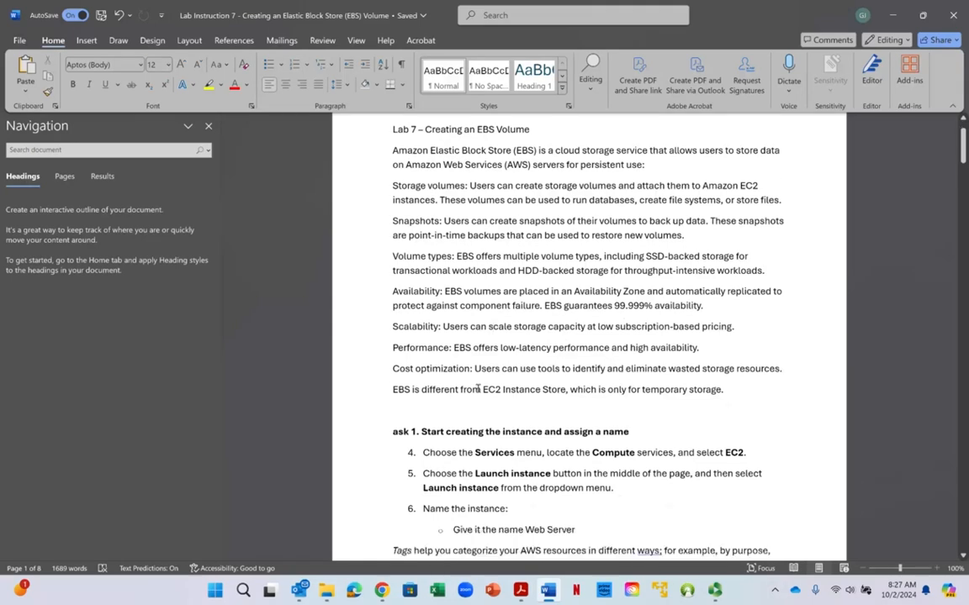
left_click_drag(492, 389, 557, 391)
left_click(648, 392)
left_click_drag(392, 390, 422, 390)
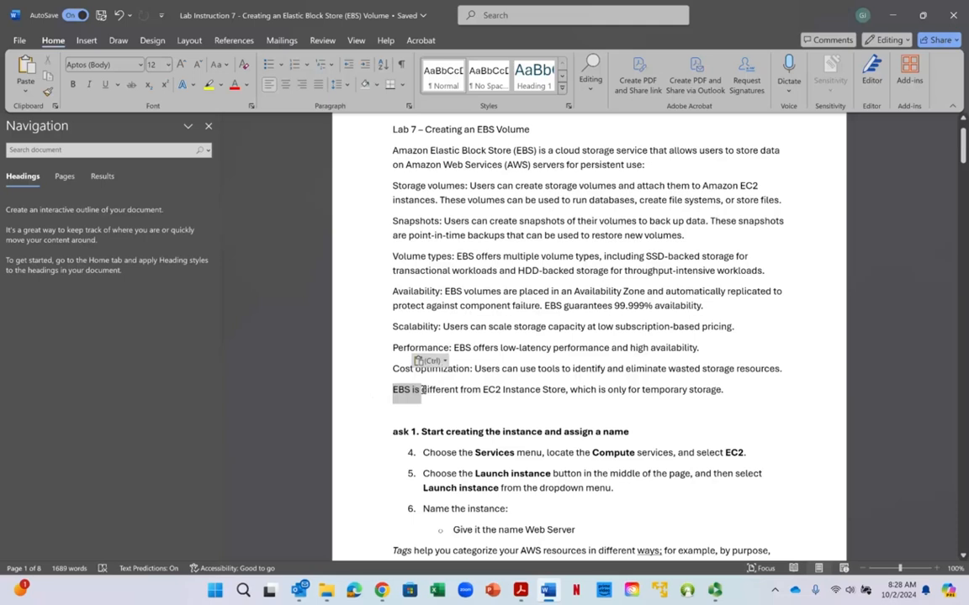
left_click(403, 389)
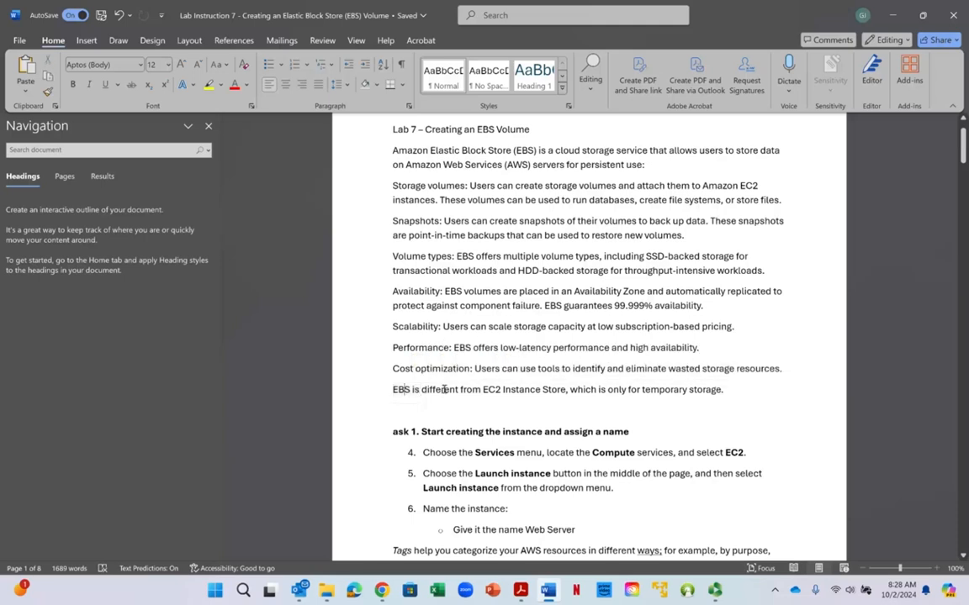
- Correct the heading "ask 1. Start creating the instance and assign a name" so that it begins with "Task 1"
scroll(444, 389, "down", 1)
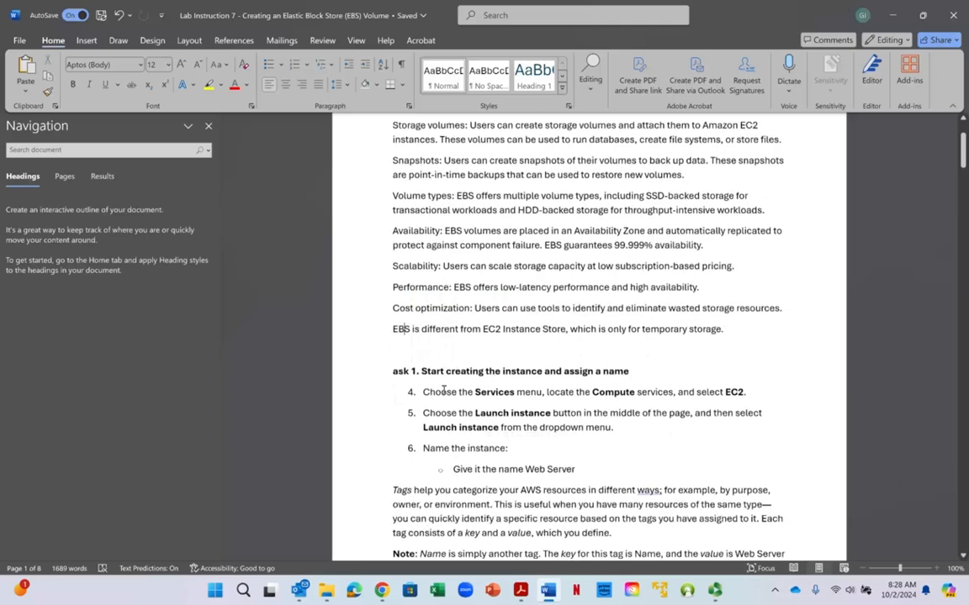
left_click(391, 370)
type("T")
- Skim the lab tasks from naming the instance through launching it, up to Task 13 on attaching an EBS volume
scroll(488, 399, "down", 2)
scroll(487, 403, "down", 5)
scroll(481, 425, "up", 5)
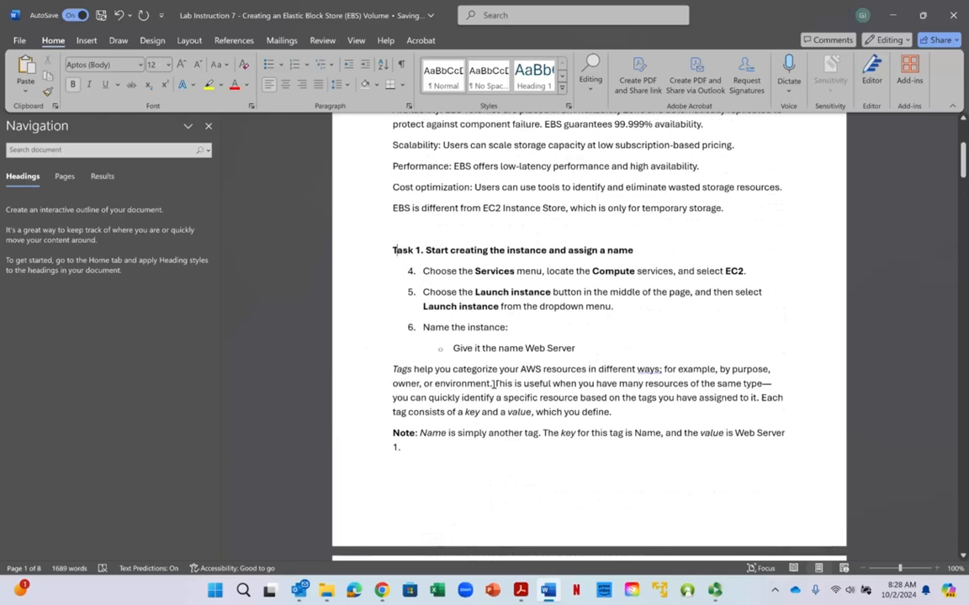
scroll(501, 376, "down", 6)
scroll(464, 439, "down", 13)
scroll(496, 516, "down", 9)
scroll(494, 489, "down", 13)
scroll(496, 495, "down", 7)
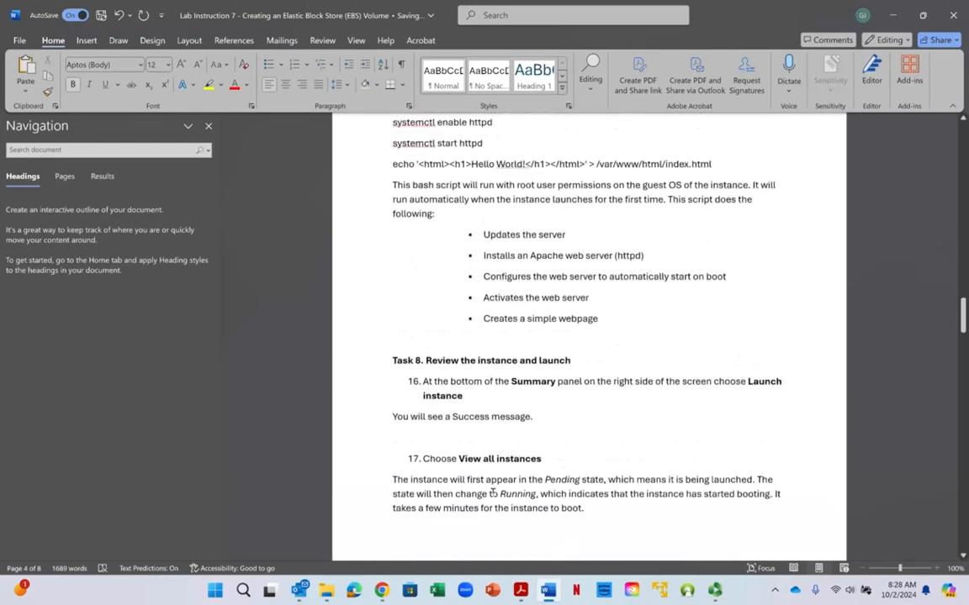
scroll(494, 495, "down", 11)
scroll(497, 495, "down", 12)
scroll(496, 501, "down", 20)
scroll(496, 503, "down", 5)
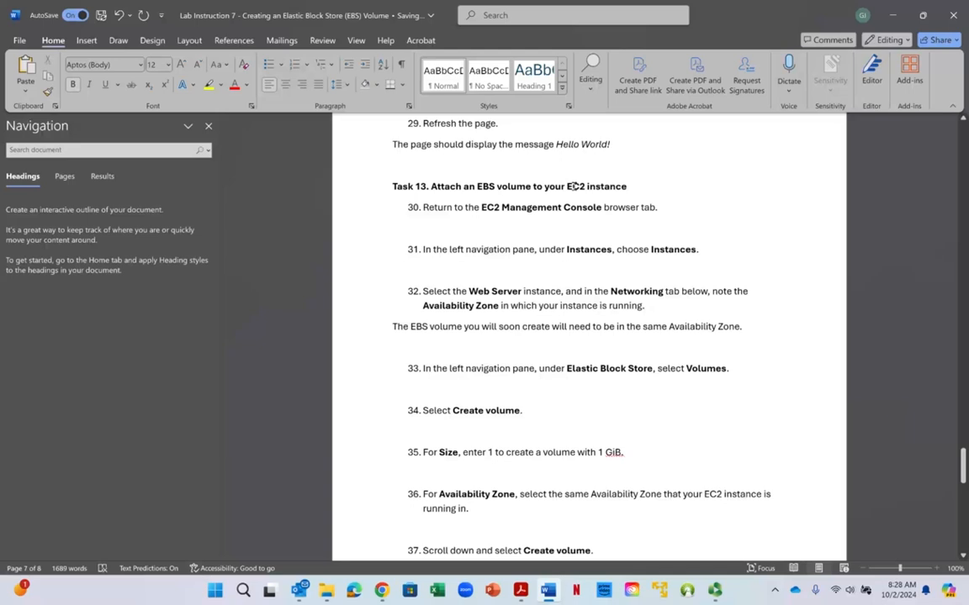
- Review the Task 13 steps for creating and attaching the EBS volume through the lab's completion, and return to the document's start
scroll(567, 401, "down", 5)
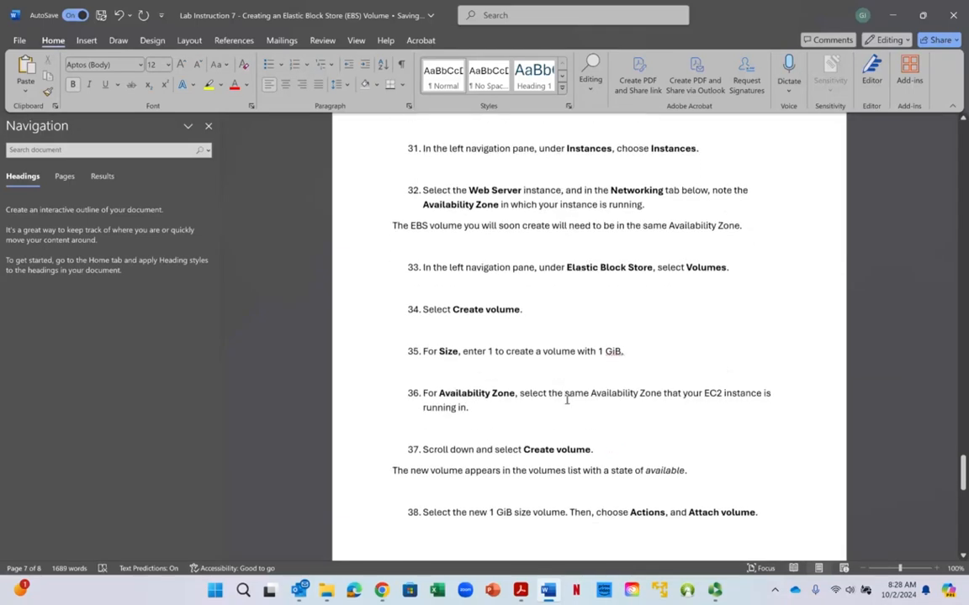
scroll(566, 401, "up", 3)
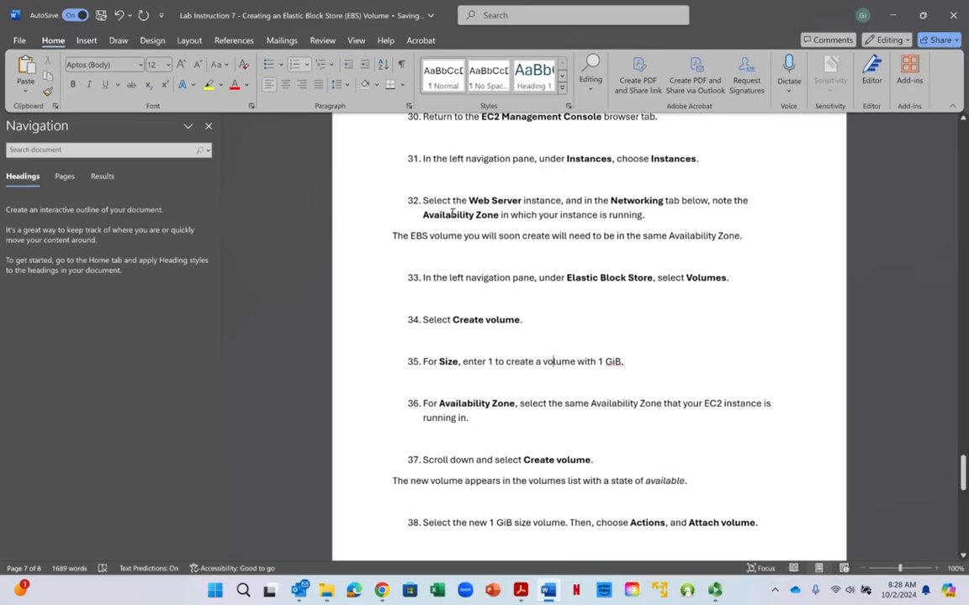
scroll(556, 332, "down", 1)
right_click(556, 342)
key("Escape")
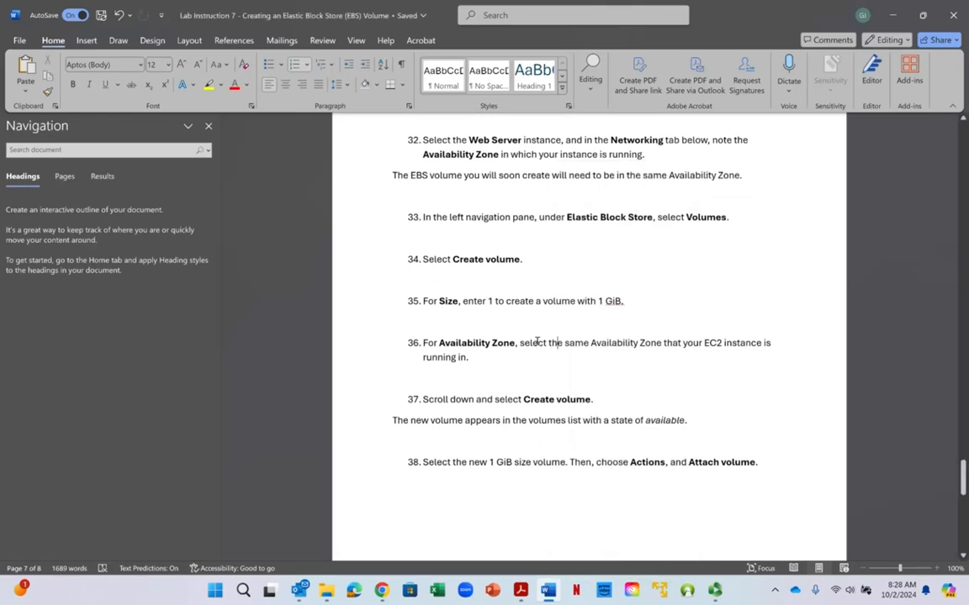
scroll(536, 341, "down", 1)
left_click(536, 340)
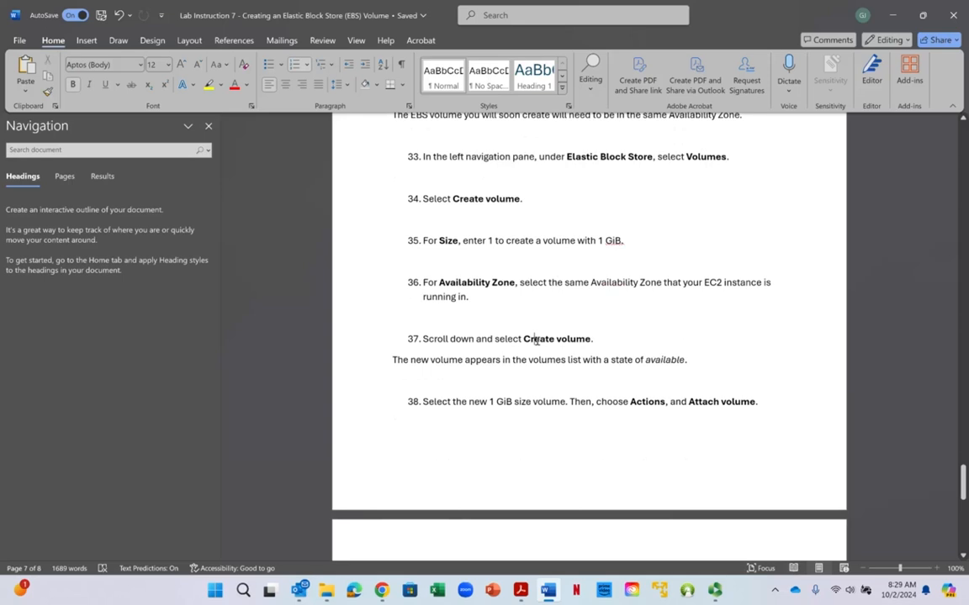
scroll(536, 340, "down", 1)
right_click(537, 341)
key("Escape")
scroll(541, 329, "down", 4)
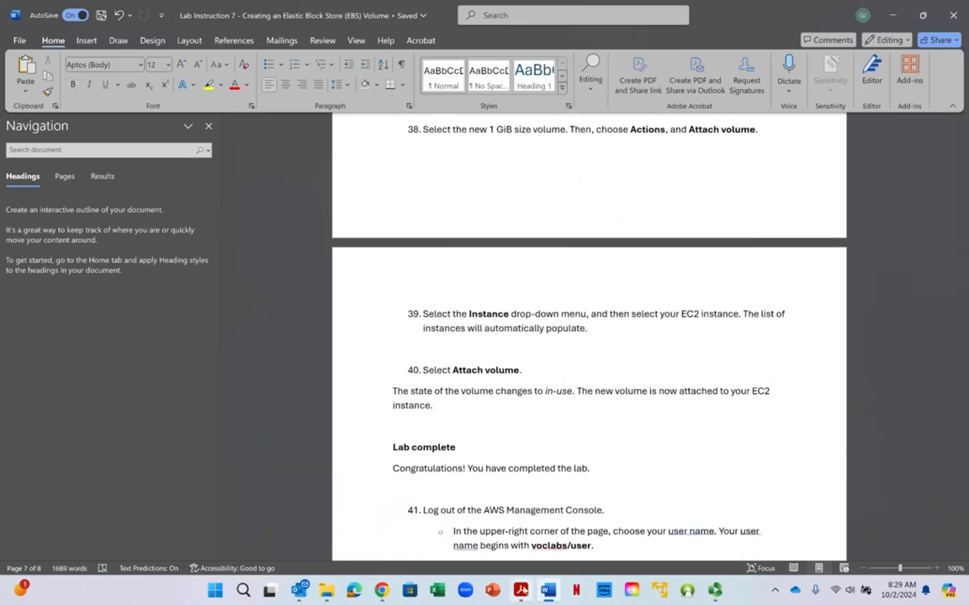
left_click(958, 518)
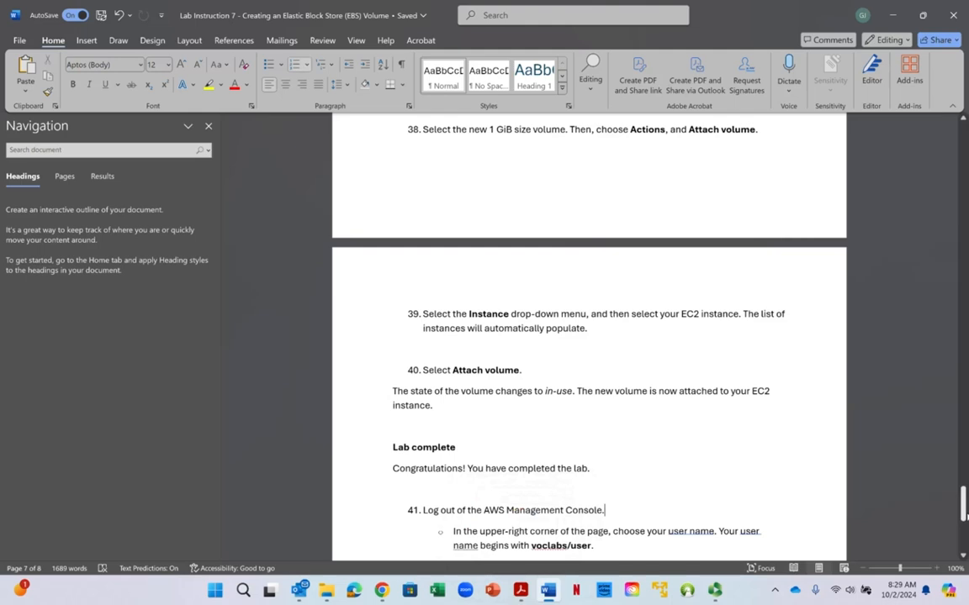
left_click_drag(963, 516, 955, 123)
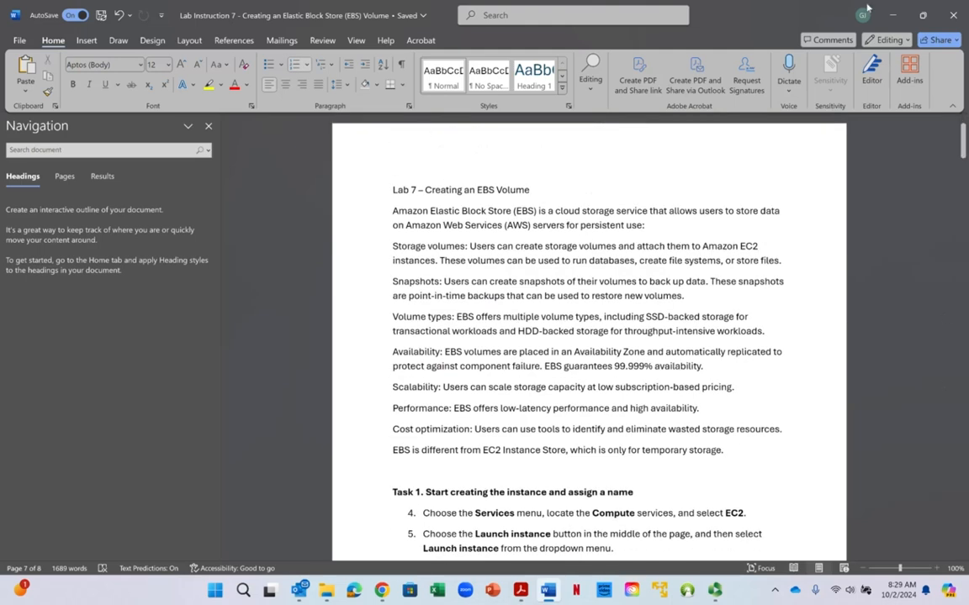
- Switch to the browser and look over the AWS Console Home page
key("alt+Tab")
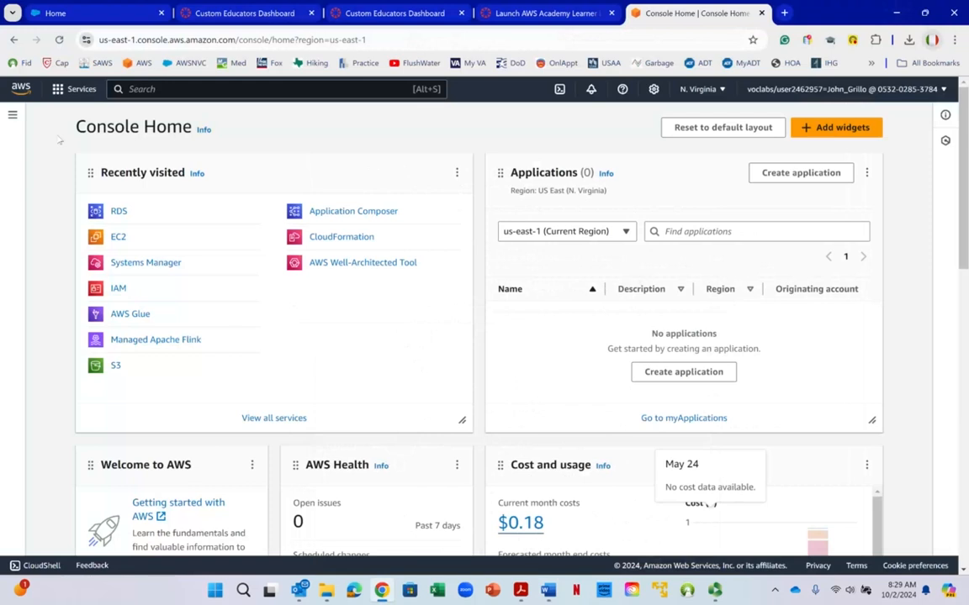
right_click(91, 116)
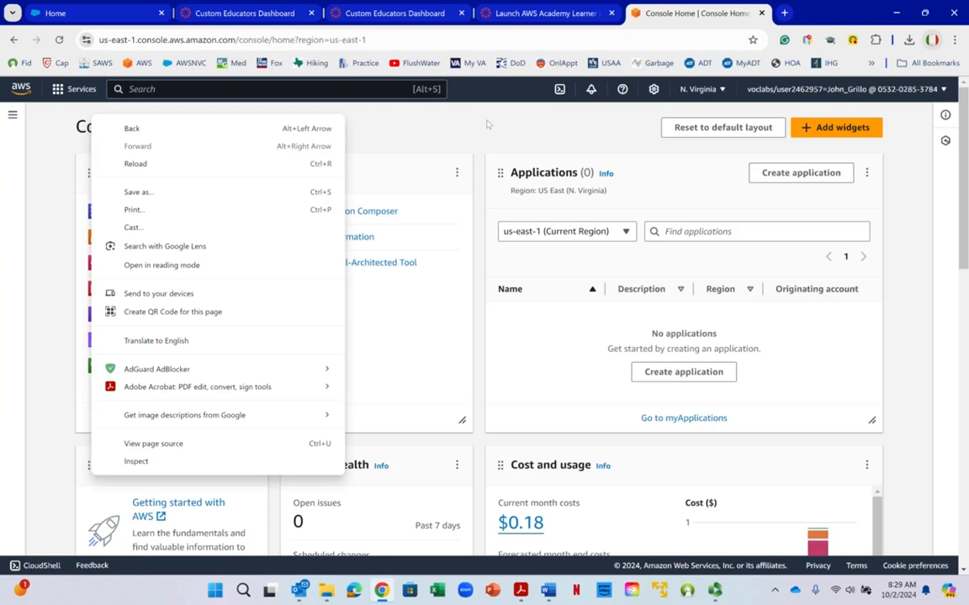
left_click(486, 125)
right_click(486, 125)
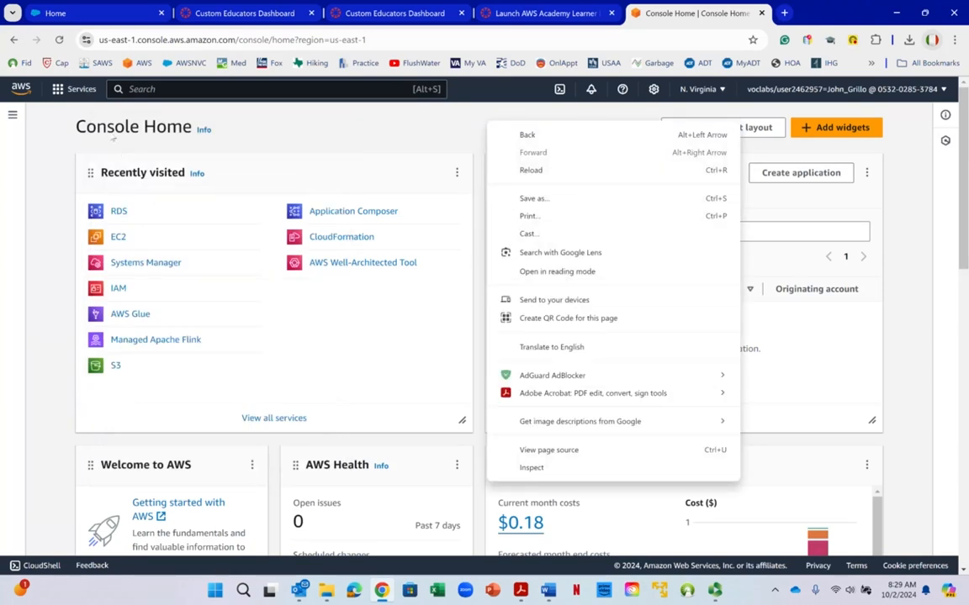
left_click(305, 145)
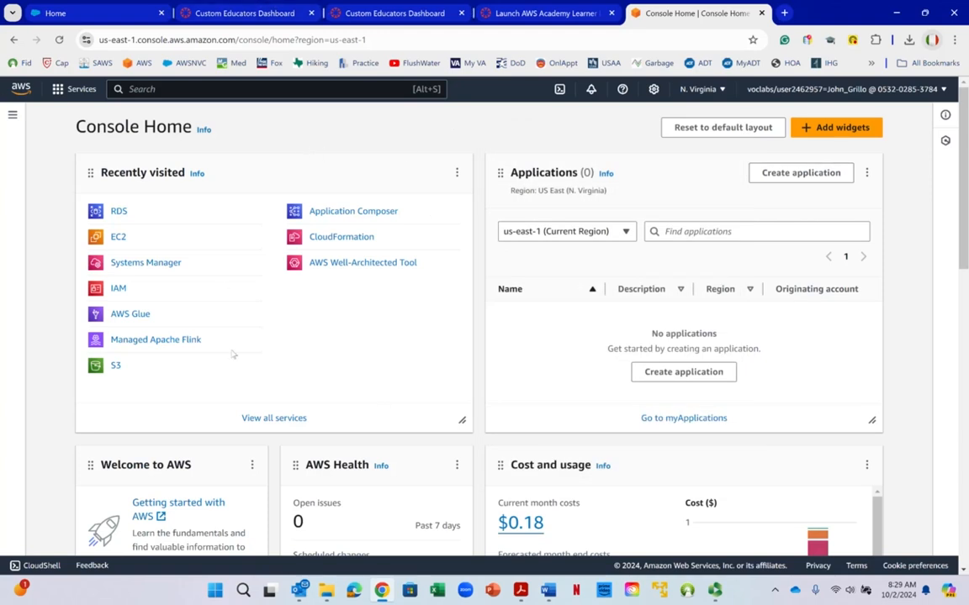
scroll(231, 236, "down", 5)
scroll(306, 323, "up", 5)
- Return to the Word lab instructions and review the Task 1 steps for launching and naming the instance
mouse_move(548, 592)
left_click(547, 526)
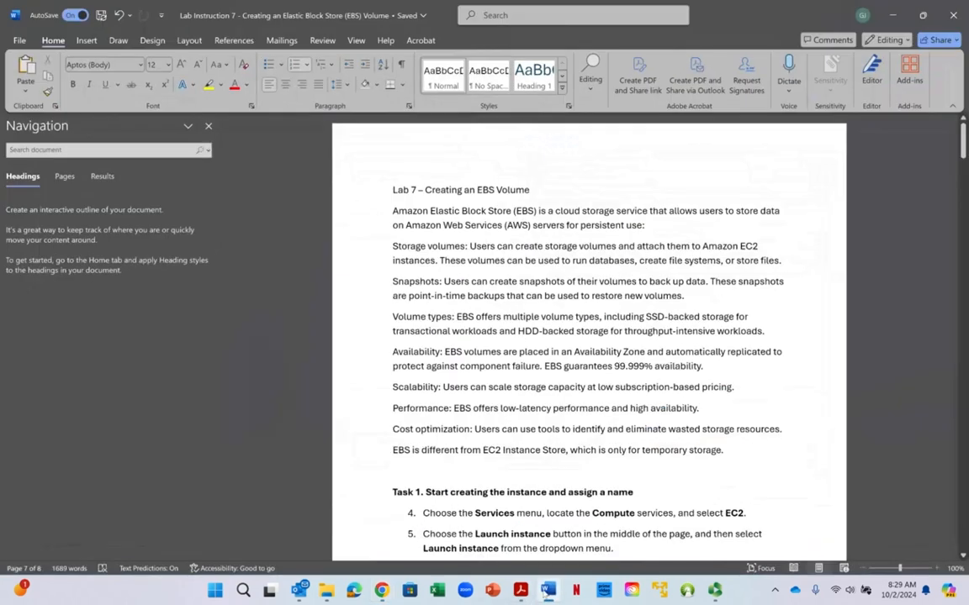
scroll(521, 335, "down", 5)
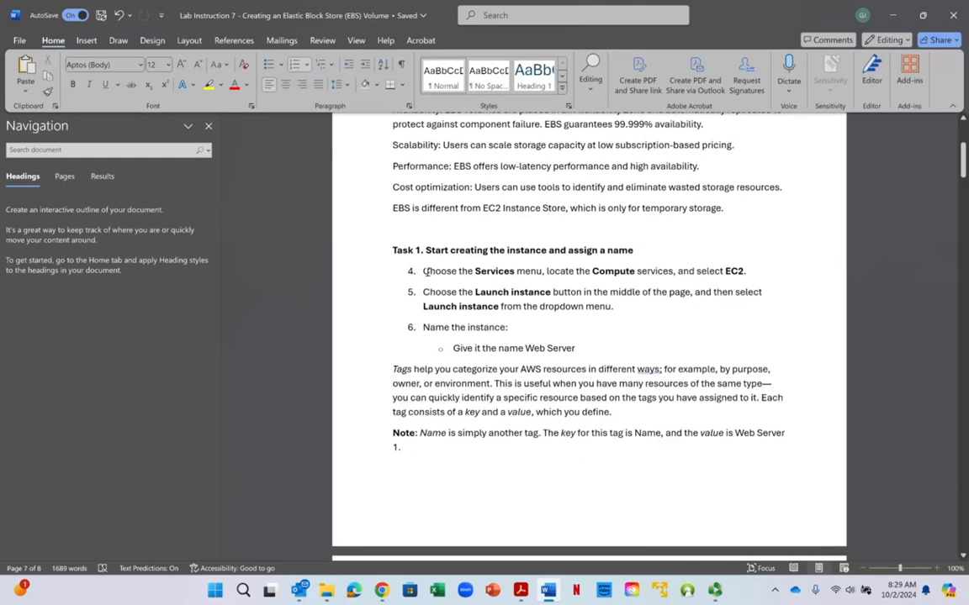
left_click_drag(426, 271, 767, 313)
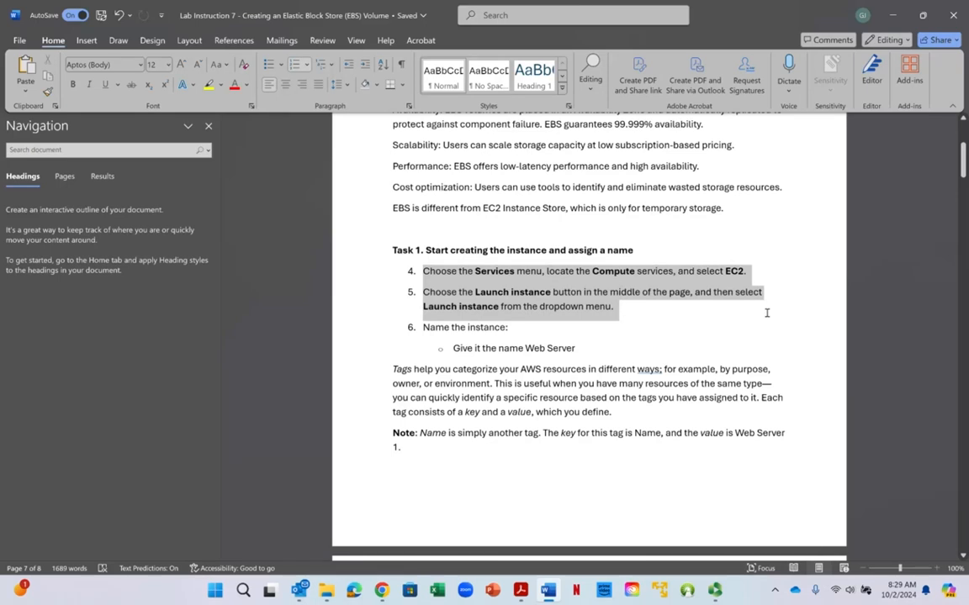
left_click_drag(766, 313, 759, 357)
scroll(670, 319, "down", 2)
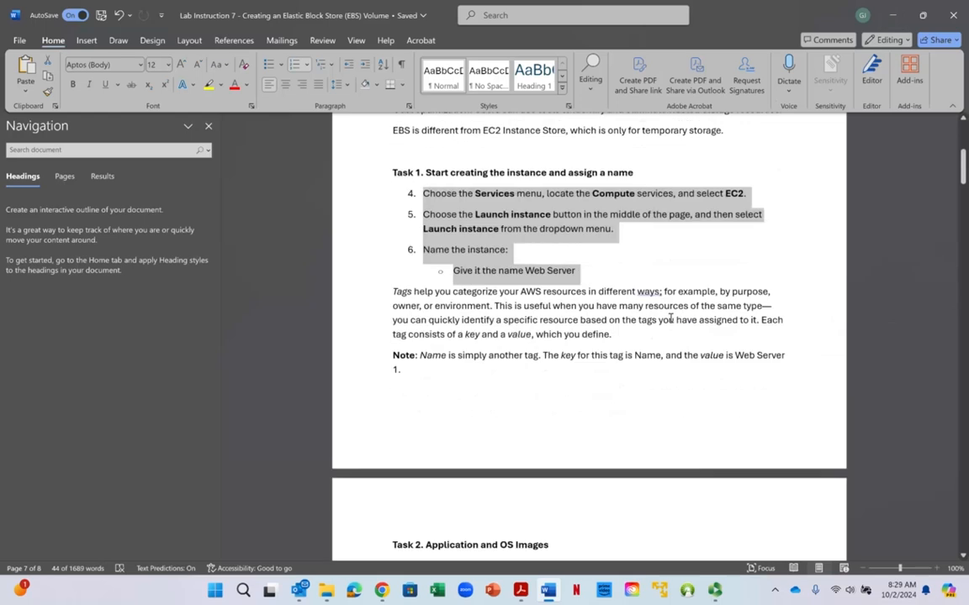
scroll(670, 319, "down", 4)
- Switch back to the AWS console in the browser, open the EC2 service and start launching a new instance
left_click(902, 17)
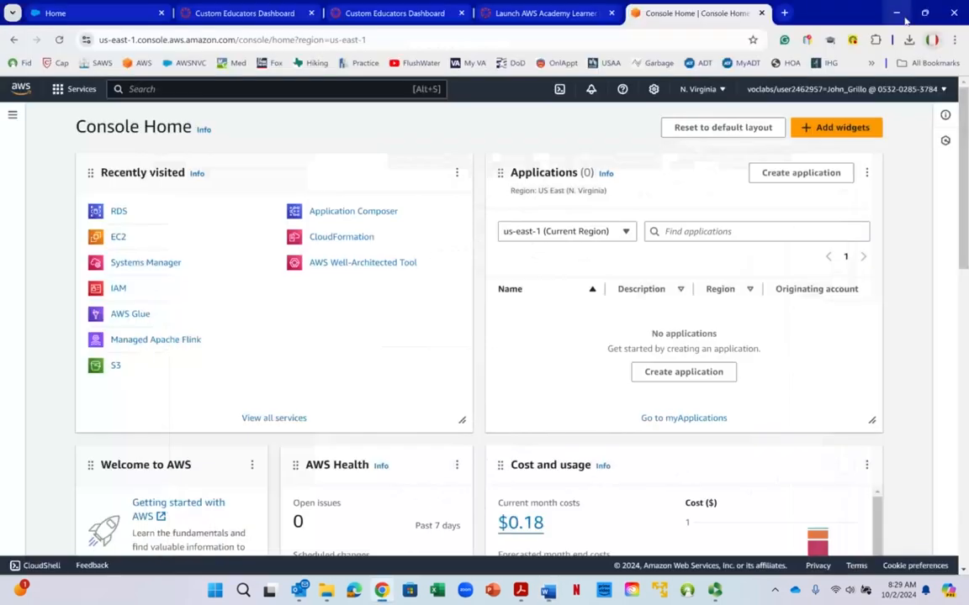
left_click(117, 239)
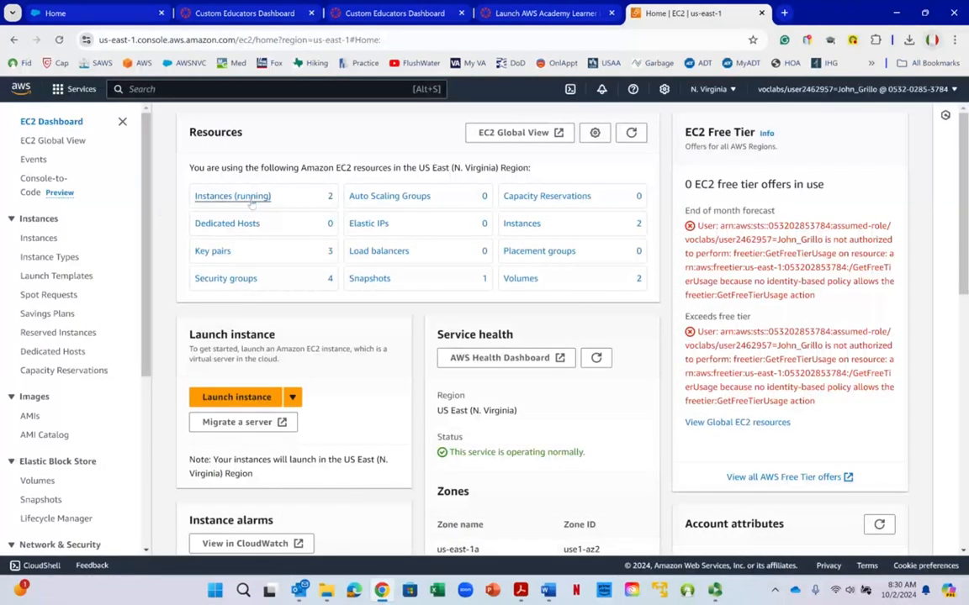
left_click(233, 396)
- Name the new instance File-Storage-Server
left_click(196, 288)
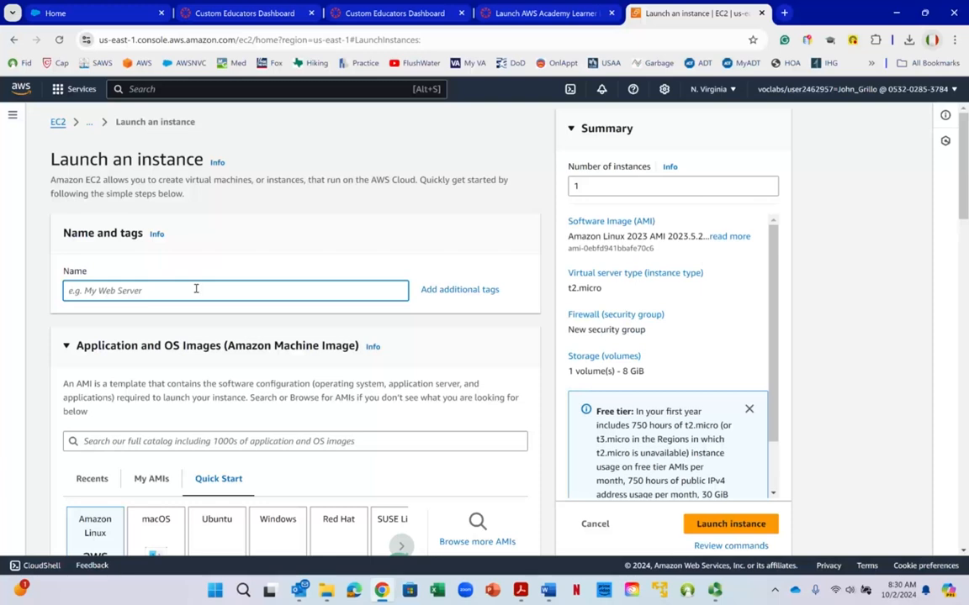
type("FileStorageSer")
key("BackSpace")
key("BackSpace")
key("BackSpace")
key("BackSpace")
key("BackSpace")
key("BackSpace")
type("-STorarage-Server")
- Keep the default Amazon Linux 2023 AMI and t2.micro instance type, and choose the existing key pair vockey2
scroll(194, 282, "down", 3)
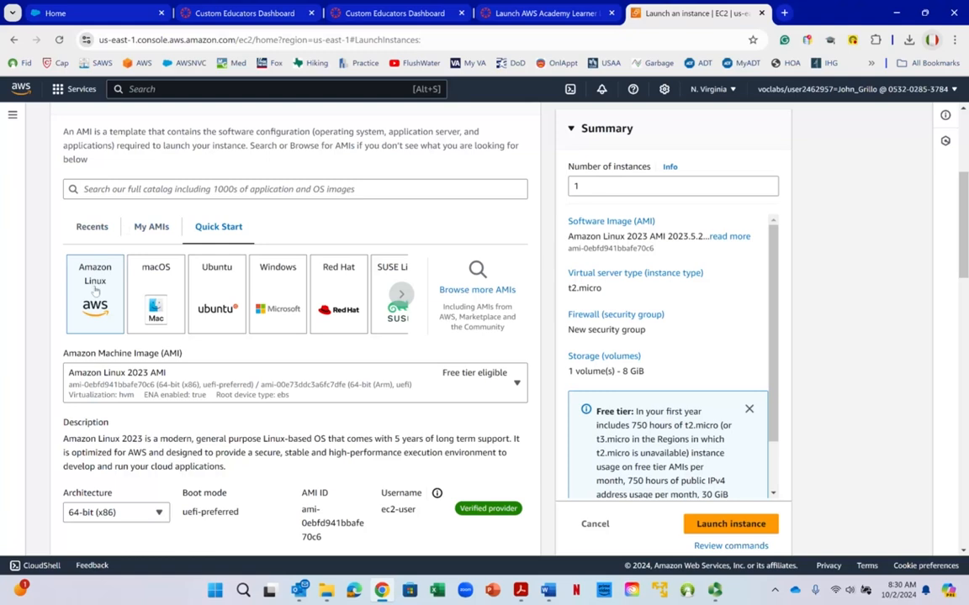
scroll(95, 289, "down", 1)
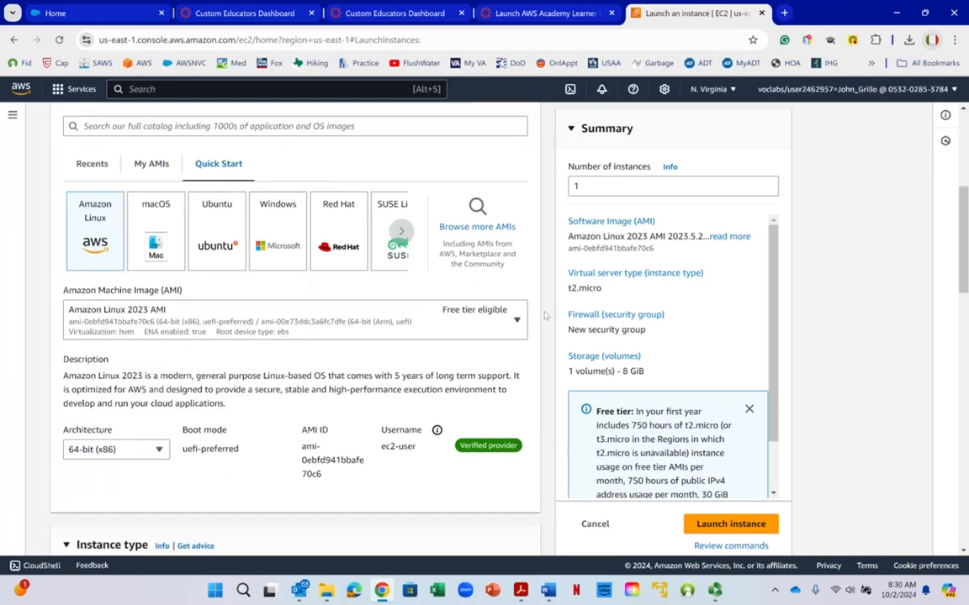
scroll(85, 332, "down", 3)
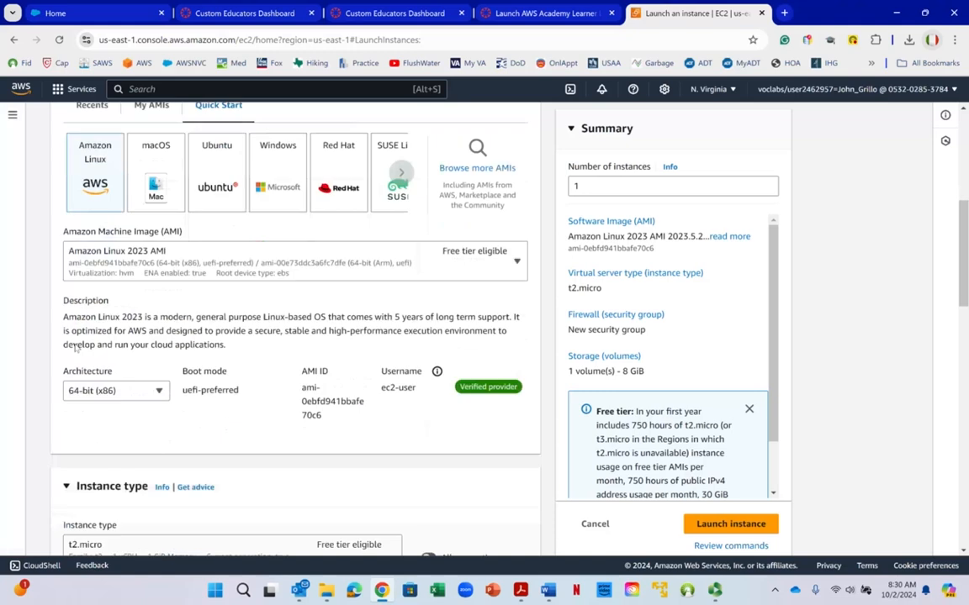
scroll(88, 324, "down", 3)
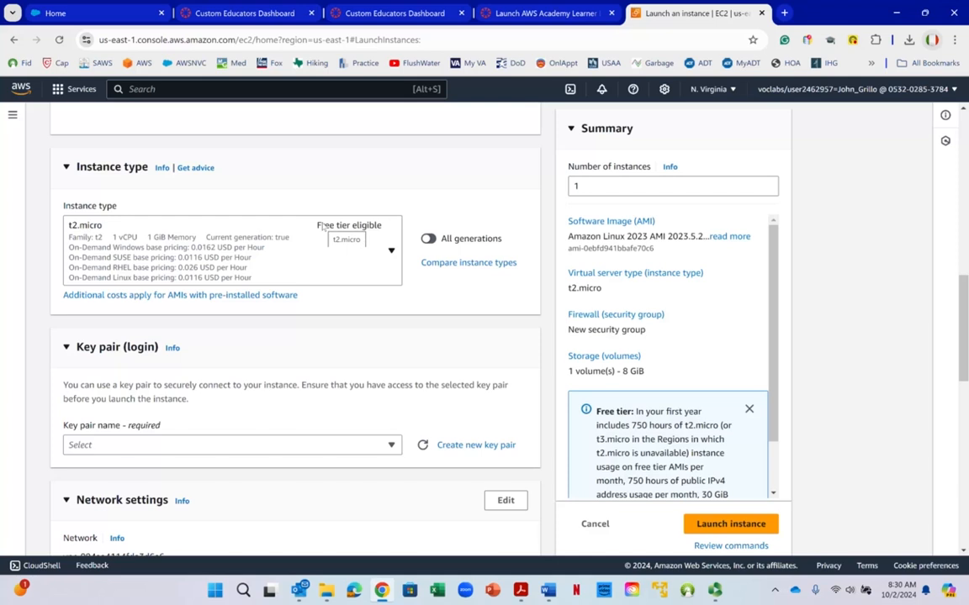
scroll(322, 225, "down", 5)
scroll(310, 231, "up", 3)
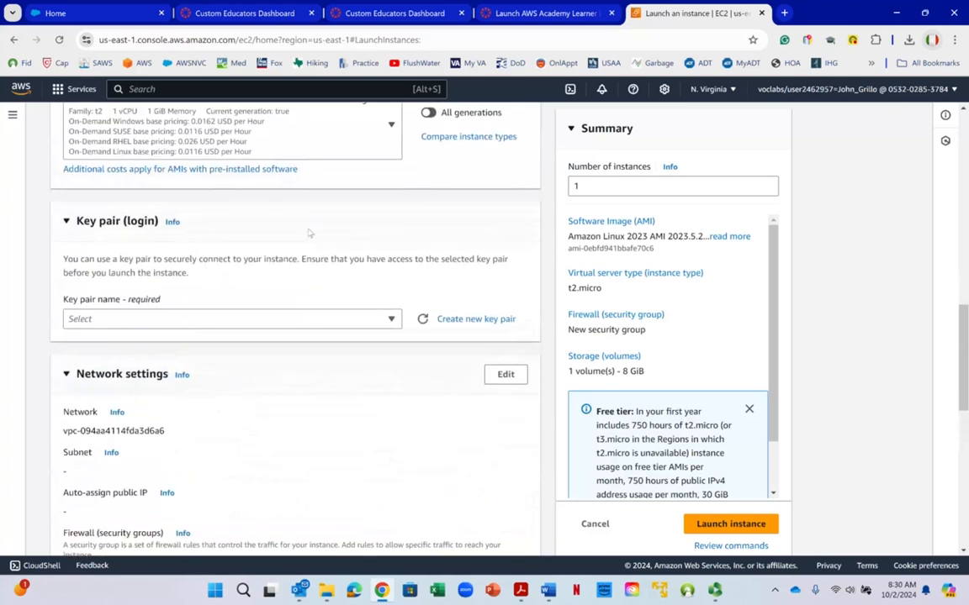
left_click(461, 319)
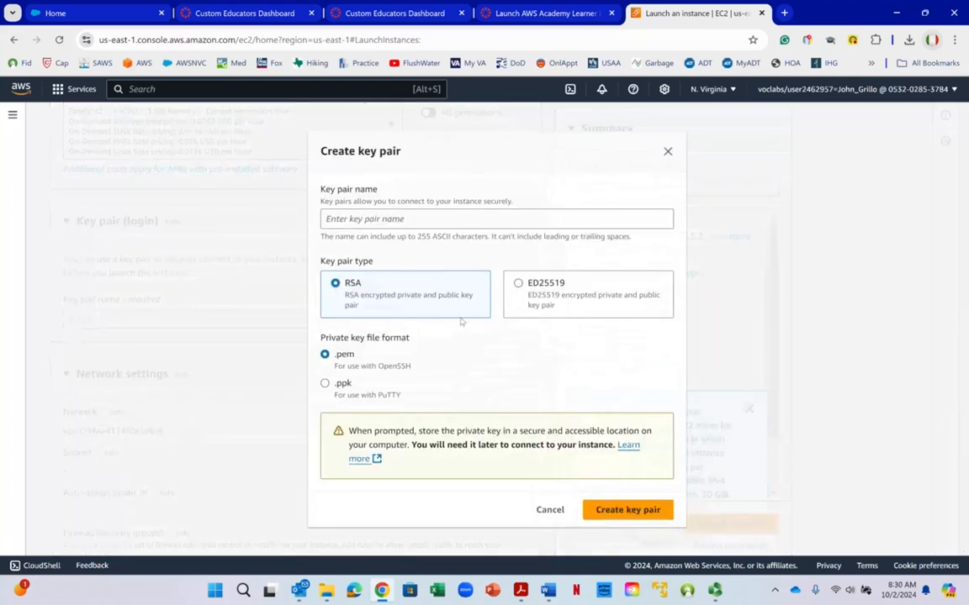
left_click(668, 151)
left_click(140, 324)
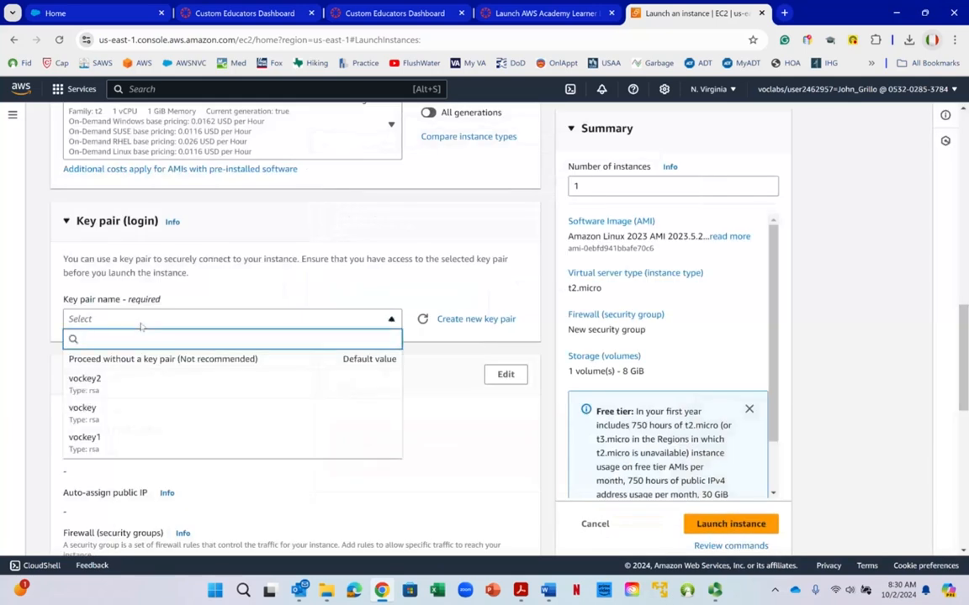
left_click(129, 385)
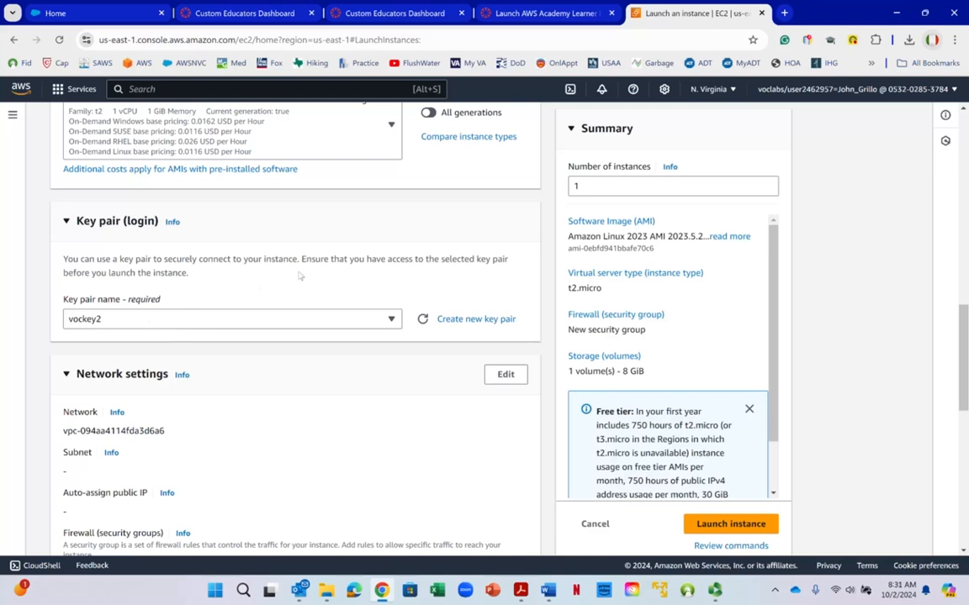
- Open the instance's network settings for editing and choose the lab-vpc-vpc VPC
scroll(299, 276, "down", 2)
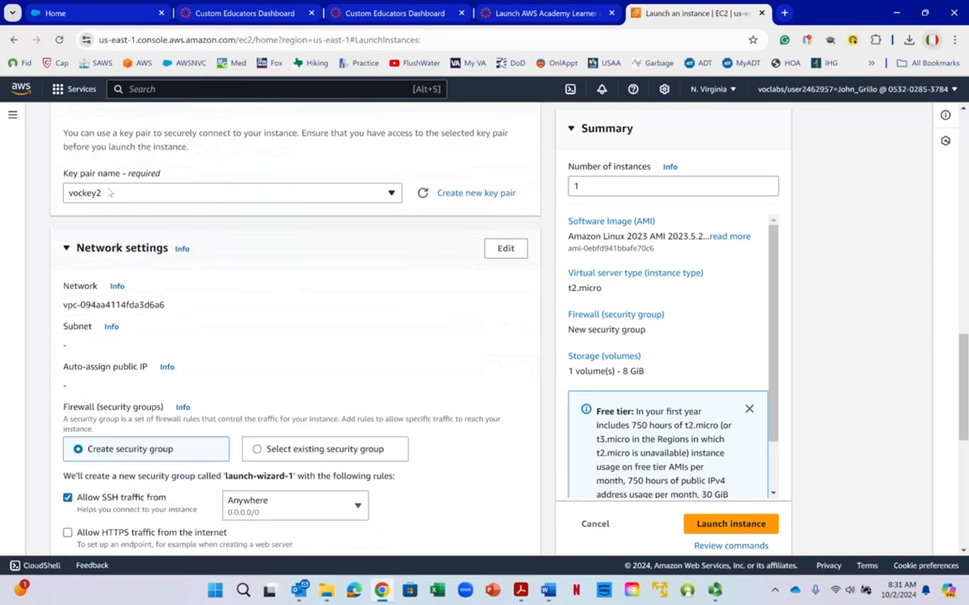
right_click(140, 269)
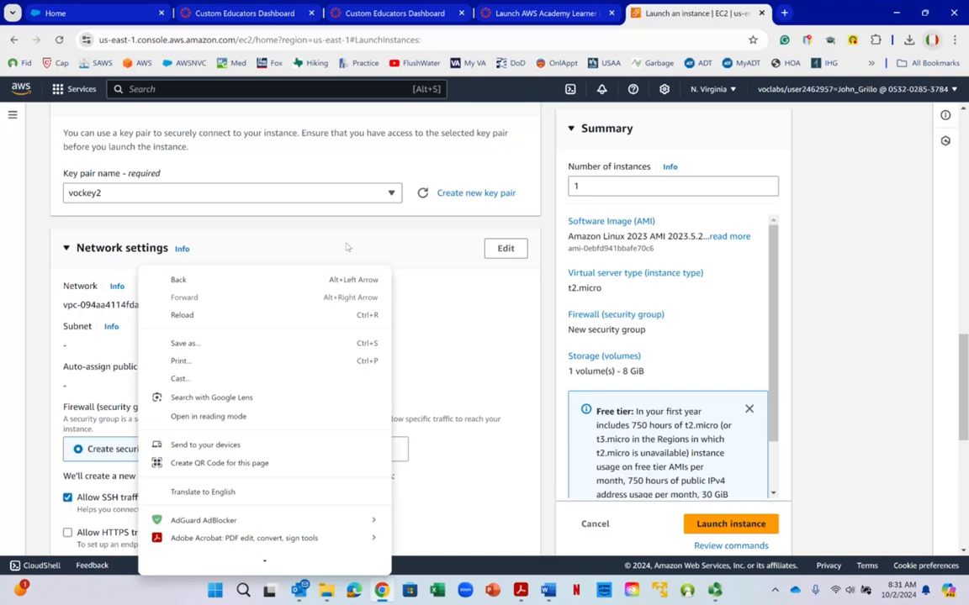
left_click(507, 249)
scroll(96, 239, "down", 1)
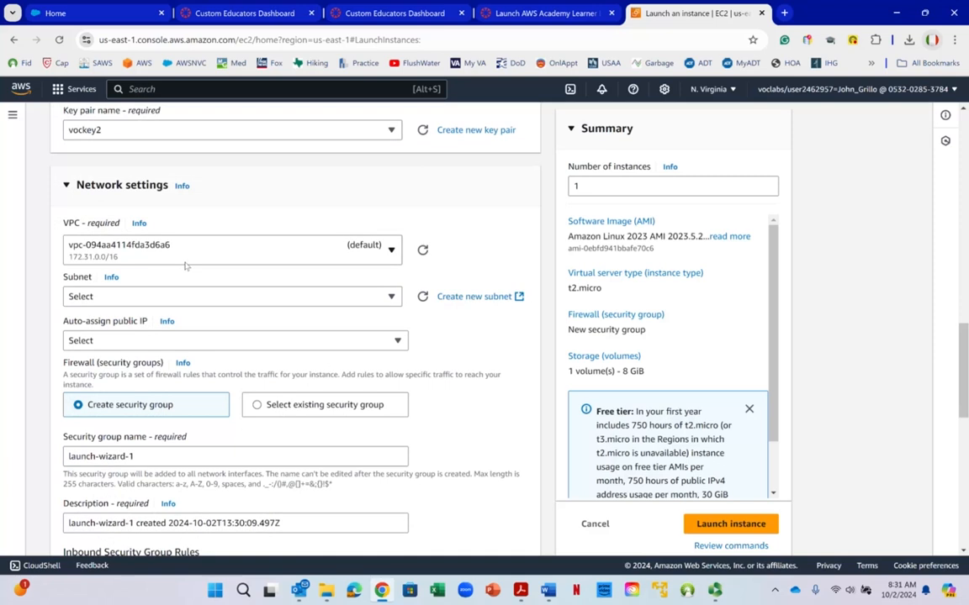
left_click(355, 252)
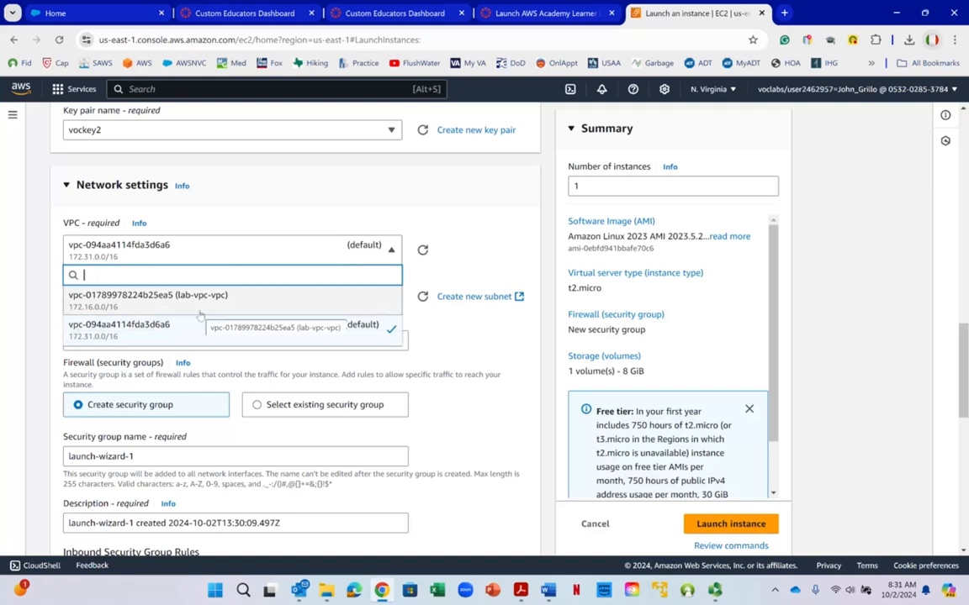
left_click(201, 312)
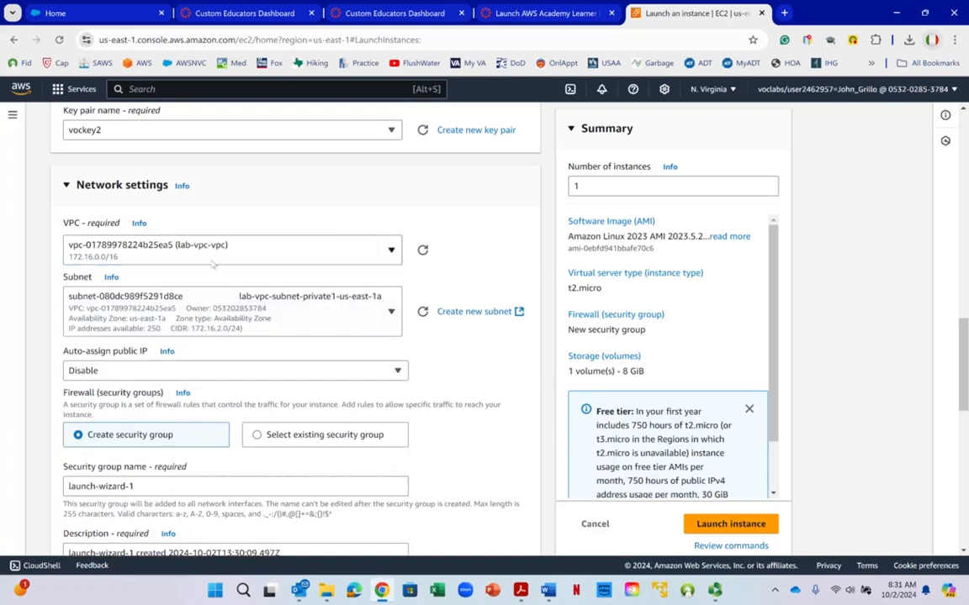
- Look through the available subnets and the auto-assign public IP options in the network settings without changing them
right_click(210, 279)
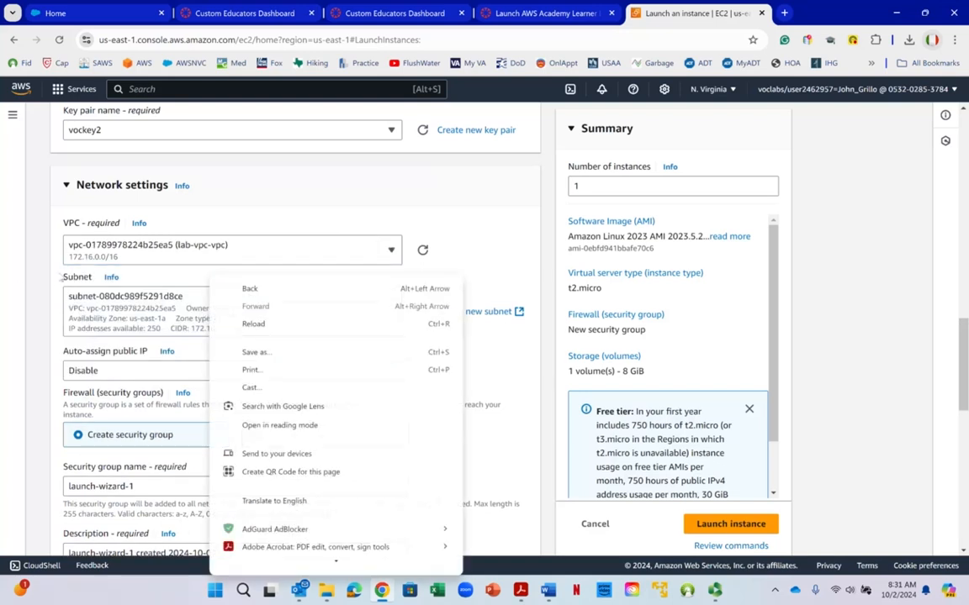
left_click(54, 283)
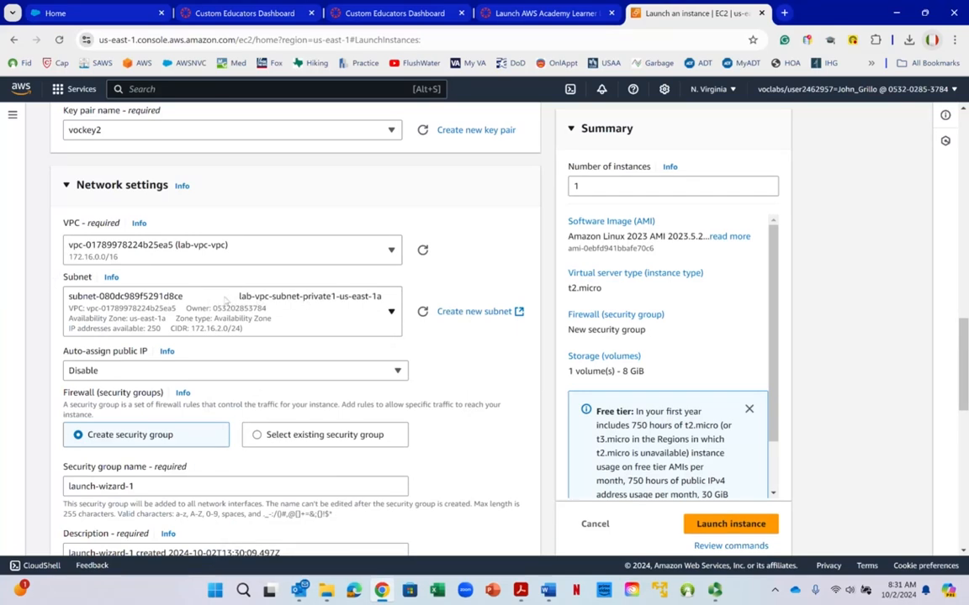
right_click(121, 312)
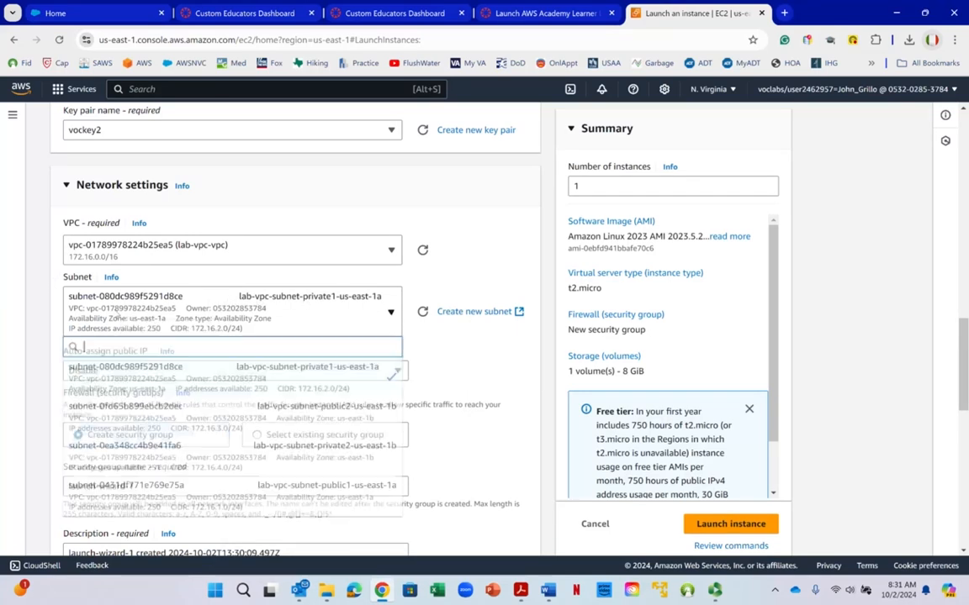
left_click(479, 284)
left_click(480, 284)
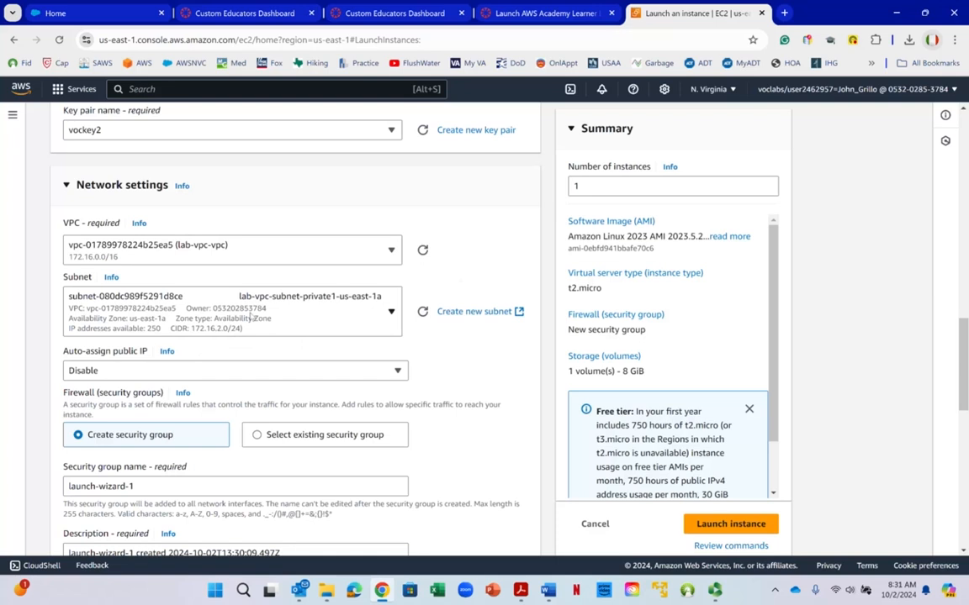
scroll(251, 318, "down", 3)
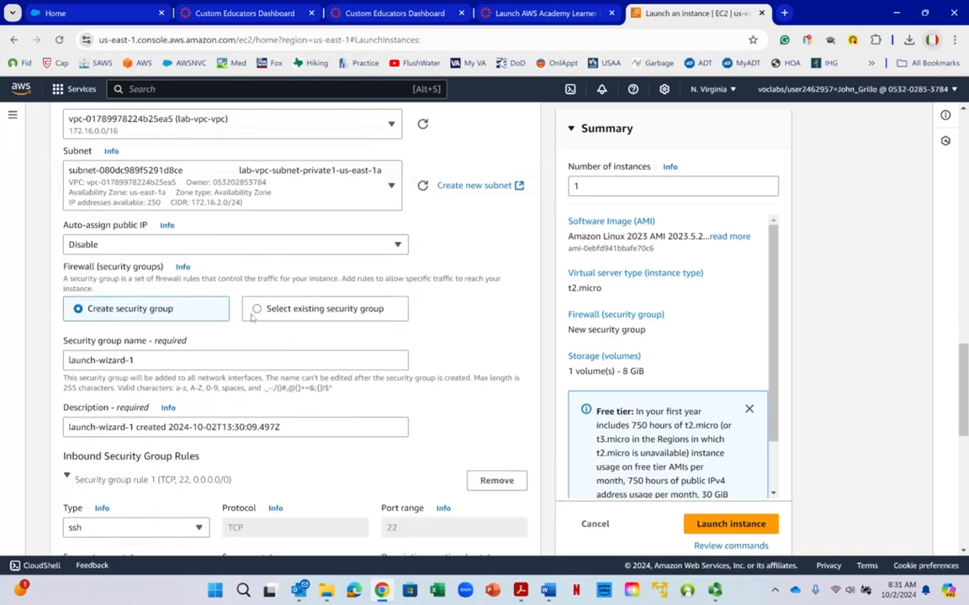
right_click(250, 318)
left_click(115, 229)
left_click(98, 244)
right_click(98, 244)
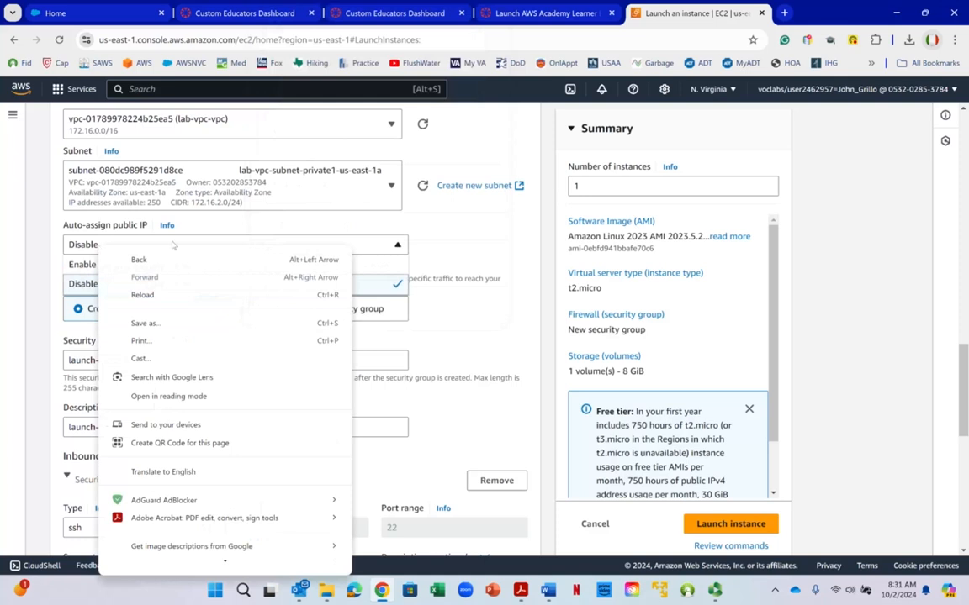
left_click(421, 207)
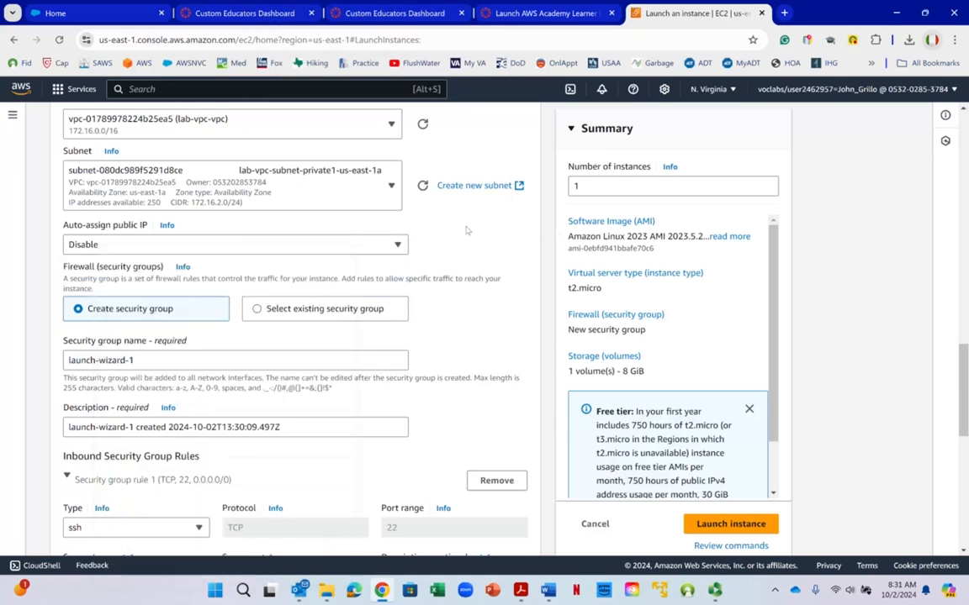
right_click(463, 225)
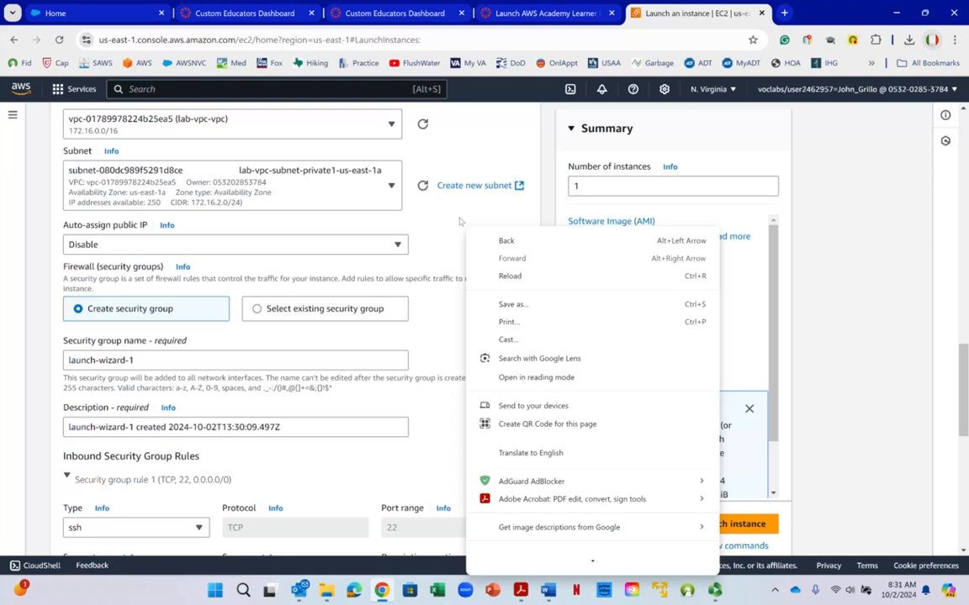
left_click(460, 221)
right_click(460, 221)
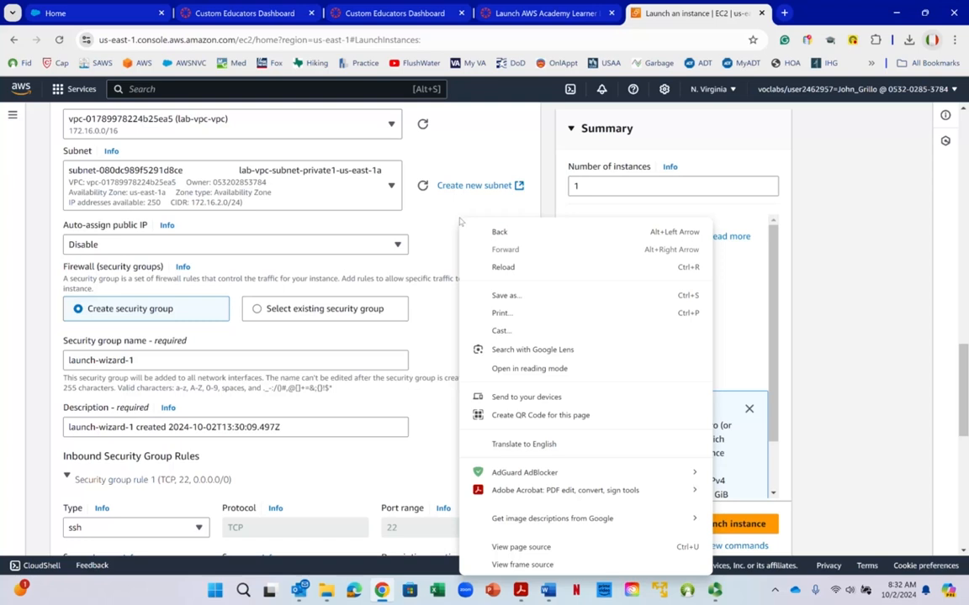
left_click(459, 224)
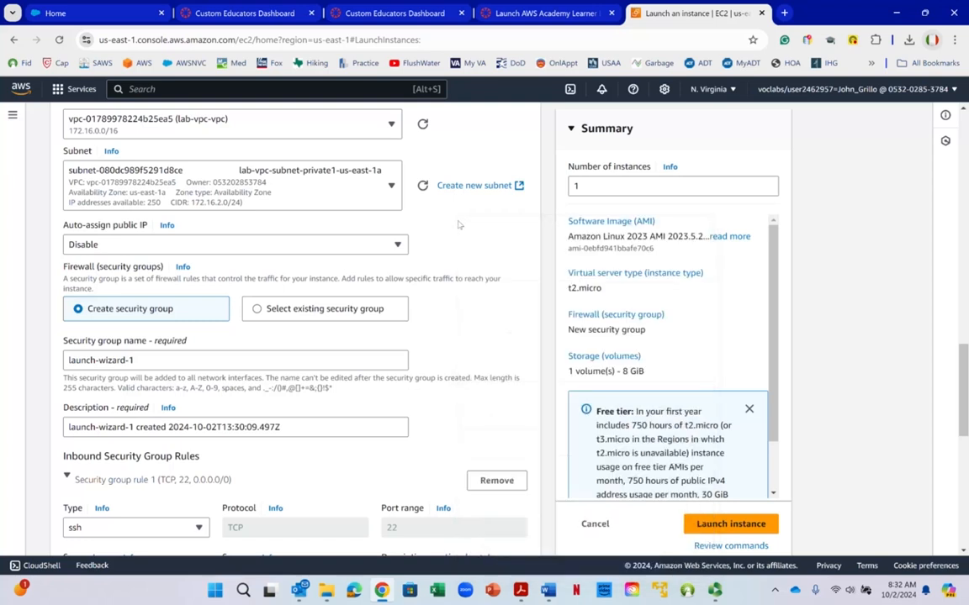
- Replace the default name of the new security group with File-Storage-Servers
right_click(324, 244)
scroll(98, 336, "down", 1)
scroll(98, 337, "down", 1)
left_click(161, 231)
triple_click(161, 234)
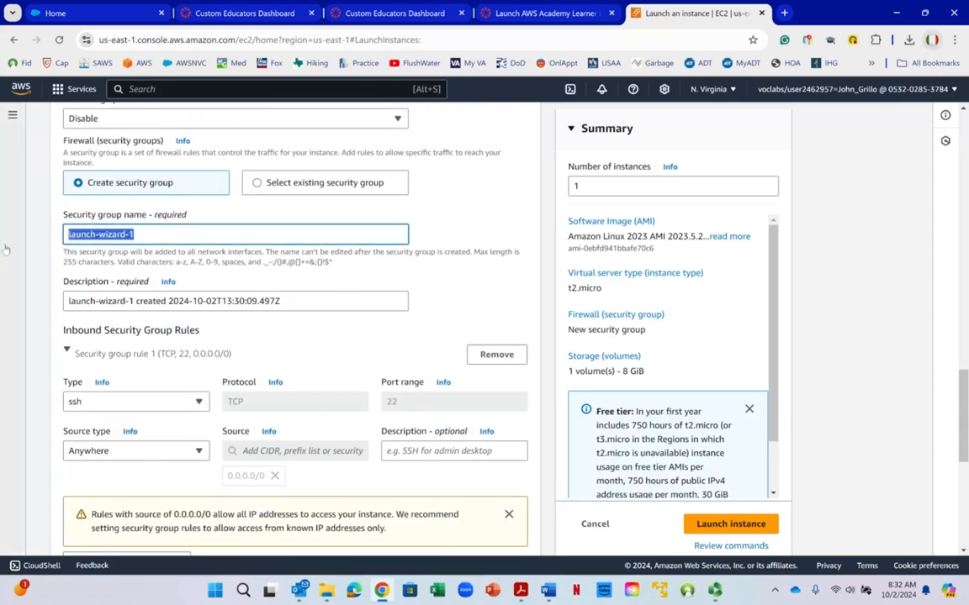
type("F")
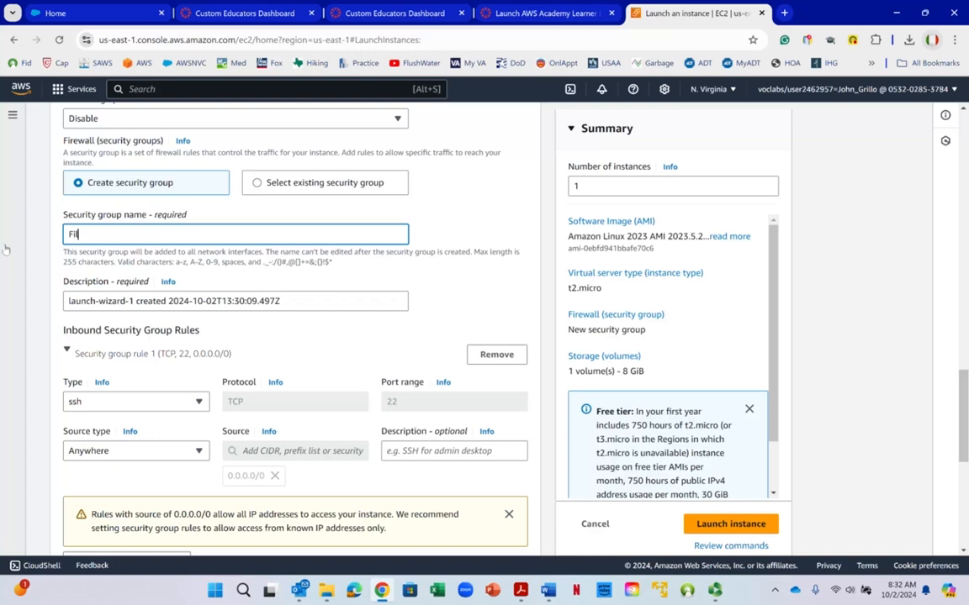
type("ile-Storage-Servers")
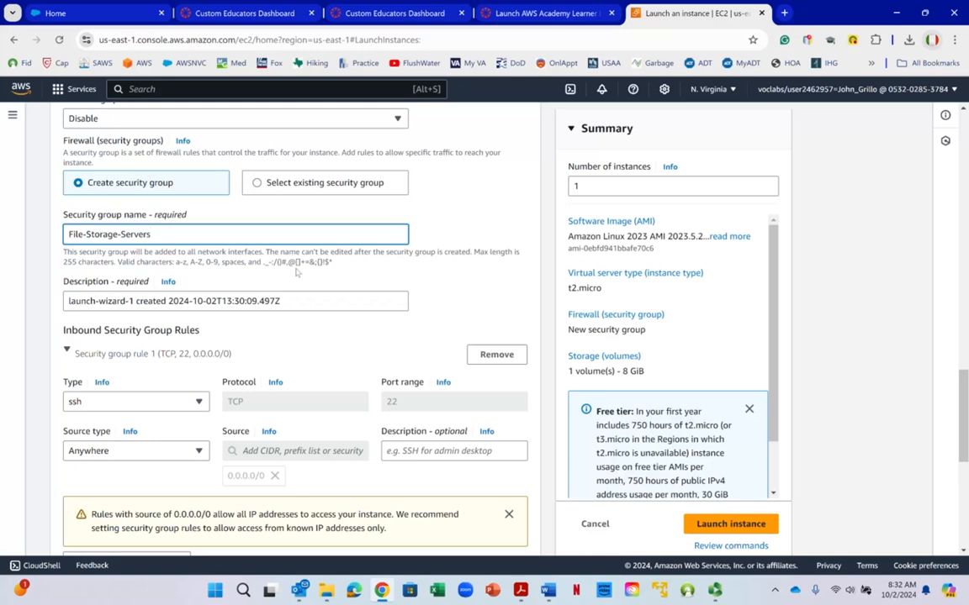
- Switch to the Word lab instructions and review Tasks 2 to 5 on the AMI, instance type, key pair and network settings
scroll(438, 306, "down", 1)
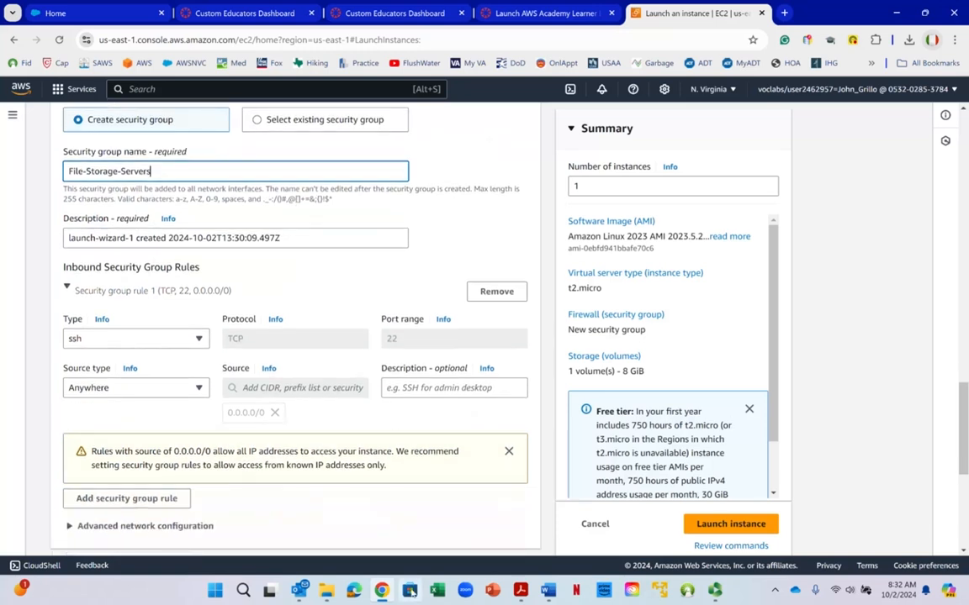
key("alt+Tab")
scroll(631, 251, "down", 3)
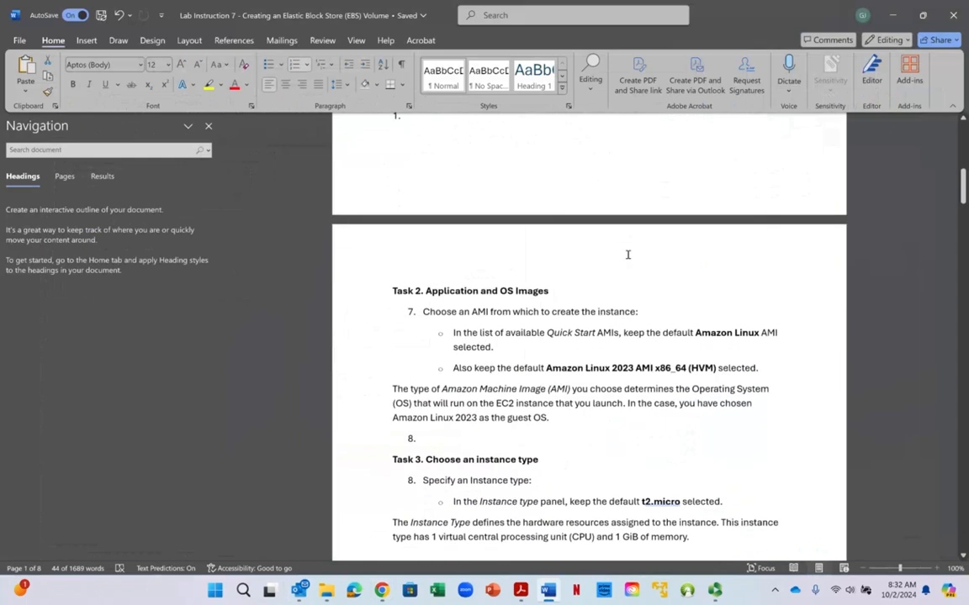
scroll(627, 254, "down", 8)
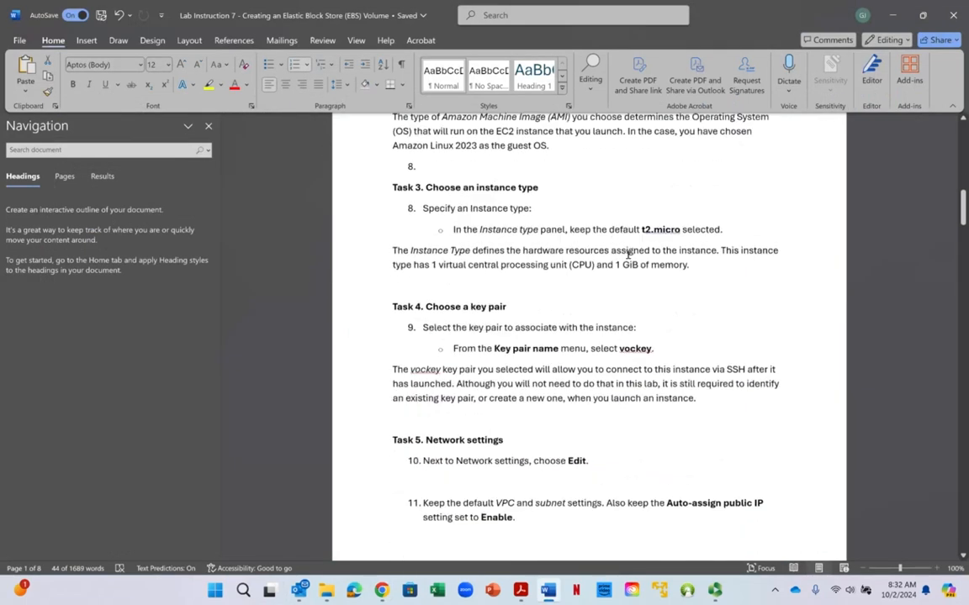
scroll(627, 254, "down", 4)
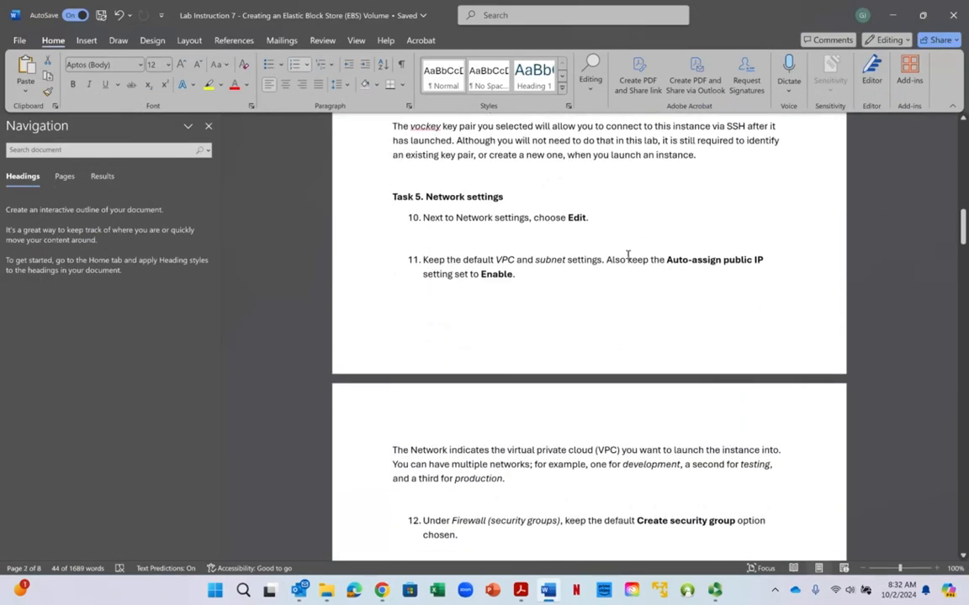
scroll(627, 254, "down", 2)
scroll(627, 254, "down", 2)
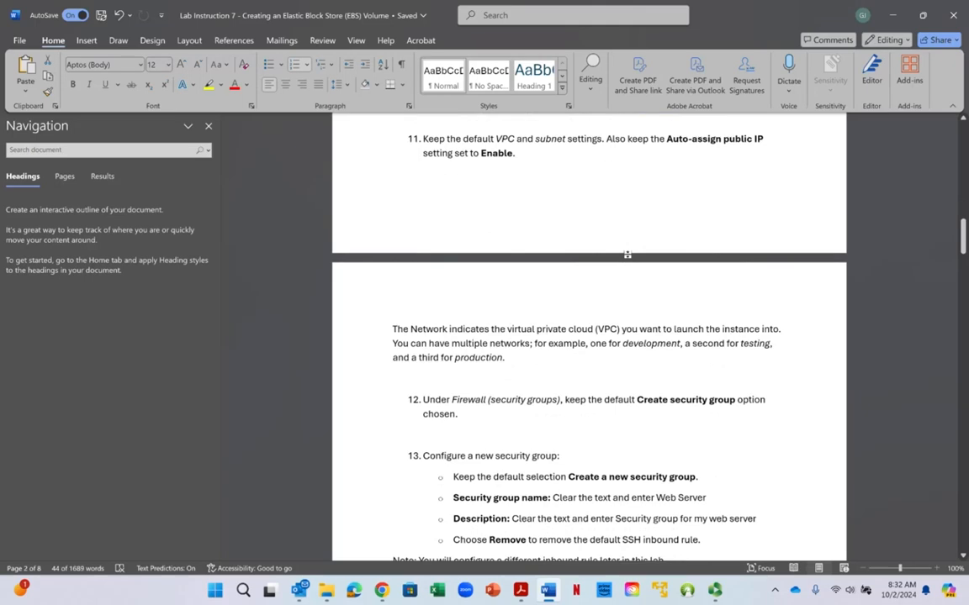
scroll(627, 254, "up", 2)
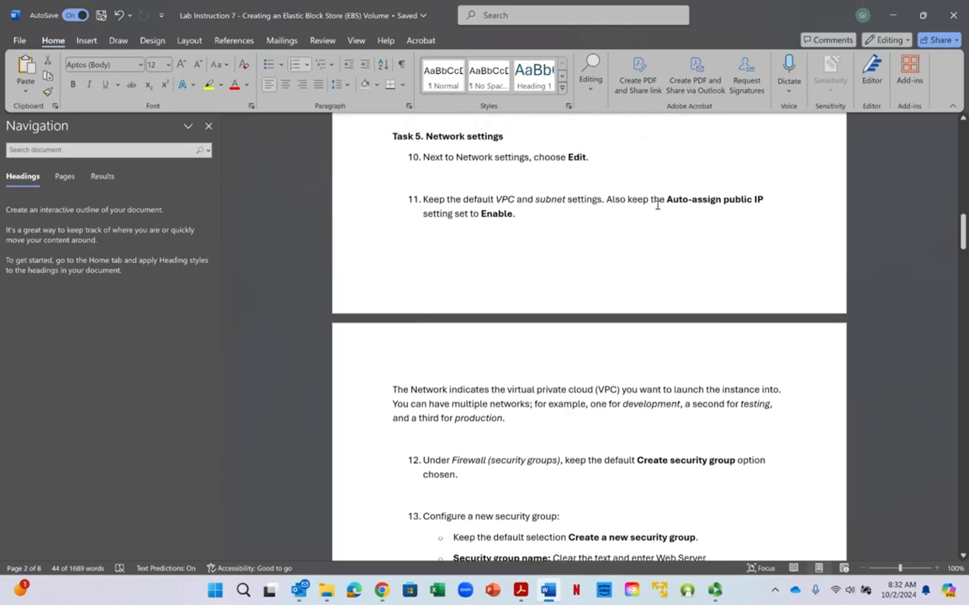
scroll(658, 205, "up", 5)
right_click(644, 224)
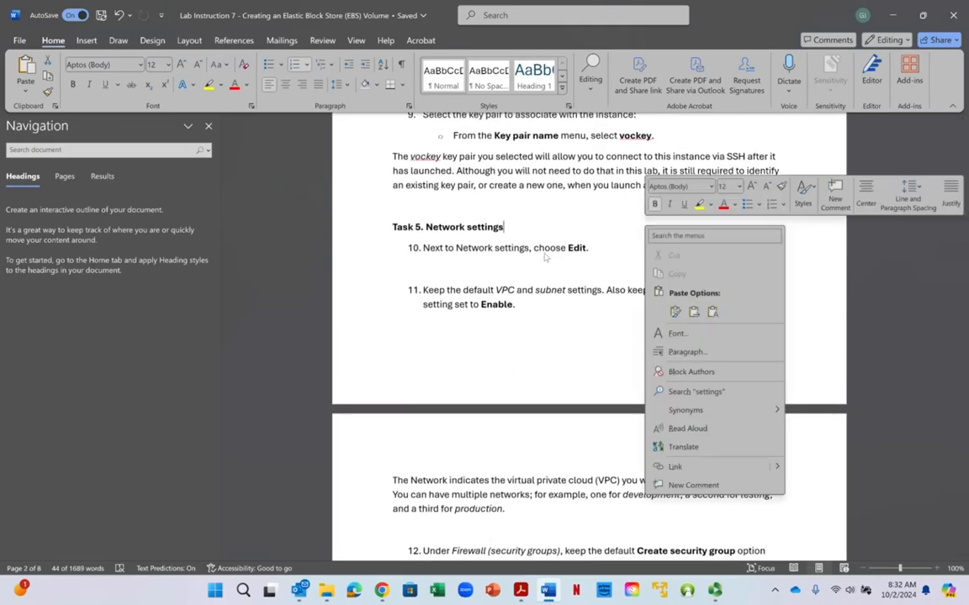
scroll(548, 255, "up", 5)
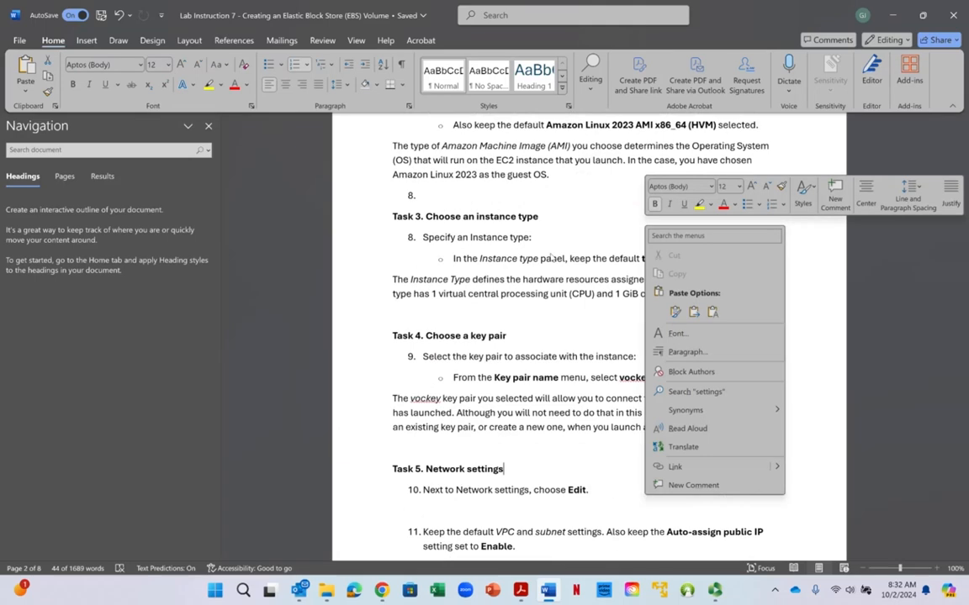
left_click(460, 244)
right_click(516, 228)
key("Escape")
scroll(446, 277, "up", 3)
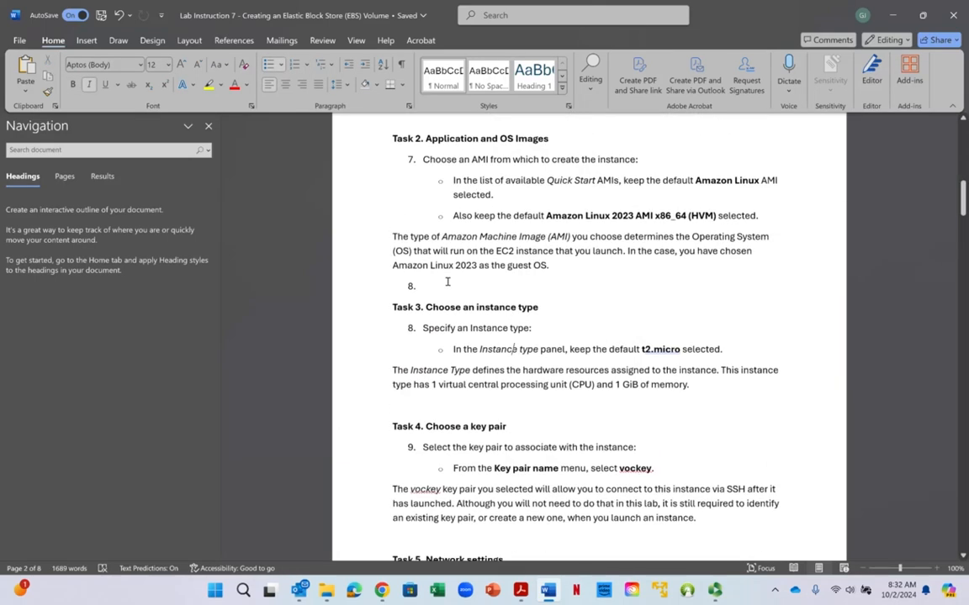
- Review Tasks 4 and 5 in the lab instructions, focusing on the VPC, subnet, auto-assign public IP and security group settings
scroll(447, 282, "down", 5)
scroll(447, 282, "down", 4)
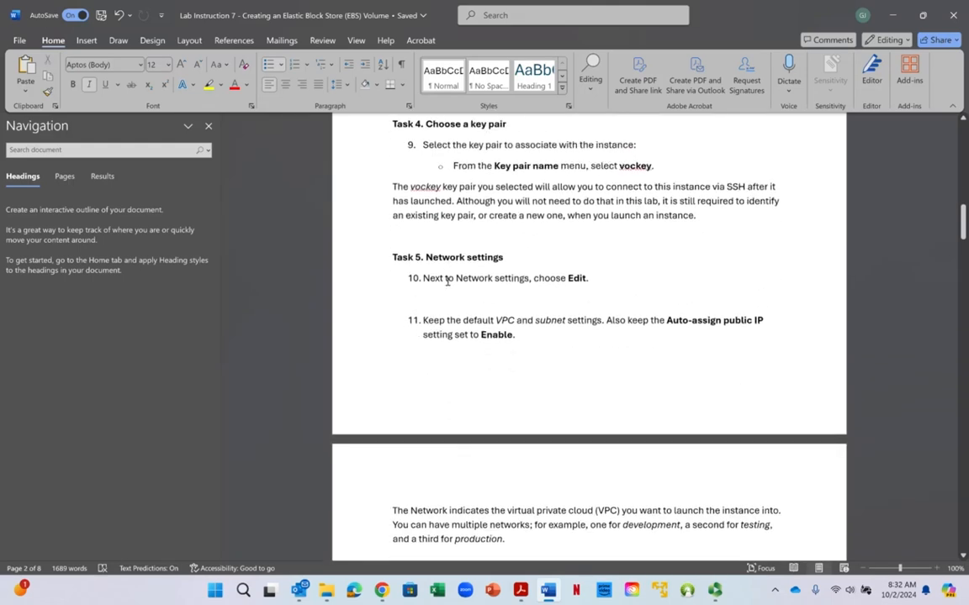
scroll(447, 282, "down", 1)
scroll(447, 282, "down", 1)
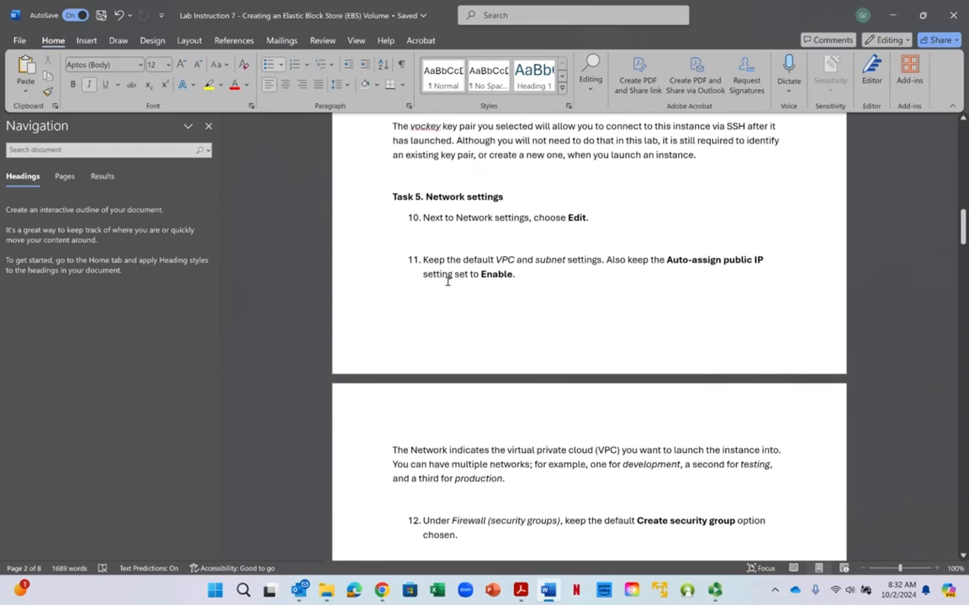
scroll(447, 282, "down", 2)
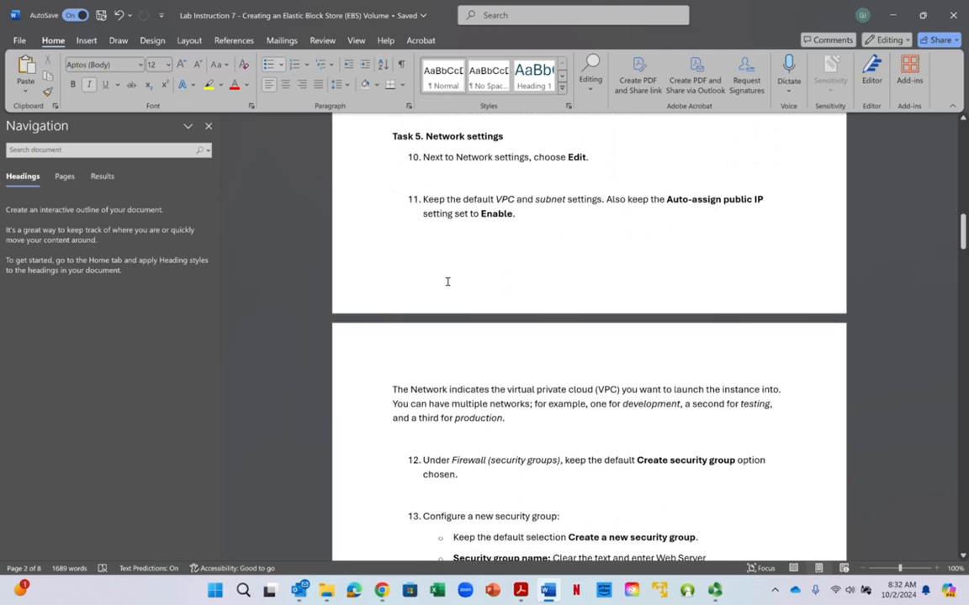
scroll(448, 281, "down", 3)
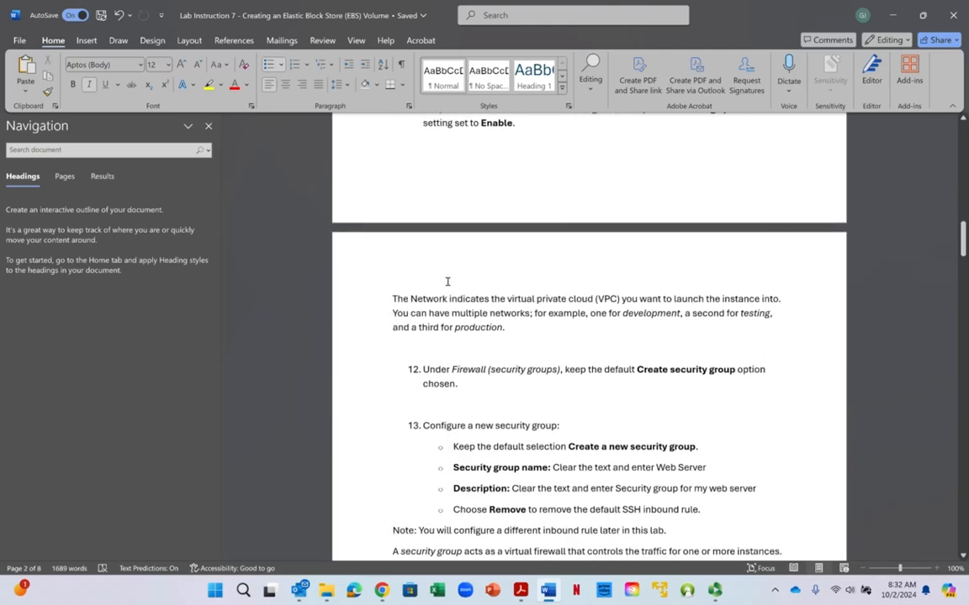
scroll(447, 281, "up", 2)
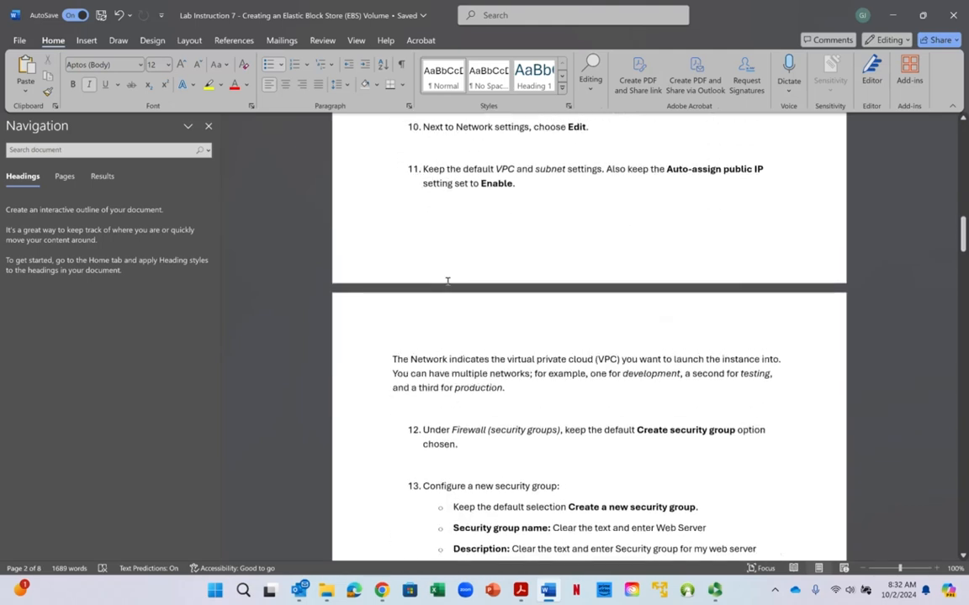
left_click_drag(673, 171, 769, 189)
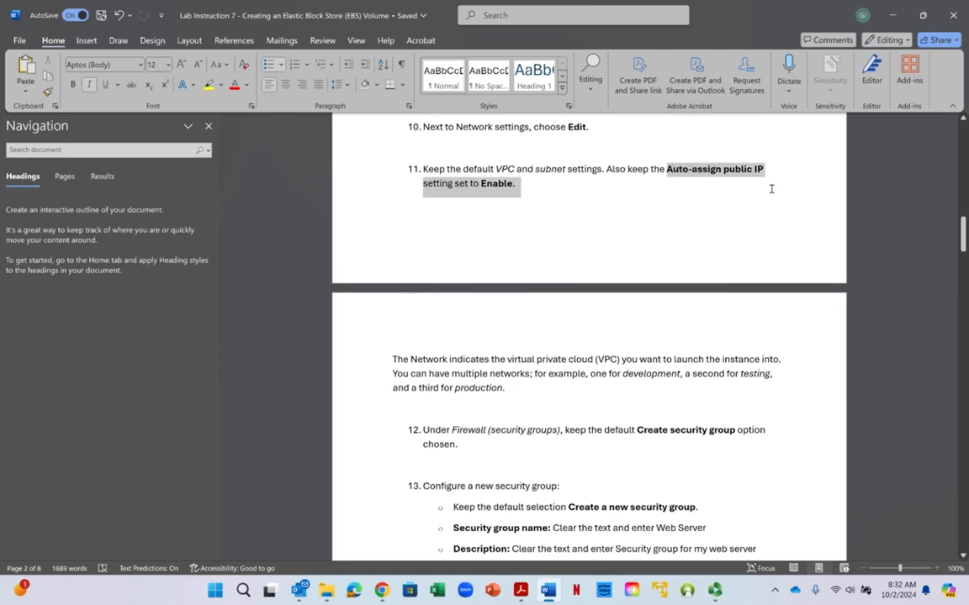
left_click(500, 187)
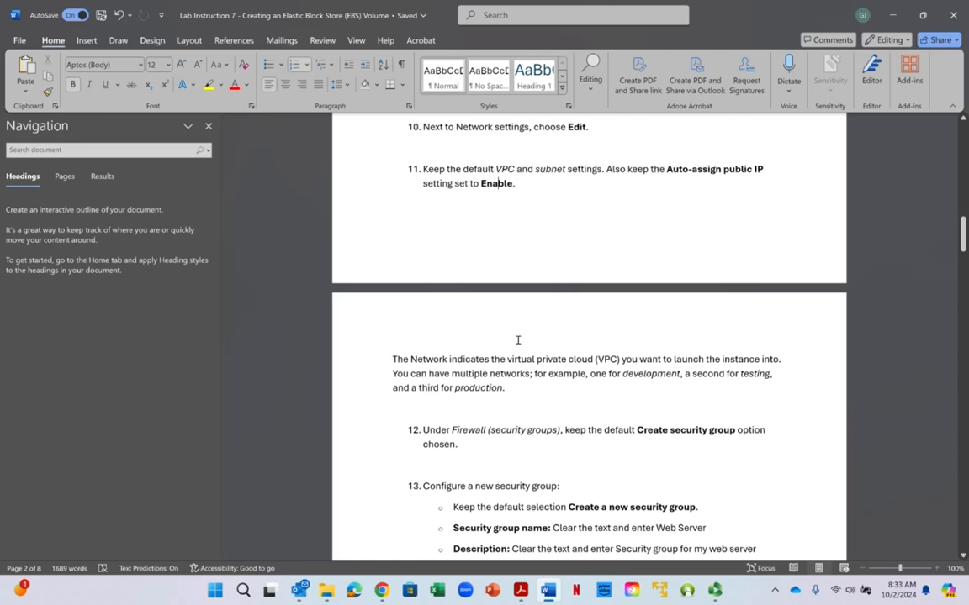
scroll(517, 340, "down", 3)
scroll(521, 353, "up", 2)
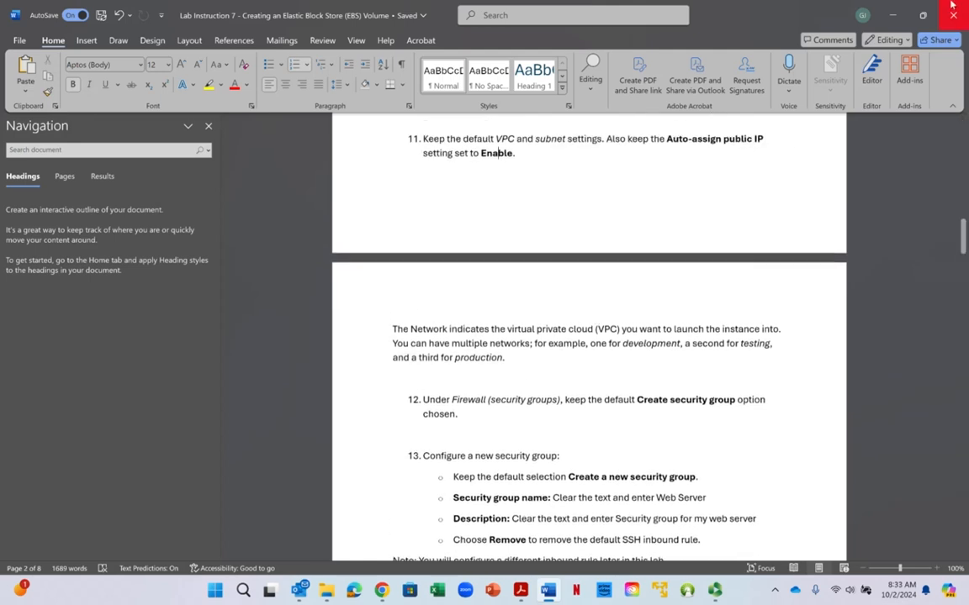
- Return to the AWS launch page and choose the subnet lab-vpc-subnet-public1-us-east-1a for the instance
left_click(894, 16)
scroll(183, 229, "up", 3)
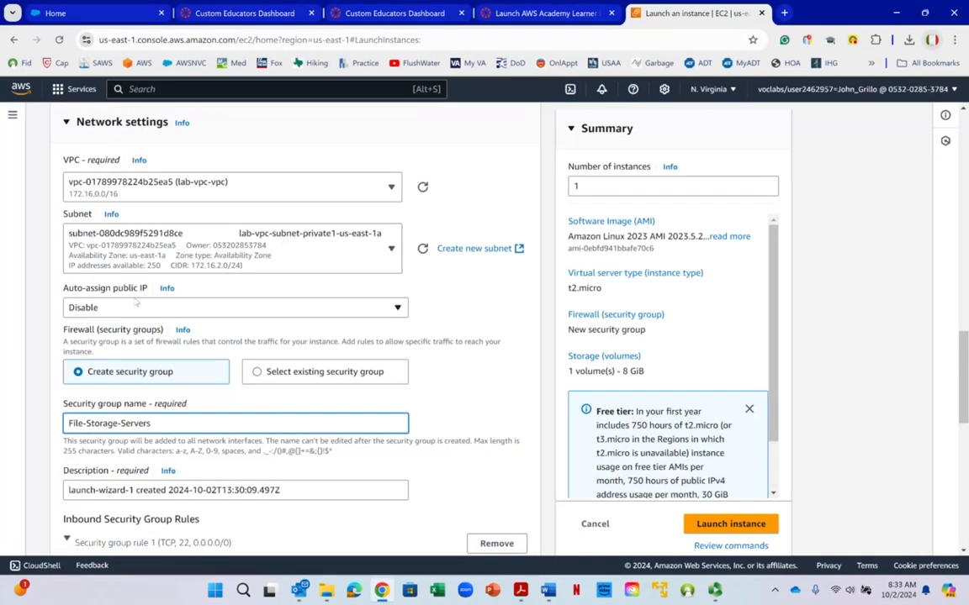
left_click(316, 250)
left_click(316, 250)
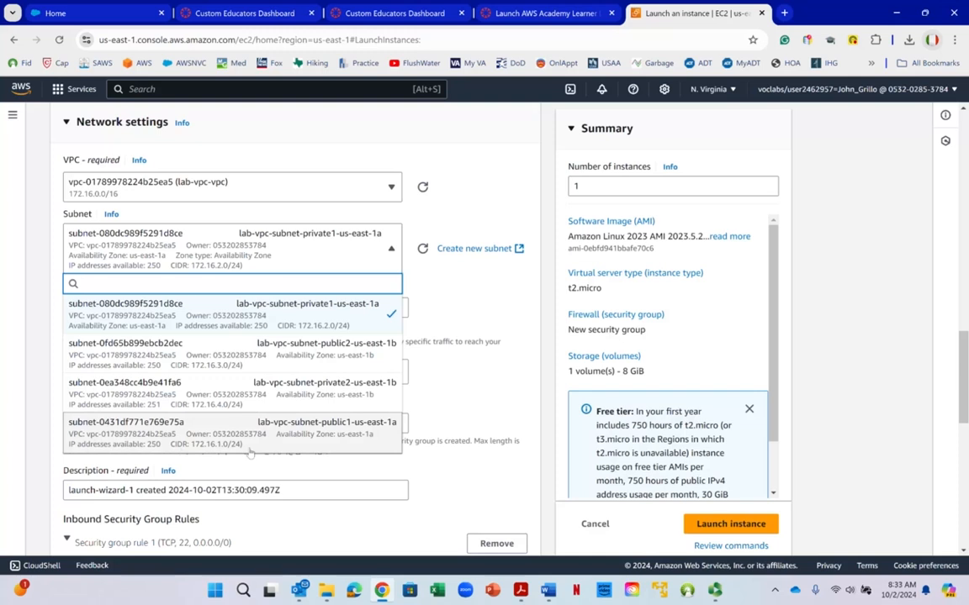
left_click(326, 427)
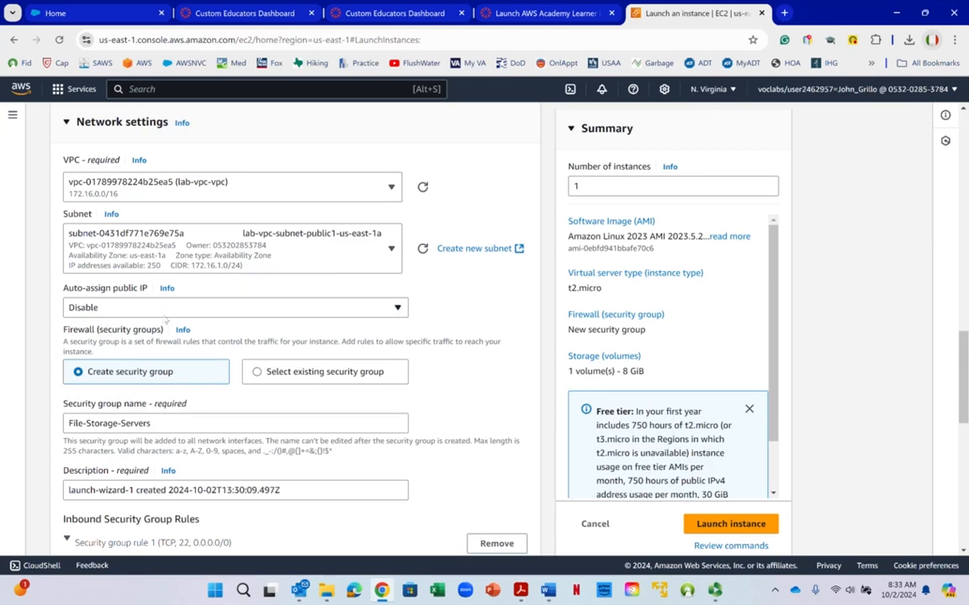
- Set auto-assign public IP to Enable in the instance's network settings
left_click(151, 307)
left_click(155, 327)
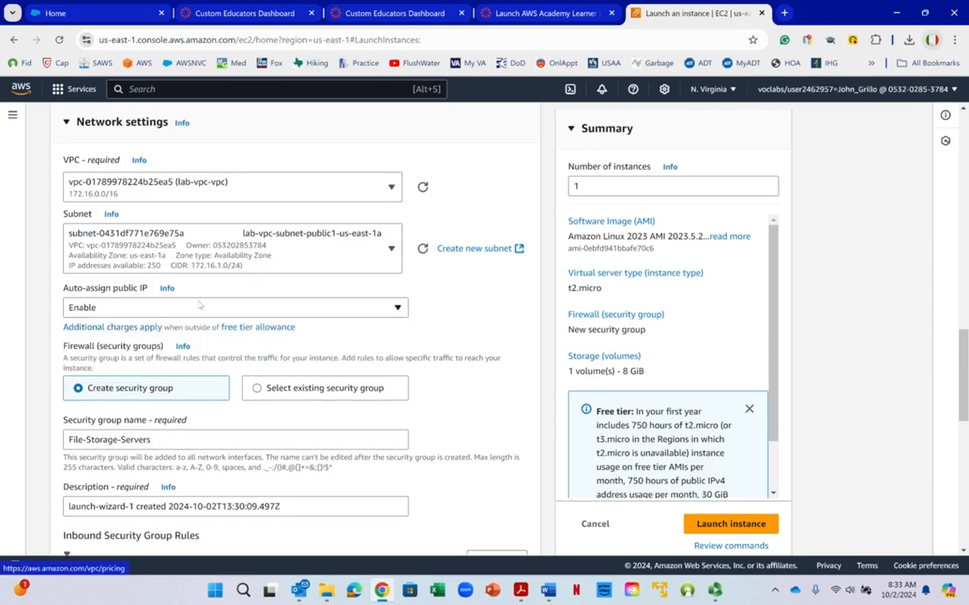
right_click(276, 285)
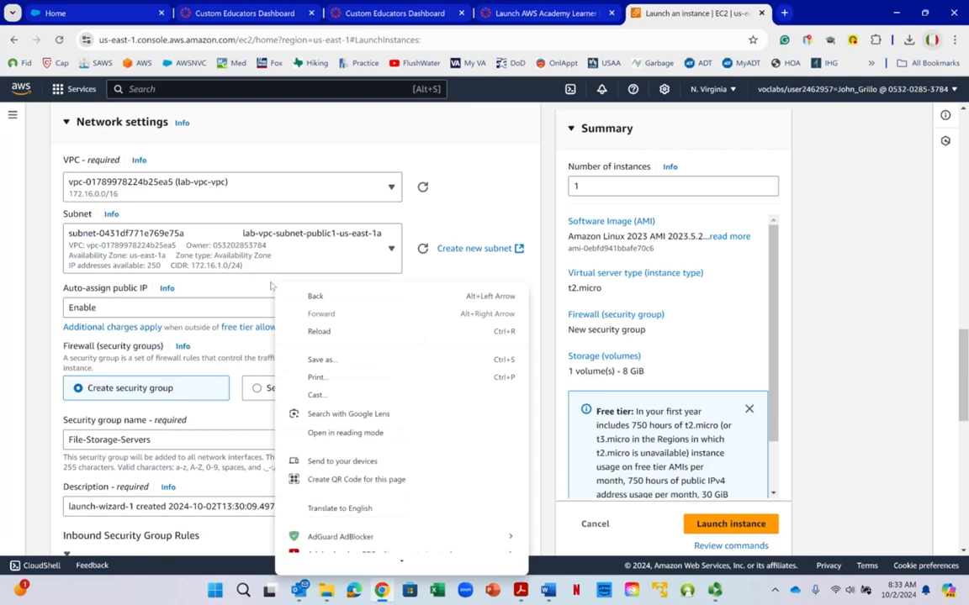
left_click(494, 210)
- Look over the security group settings, switch to the Word lab instructions and review item 13 on configuring a new security group
scroll(493, 210, "down", 2)
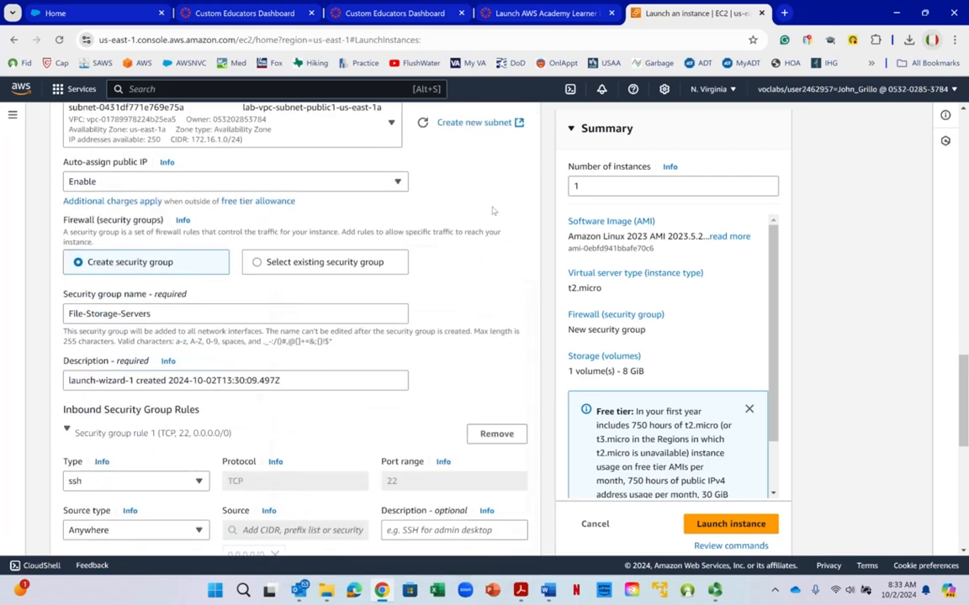
scroll(493, 210, "down", 2)
right_click(493, 210)
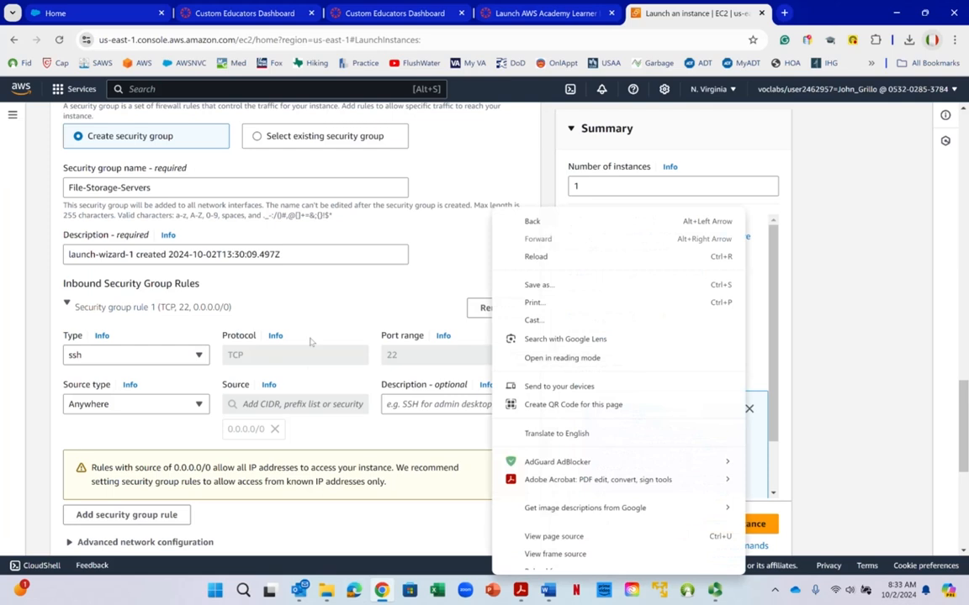
left_click(548, 591)
scroll(579, 273, "down", 3)
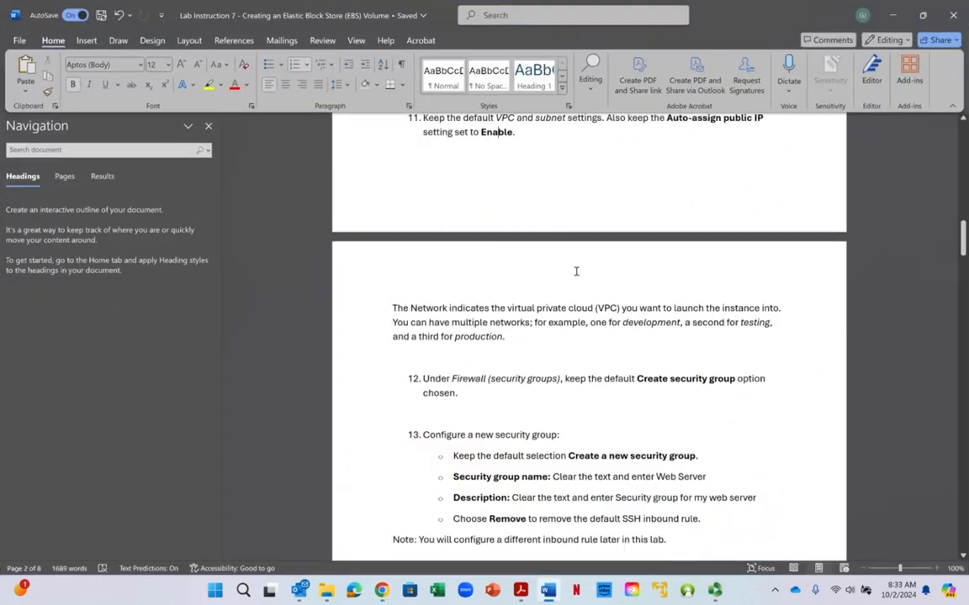
scroll(576, 264, "down", 2)
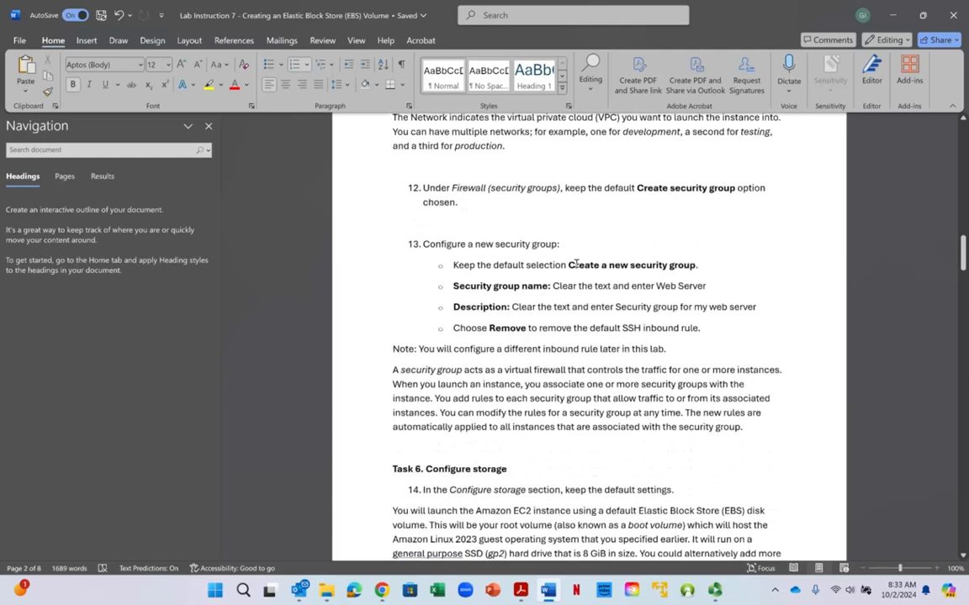
scroll(591, 249, "down", 2)
left_click_drag(612, 225, 688, 224)
left_click(683, 224)
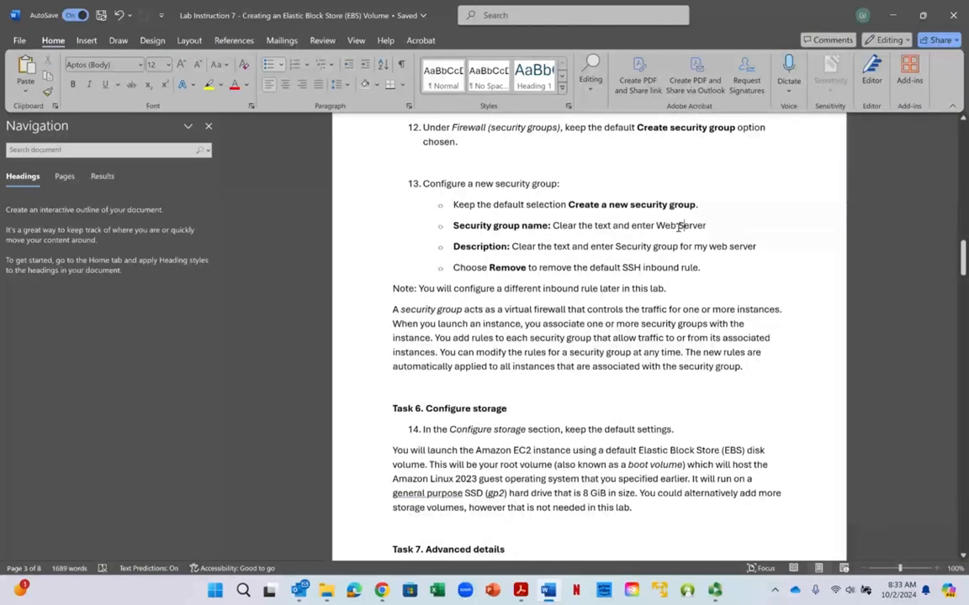
scroll(658, 227, "down", 1)
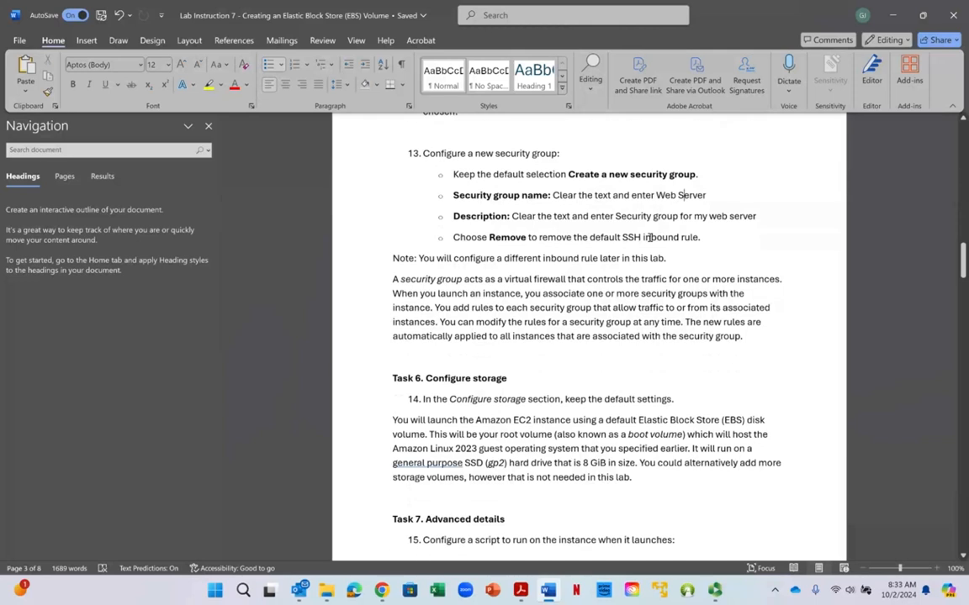
right_click(650, 237)
key("Escape")
- Return to the AWS launch page and examine the SSH inbound rule, its type options and the surrounding security group settings
left_click(891, 15)
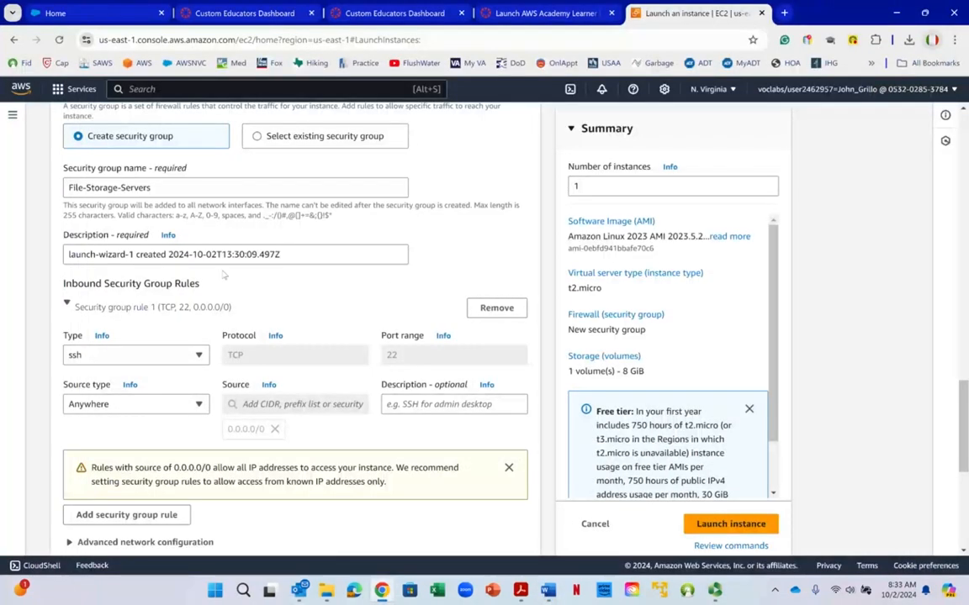
left_click(144, 356)
right_click(144, 354)
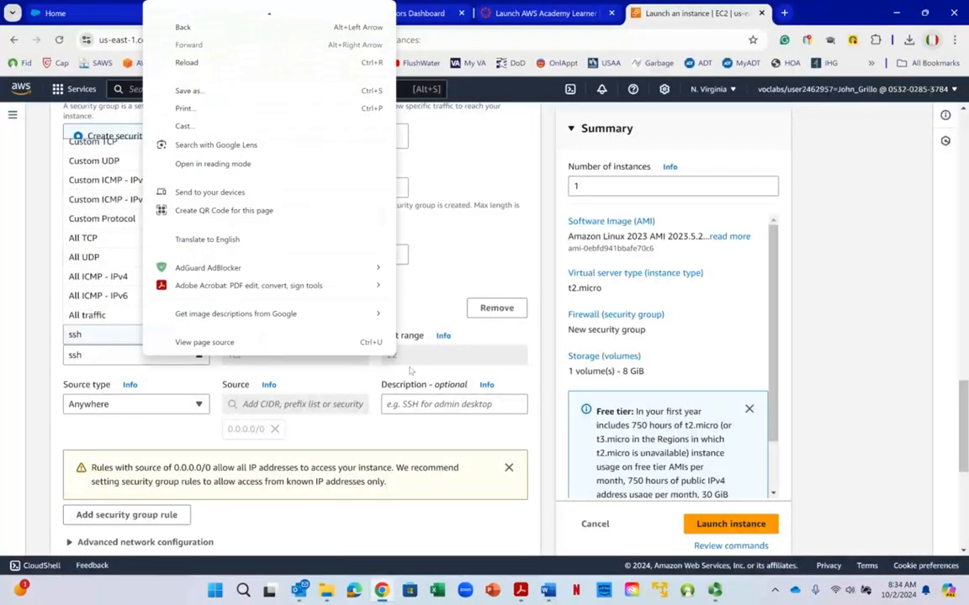
left_click(452, 303)
left_click(66, 303)
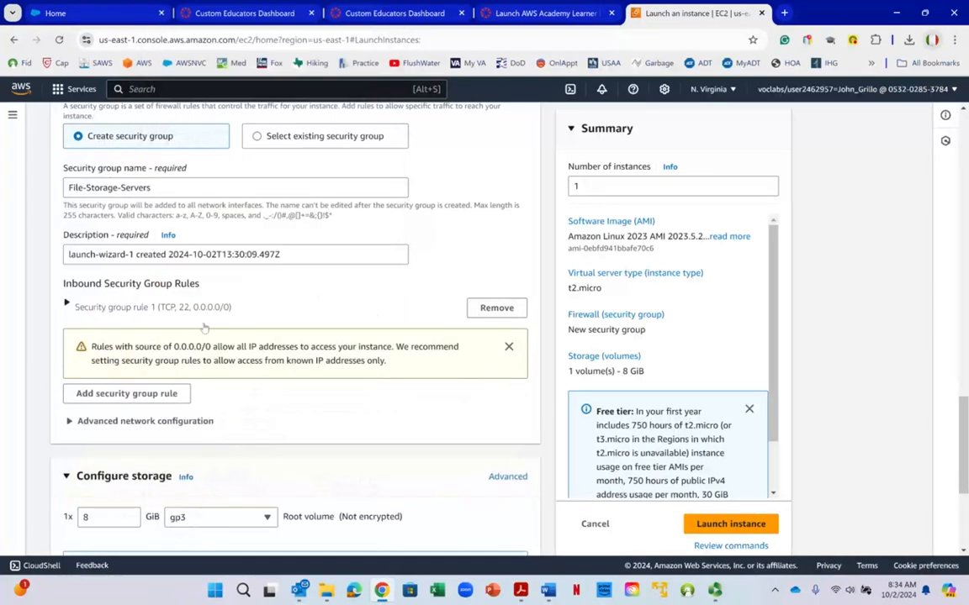
scroll(205, 329, "up", 1)
scroll(205, 329, "up", 1)
scroll(205, 322, "down", 2)
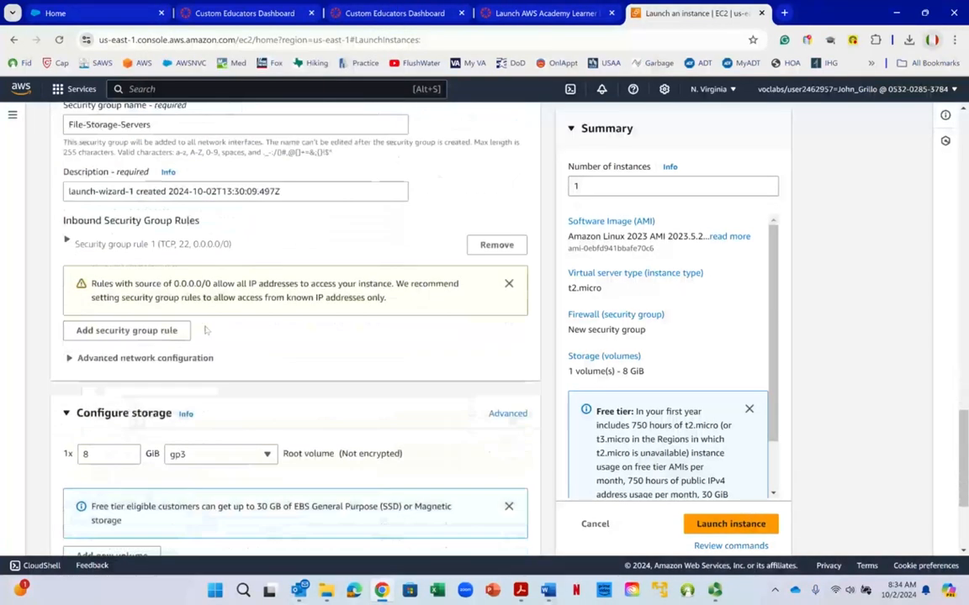
scroll(203, 330, "up", 1)
scroll(203, 330, "down", 1)
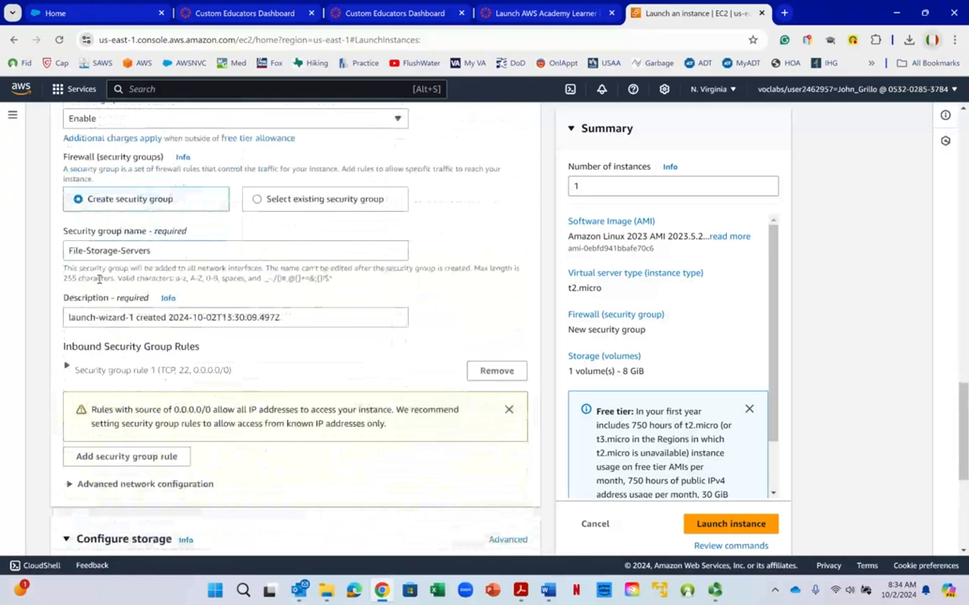
- Expand the default SSH inbound rule of the new security group and remove it
left_click(67, 369)
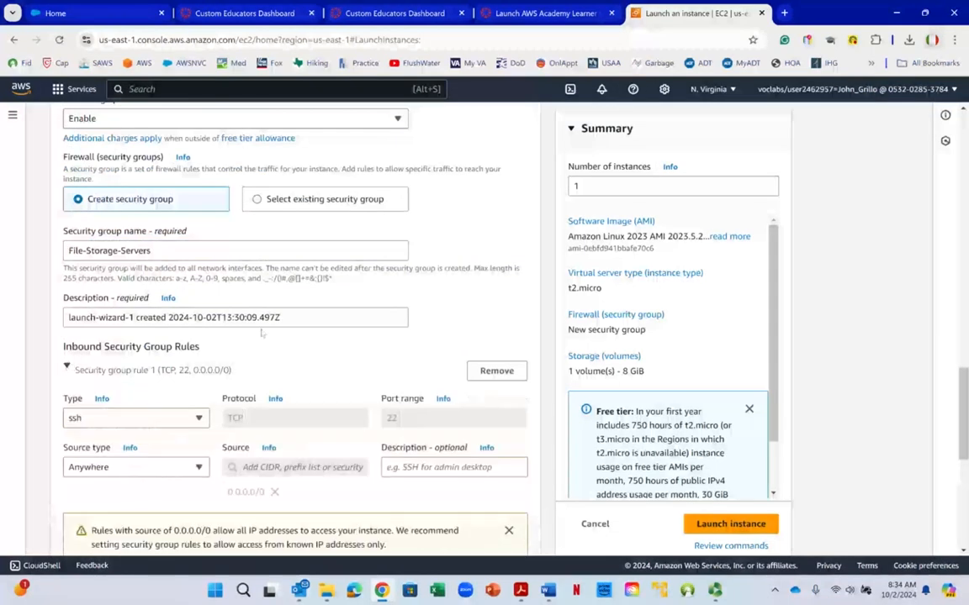
scroll(68, 369, "down", 3)
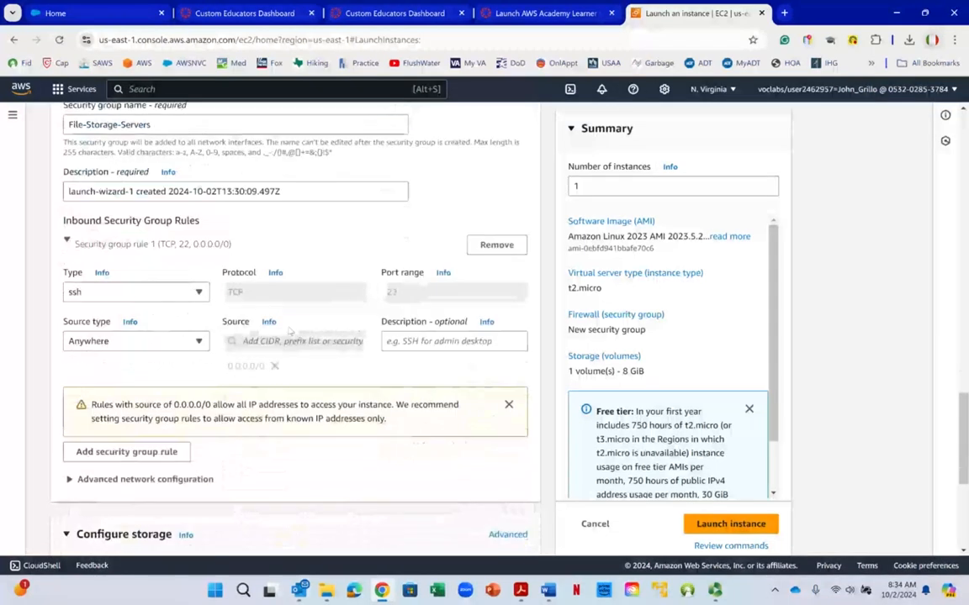
left_click(491, 246)
- Copy the security group name and replace the default description with it, so the description reads File-Storage-Servers
scroll(331, 276, "up", 3)
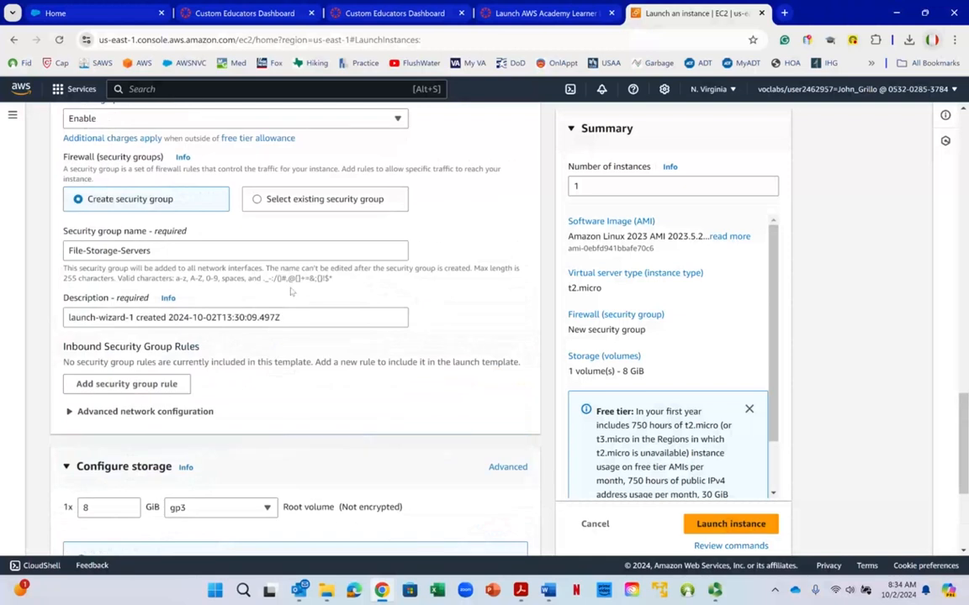
left_click(192, 256)
key("ctrl+a")
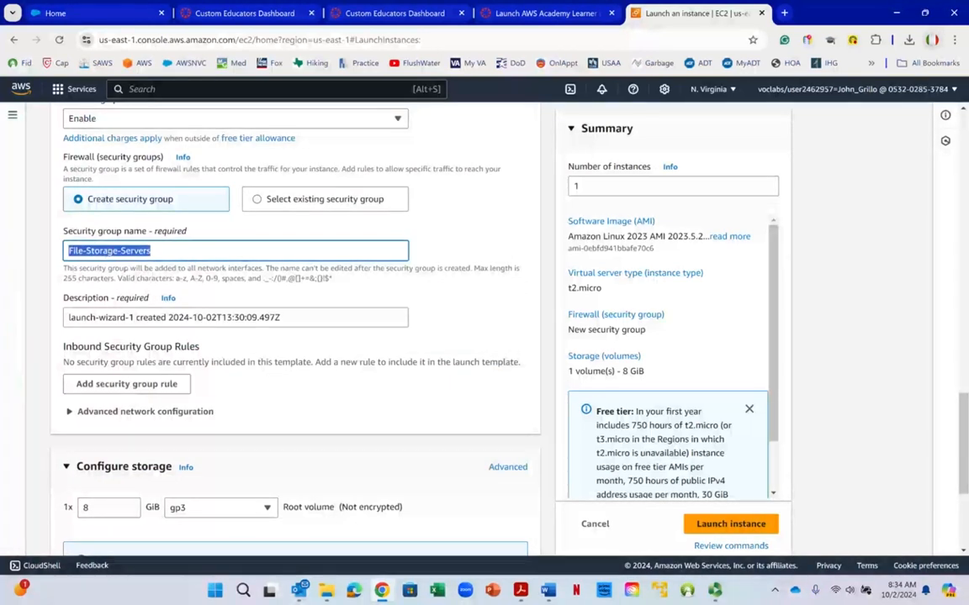
right_click(108, 250)
left_click(152, 309)
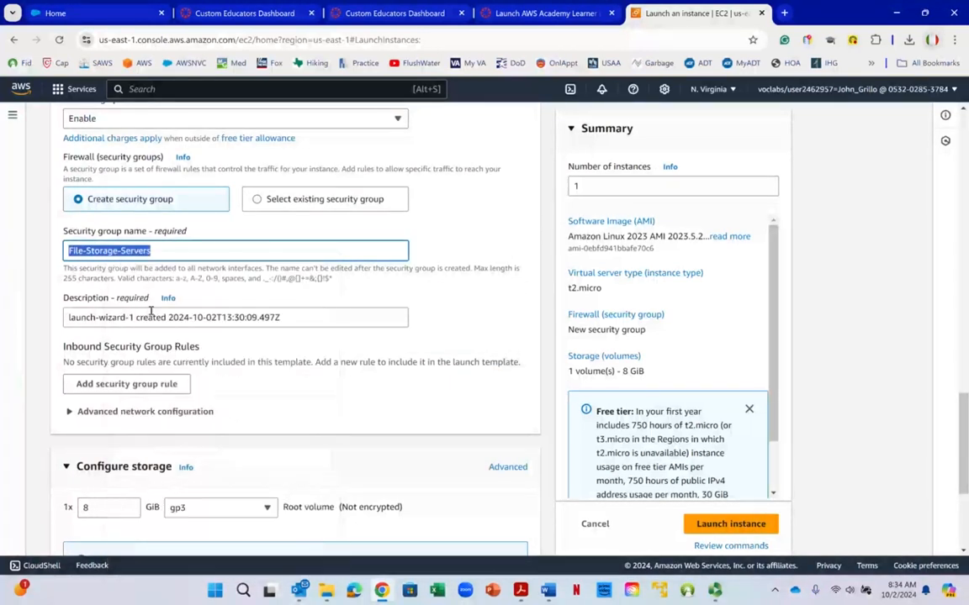
left_click(339, 317)
key("ctrl+a")
key("ctrl+v")
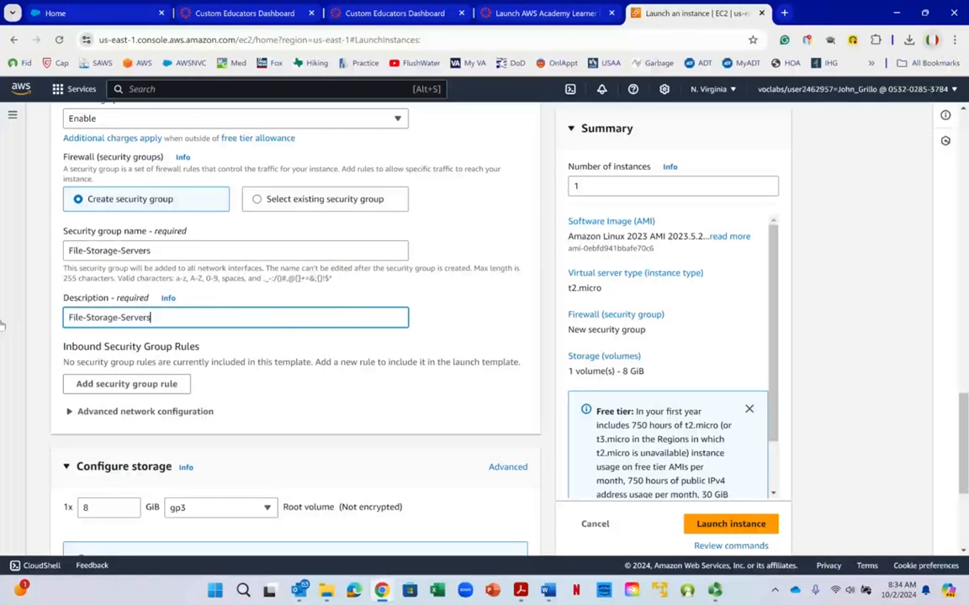
- Check the storage settings, switch to the Word lab instructions and review Tasks 6 and 7 on storage and advanced details
scroll(201, 320, "down", 2)
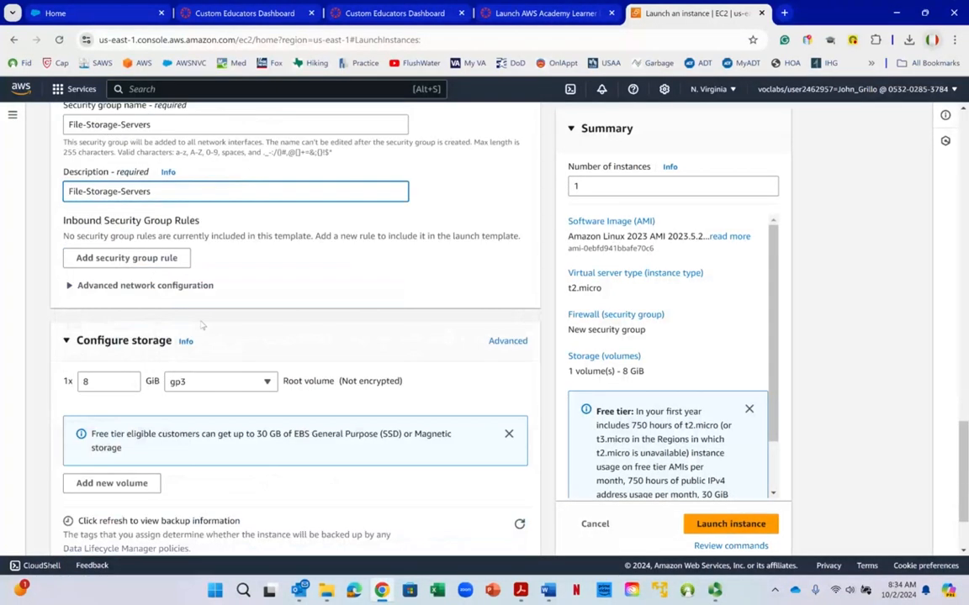
scroll(201, 320, "down", 2)
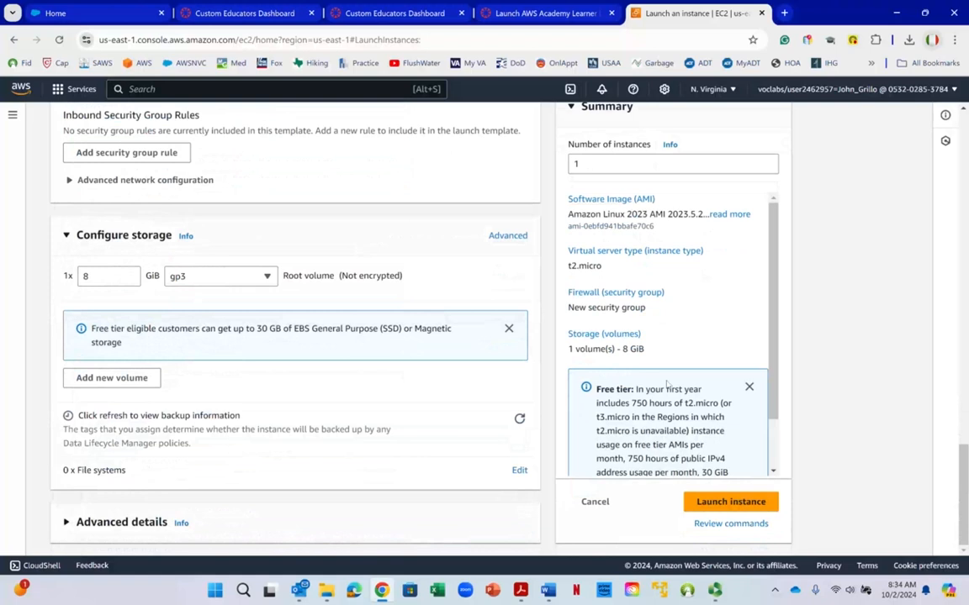
left_click(547, 590)
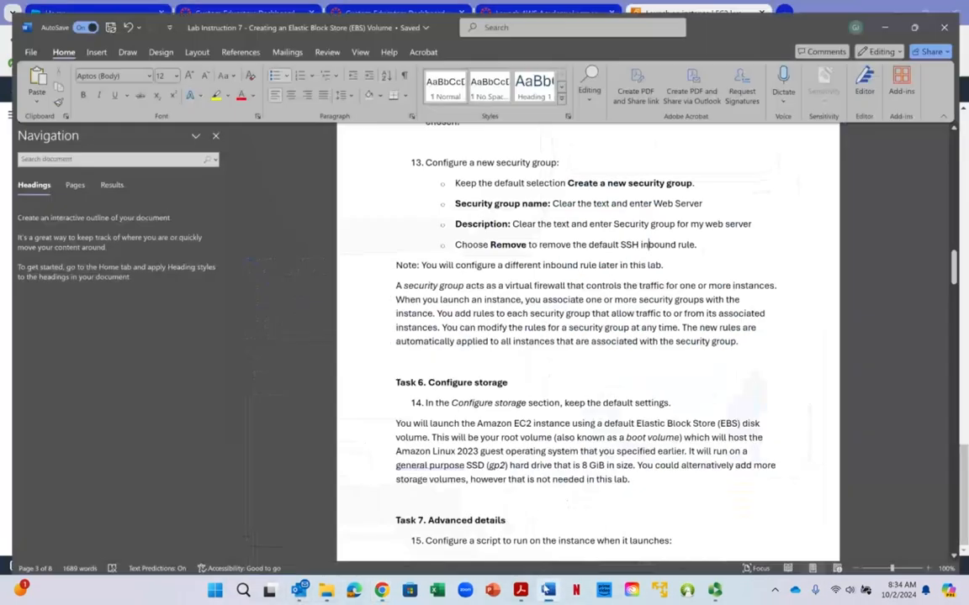
right_click(596, 329)
key("Escape")
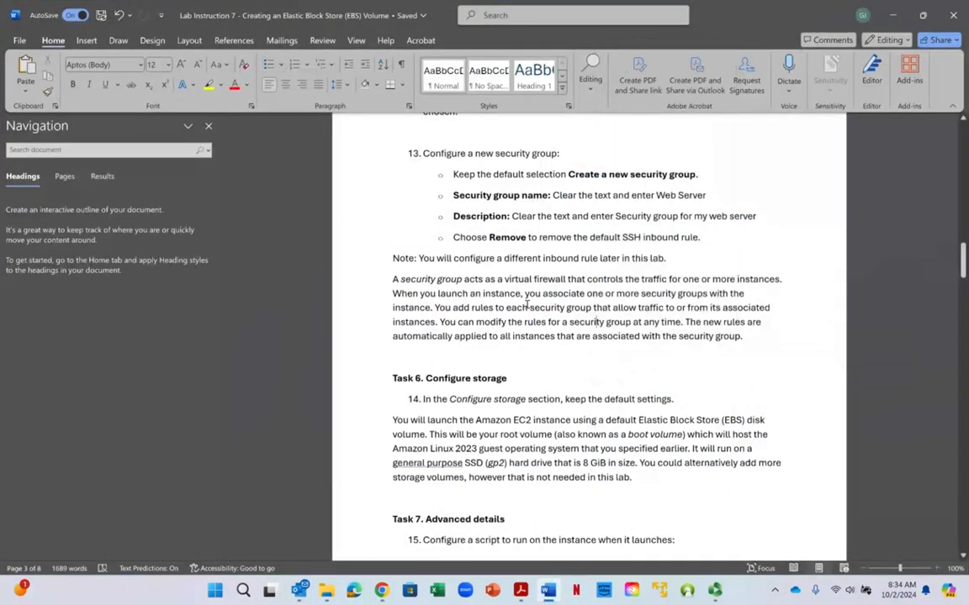
scroll(529, 307, "down", 2)
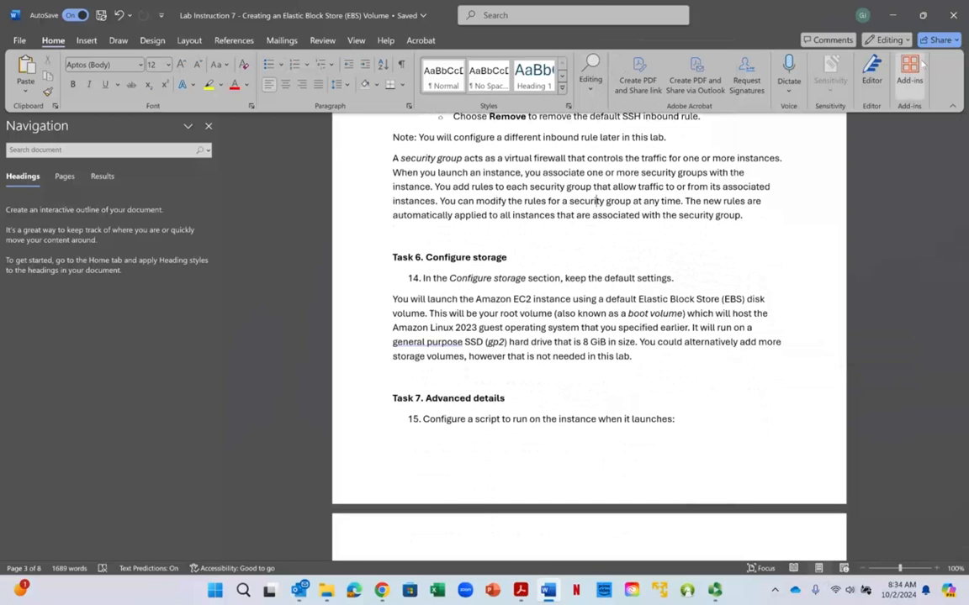
- Return to the AWS launch page and examine the root volume's size, type and encryption status under Configure storage
right_click(922, 64)
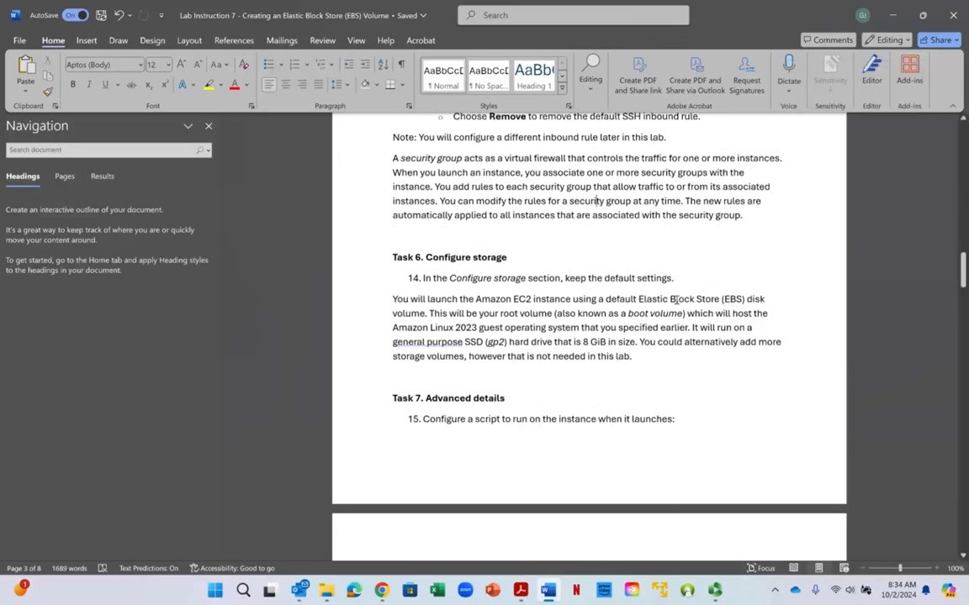
left_click(892, 14)
scroll(136, 382, "up", 1)
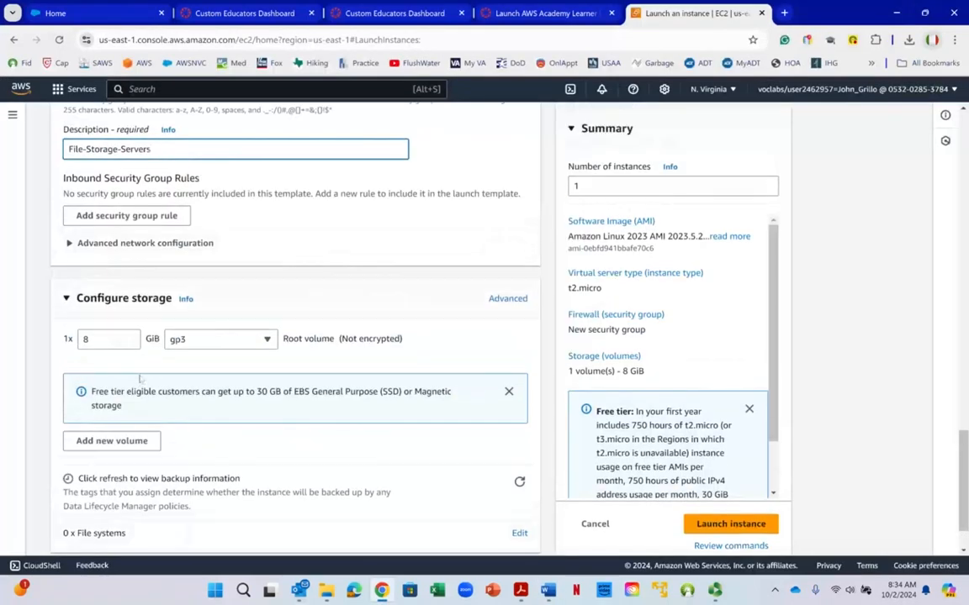
left_click(201, 316)
mouse_move(284, 340)
left_mouse_down()
mouse_move(322, 339)
mouse_move(294, 339)
left_mouse_up()
right_click(320, 339)
left_click(293, 338)
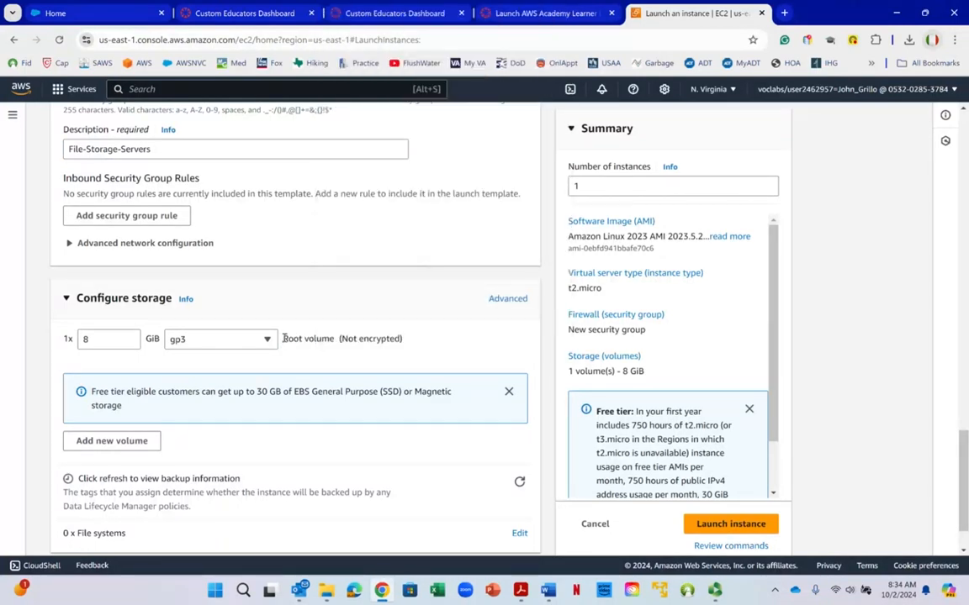
left_click_drag(284, 339, 334, 340)
left_click_drag(335, 340, 330, 340)
right_click(331, 340)
left_click(316, 340)
right_click(286, 345)
- Read the rest of the storage section, including the note on how much EBS storage free tier customers can get
scroll(169, 313, "down", 1)
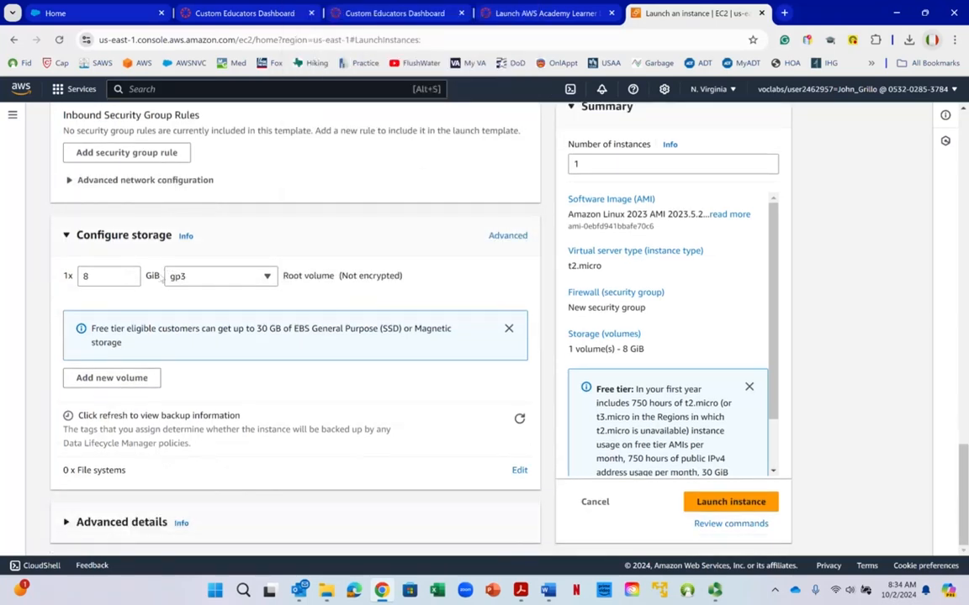
right_click(144, 275)
key("Escape")
right_click(293, 444)
key("Escape")
left_click_drag(156, 329, 285, 315)
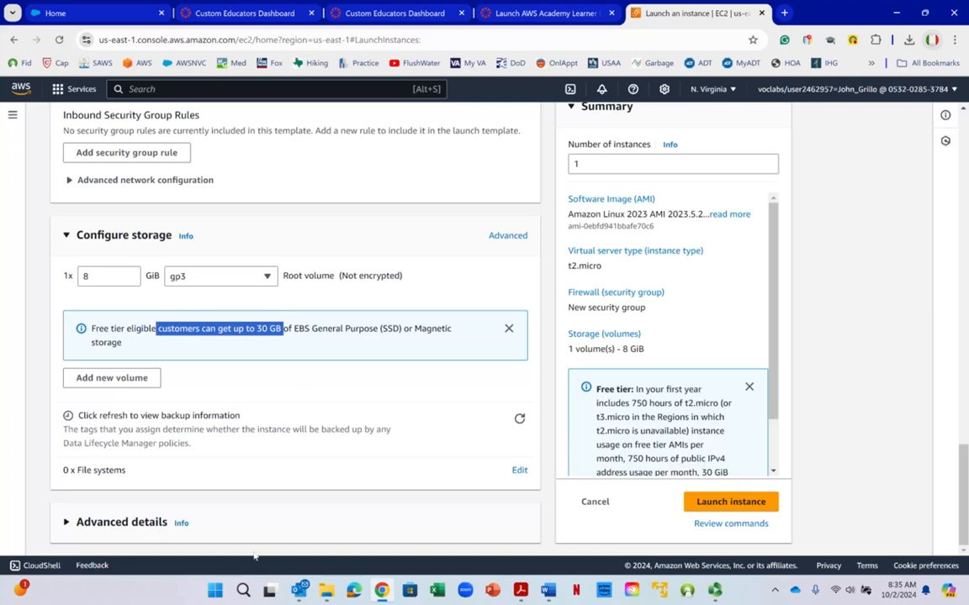
- Switch to the Word lab instructions and copy the Task 7 bash script from #!/bin/bash through the echo line
left_click(549, 588)
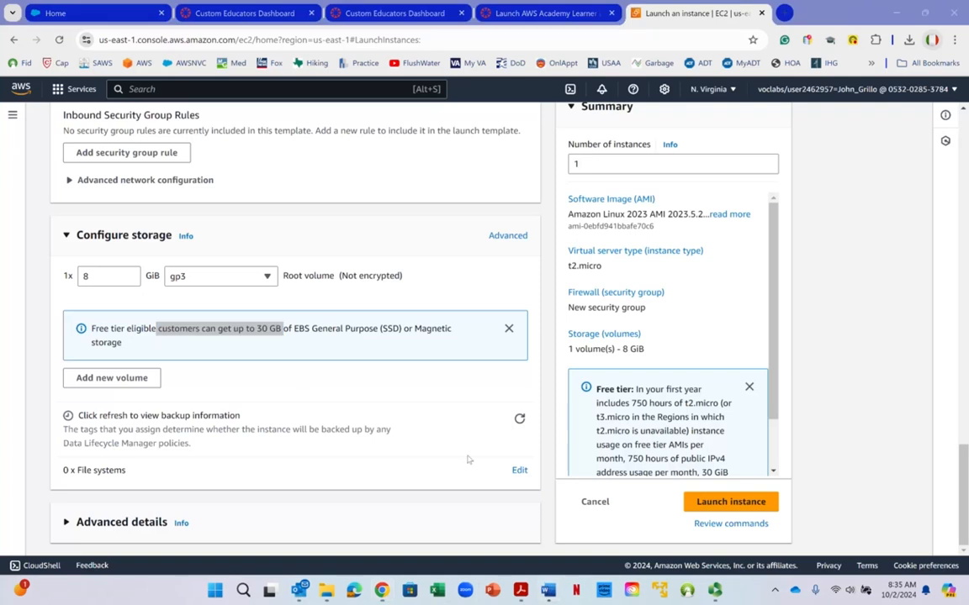
left_click(548, 591)
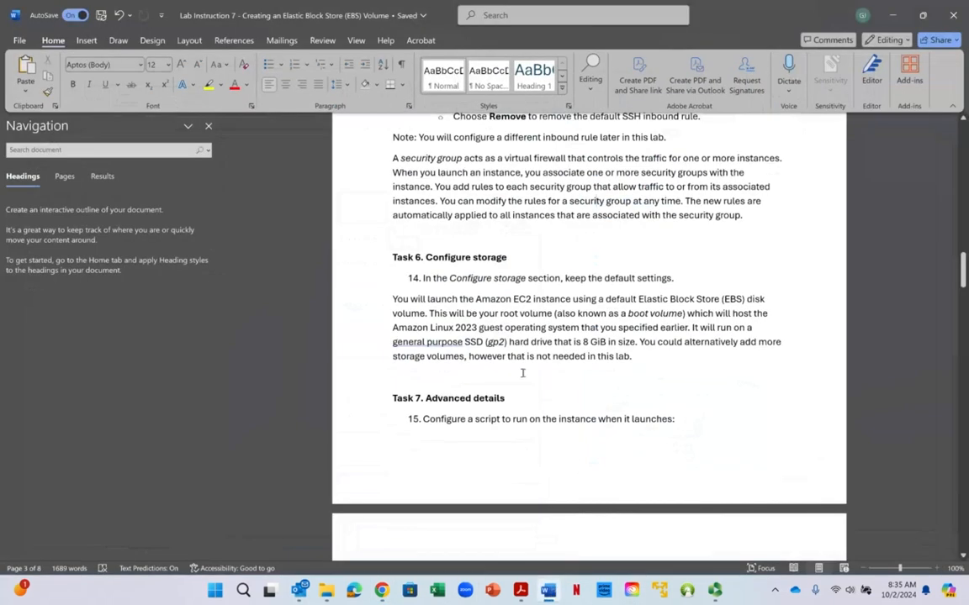
scroll(525, 360, "down", 4)
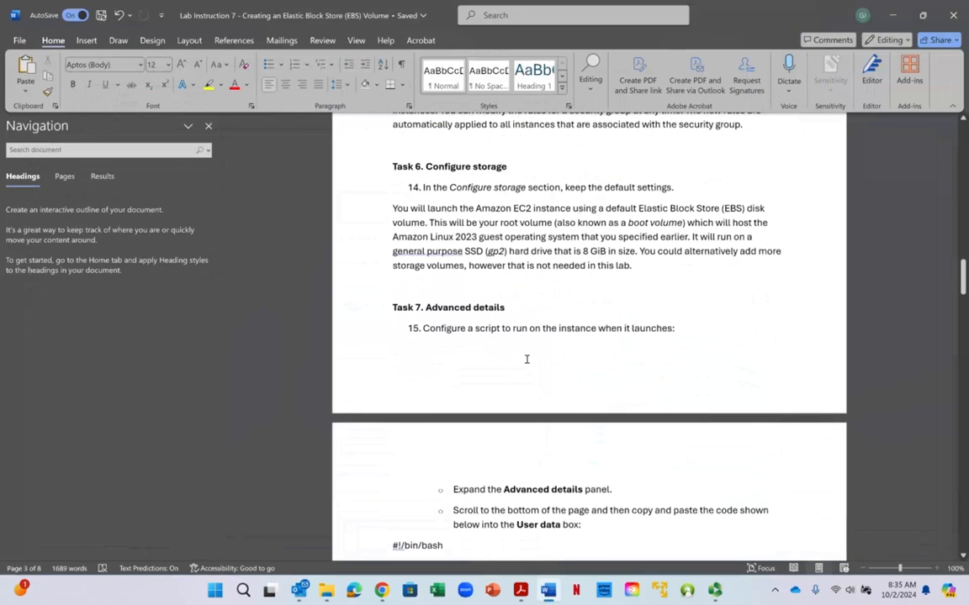
scroll(527, 361, "down", 3)
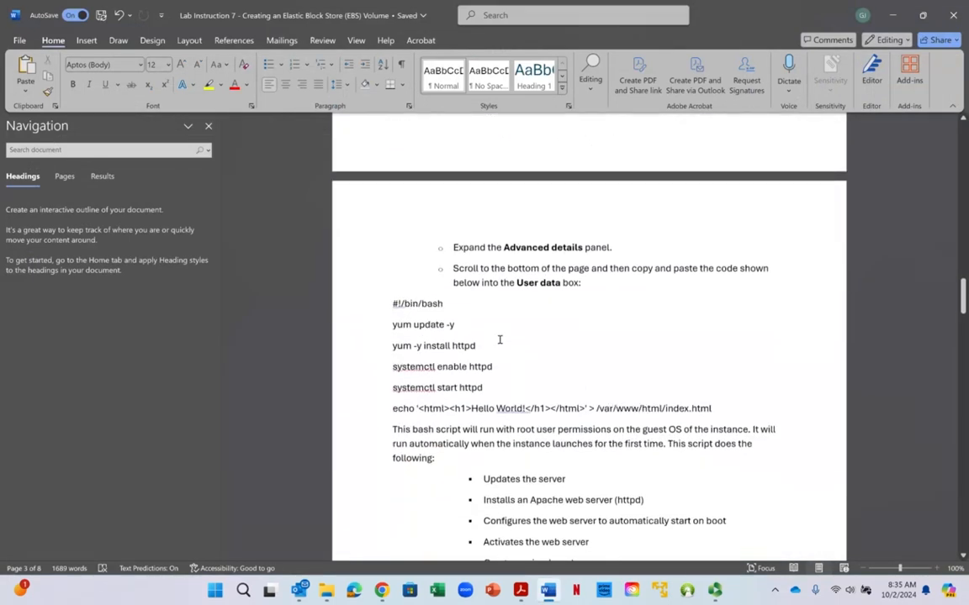
right_click(500, 339)
left_click(446, 345)
left_click(393, 304)
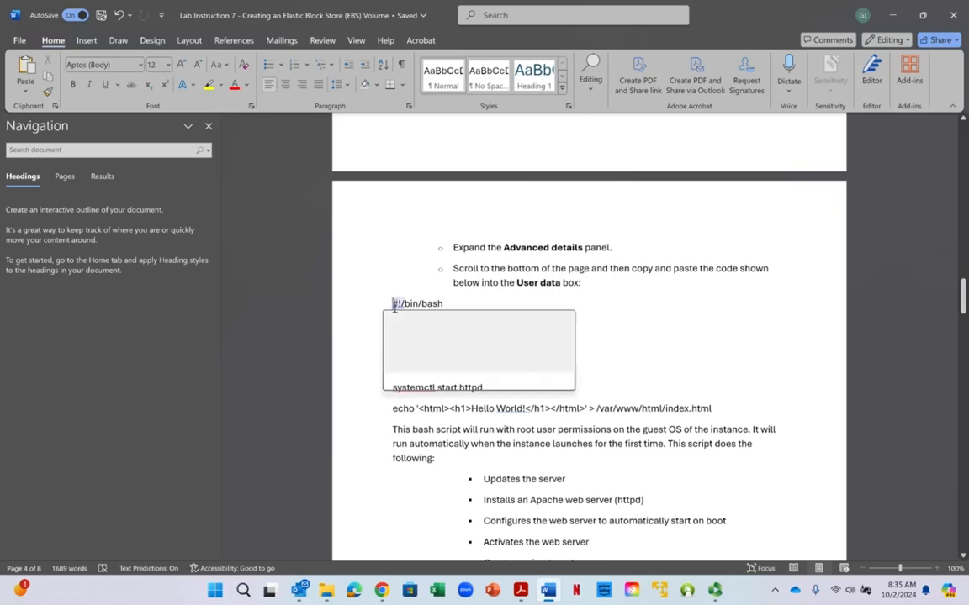
left_click_drag(394, 305, 720, 406)
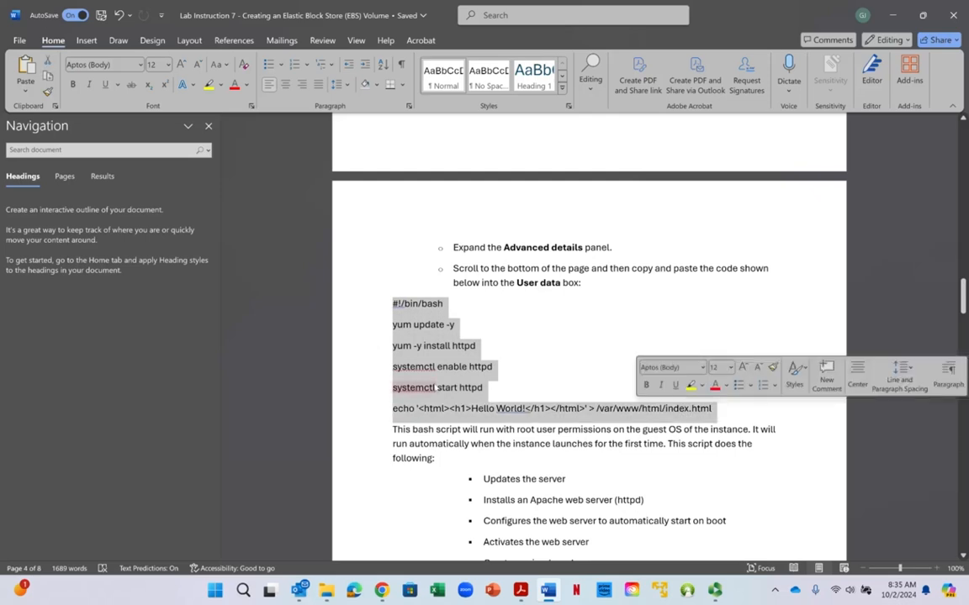
right_click(415, 360)
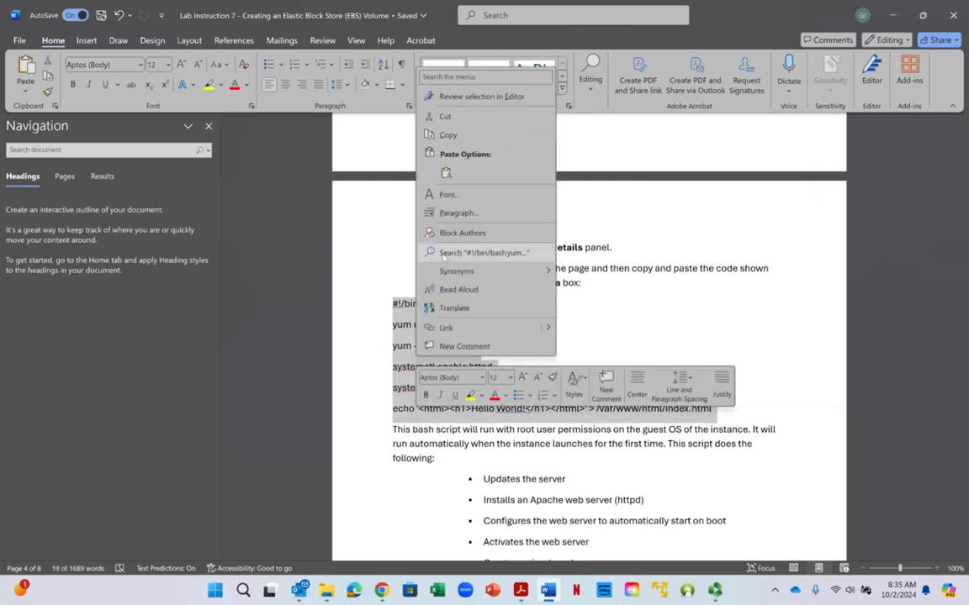
left_click(507, 133)
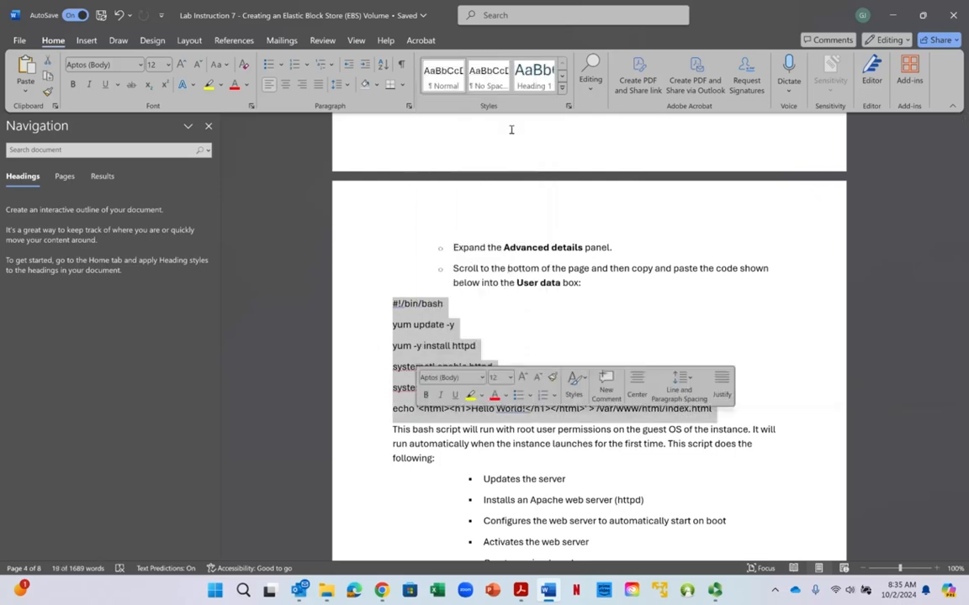
- Return to the AWS launch page, expand Advanced details and paste the copied bash script as plain text into User data
left_click(896, 22)
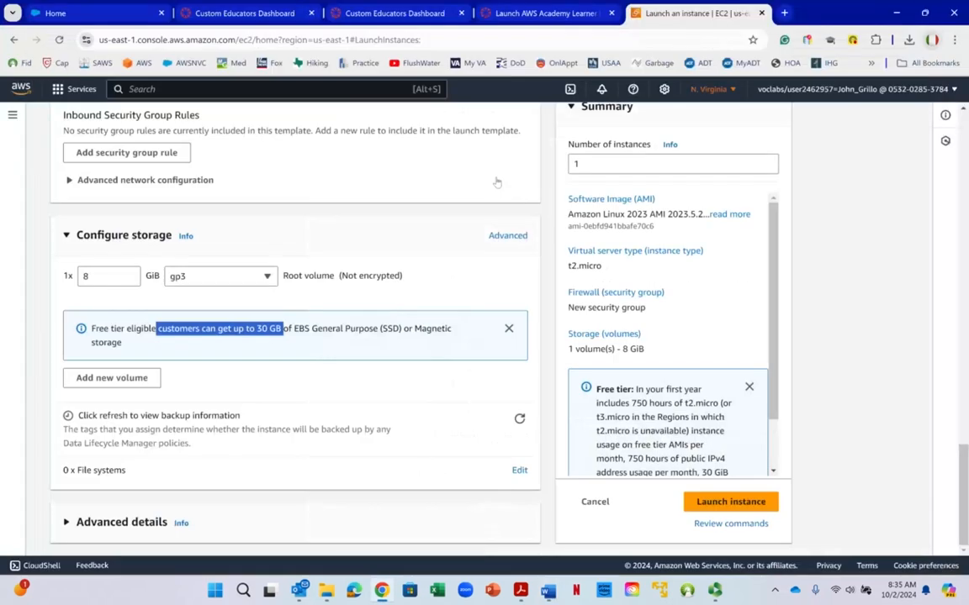
left_click(127, 471)
scroll(219, 404, "down", 3)
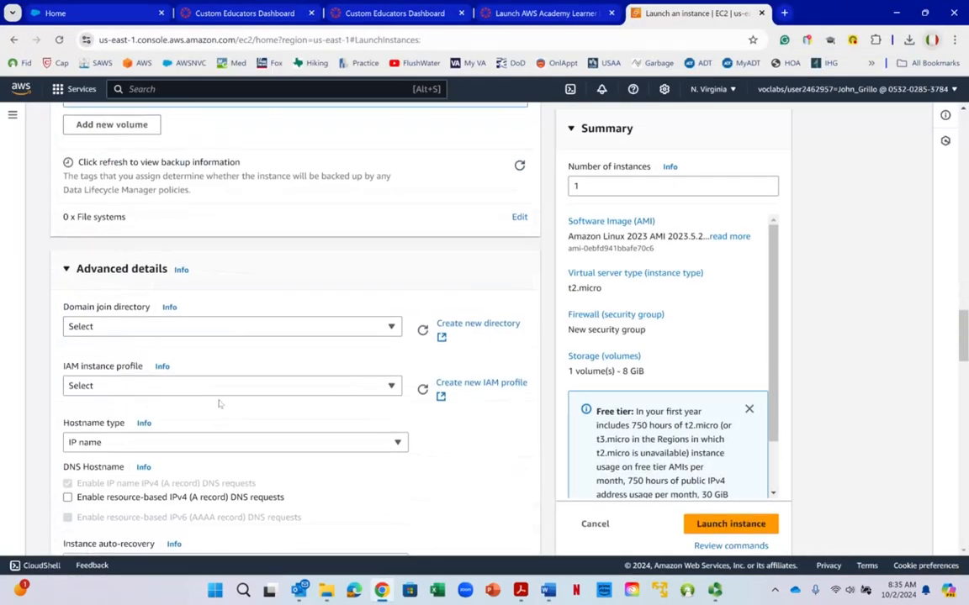
scroll(219, 403, "down", 10)
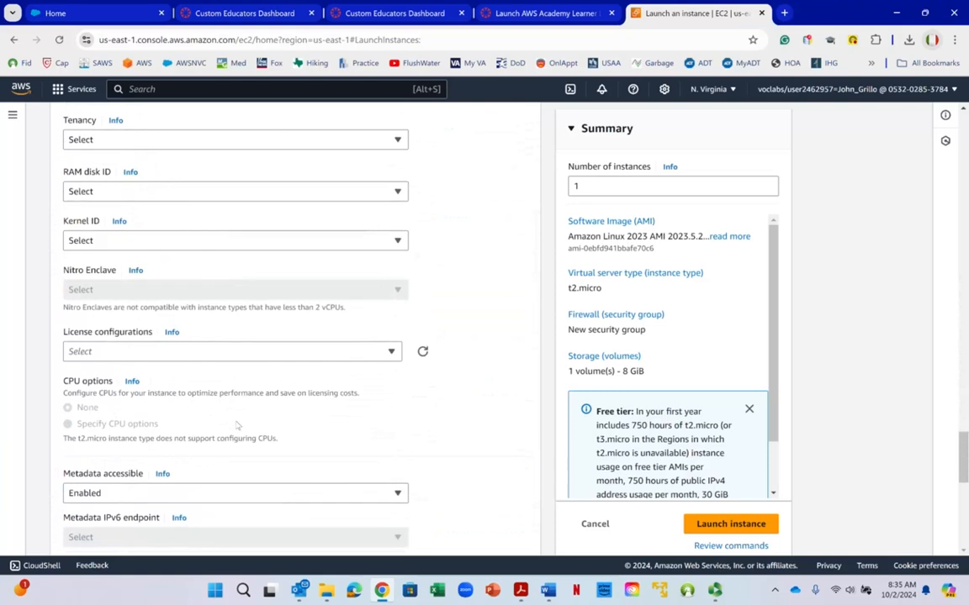
scroll(237, 426, "down", 6)
left_click(126, 326)
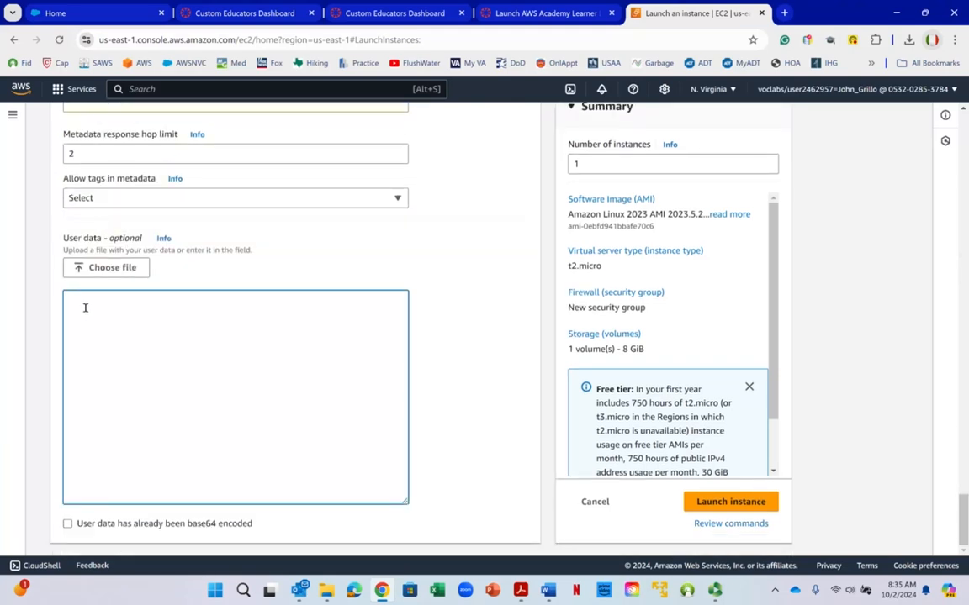
right_click(85, 308)
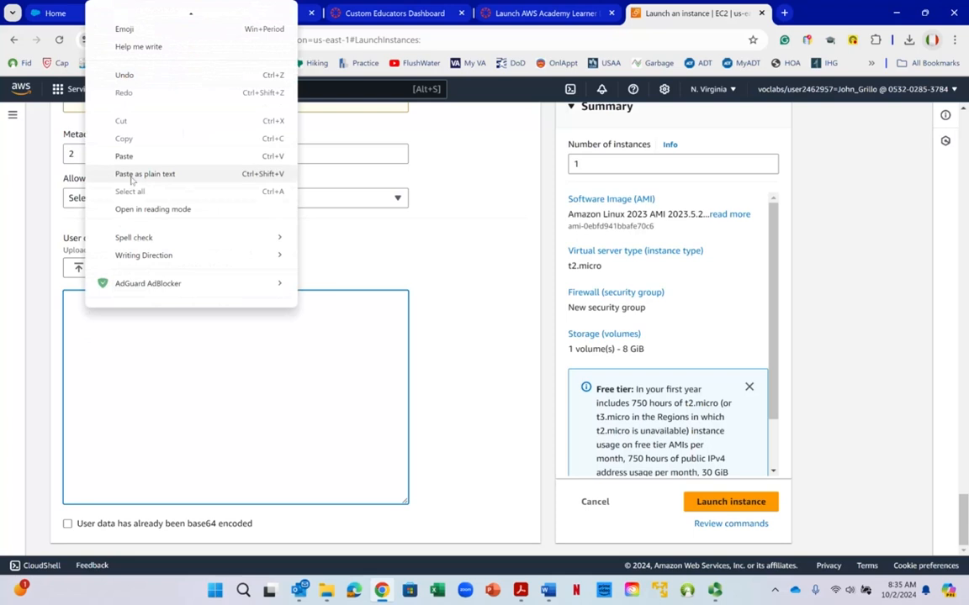
left_click(130, 180)
right_click(132, 183)
left_click(109, 398)
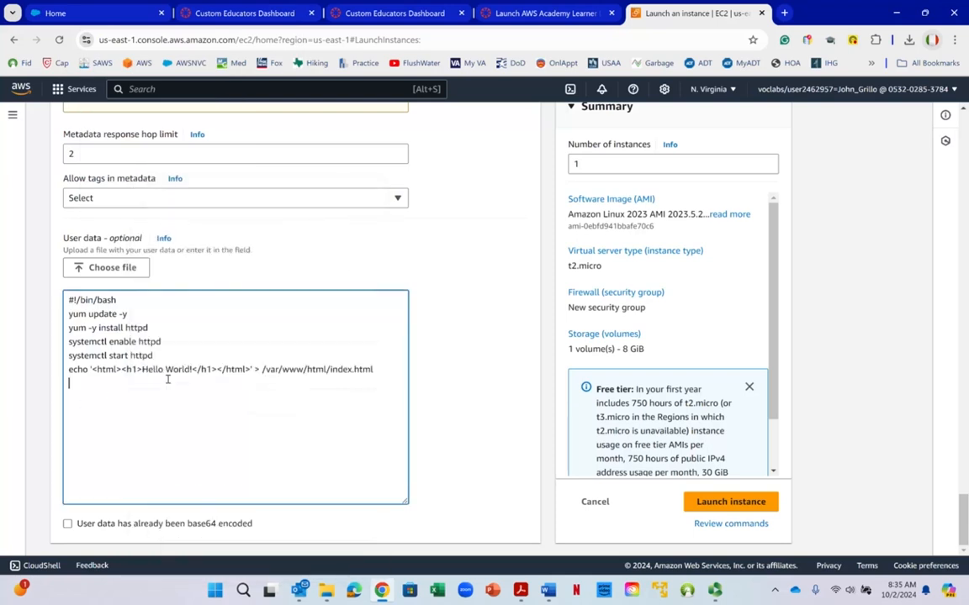
- Replace the Hello World! heading in the user data script with "Creating an EBS Volume Lab"
left_click_drag(142, 369, 192, 370)
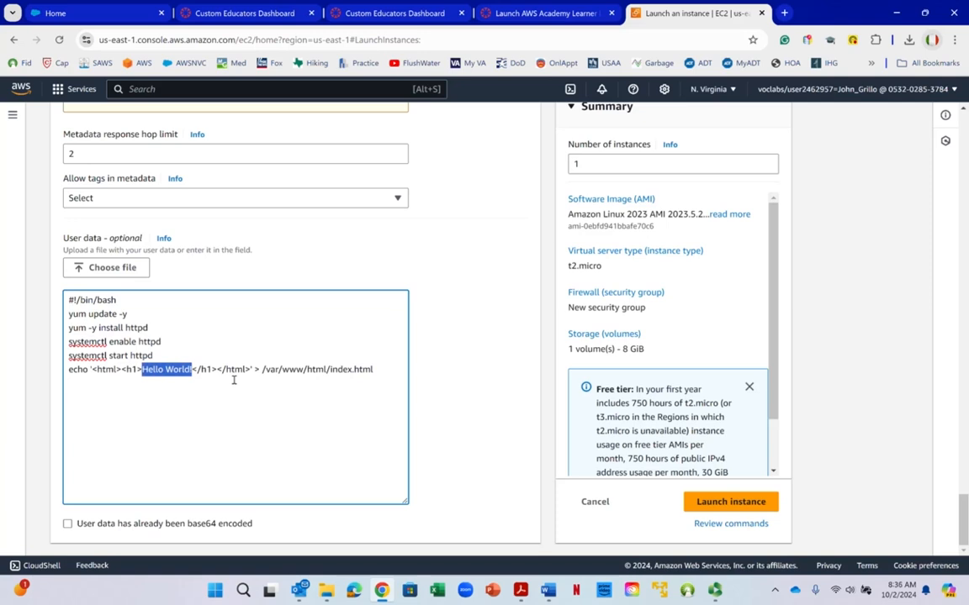
type("Creating an ")
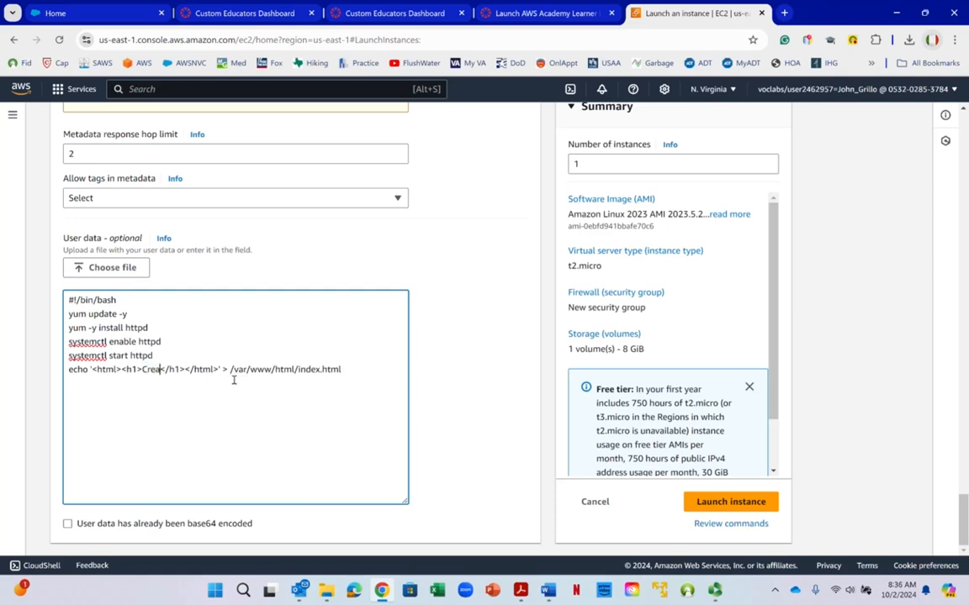
type("EBS Vo")
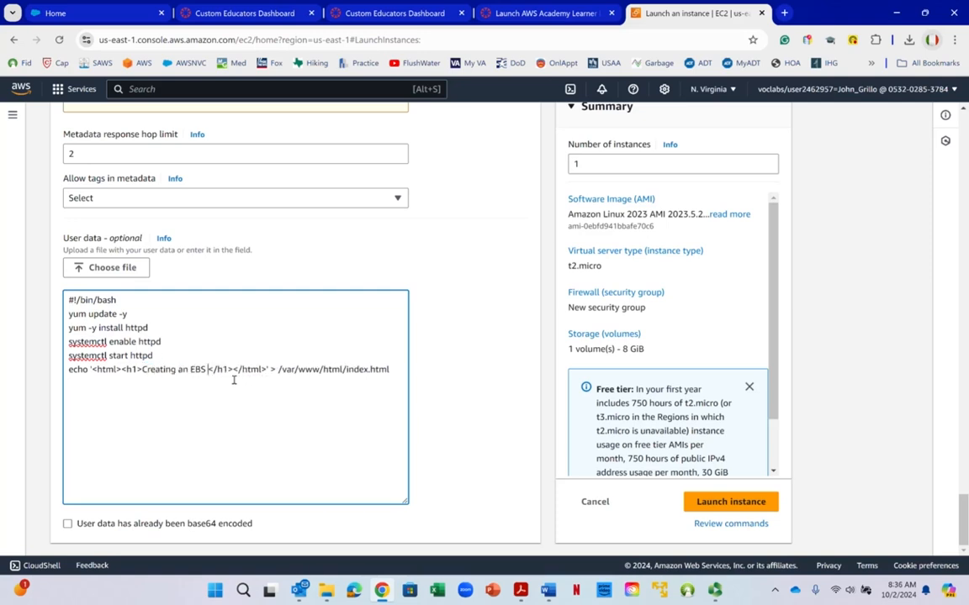
type("lume Lab")
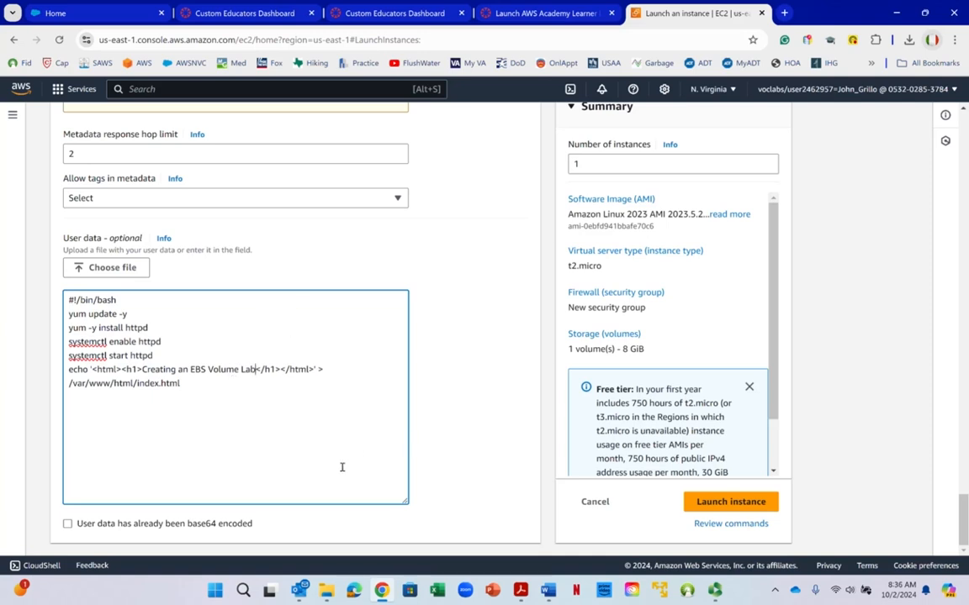
- Review Task 8 in the Word lab instructions, return to the AWS launch page and launch the instance
left_click(548, 591)
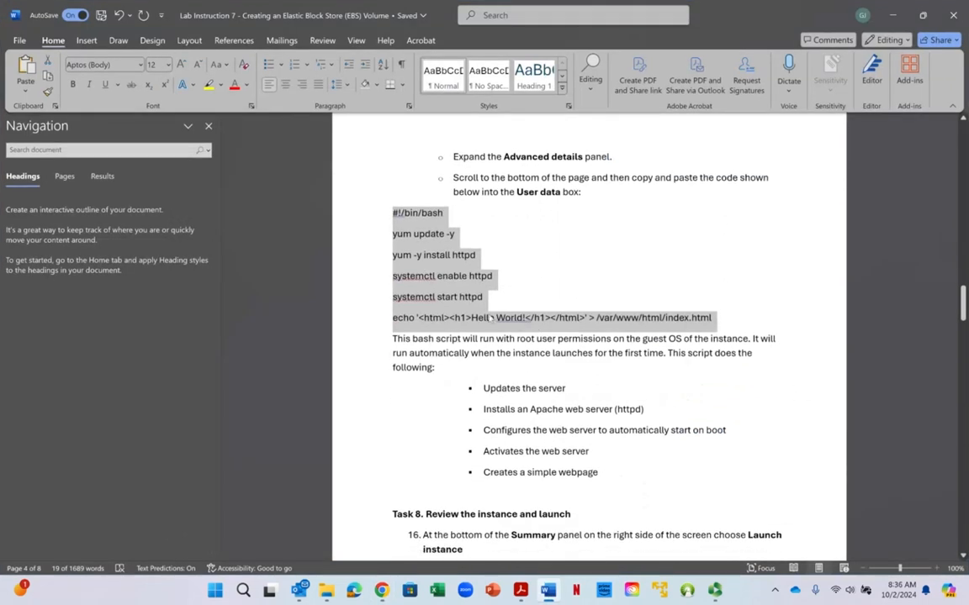
scroll(491, 318, "down", 4)
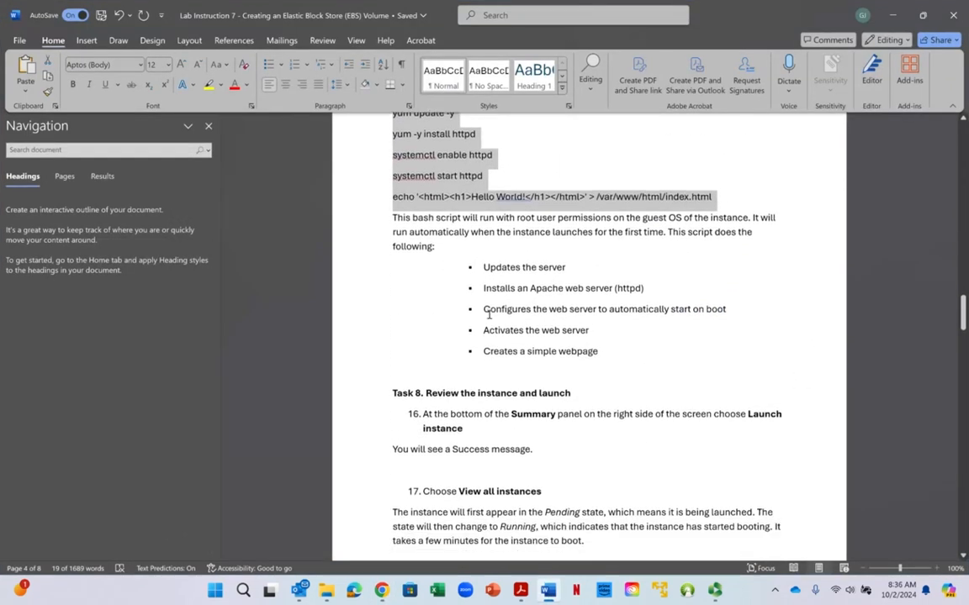
scroll(489, 315, "down", 4)
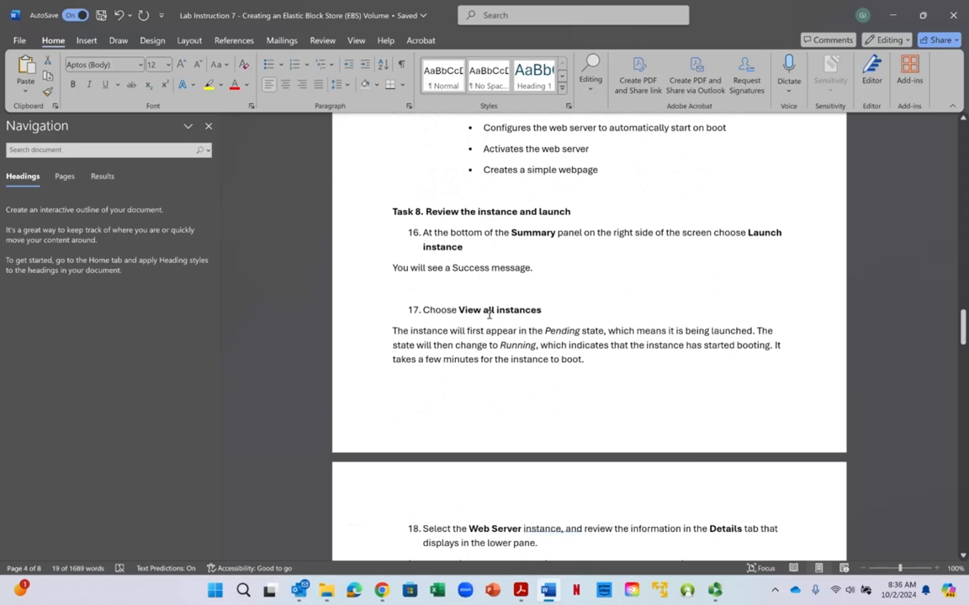
scroll(489, 314, "down", 2)
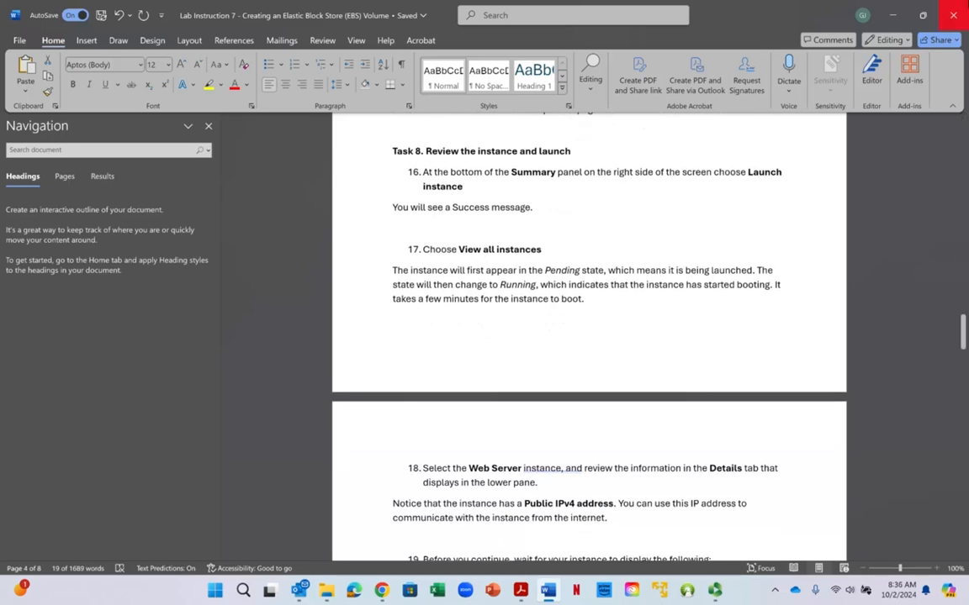
key("alt+Tab")
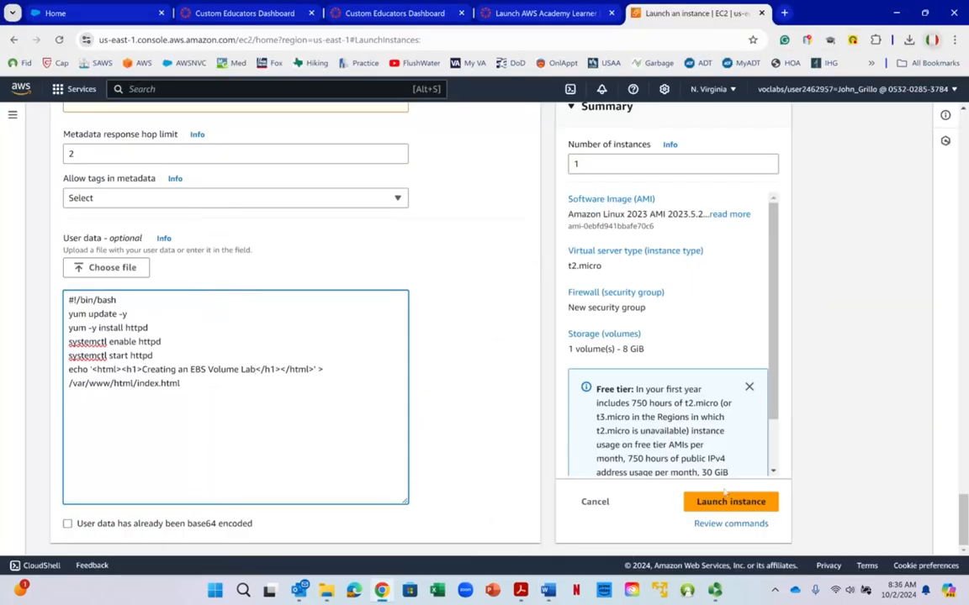
left_click(727, 505)
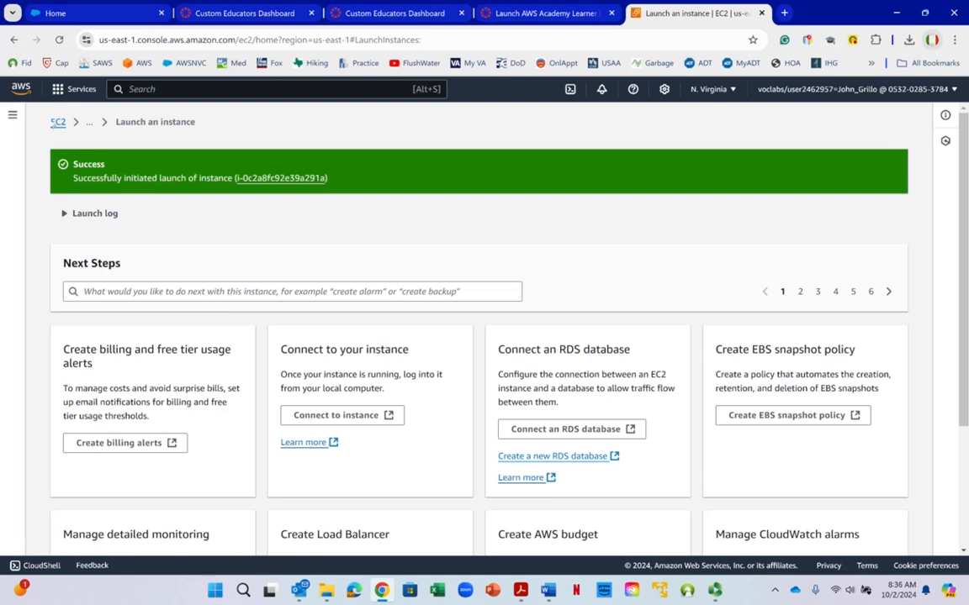
- Go to the EC2 dashboard and open the list of running instances
right_click(54, 124)
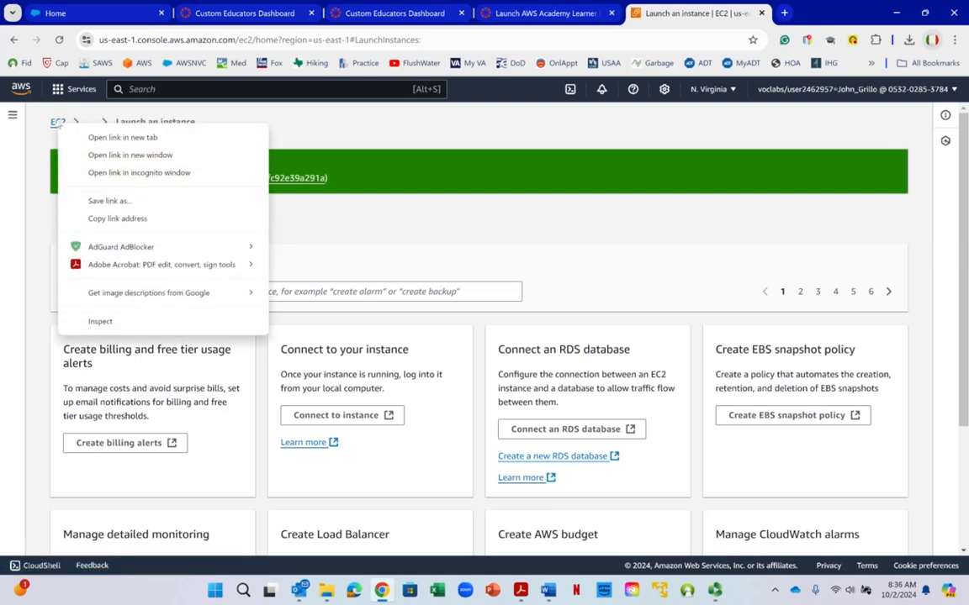
key("Escape")
left_click(56, 124)
right_click(51, 116)
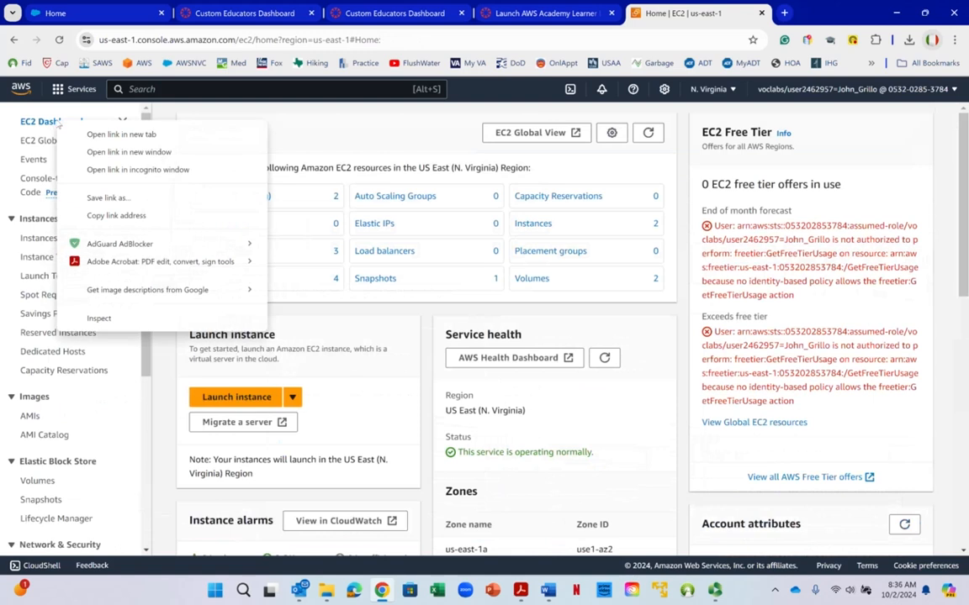
left_click(319, 133)
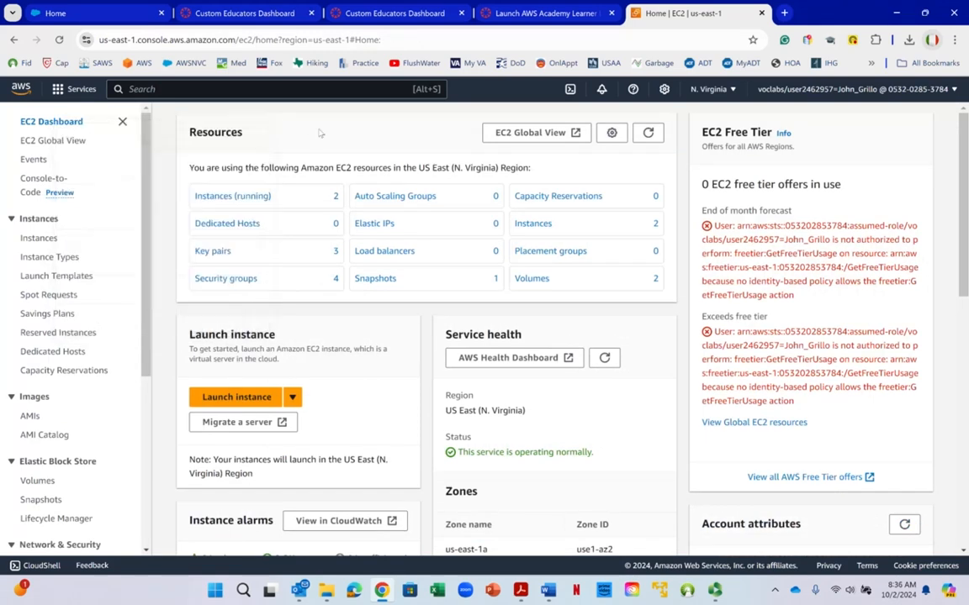
left_click(253, 197)
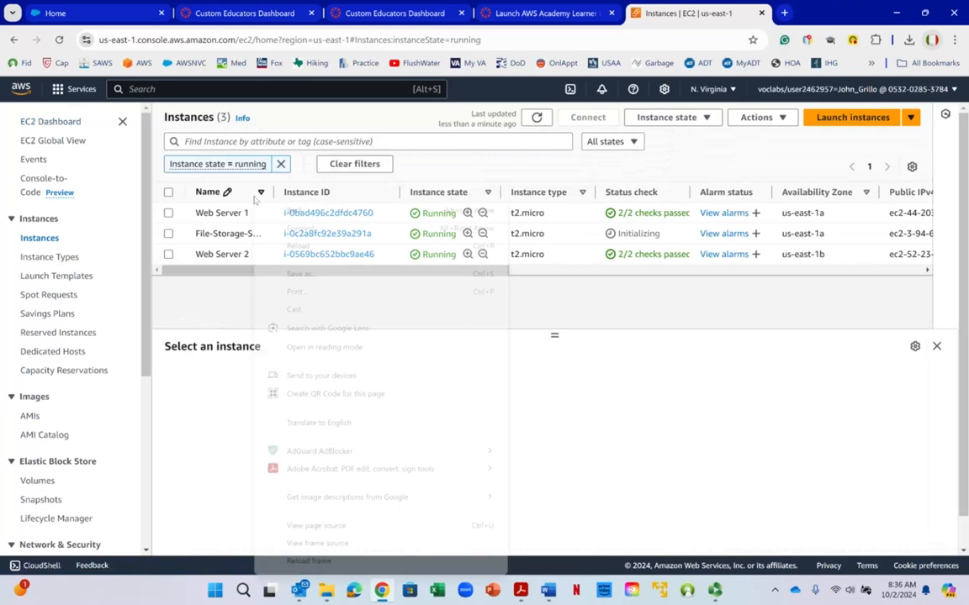
left_click(225, 305)
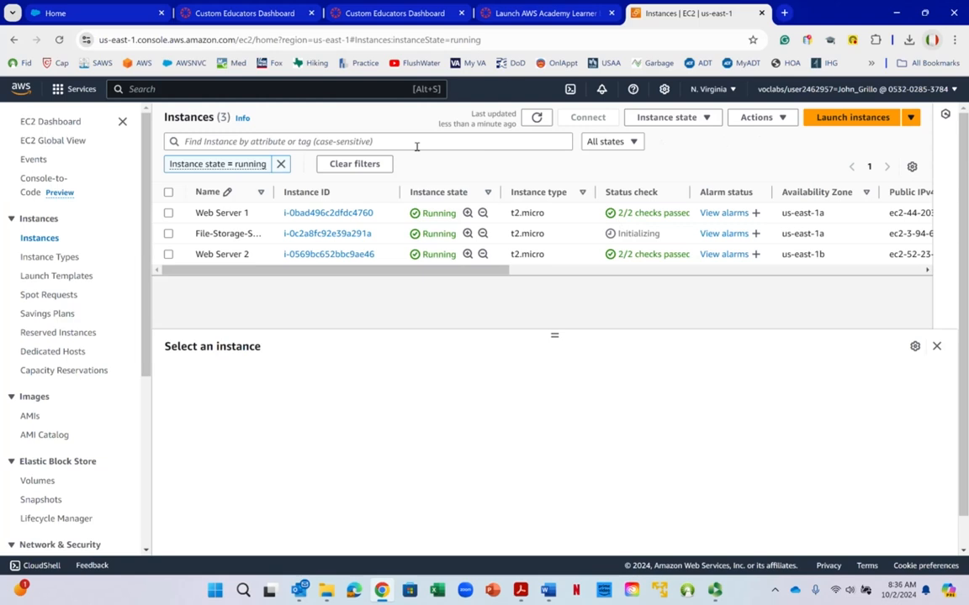
- Refresh the instance list and select the File-Storage-Server instance to show its details
left_click(539, 120)
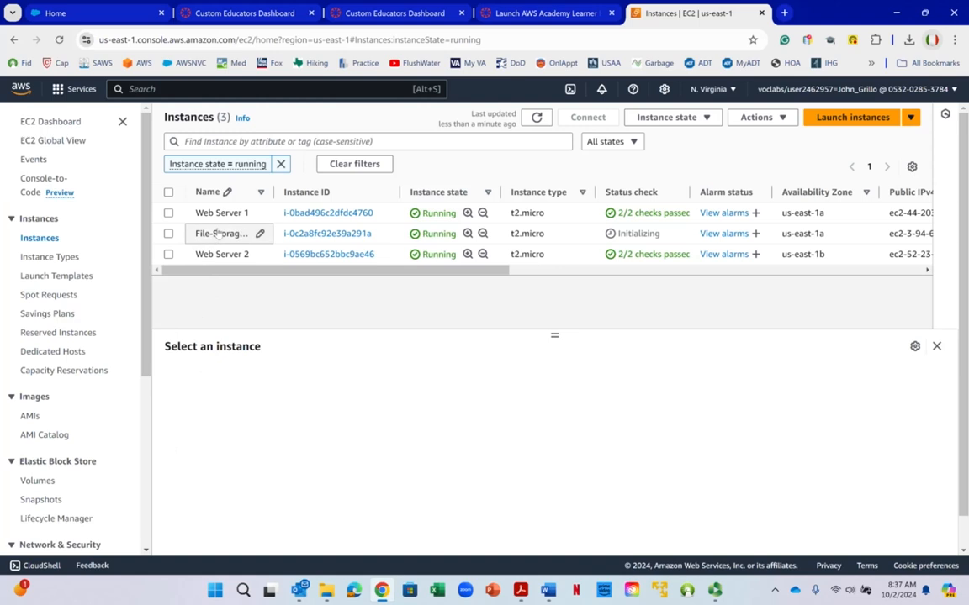
right_click(663, 233)
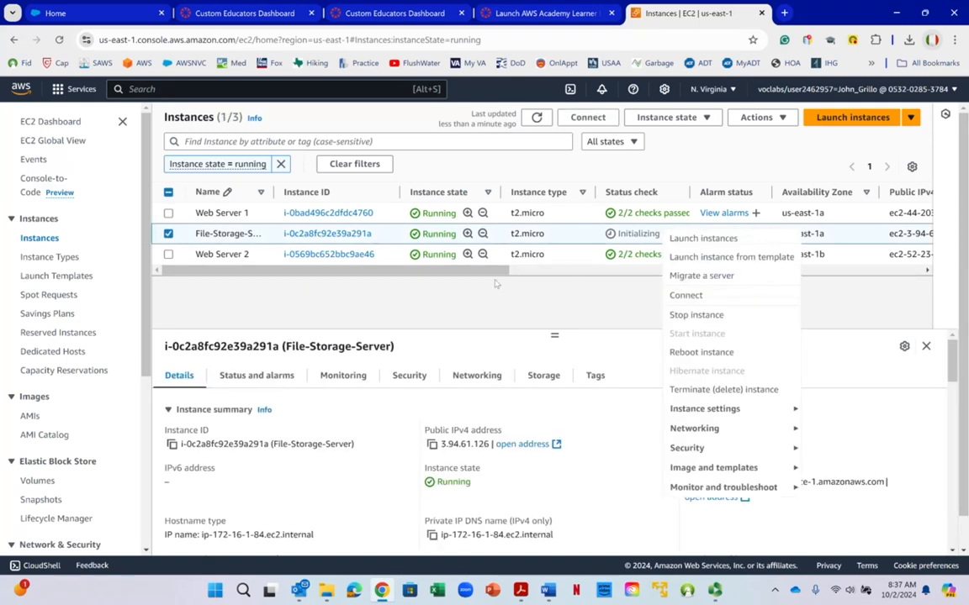
- Examine the remaining columns of the running instances list, including availability zone, public IPv4, security group, key name and launch time
left_click_drag(494, 271, 643, 276)
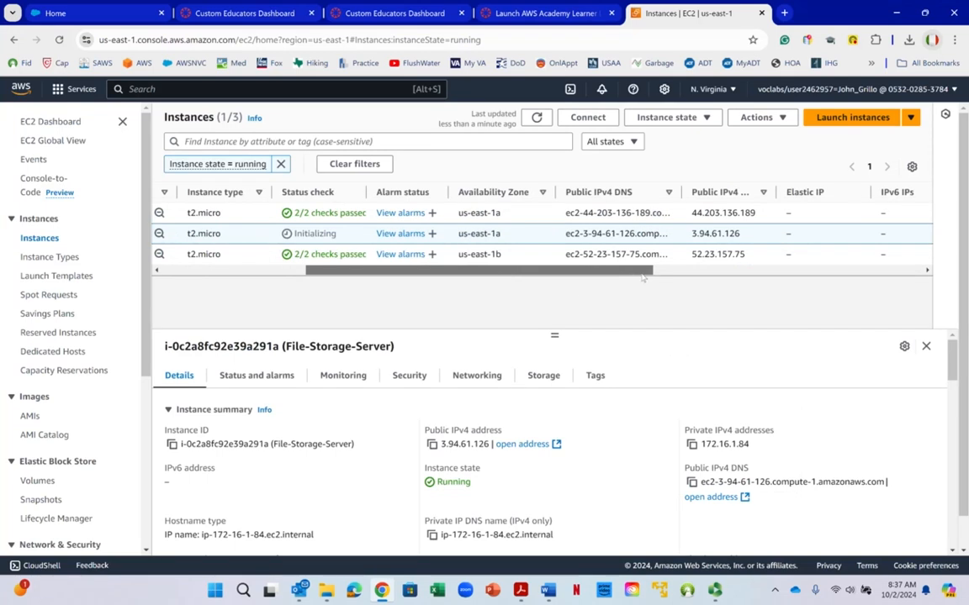
left_click_drag(643, 277, 931, 244)
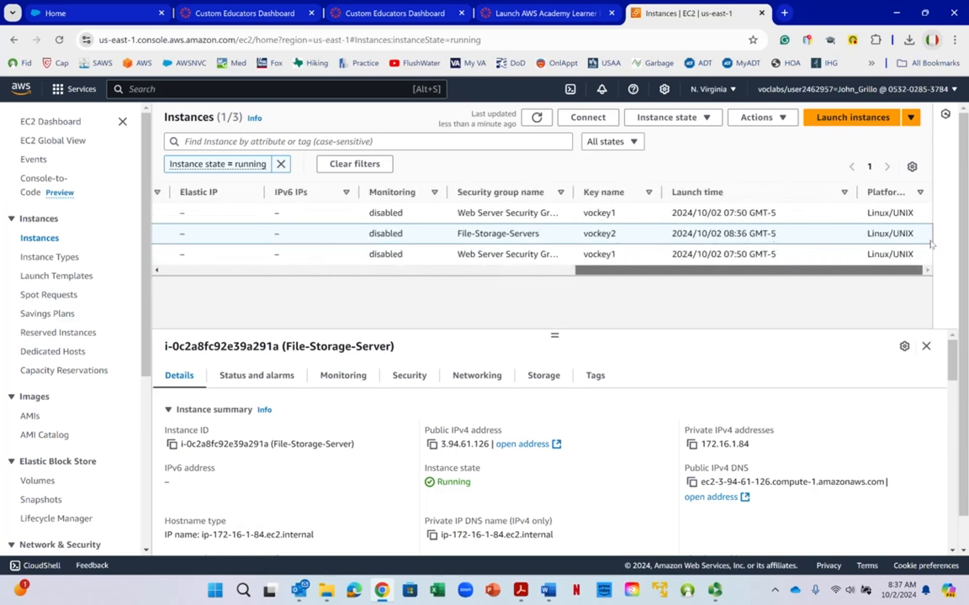
right_click(931, 244)
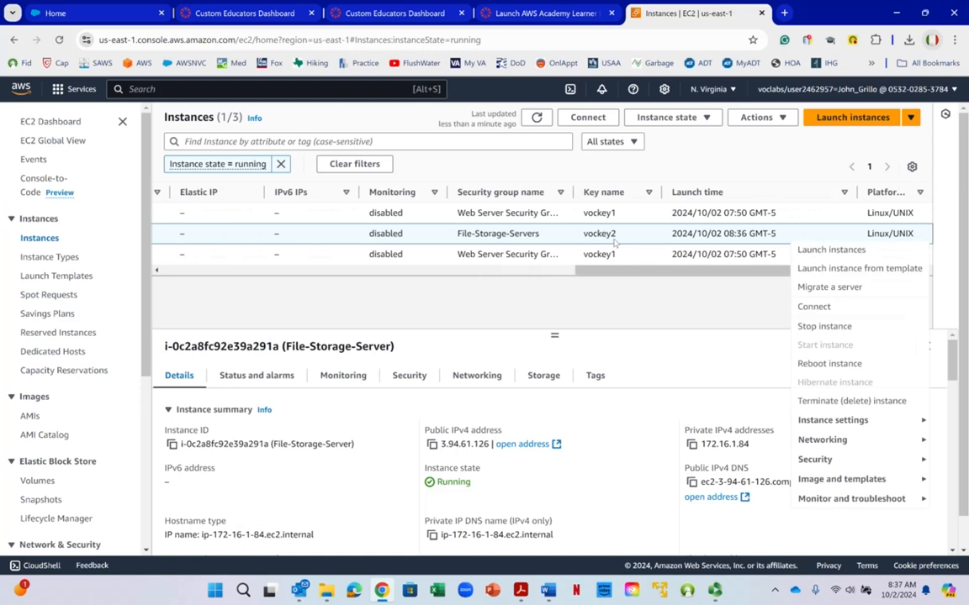
left_click(458, 314)
left_click_drag(459, 314, 42, 397)
key("F12")
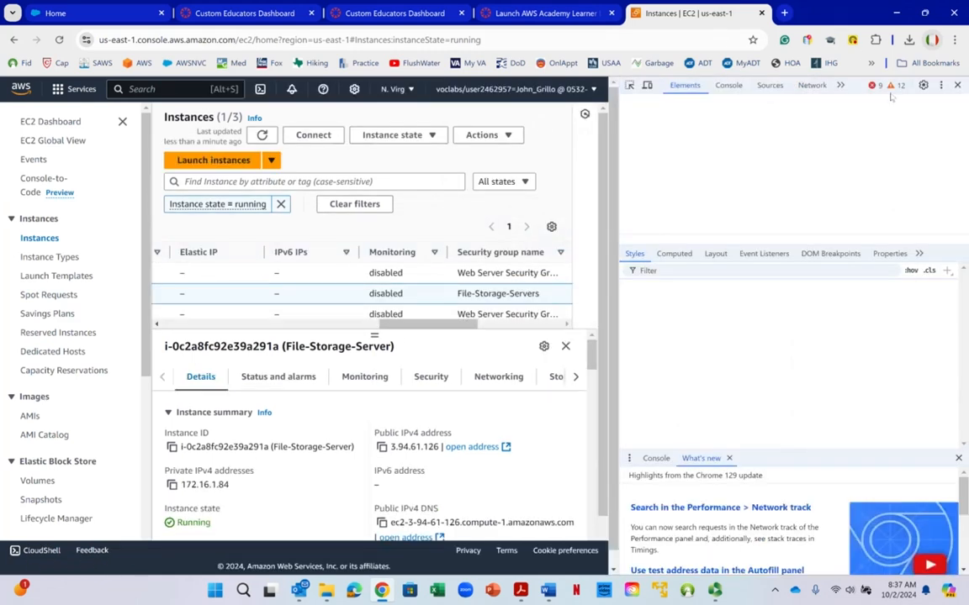
key("F12")
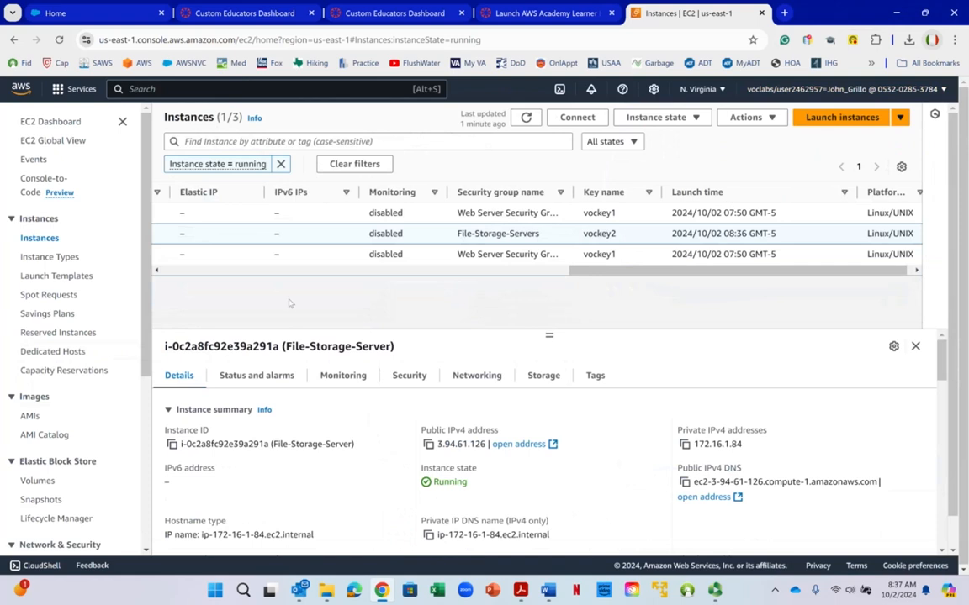
left_click_drag(621, 272, 210, 272)
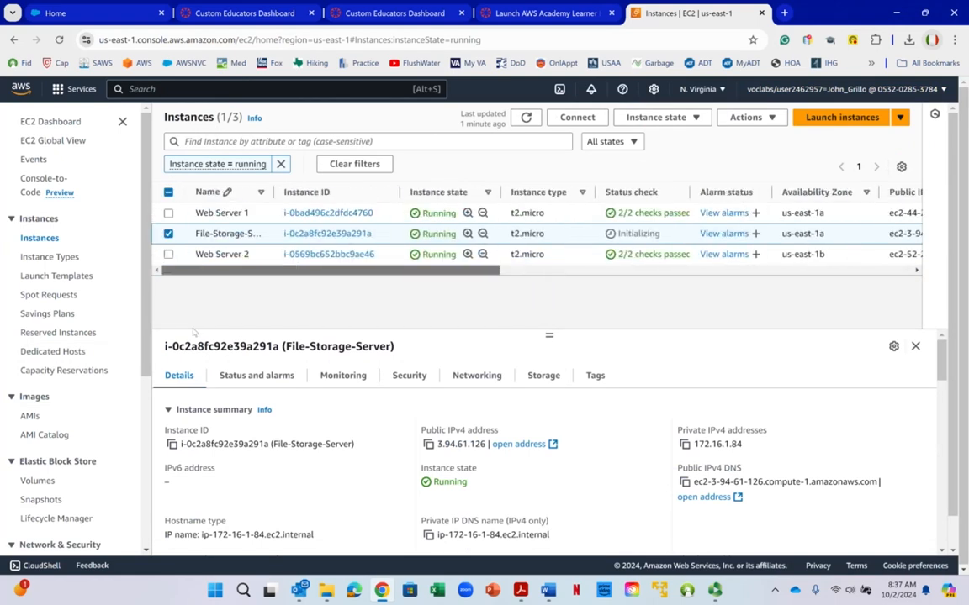
right_click(206, 301)
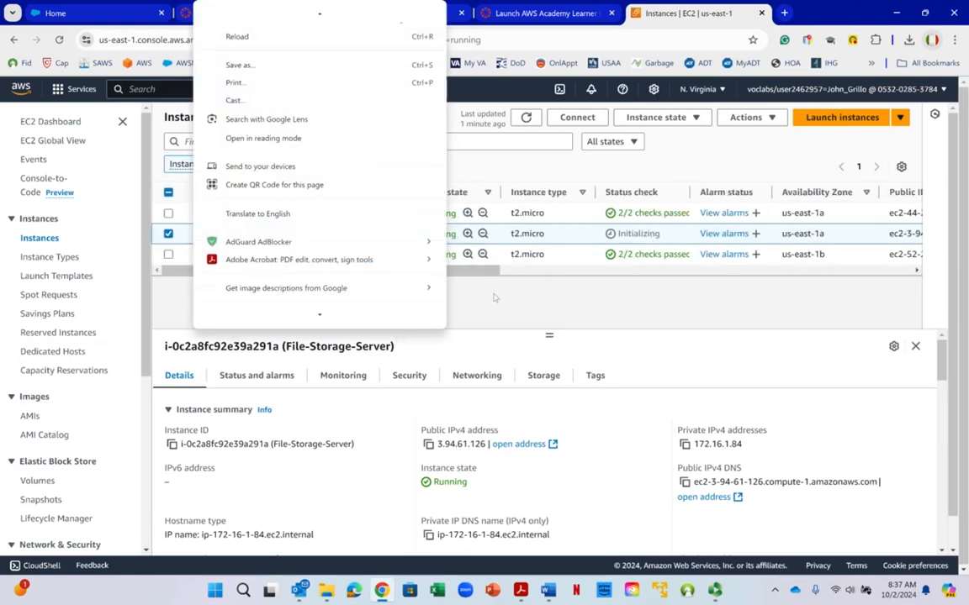
left_click(496, 298)
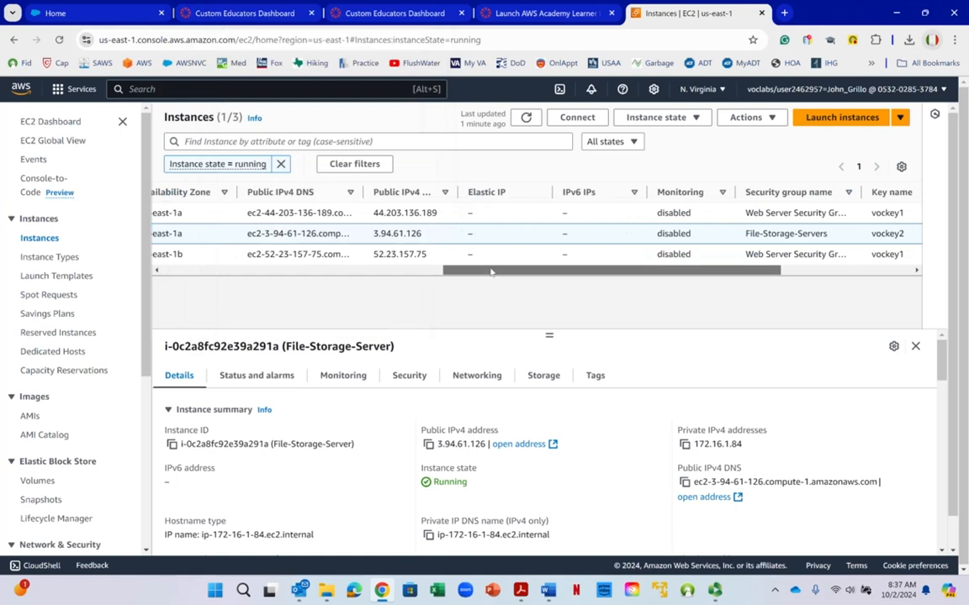
left_click_drag(492, 271, 208, 271)
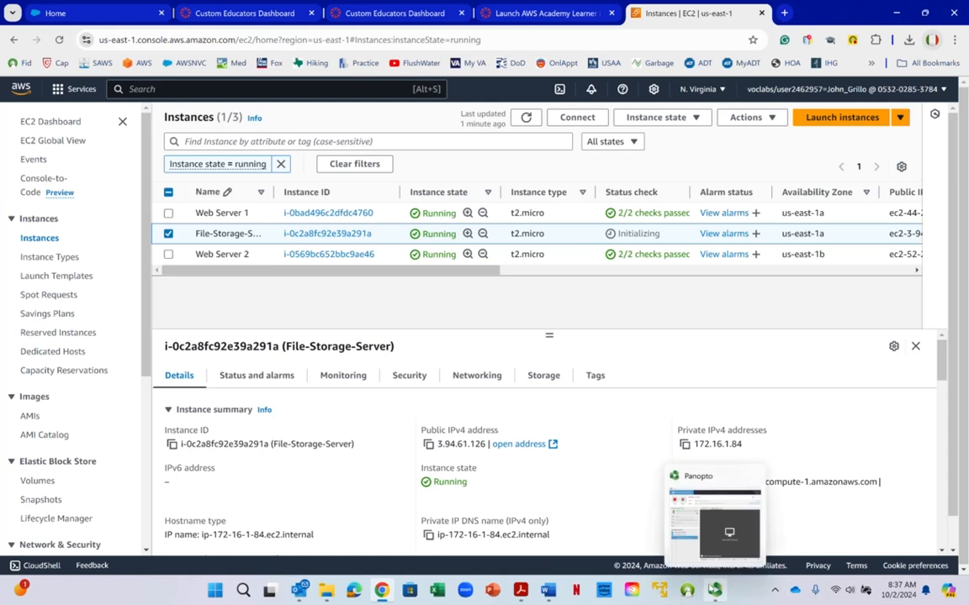
left_click(714, 590)
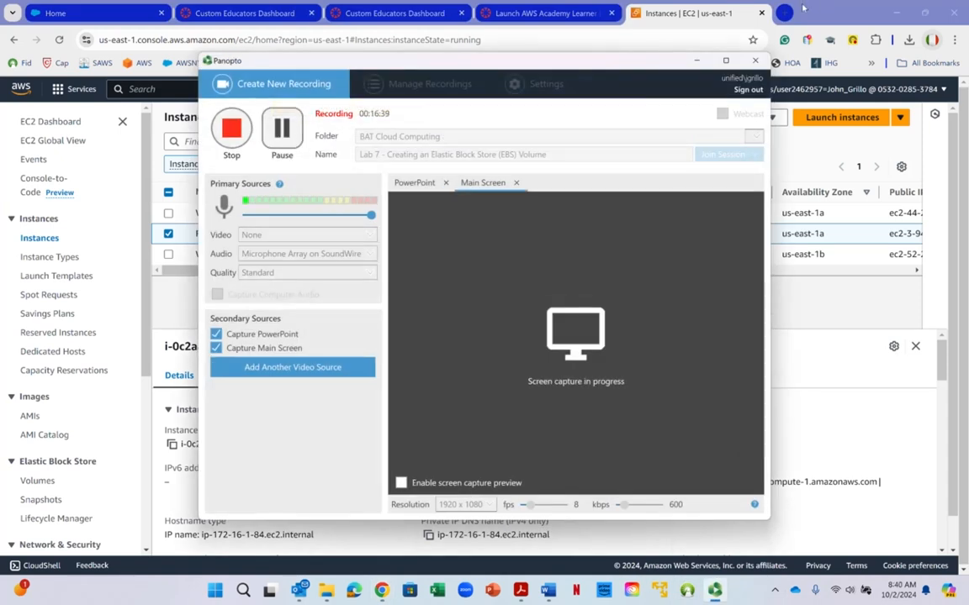
left_click(697, 60)
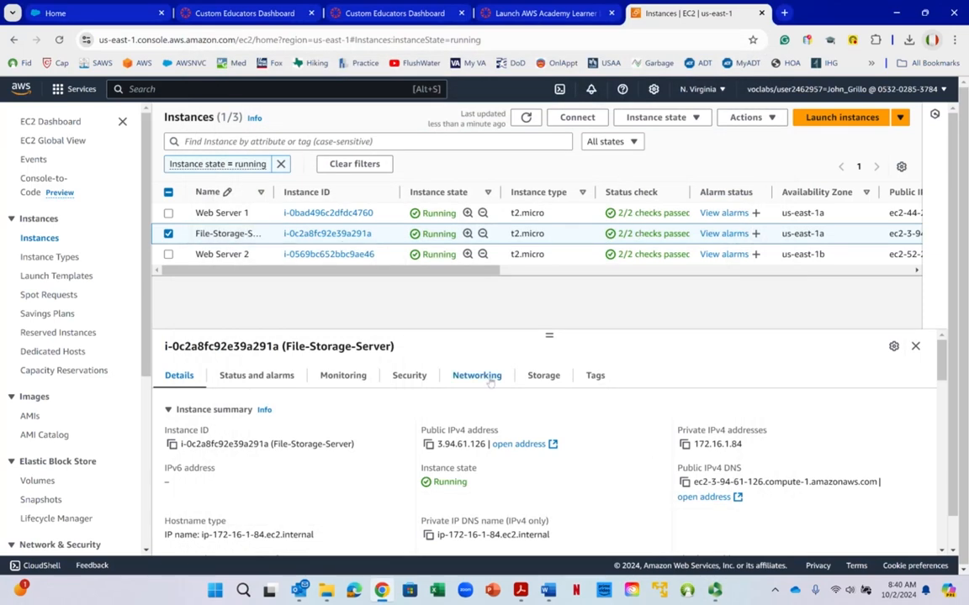
- Switch to the Word lab instructions and read steps 18 and 19 on instance details and status checks, continuing to Task 9
mouse_move(549, 593)
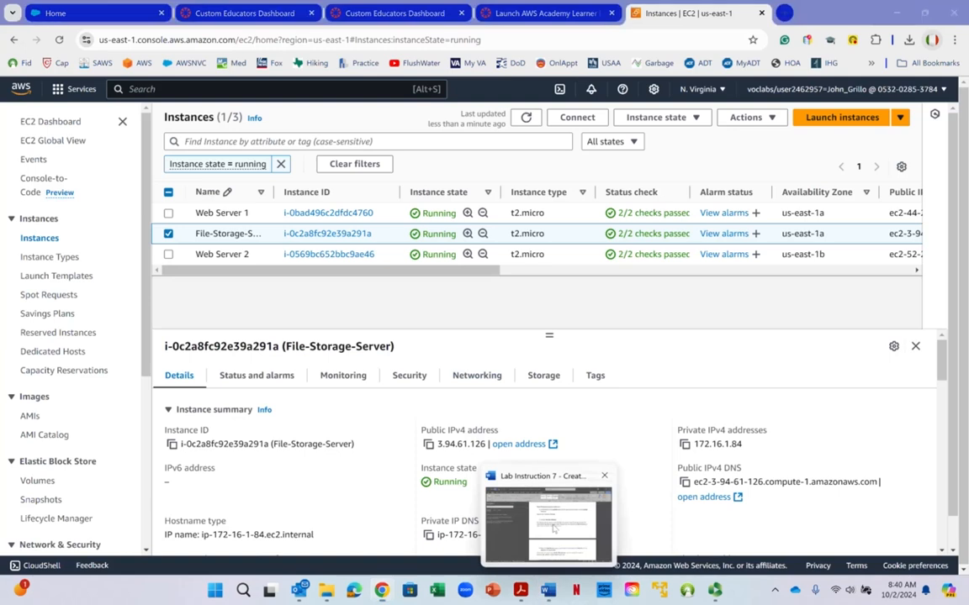
left_click(492, 528)
scroll(534, 363, "up", 2)
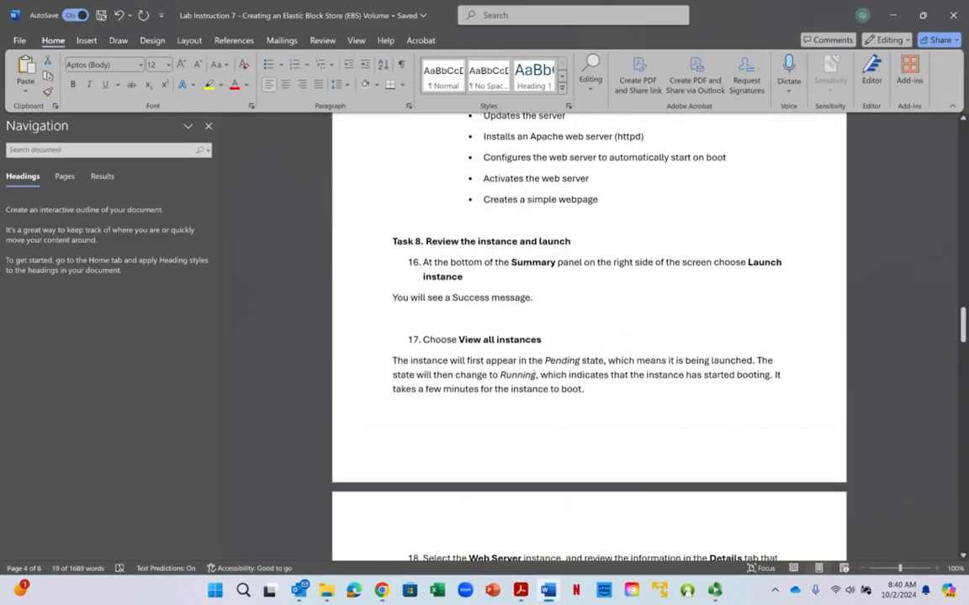
scroll(533, 375, "down", 1)
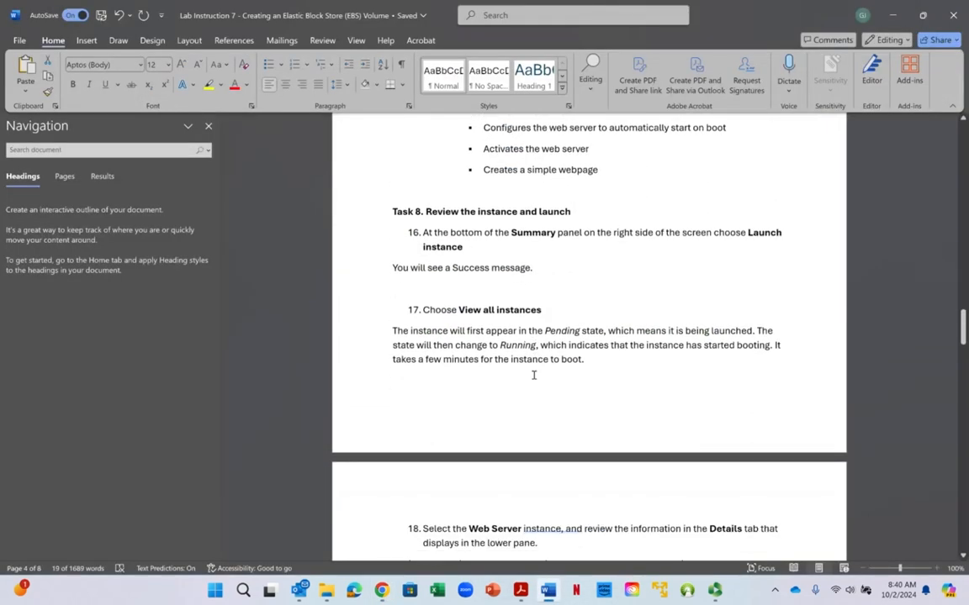
scroll(534, 383, "down", 2)
scroll(533, 382, "down", 3)
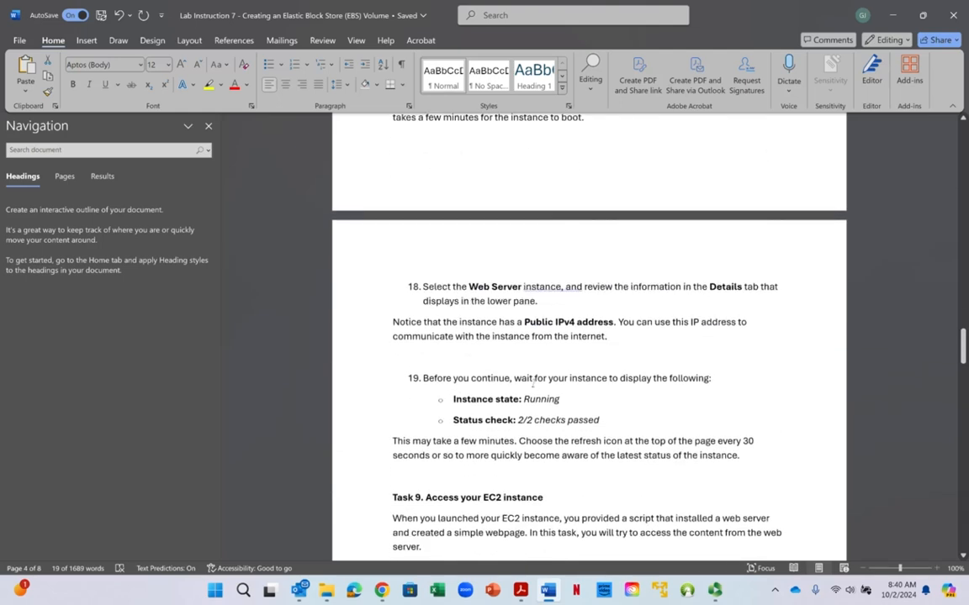
scroll(533, 382, "down", 1)
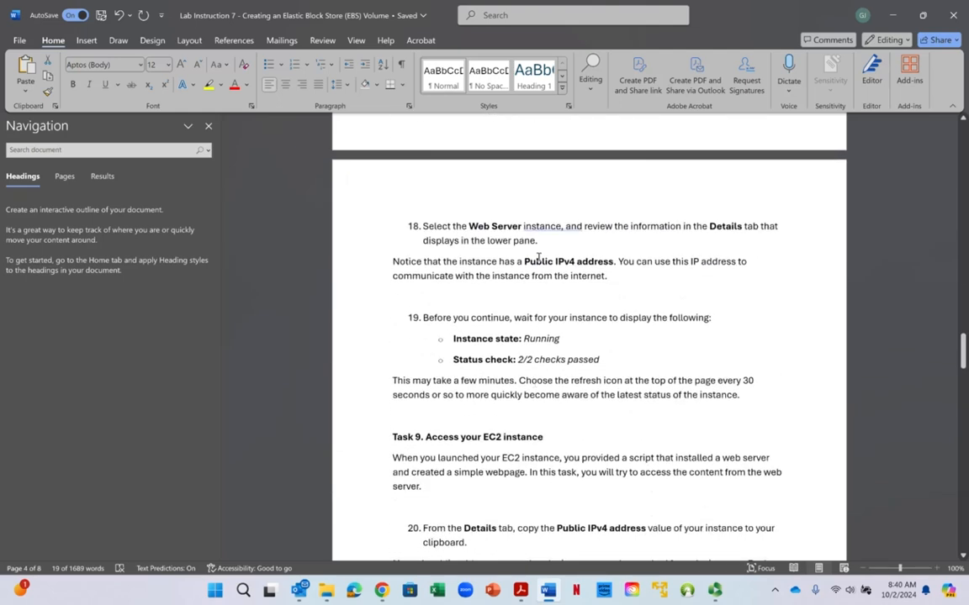
scroll(538, 286, "down", 3)
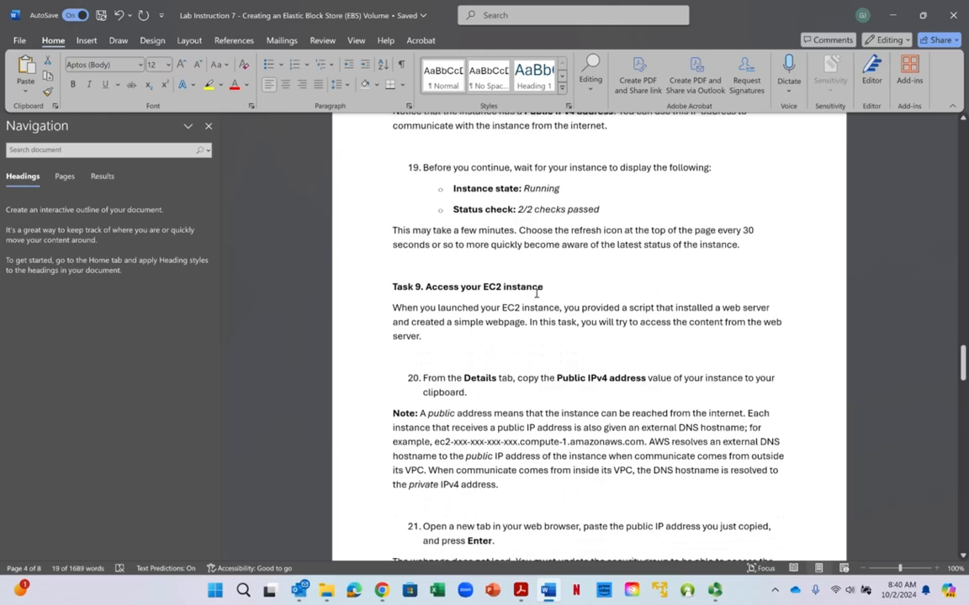
scroll(536, 292, "down", 1)
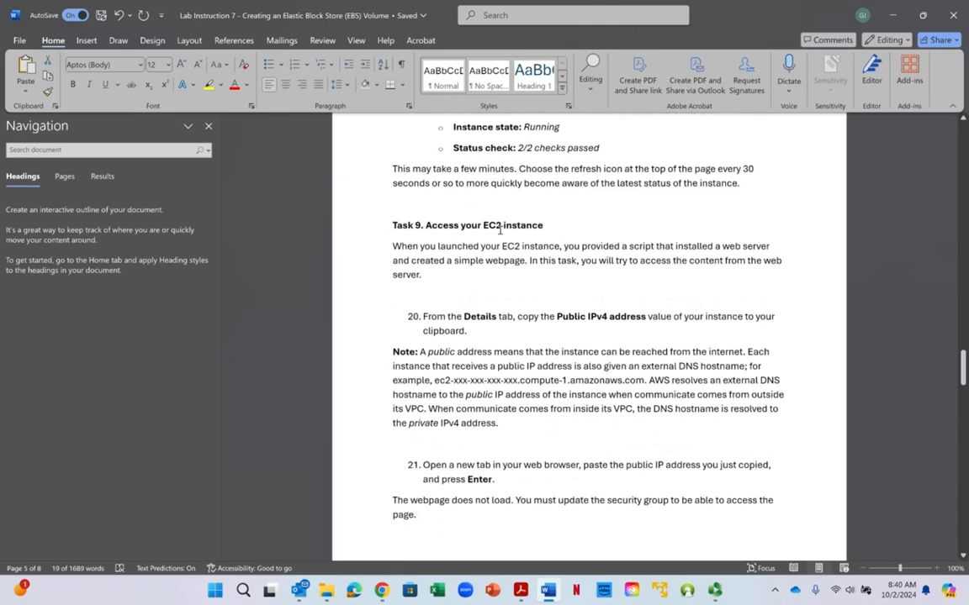
- Read Task 9 in the lab instructions on accessing the EC2 instance through its public IPv4 address and the required security group update
left_click_drag(426, 226, 620, 247)
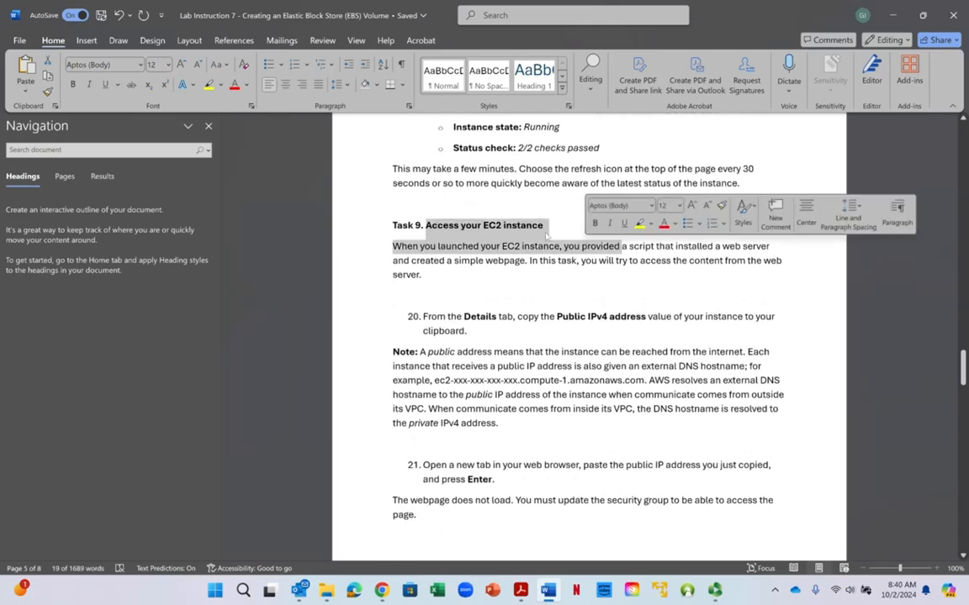
left_click(542, 231)
scroll(534, 281, "down", 1)
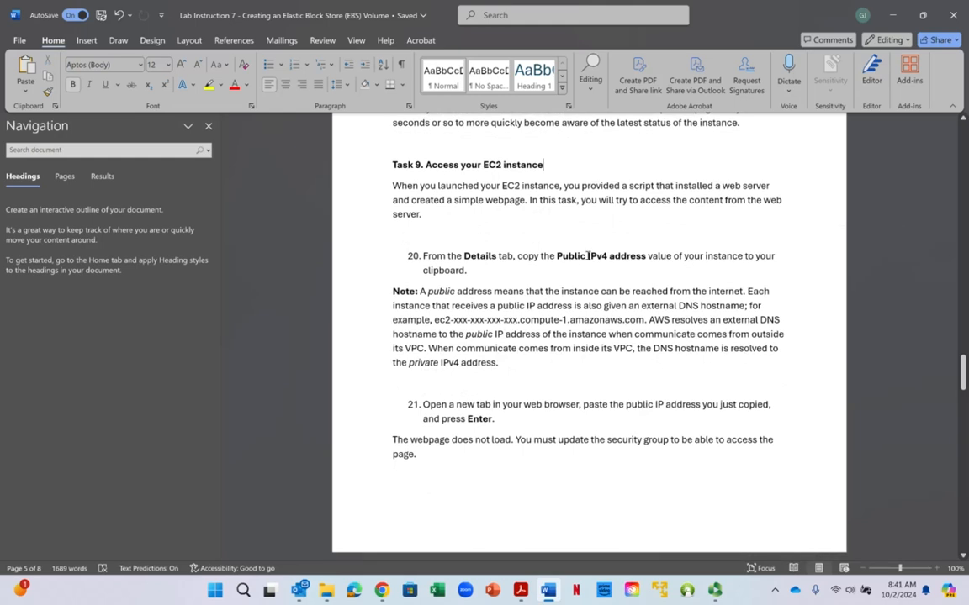
scroll(588, 256, "down", 1)
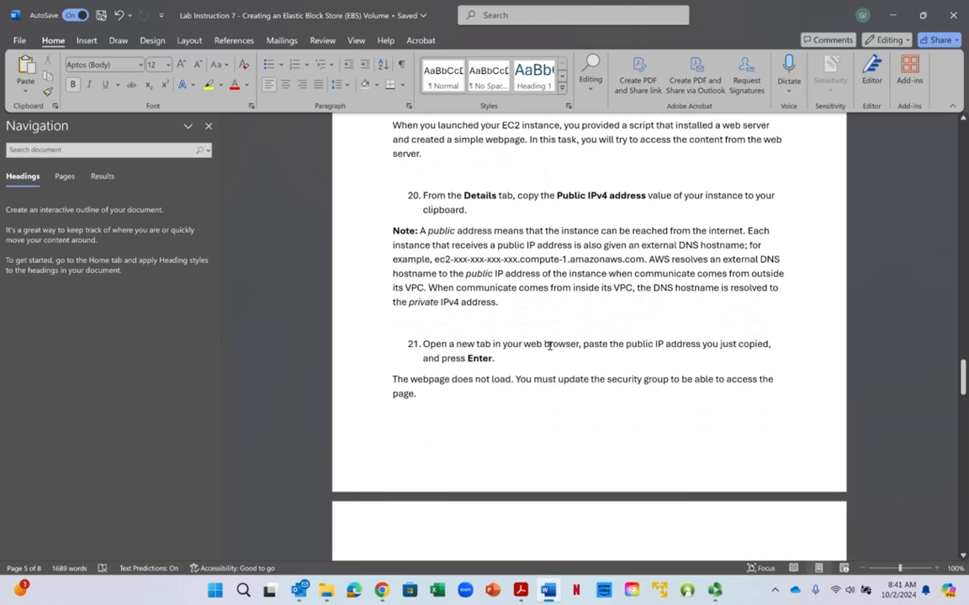
scroll(548, 353, "down", 1)
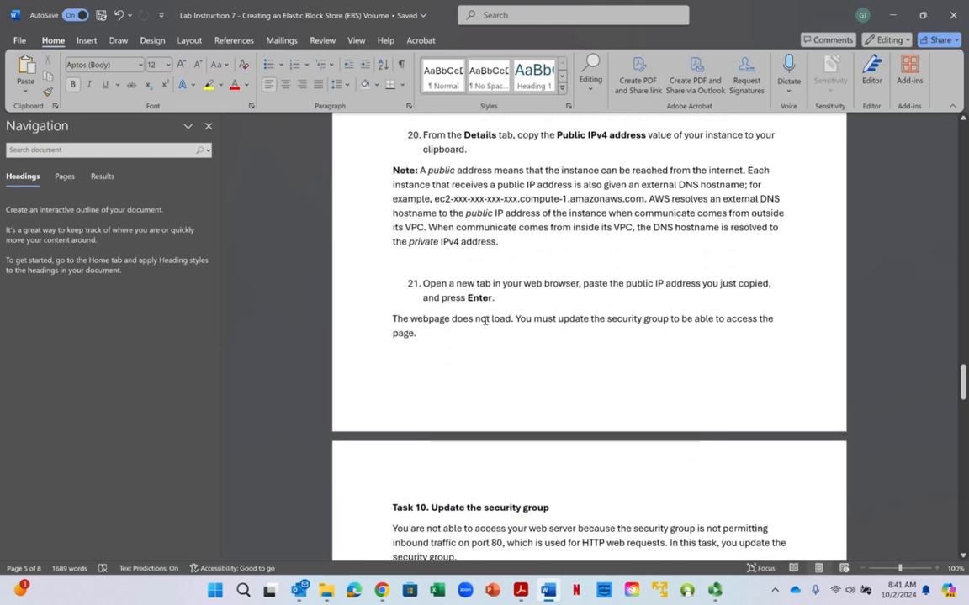
left_click_drag(607, 319, 637, 327)
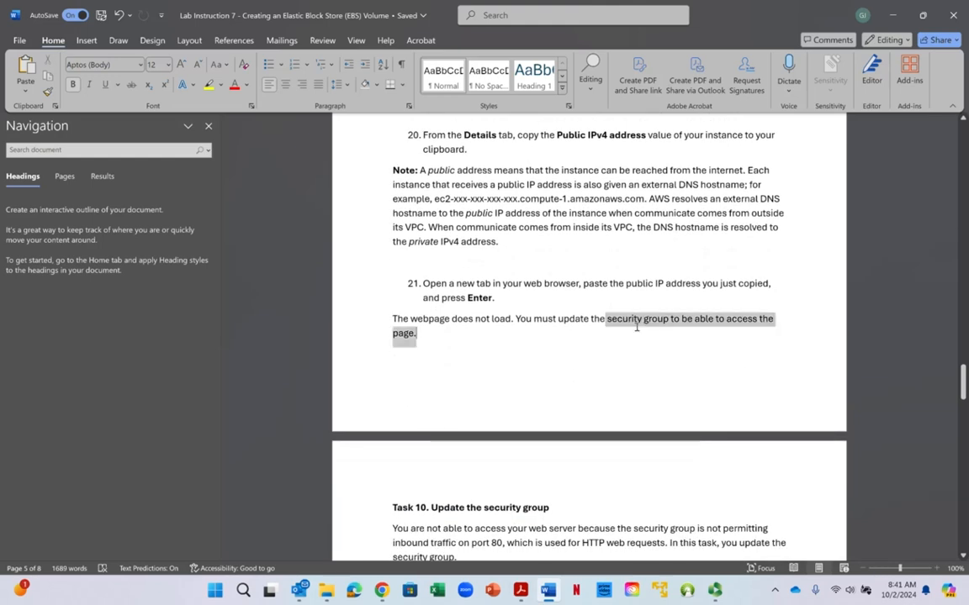
left_click(538, 329)
left_click_drag(554, 319, 662, 320)
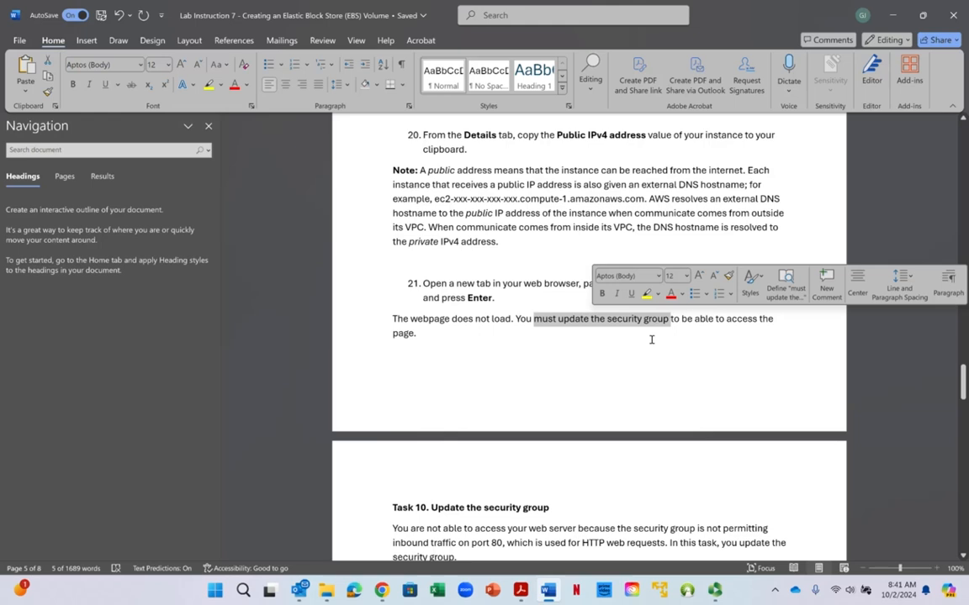
left_click(651, 340)
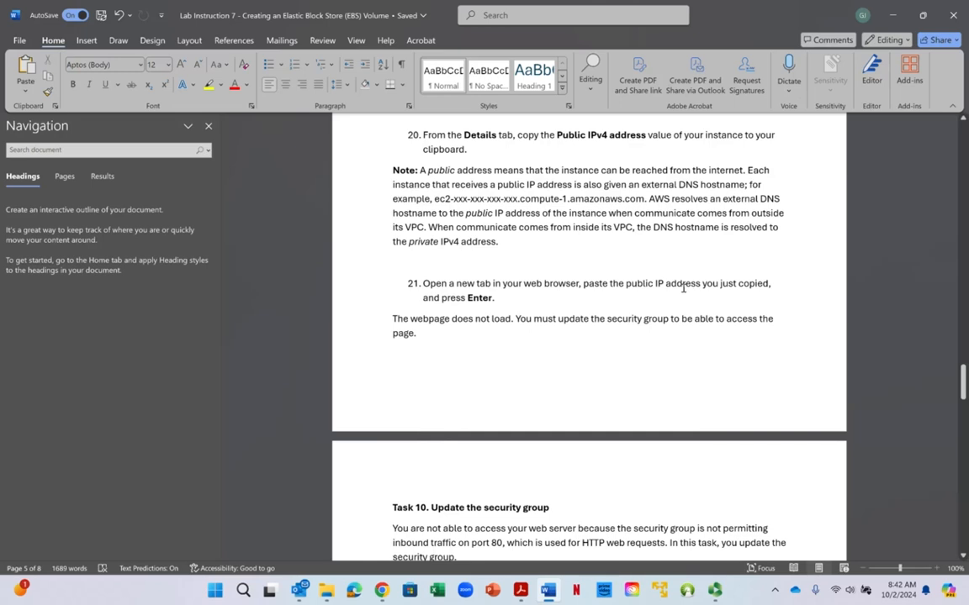
- Return to the EC2 instances page, widen the Name column and copy the File-Storage-Server instance's public IPv4 address
left_click(892, 15)
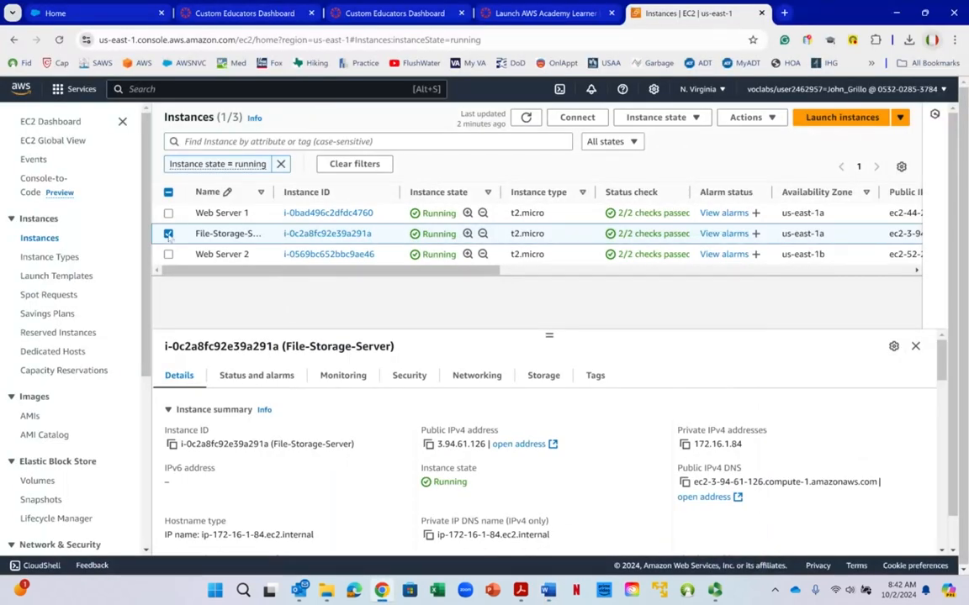
left_click_drag(273, 192, 293, 193)
right_click(293, 193)
left_click(214, 269)
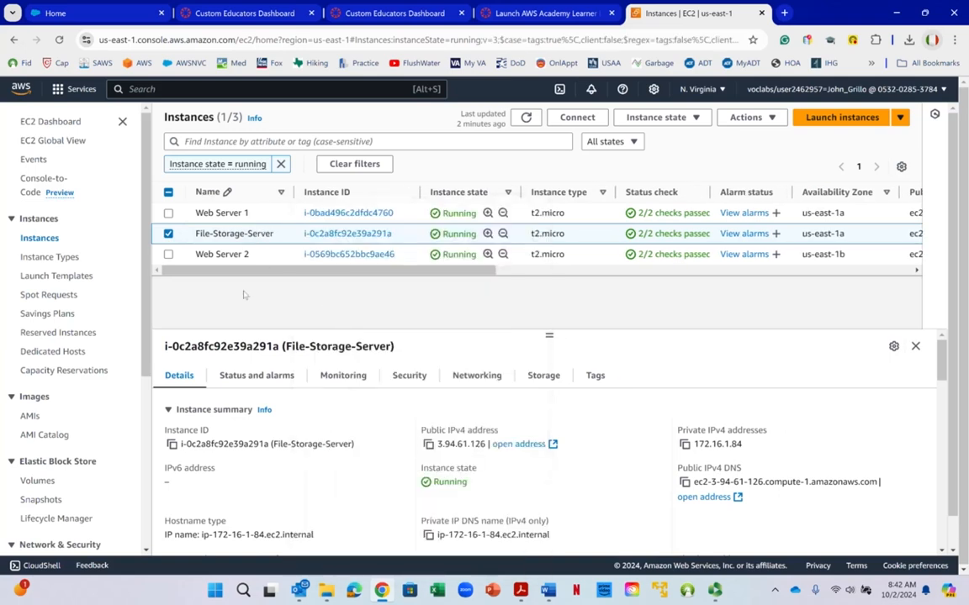
left_click(428, 445)
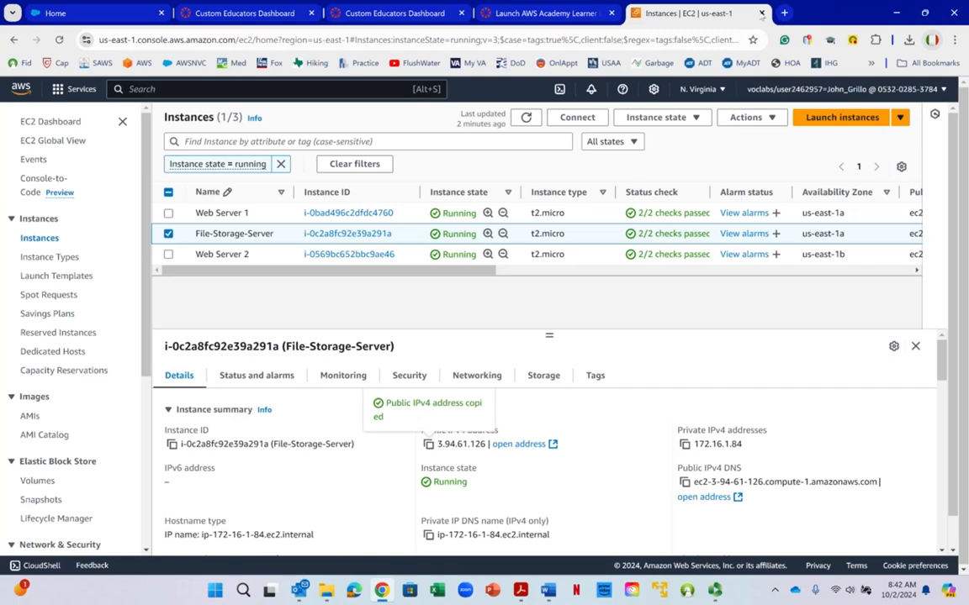
- Try to load the web server page at the copied address 3.94.61.126 in a new browser tab
key("ctrl+t")
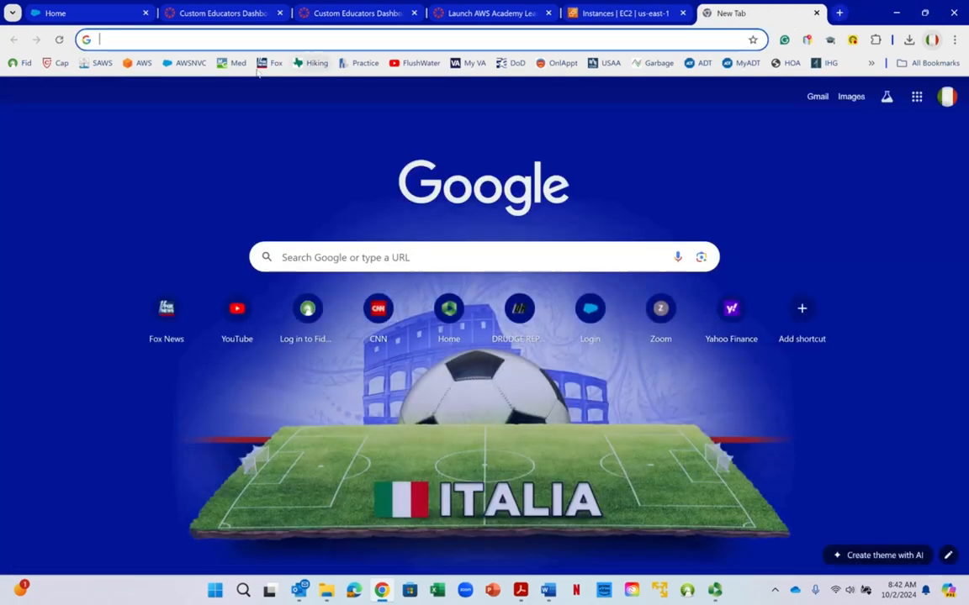
right_click(237, 39)
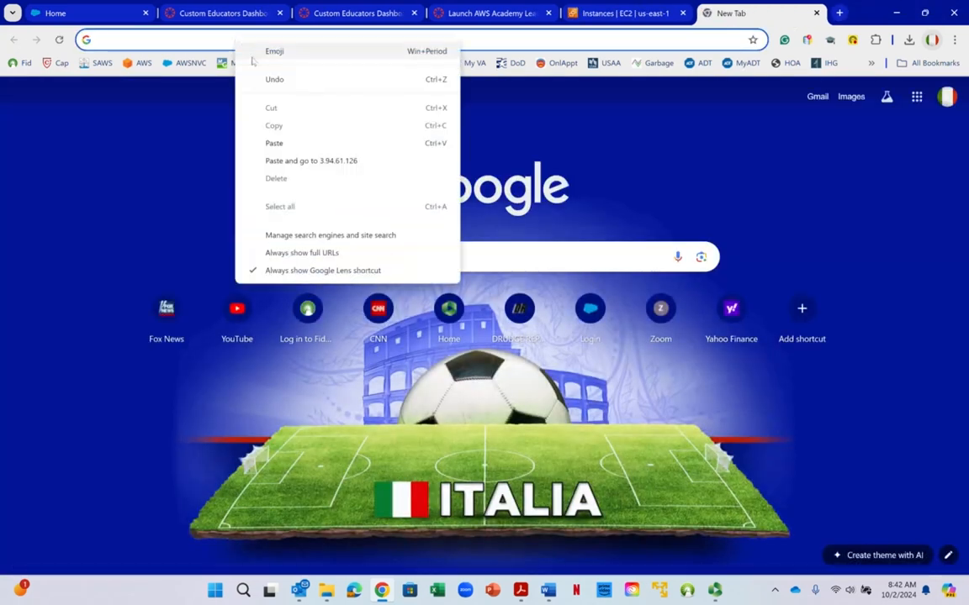
left_click(291, 162)
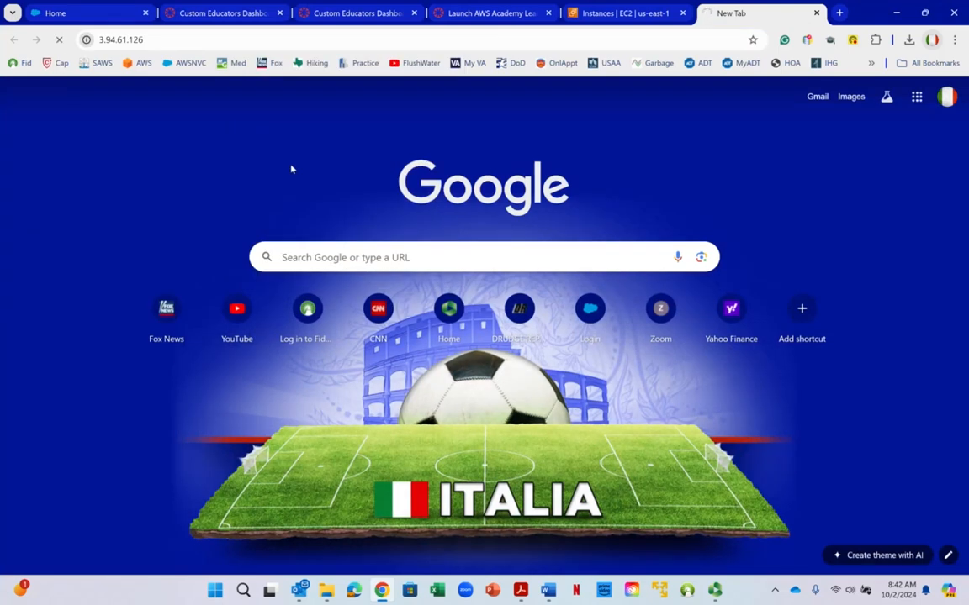
right_click(291, 169)
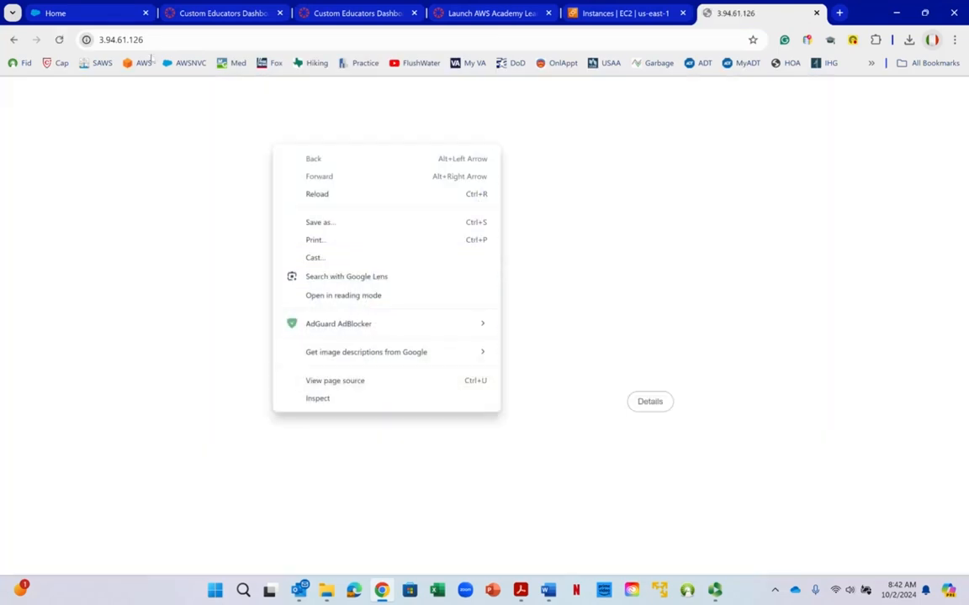
right_click(486, 39)
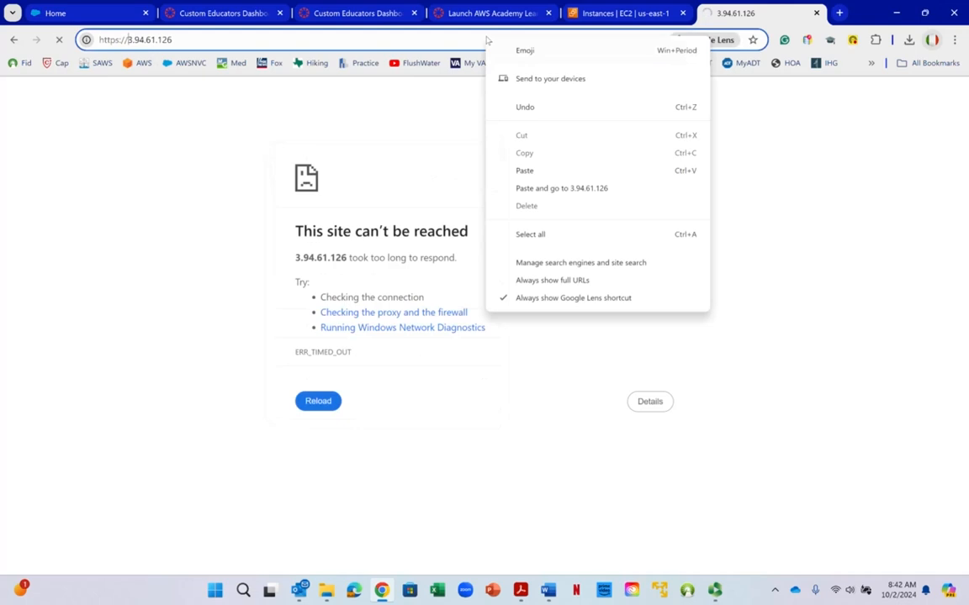
left_click(320, 210)
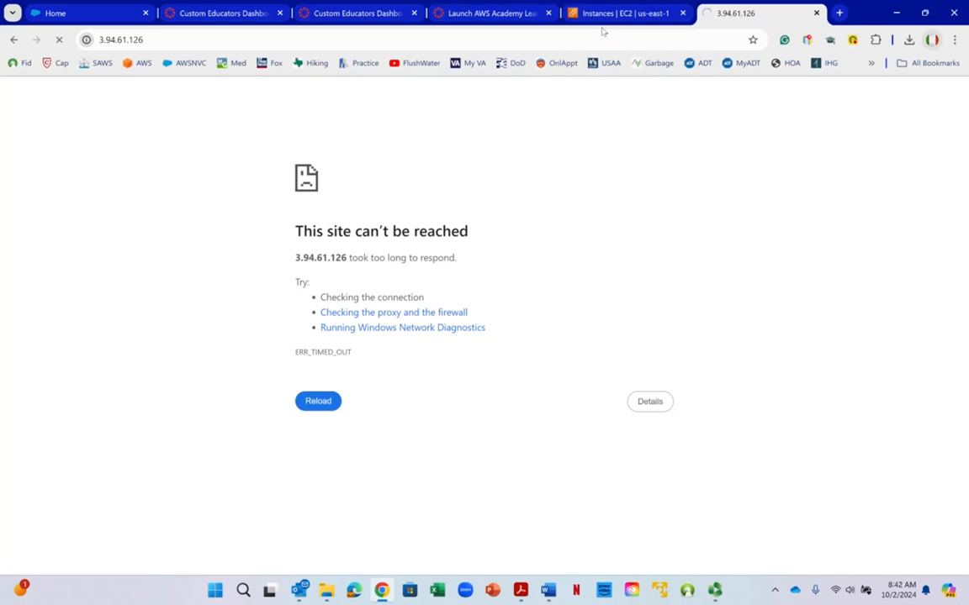
mouse_move(607, 26)
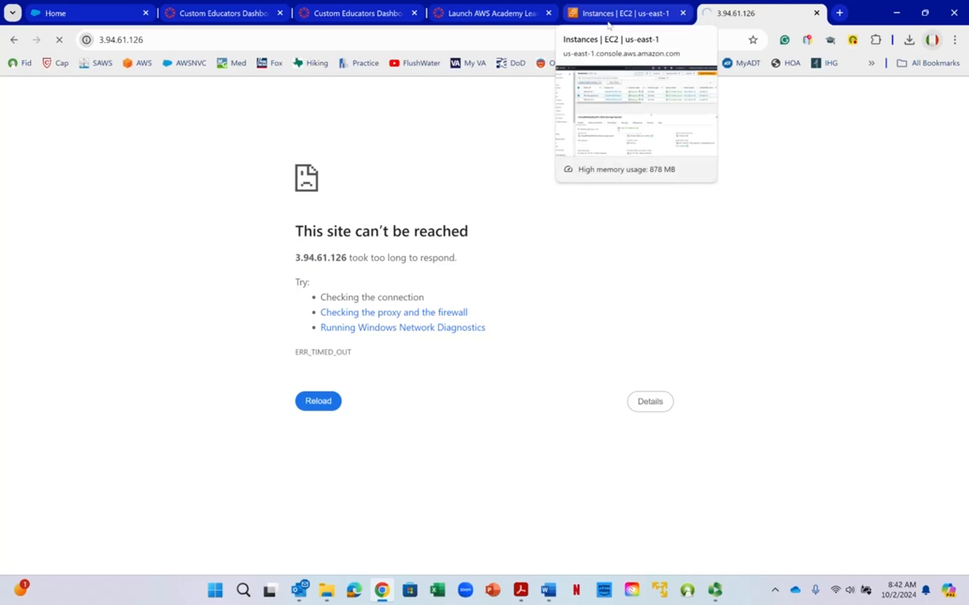
- Switch to the Word lab instructions and read Task 10 on updating the security group, steps 22 to 25
right_click(607, 25)
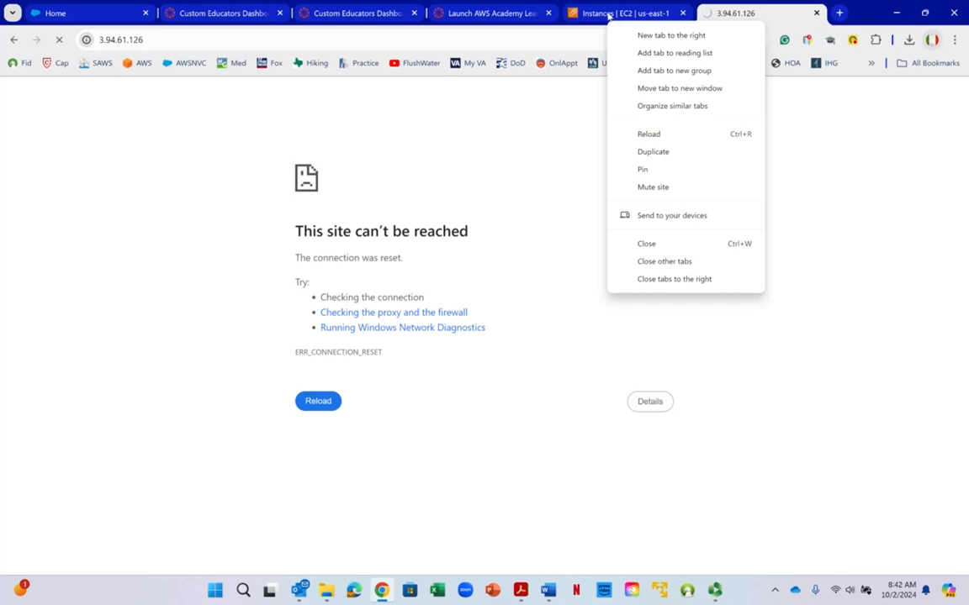
left_click(608, 14)
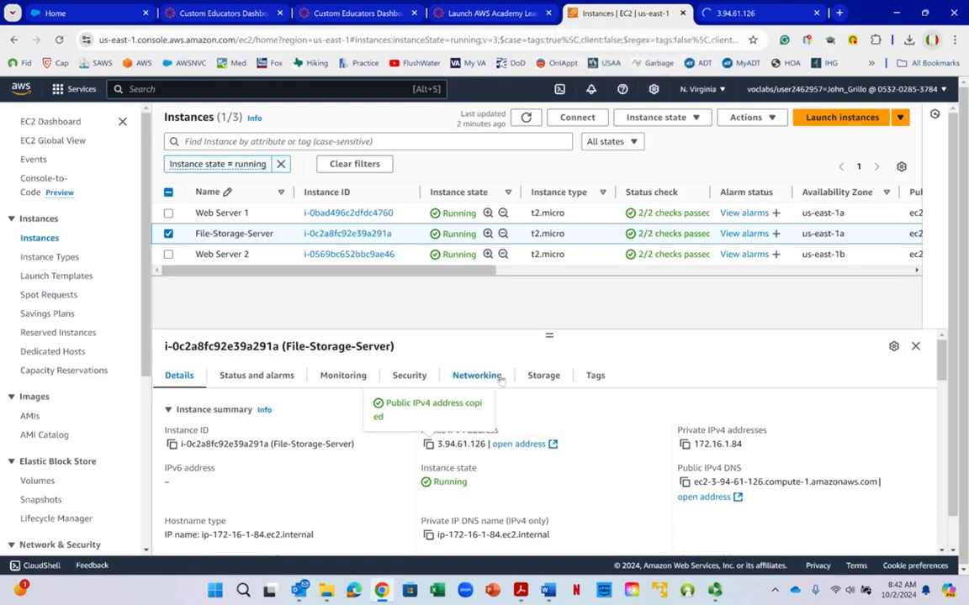
right_click(407, 335)
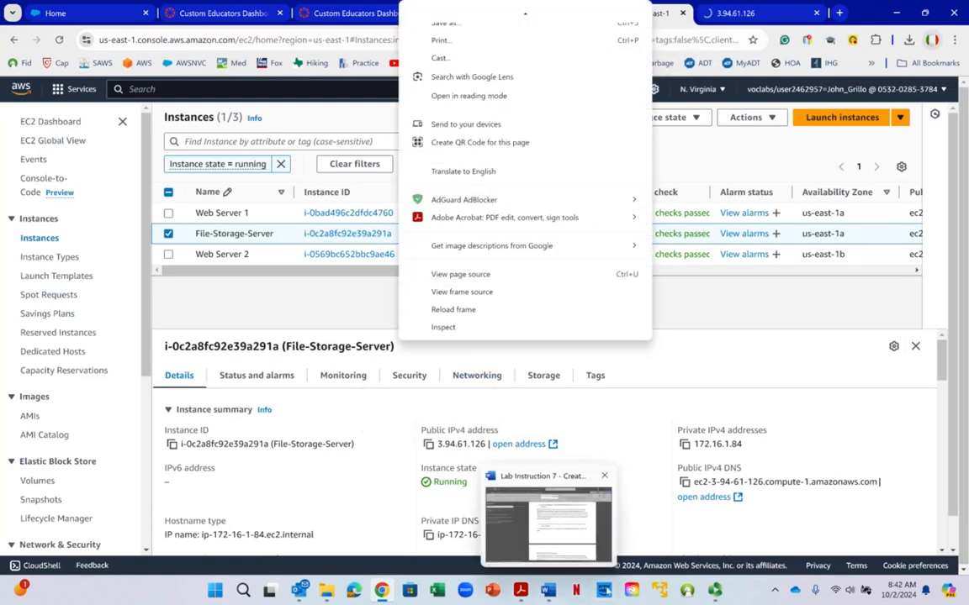
left_click(547, 592)
scroll(639, 344, "down", 5)
scroll(639, 355, "down", 2)
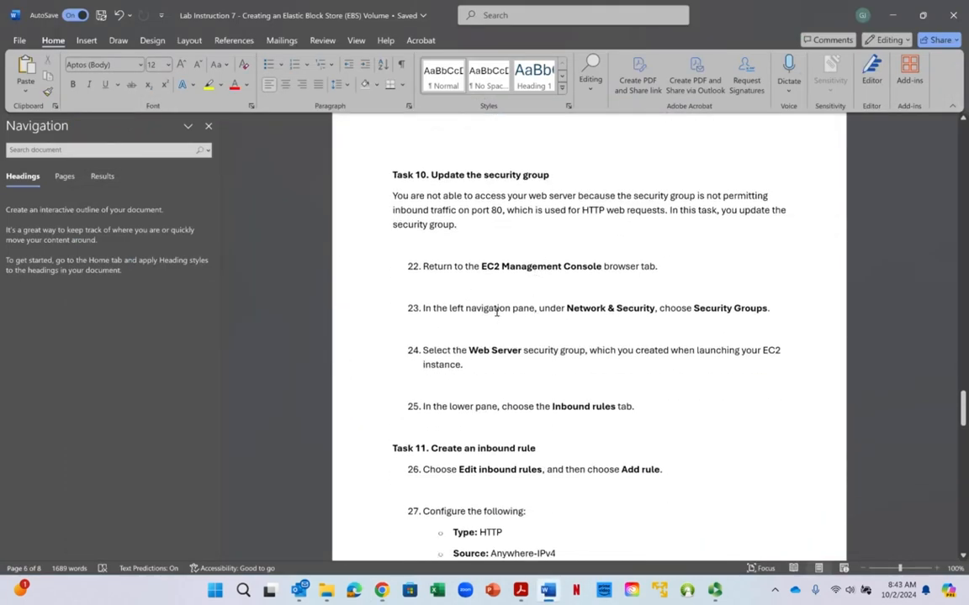
left_click_drag(496, 311, 614, 309)
left_click(615, 309)
left_click(706, 306)
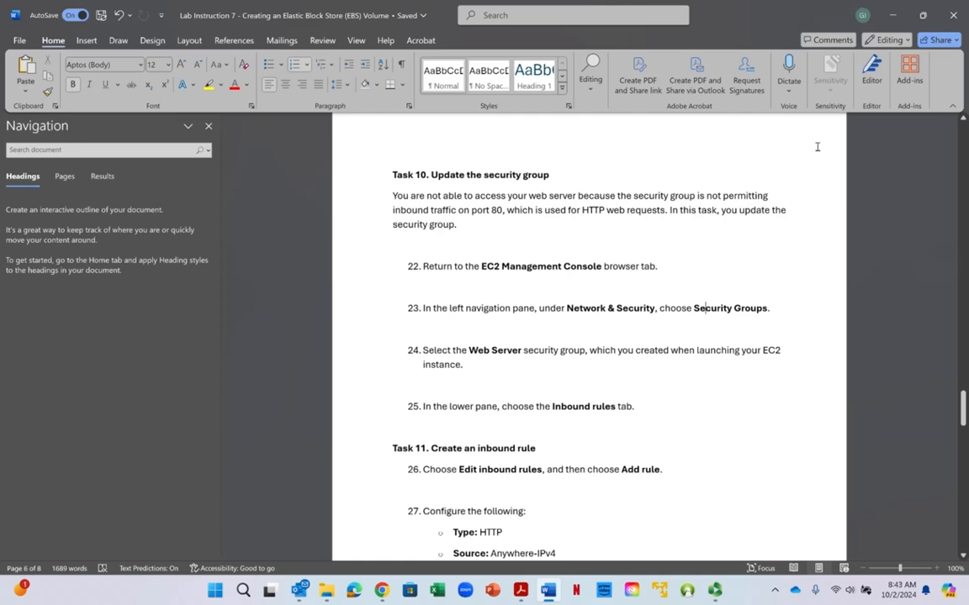
- Return to the EC2 console and examine the File-Storage-Server instance's security details, including its security group and inbound and outbound rules
left_click(892, 15)
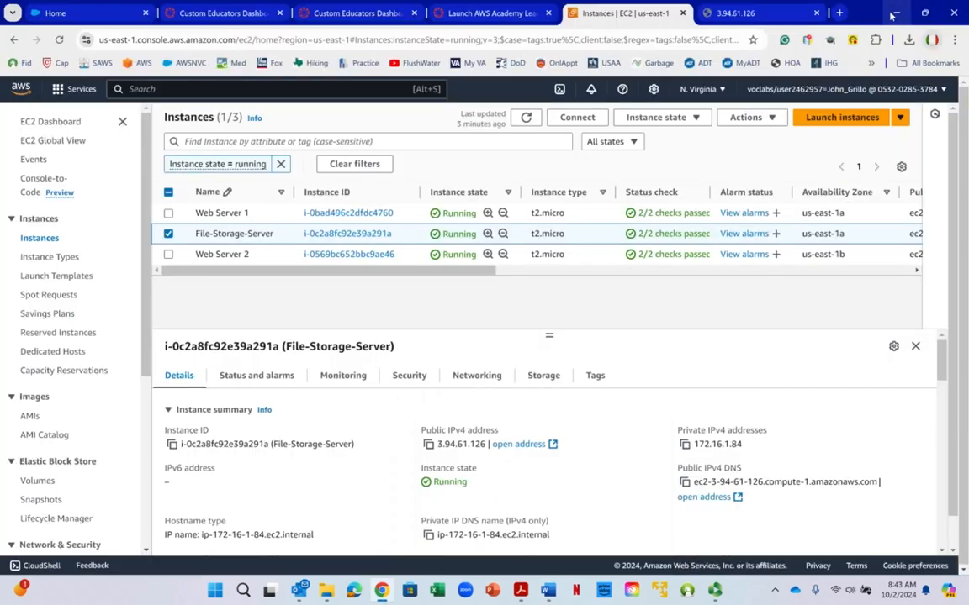
scroll(401, 291, "down", 2)
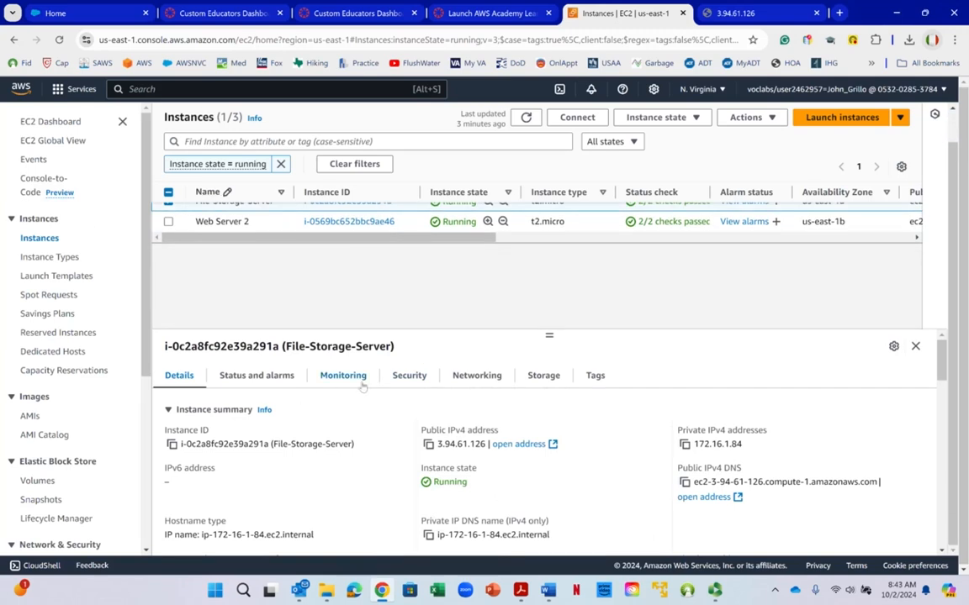
left_click(409, 375)
scroll(567, 375, "down", 4)
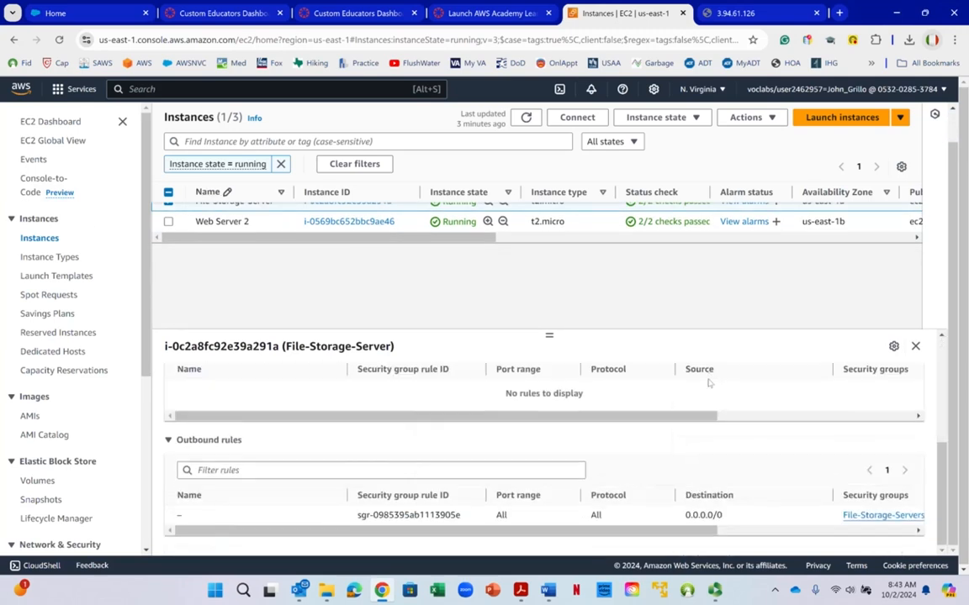
scroll(620, 430, "up", 5)
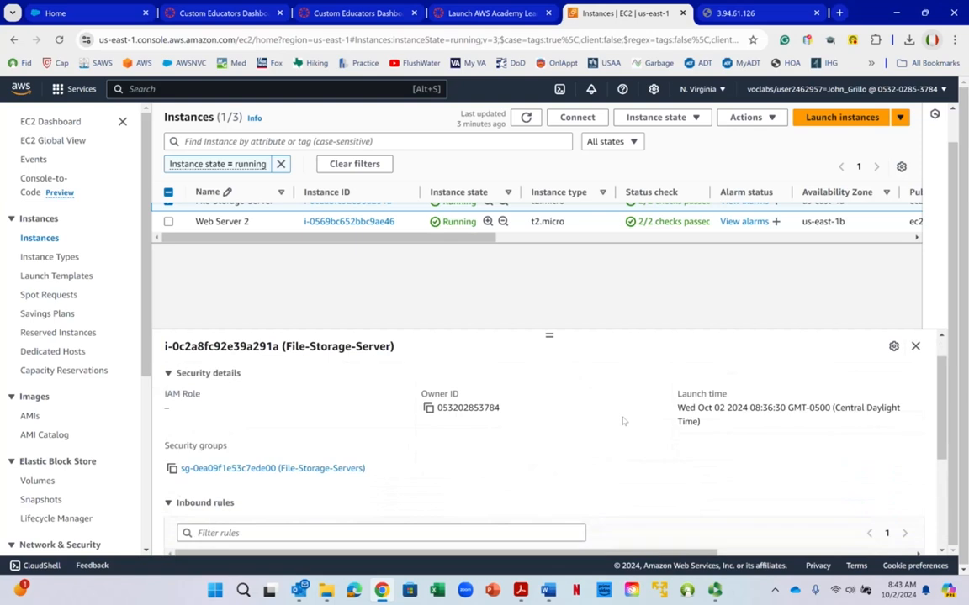
right_click(621, 423)
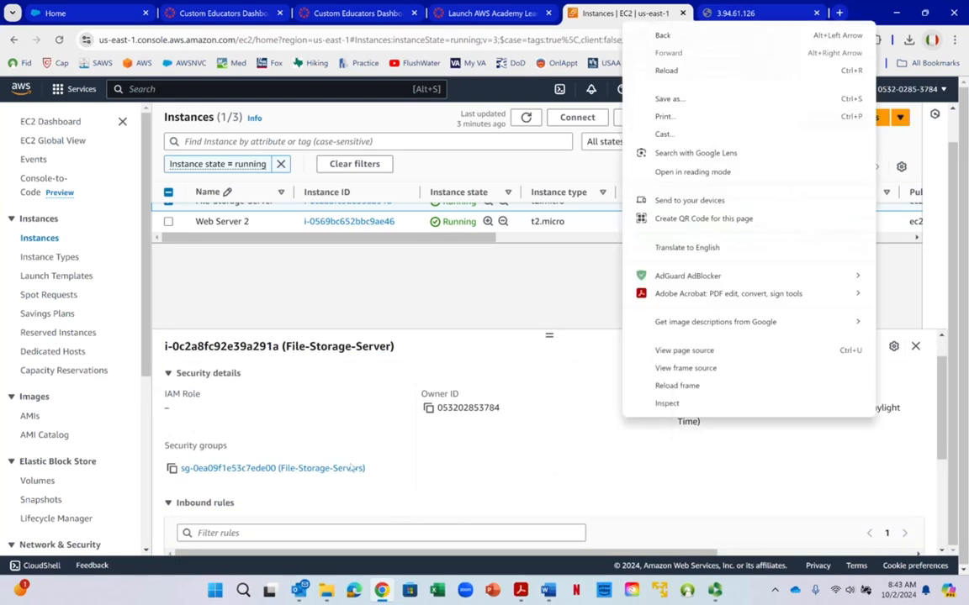
left_click(256, 475)
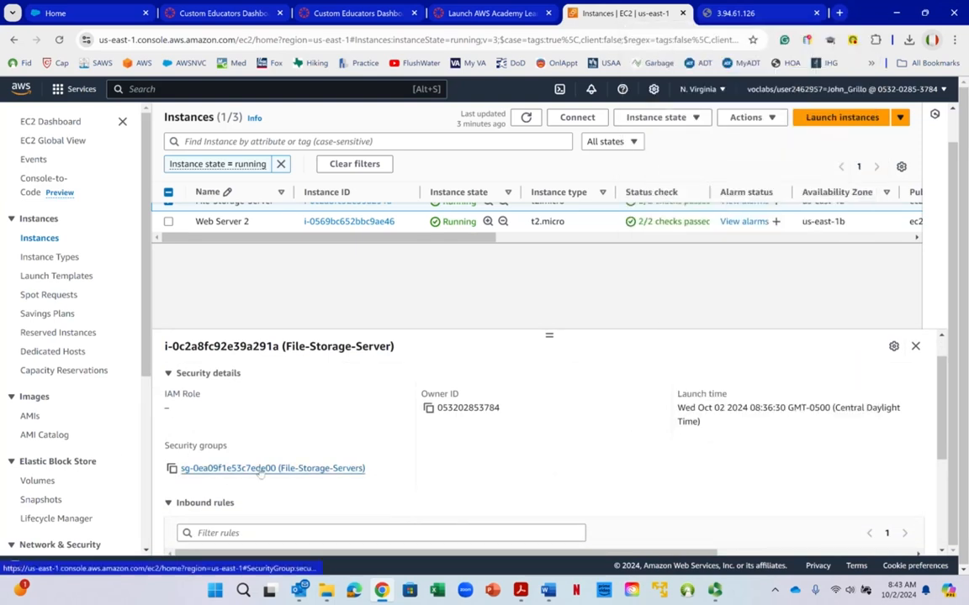
right_click(261, 474)
- Go to the Security Groups page under Network & Security and select the File-Storage-Servers group
scroll(141, 357, "down", 3)
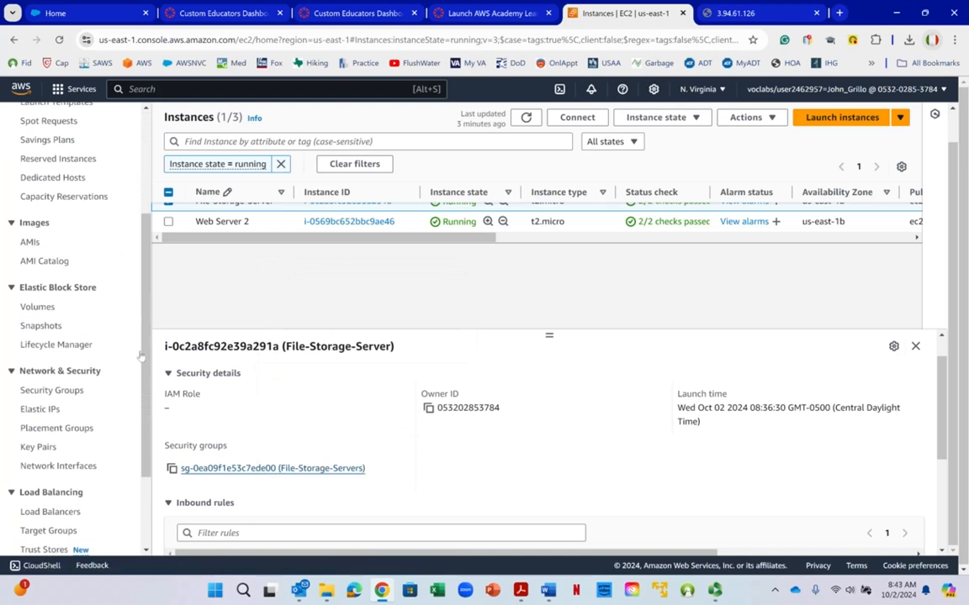
scroll(141, 358, "down", 3)
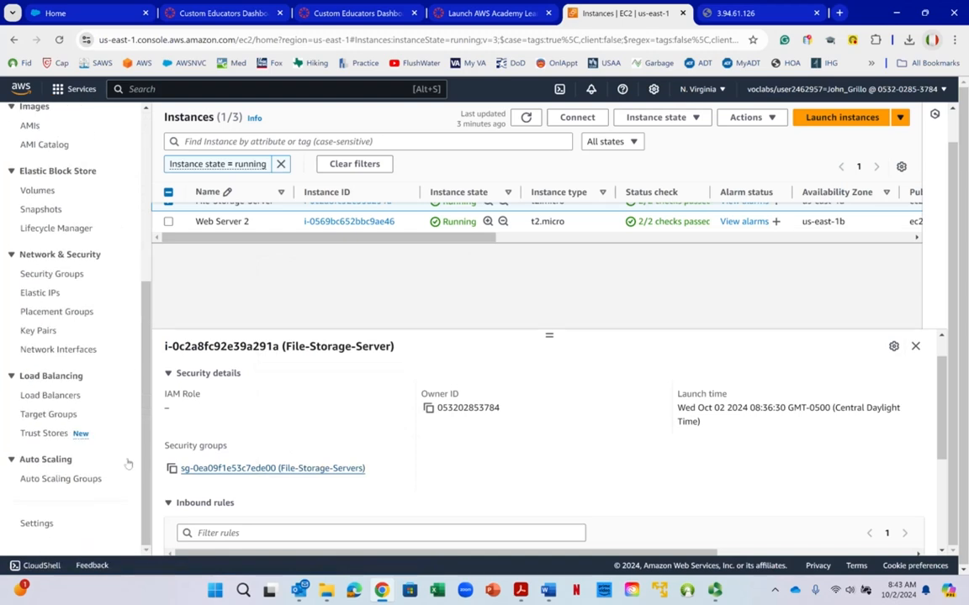
left_click(52, 274)
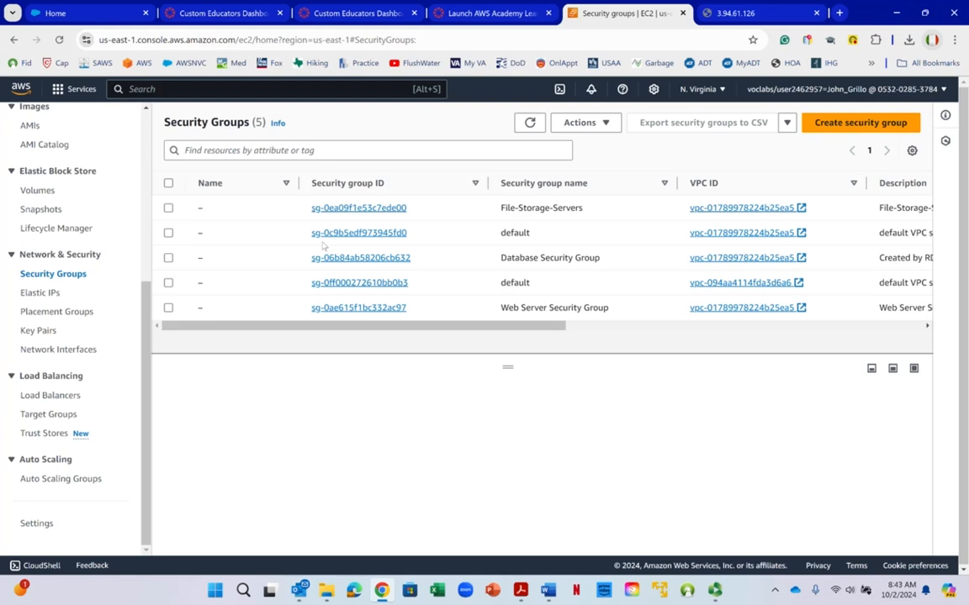
left_click(170, 209)
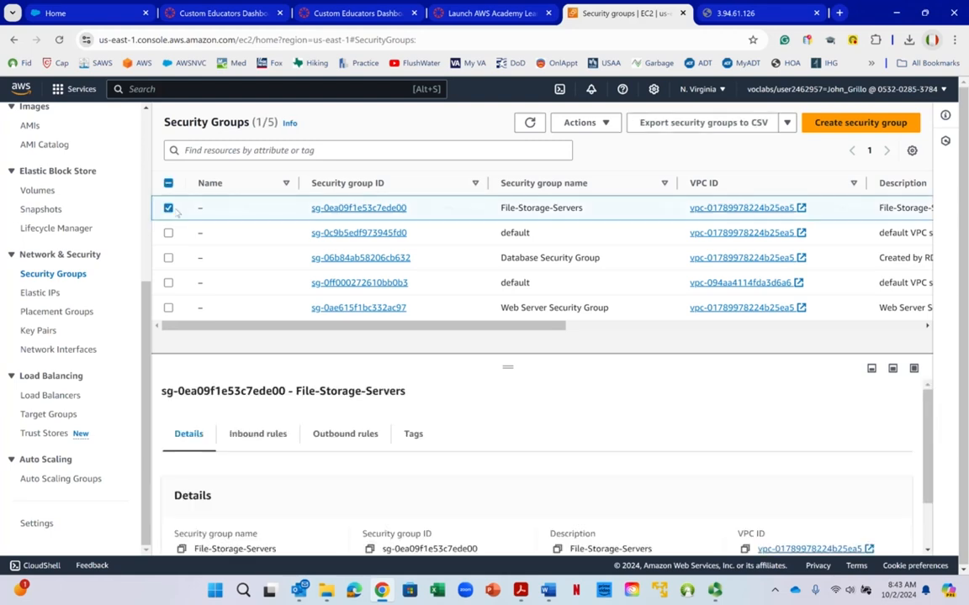
right_click(175, 211)
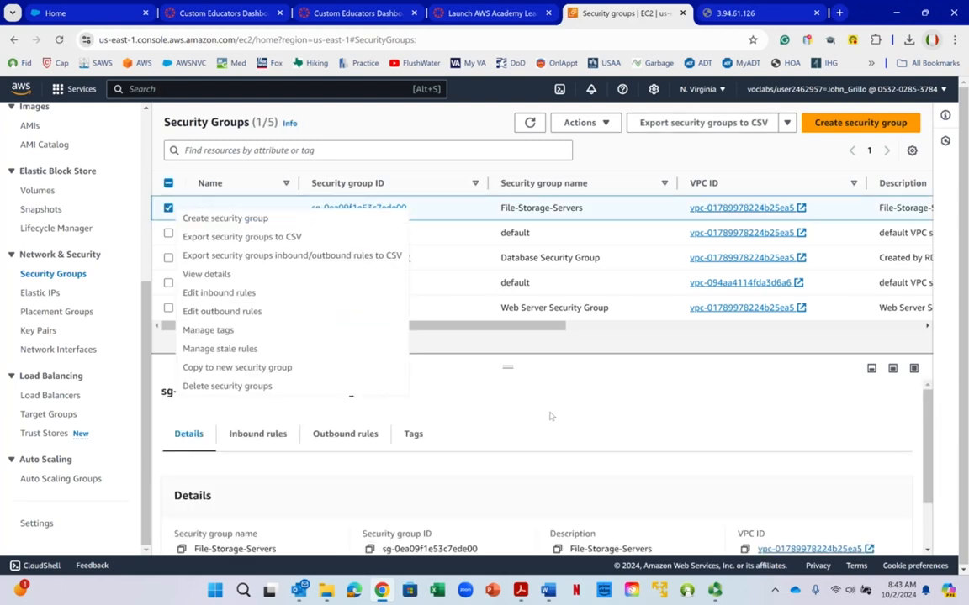
scroll(554, 409, "down", 1)
scroll(554, 416, "down", 2)
scroll(538, 429, "up", 3)
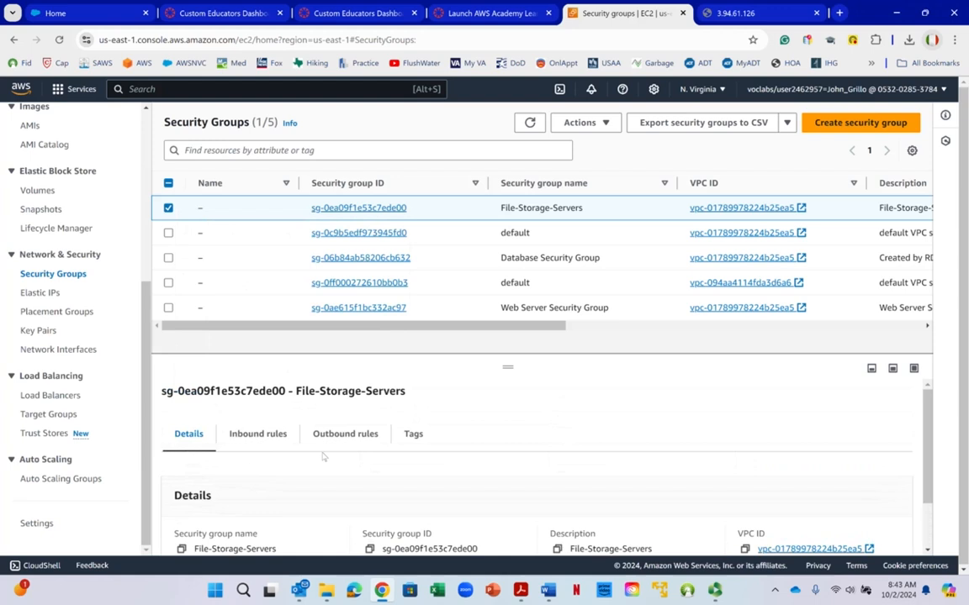
- Show the inbound rules of the File-Storage-Servers group in an enlarged details pane and open them for editing
left_click(245, 441)
scroll(445, 431, "down", 2)
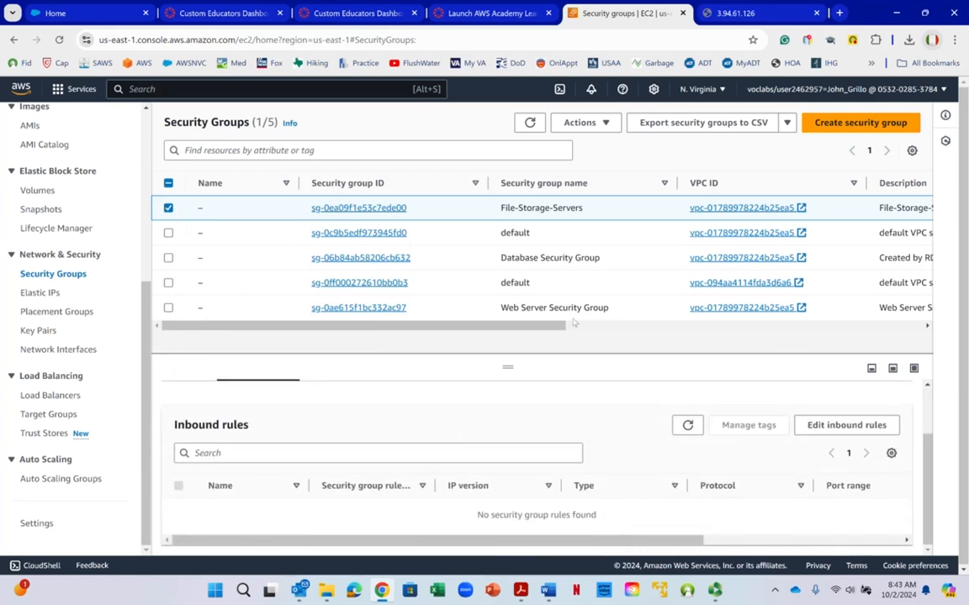
left_click_drag(505, 364, 507, 260)
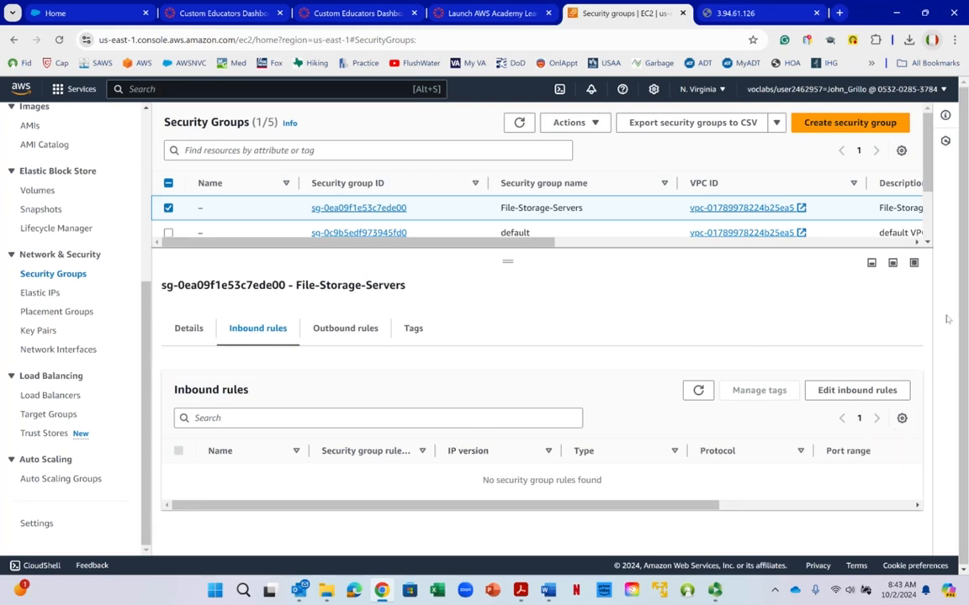
left_click(856, 392)
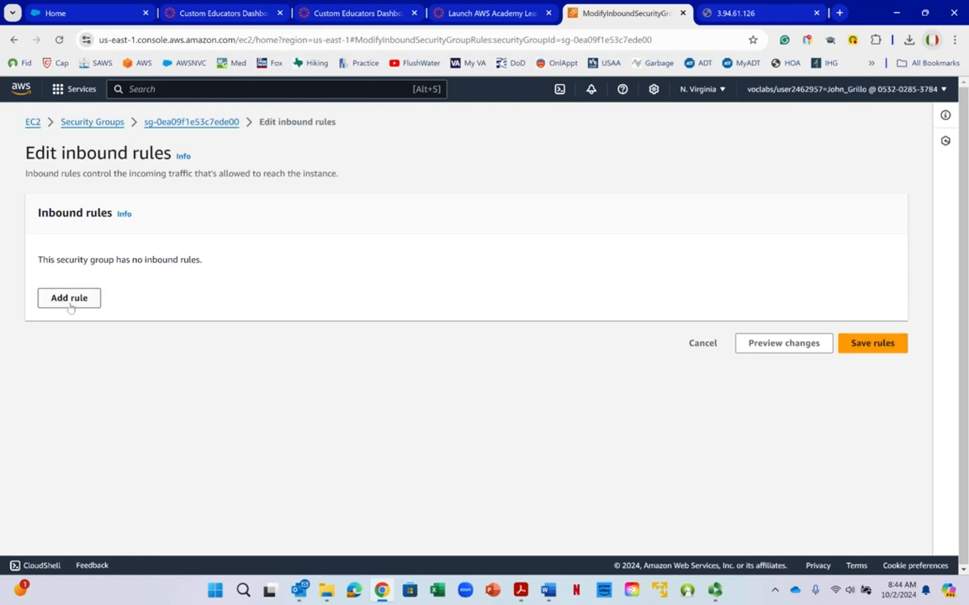
- Add an inbound rule of type HTTP with the source set to Anywhere-IPv4
left_click(70, 298)
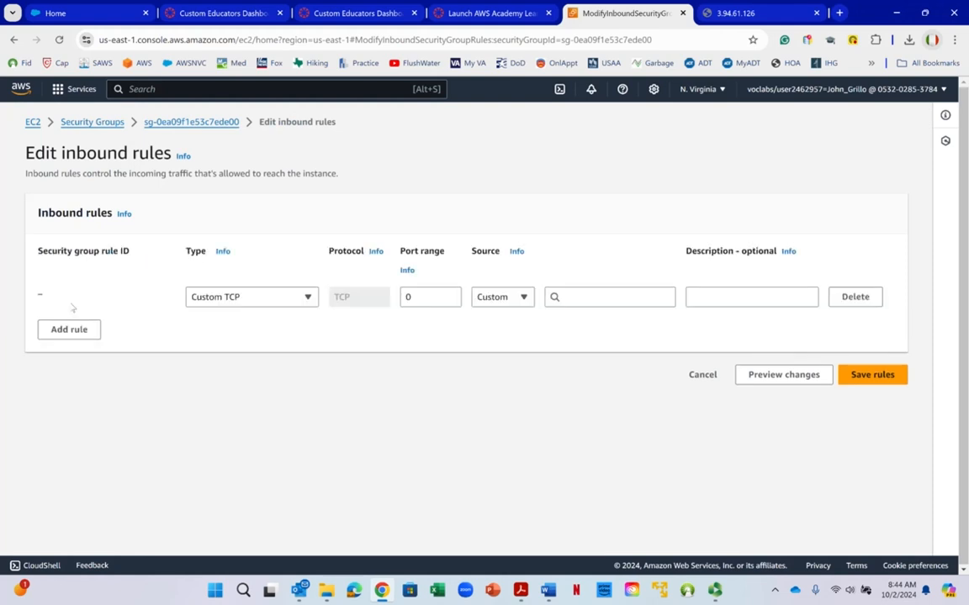
left_click(215, 299)
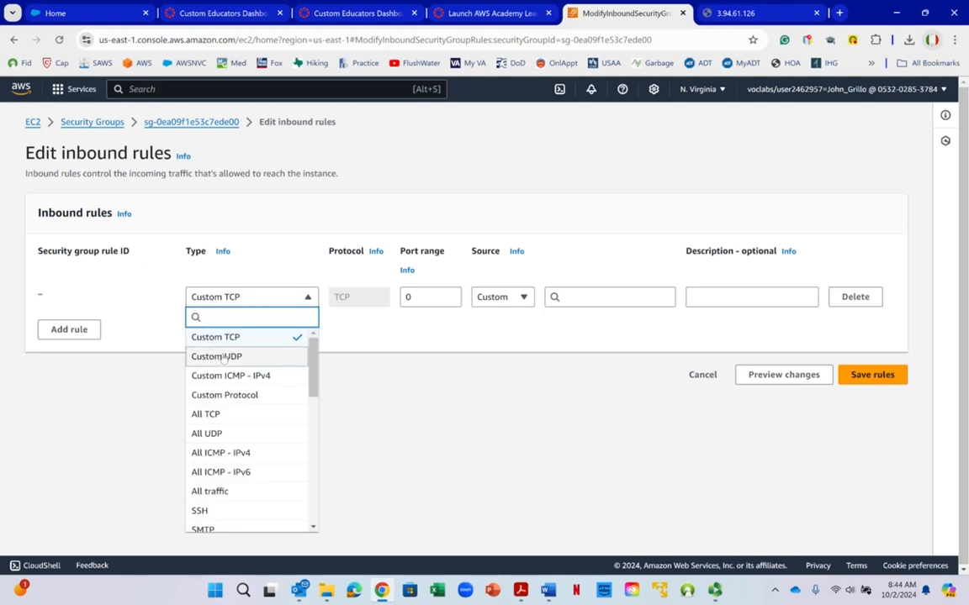
scroll(223, 417, "down", 3)
left_click(210, 461)
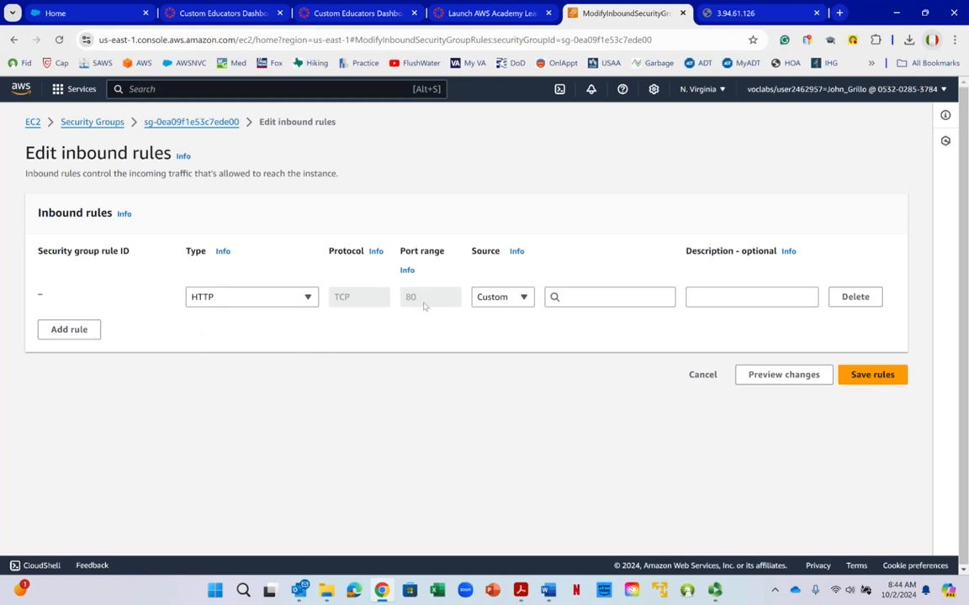
left_click(498, 300)
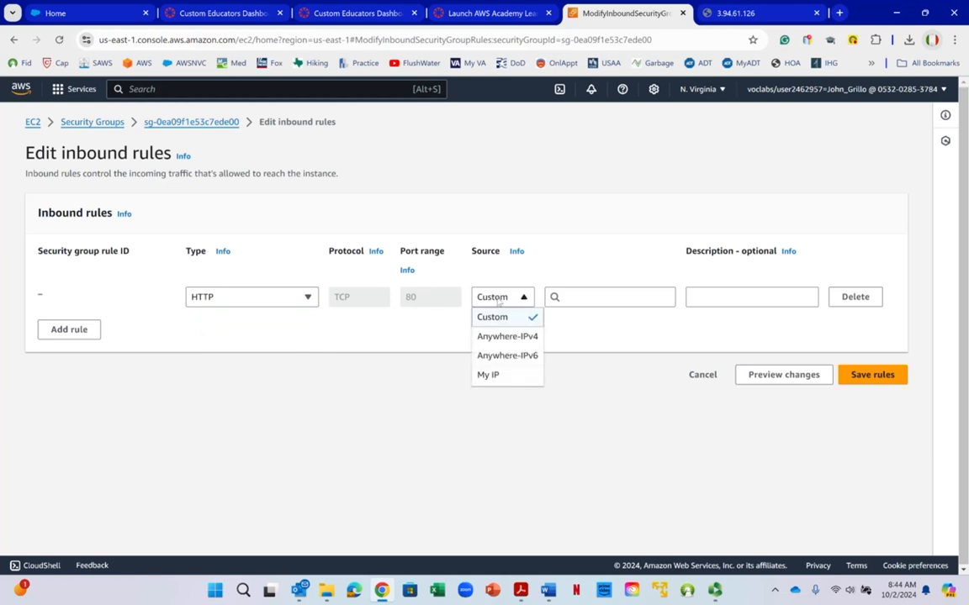
left_click(515, 336)
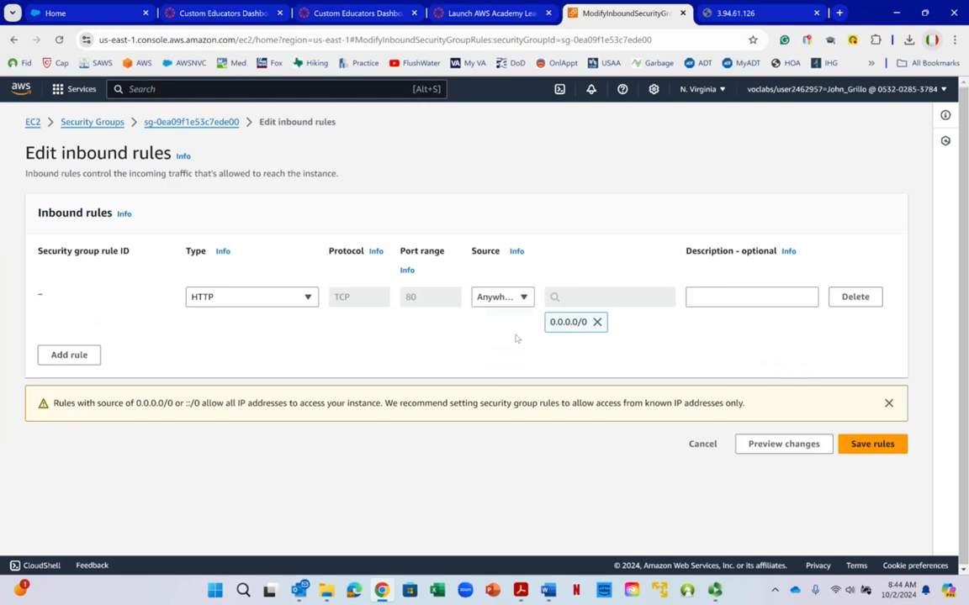
- Describe the HTTP rule as "Allows Web Page Access for any IP"
right_click(517, 338)
left_click(407, 199)
left_click(711, 298)
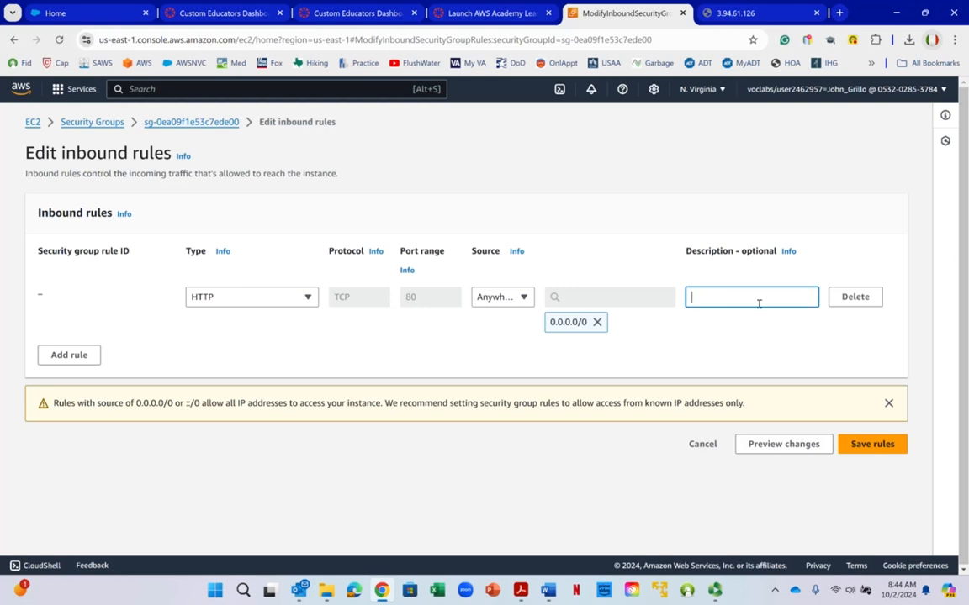
type("Allo")
type("ws Web")
type(" Page ")
type("Access")
type(" for any IP")
- Add a second inbound rule of type HTTPS with the source set to Anywhere-IPv4
left_click(84, 363)
left_click(243, 346)
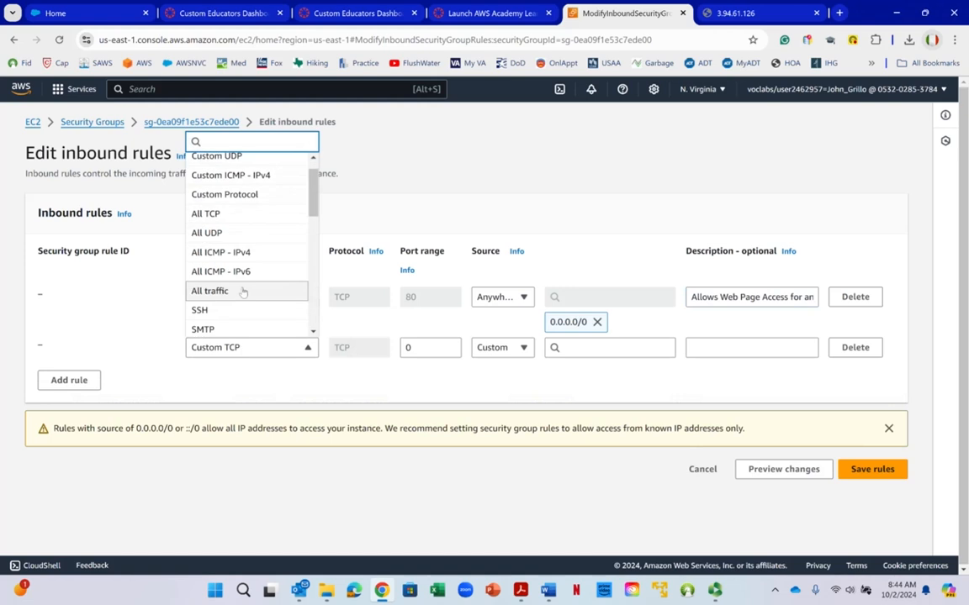
scroll(243, 292, "down", 2)
scroll(243, 294, "down", 2)
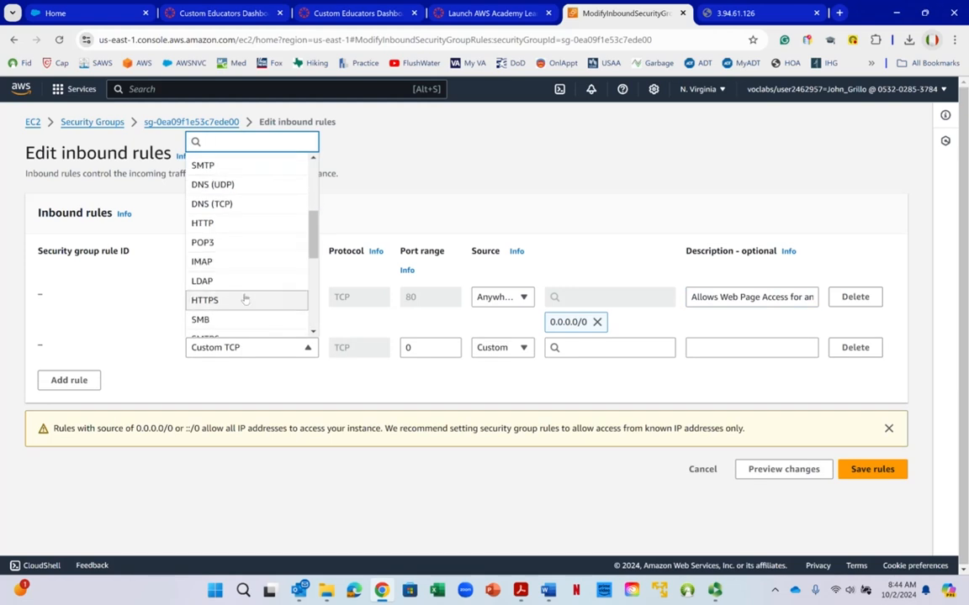
left_click(244, 298)
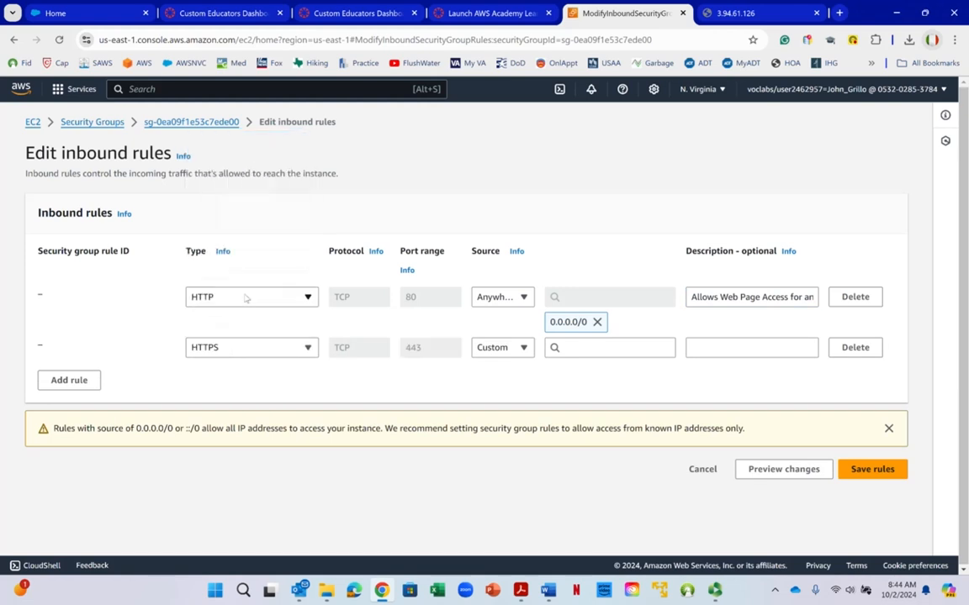
left_click(251, 346)
right_click(250, 345)
left_click(105, 340)
left_click(476, 345)
left_click(494, 388)
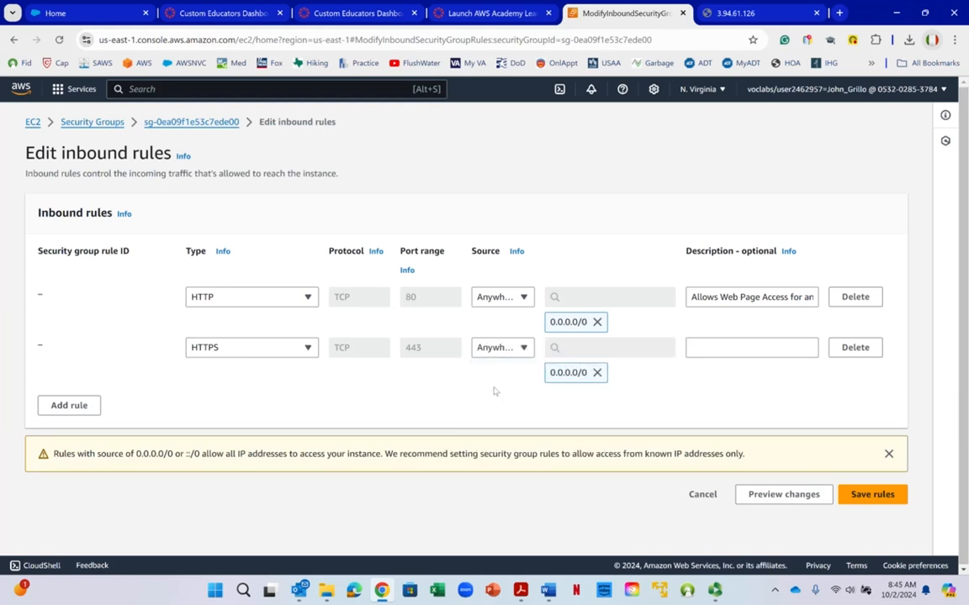
- Describe the HTTPS rule as "Allows Encrypted Web Page Access for any IP"
left_click(689, 345)
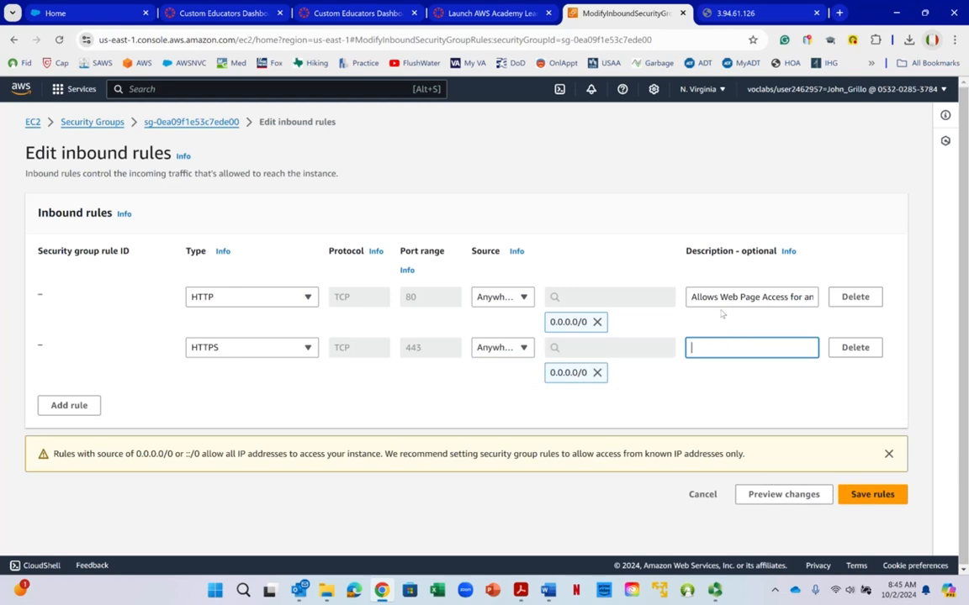
type("Allows E")
type("Nc")
type("crypted We")
type("b Page Ac")
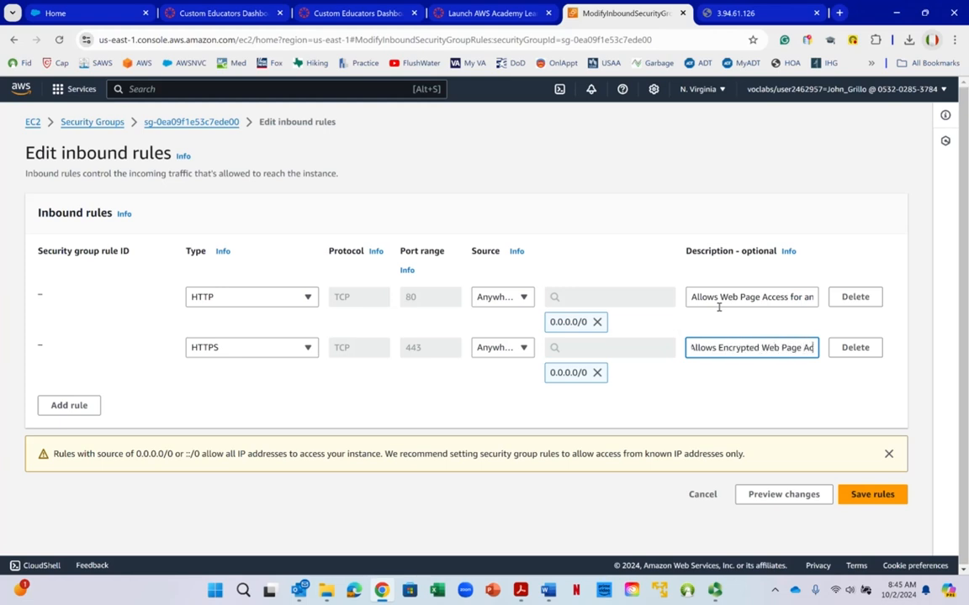
type("cess for")
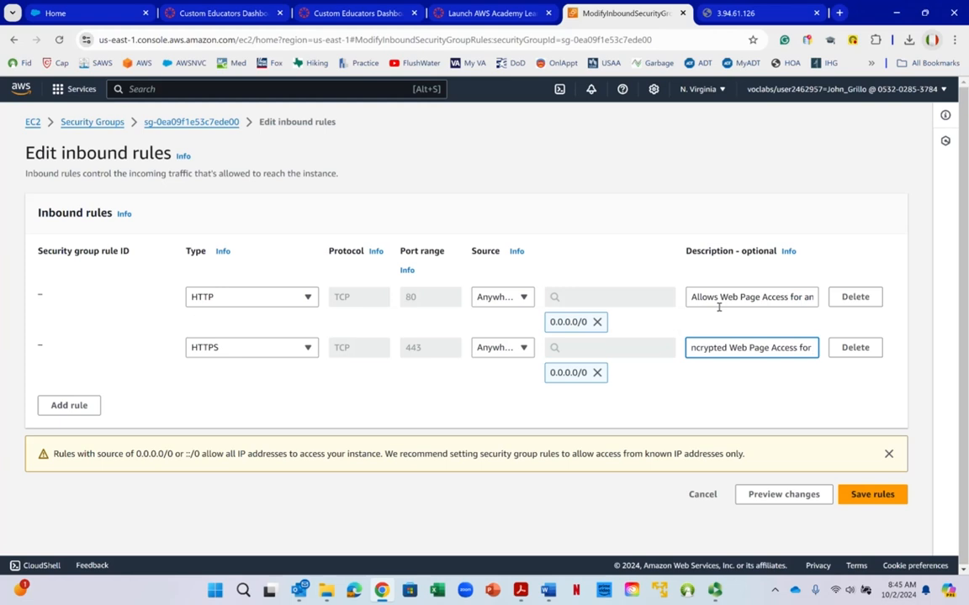
type(" any IP")
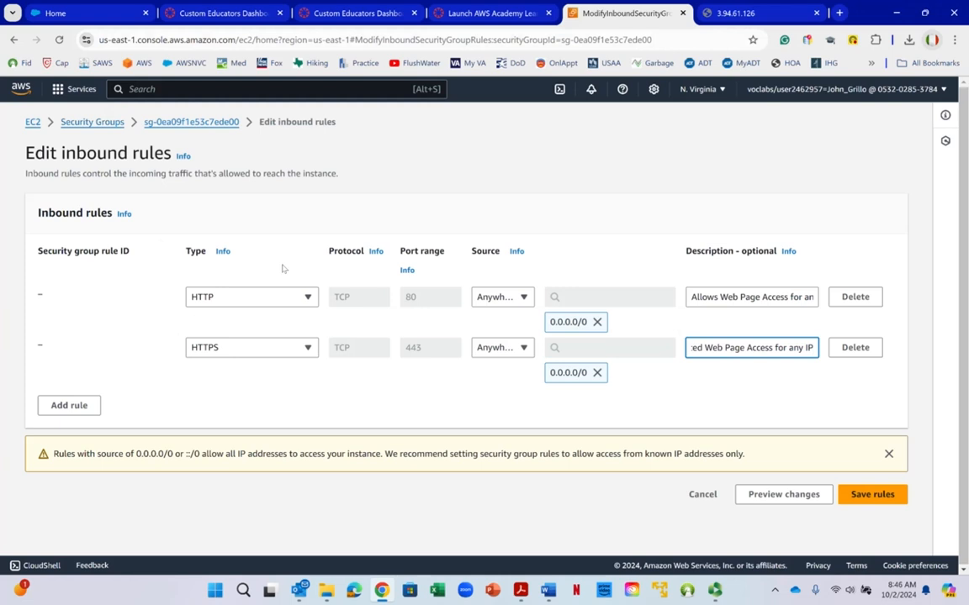
- Add a third inbound rule of type SSH with the source set to My IP
left_click(509, 166)
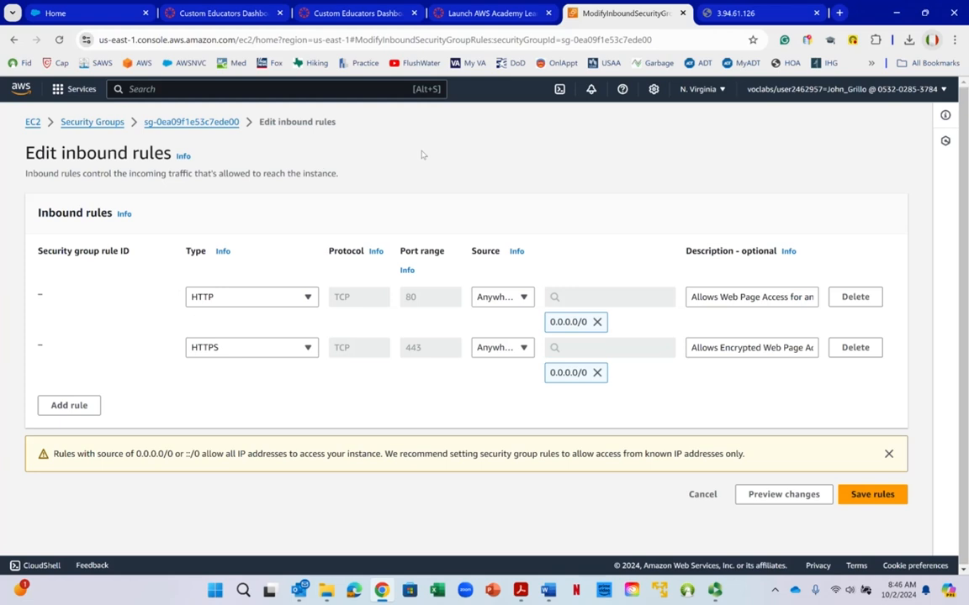
left_click(63, 410)
left_click(230, 403)
left_click(259, 327)
right_click(259, 325)
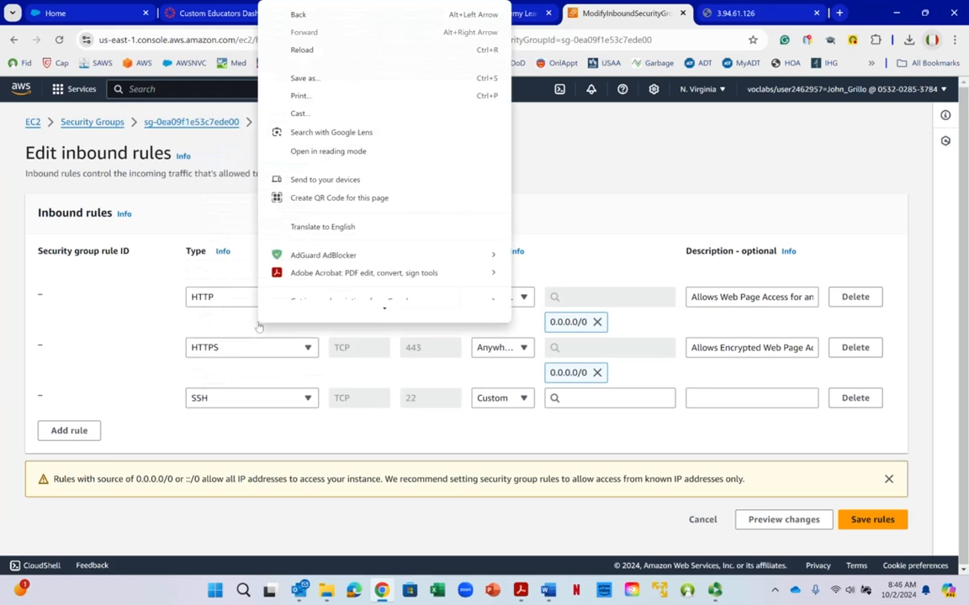
left_click(488, 402)
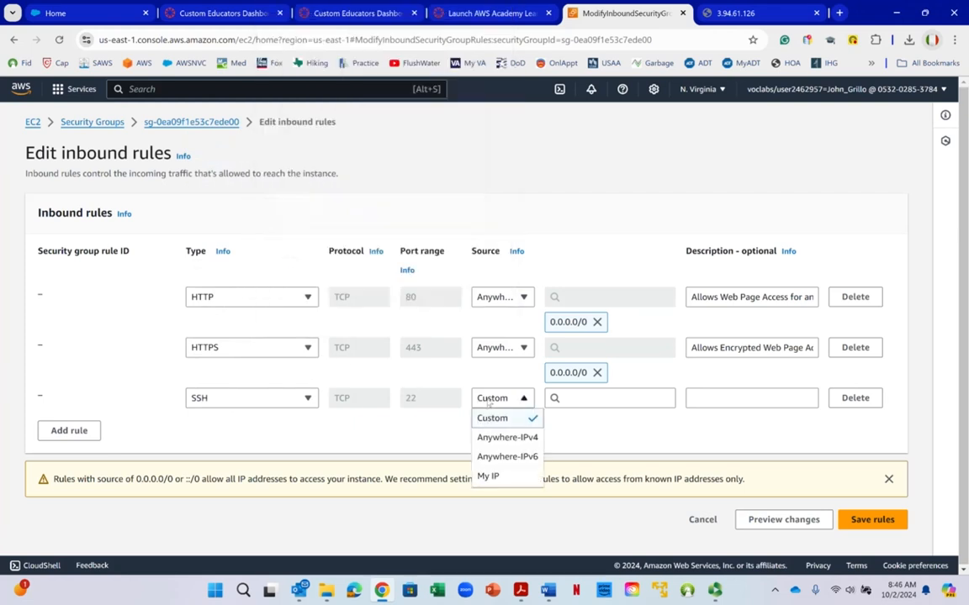
left_click(488, 476)
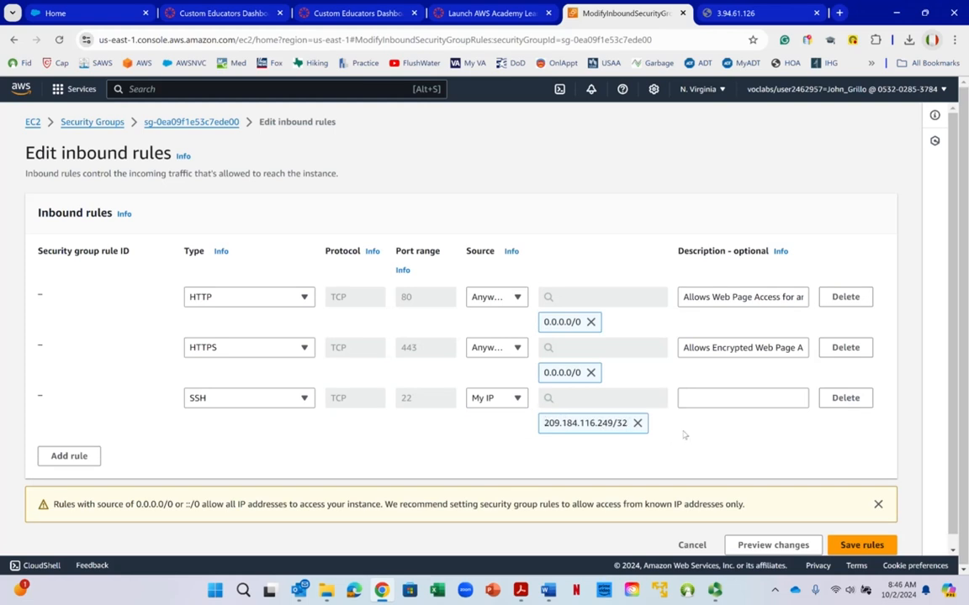
- Describe the SSH rule as "Allows Secure Shell Access from my IP only" and save the inbound rules
left_click(737, 405)
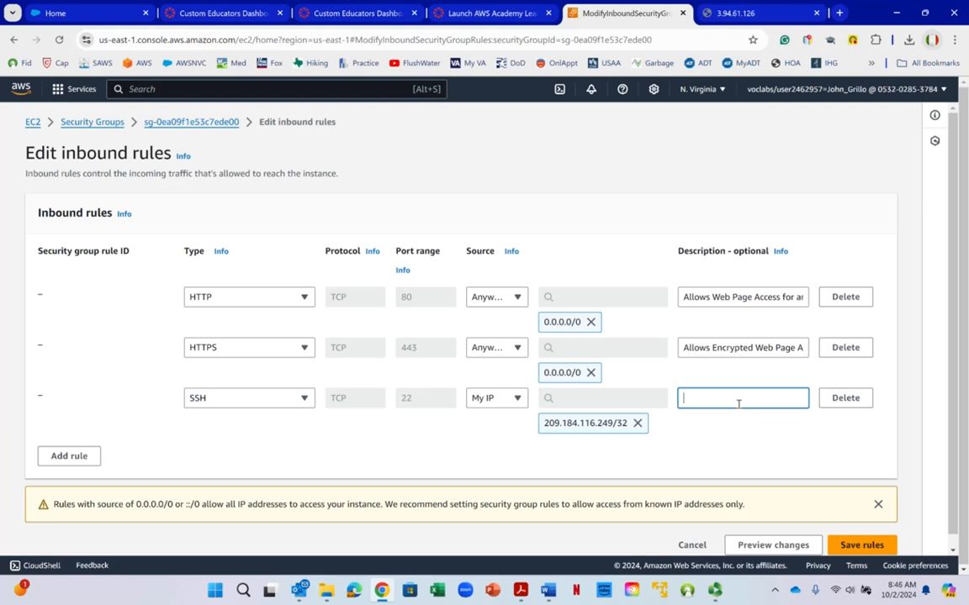
type("Allows Secure Shell Access for")
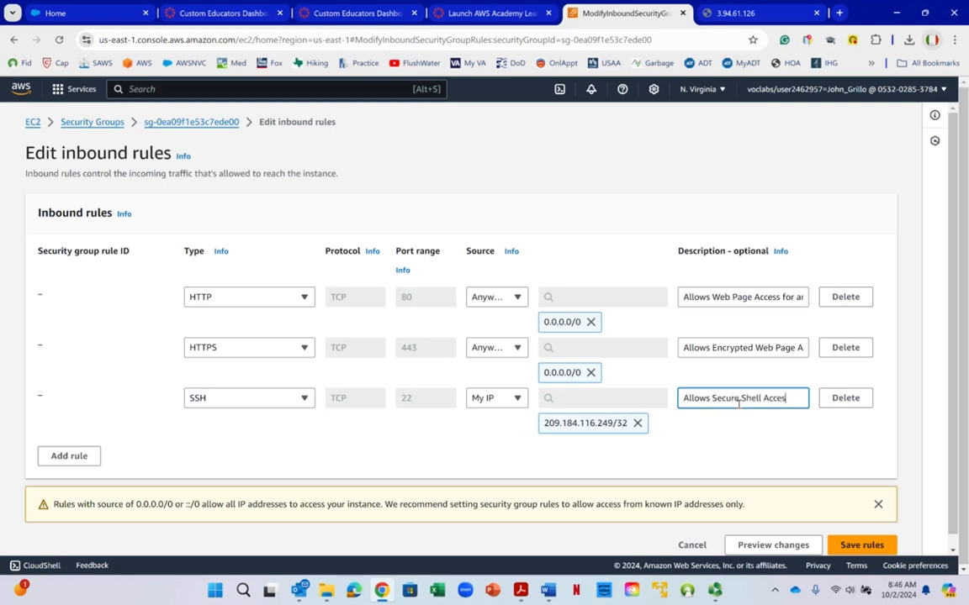
key("BackSpace")
key("BackSpace")
type("rom my (")
type("P only")
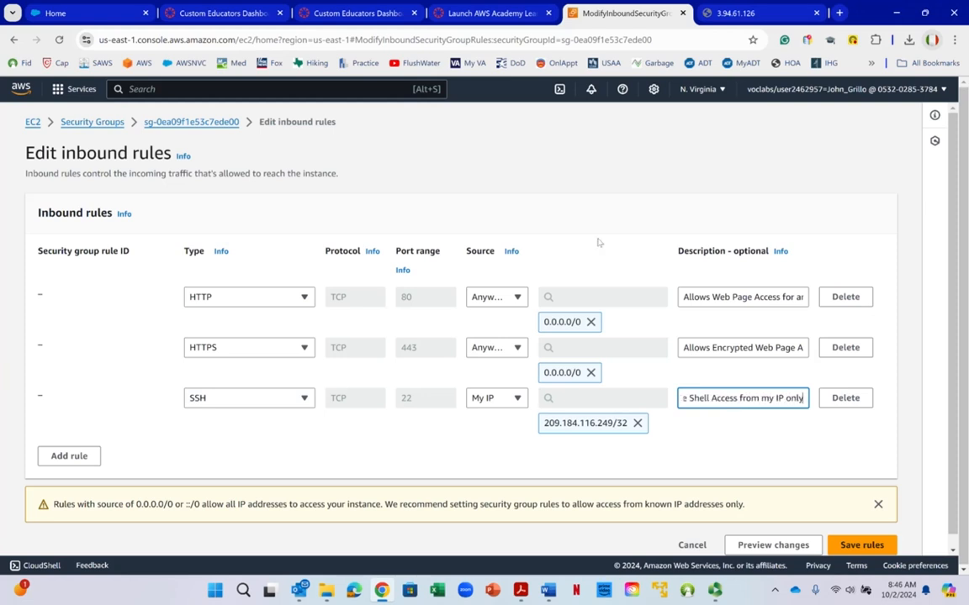
scroll(669, 163, "down", 1)
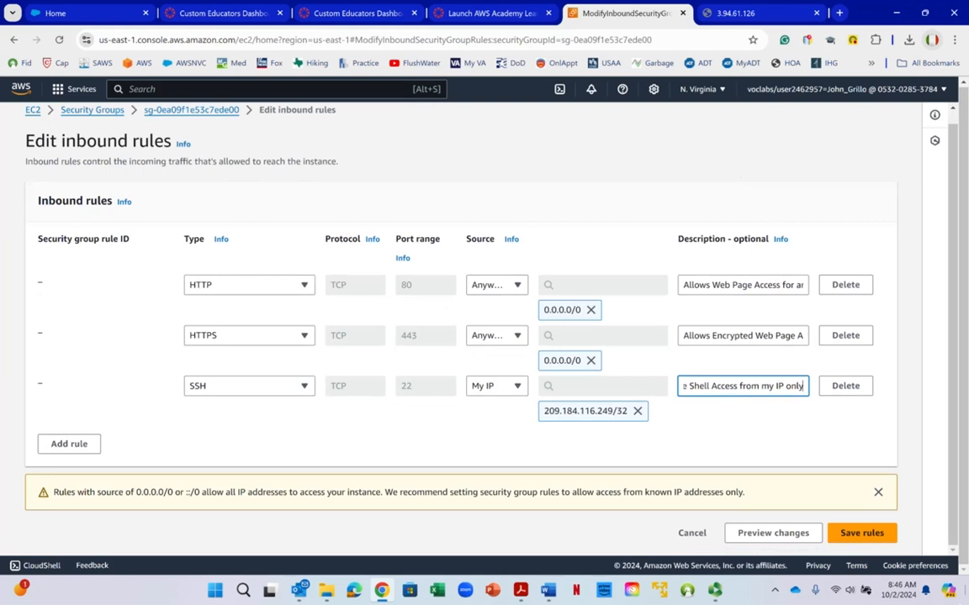
left_click(860, 533)
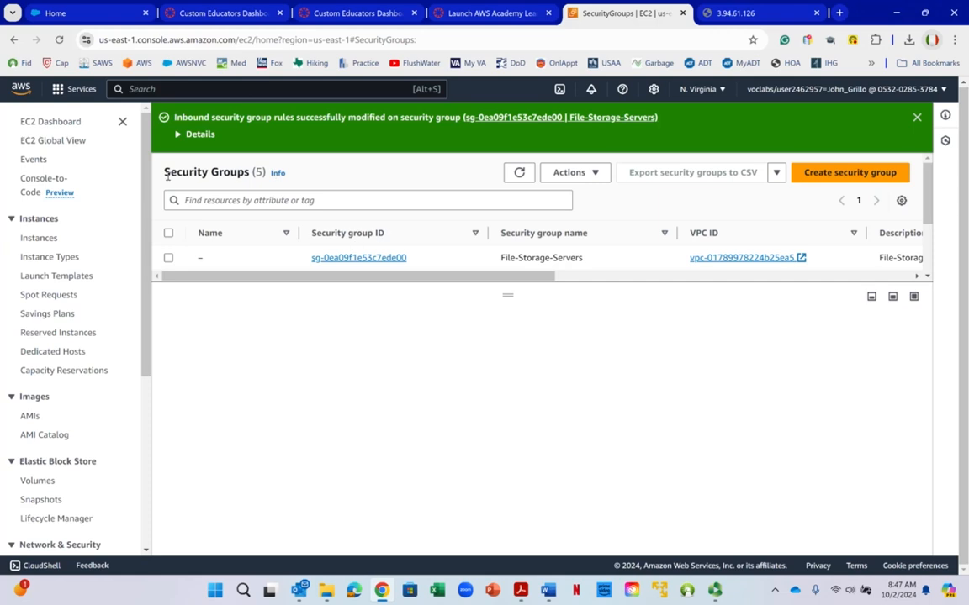
- Select the File-Storage-Servers security group and review its saved inbound rules
right_click(170, 259)
left_click(590, 308)
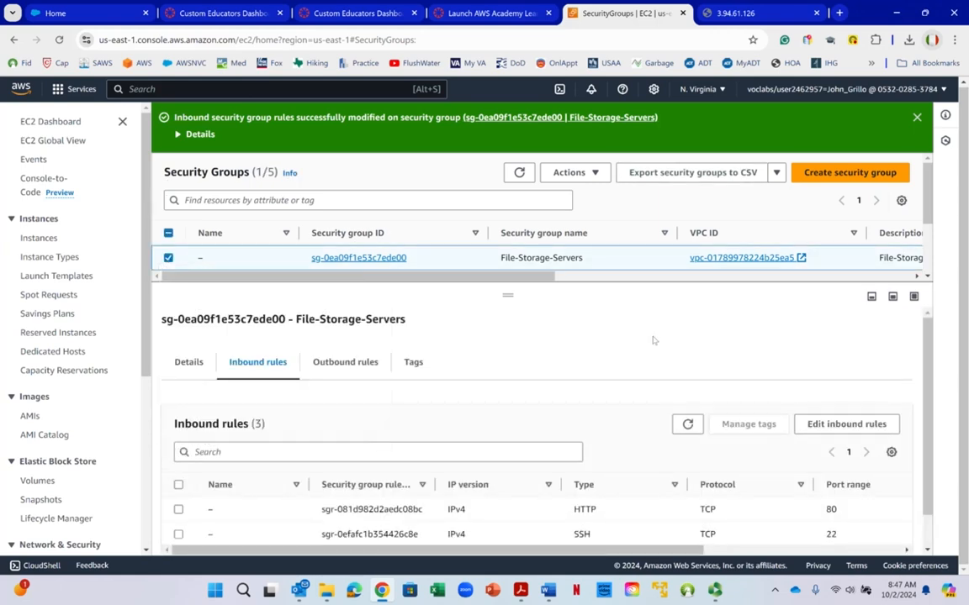
scroll(653, 336, "down", 1)
right_click(654, 336)
left_click(515, 336)
right_click(262, 333)
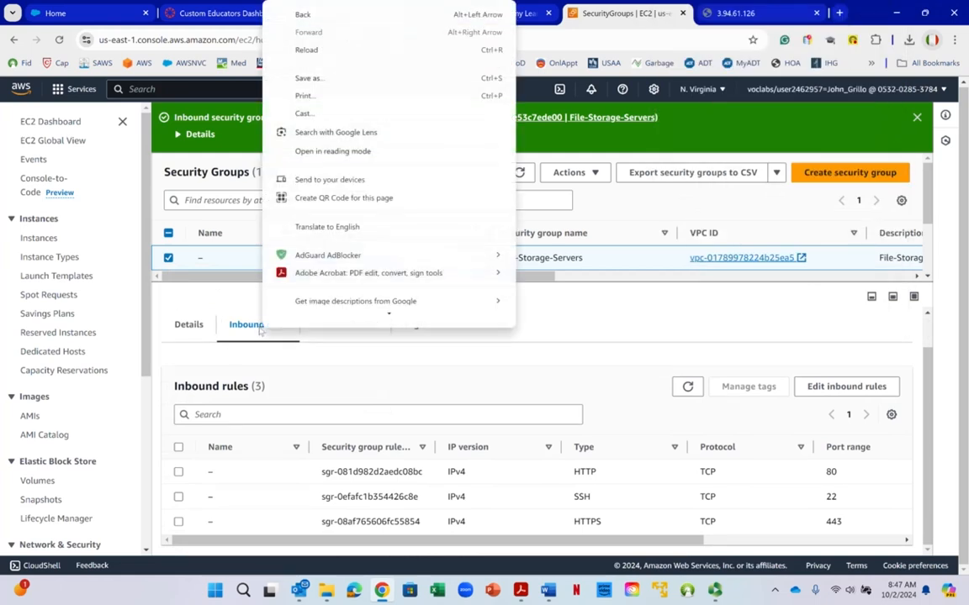
left_click(555, 309)
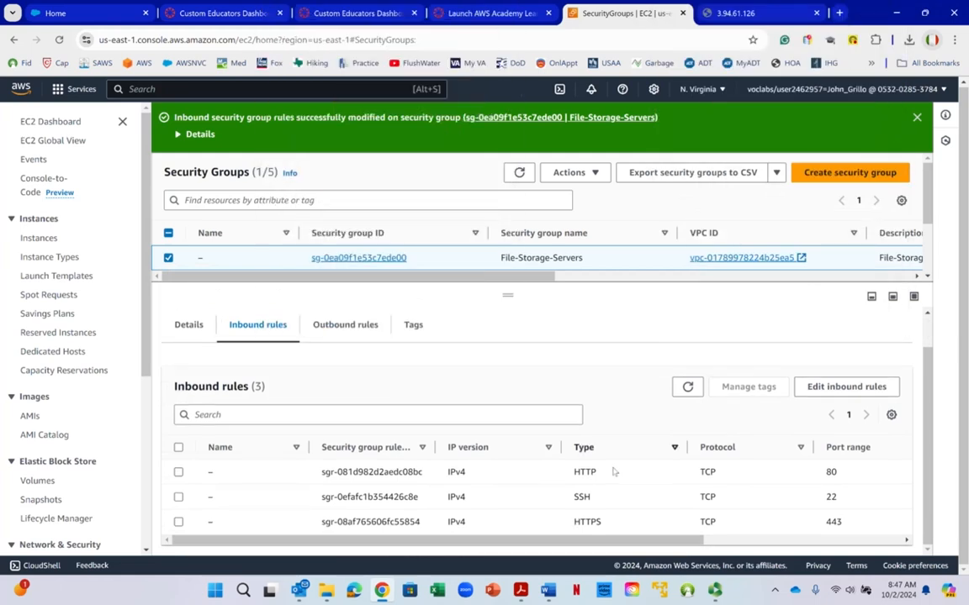
left_click_drag(698, 540, 516, 570)
right_click(512, 571)
left_click(317, 312)
- Review the outbound rule of File-Storage-Servers in the outbound rules editor, leaving without changes
left_click(341, 324)
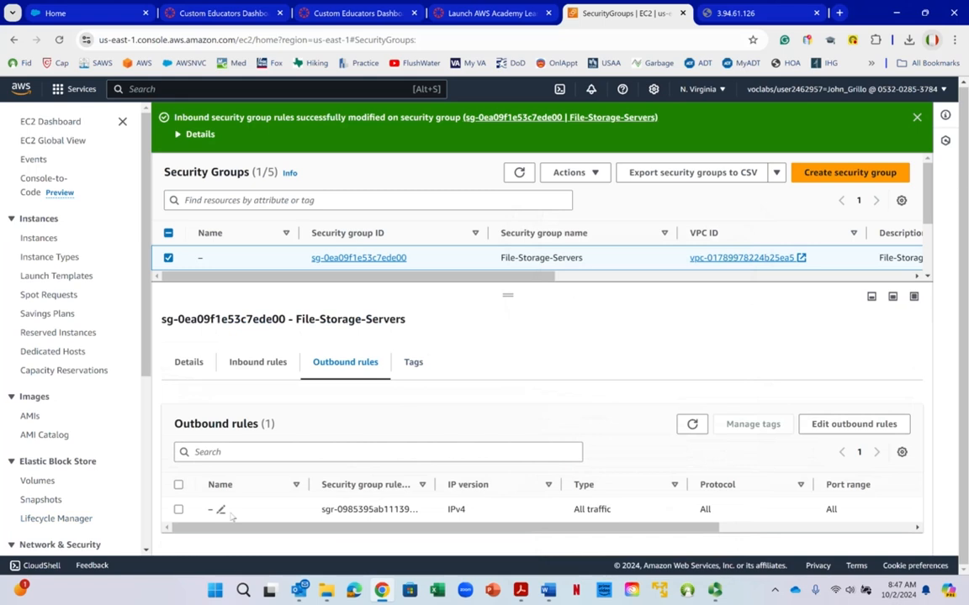
left_click(179, 509)
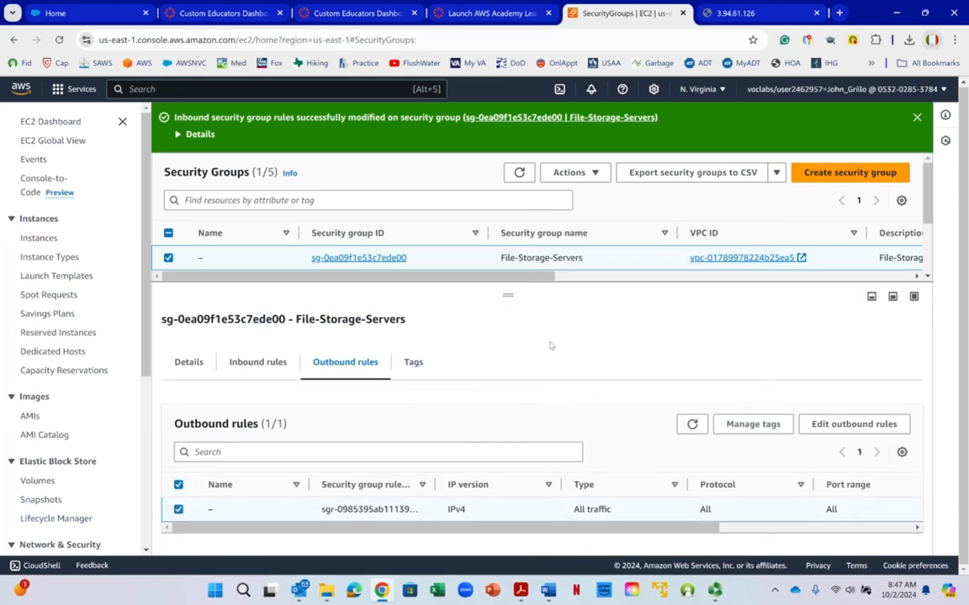
left_click(841, 425)
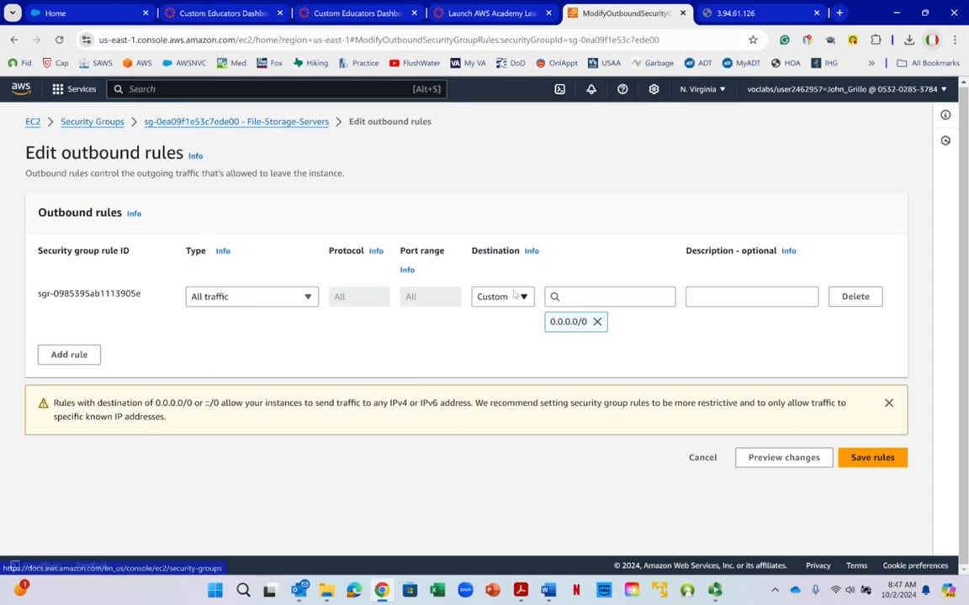
right_click(584, 237)
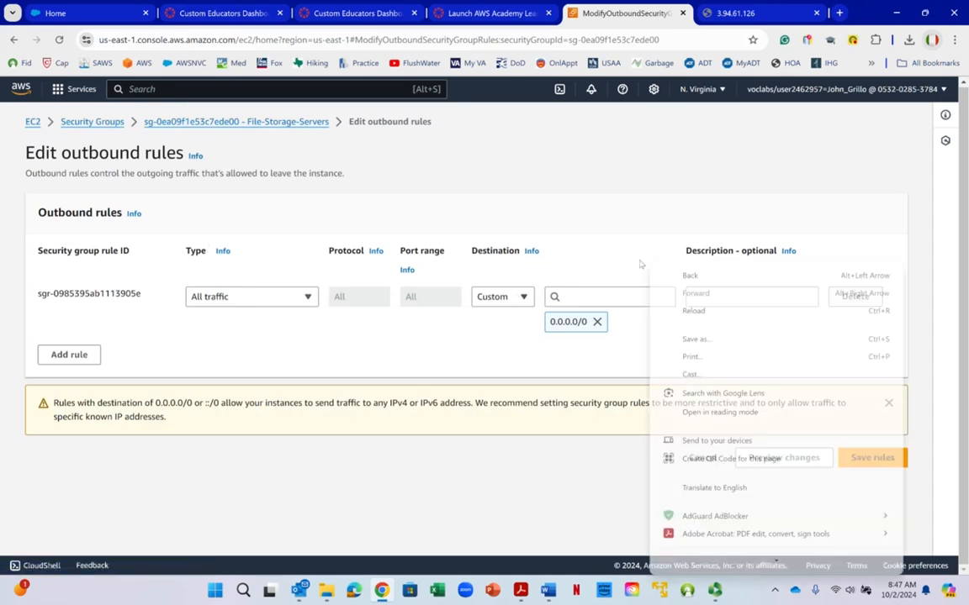
key("Escape")
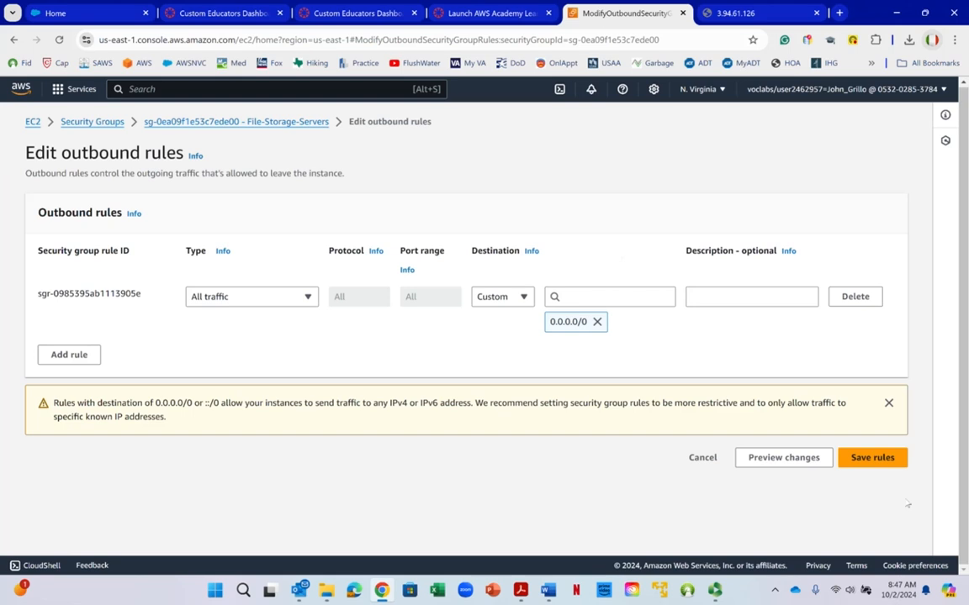
left_click(703, 457)
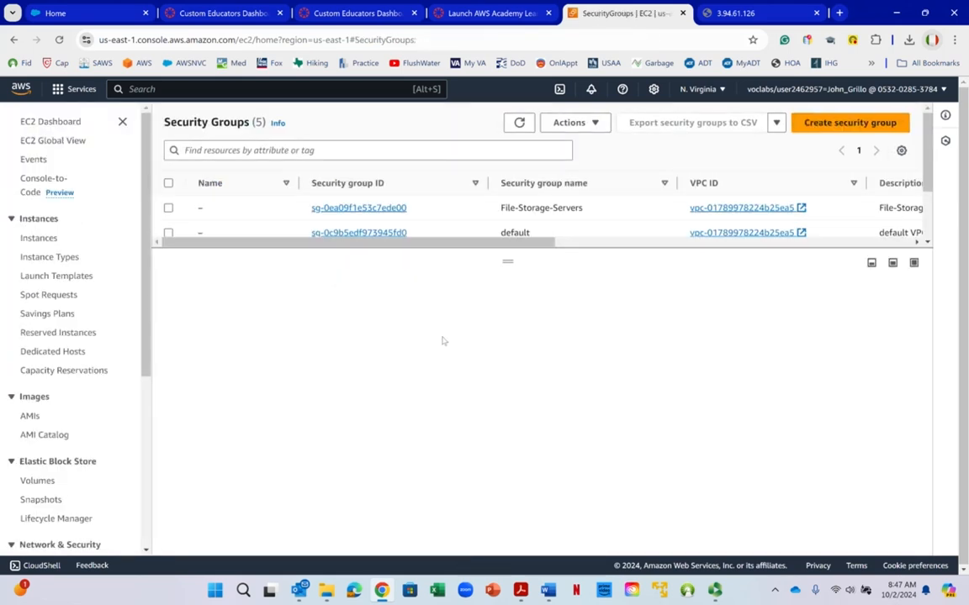
- Retest the web page at 3.94.61.126 in its existing browser tab, and close that tab
left_click(740, 14)
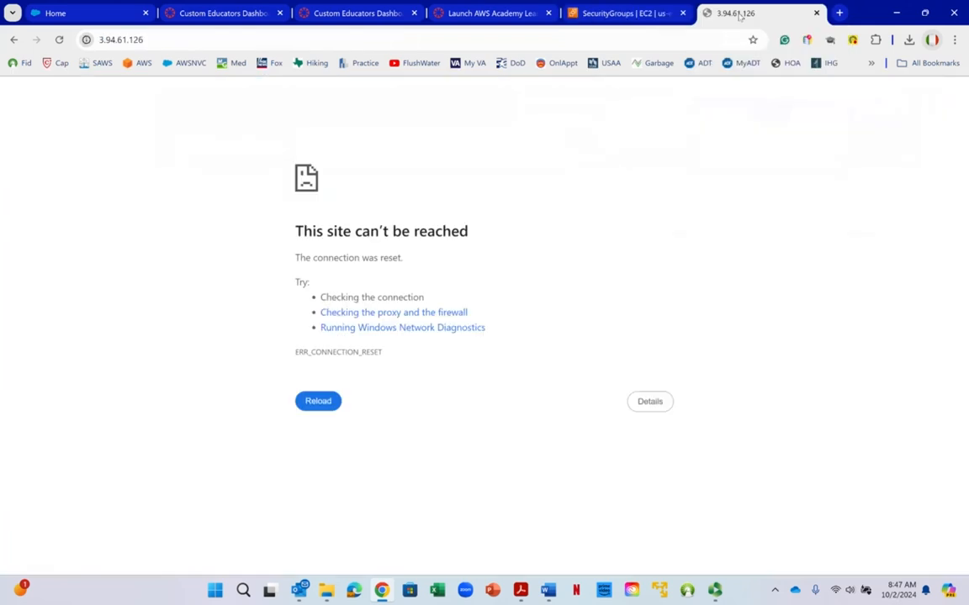
right_click(739, 14)
left_click(786, 131)
left_click(177, 42)
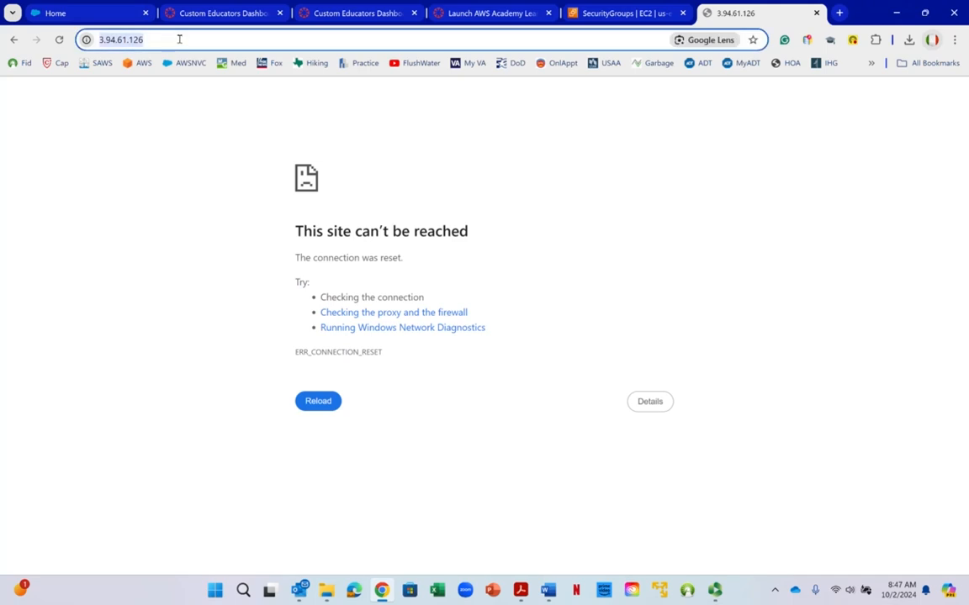
key("Return")
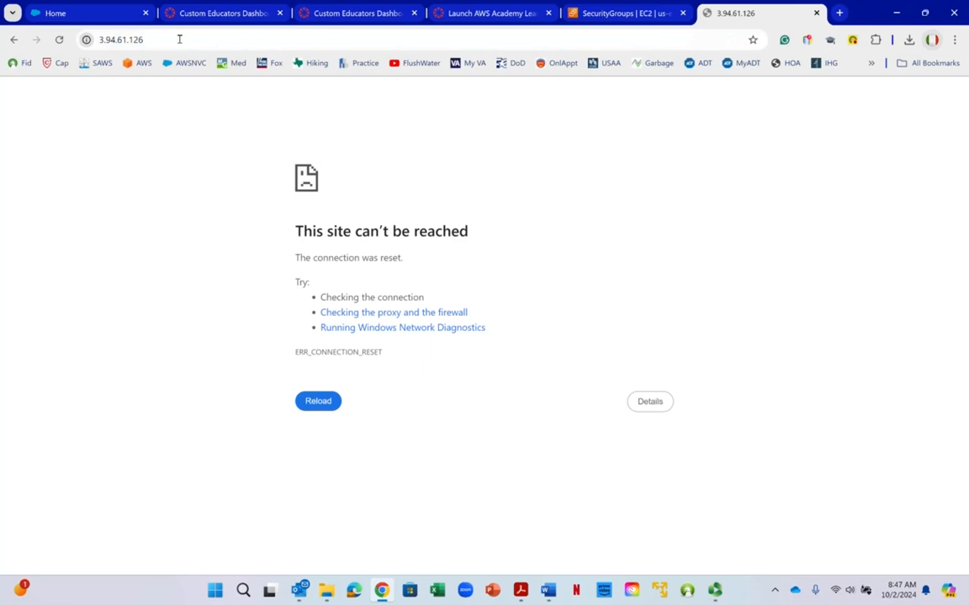
left_click(816, 14)
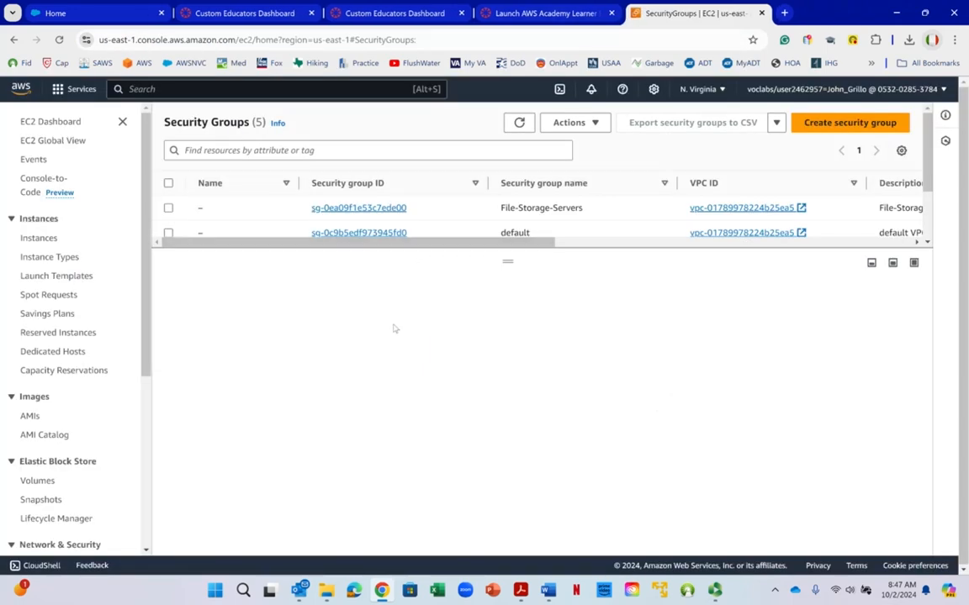
- Switch to the Lab Instruction 7 document in Word and read the steps from Task 10 through the start of Task 13
scroll(320, 186, "down", 2)
scroll(346, 204, "up", 2)
left_click(547, 592)
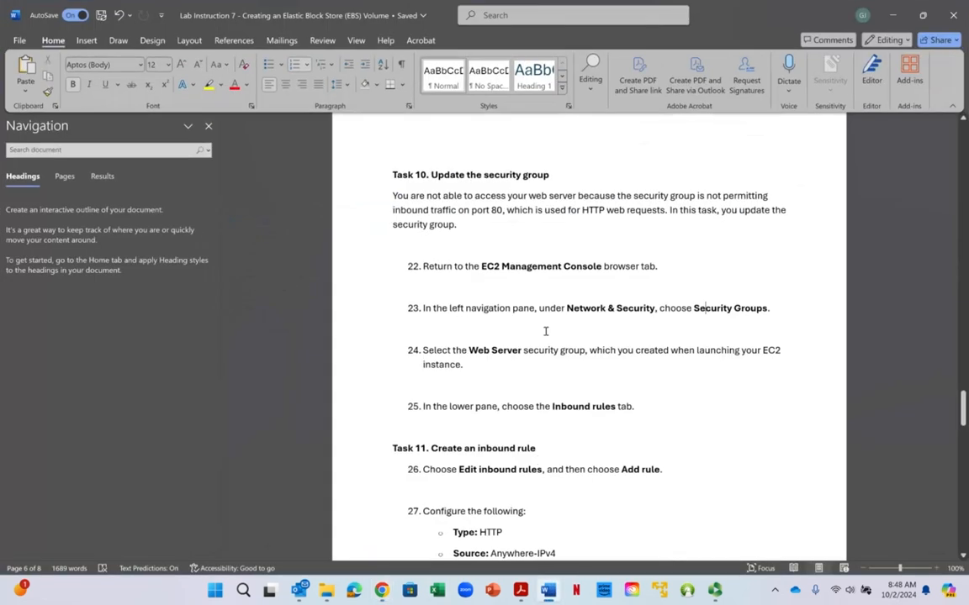
scroll(554, 301, "down", 1)
scroll(554, 300, "down", 4)
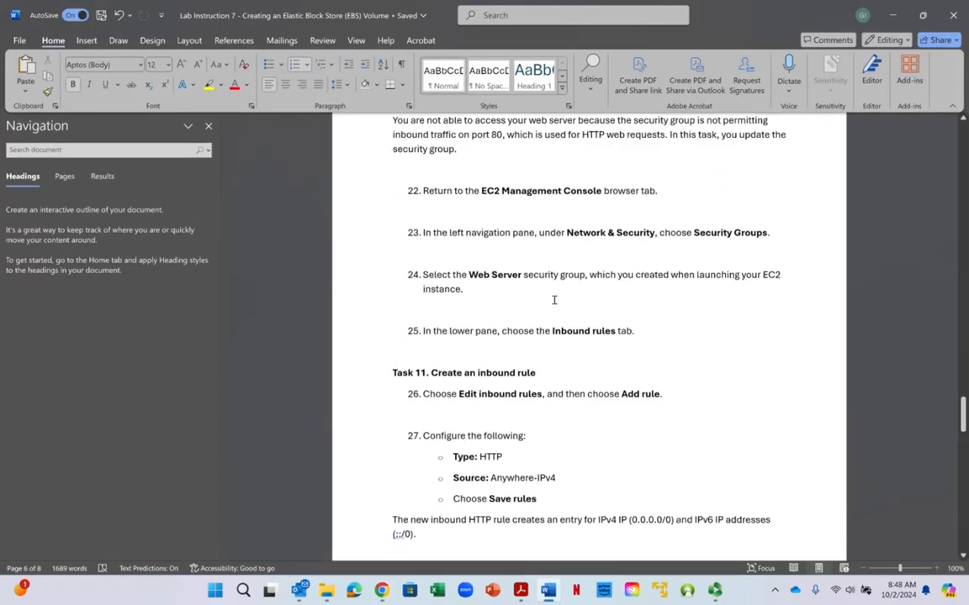
scroll(554, 300, "down", 3)
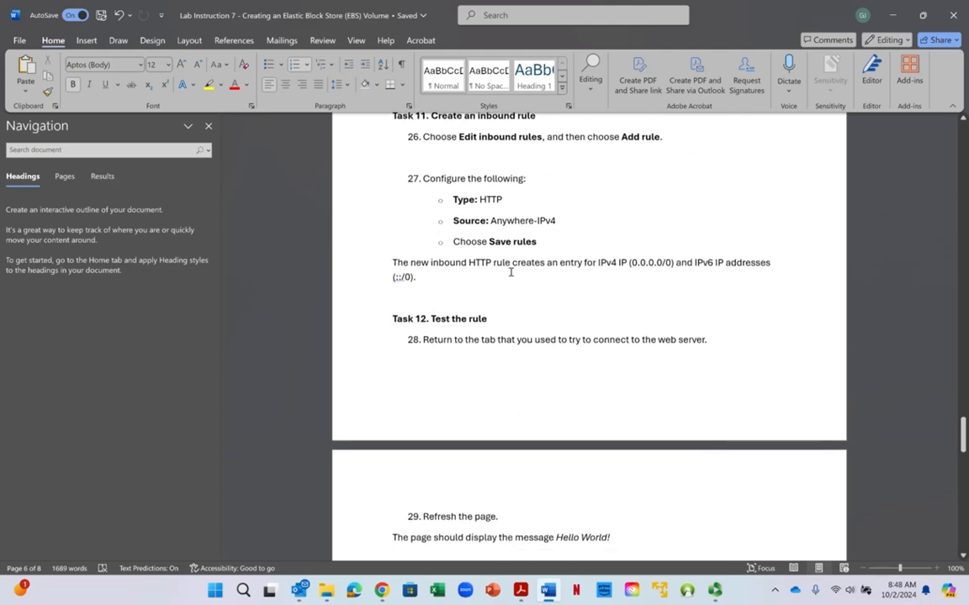
scroll(511, 273, "down", 2)
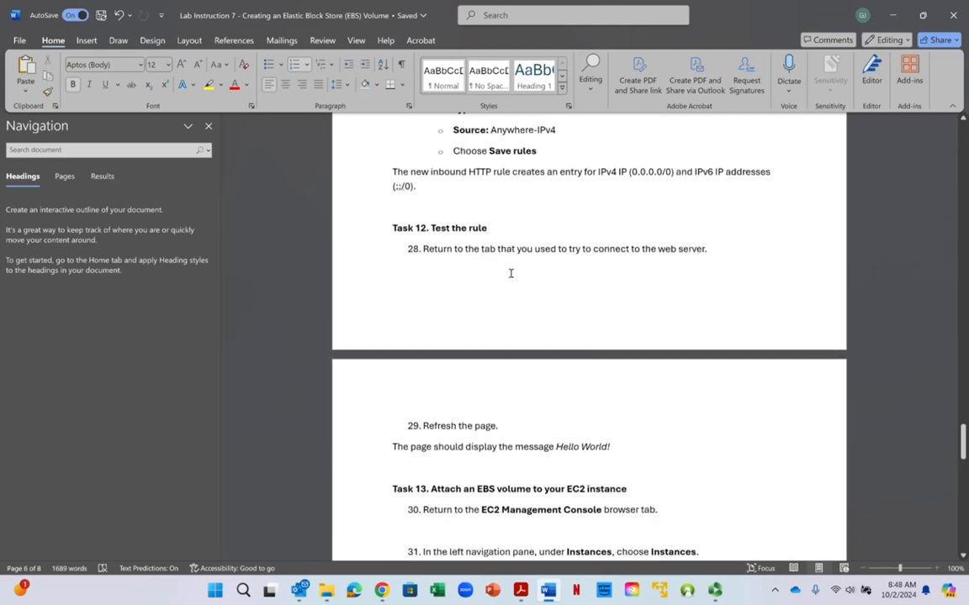
scroll(510, 273, "down", 1)
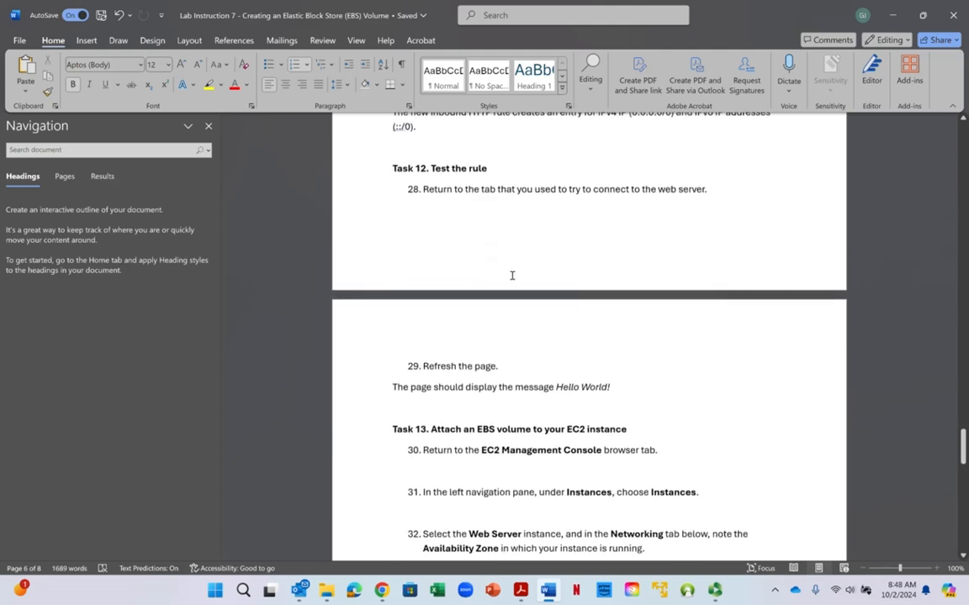
left_click(895, 15)
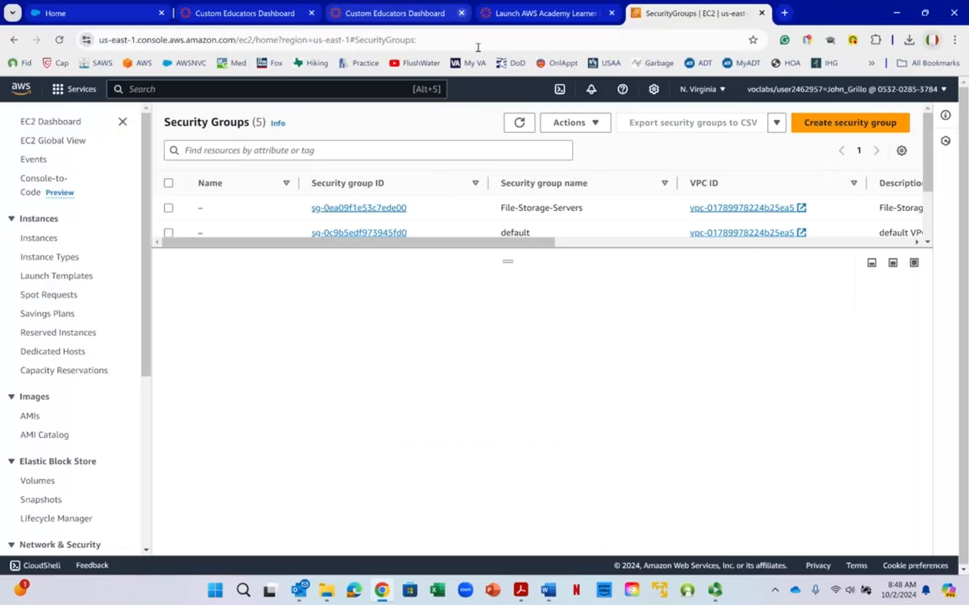
- Open the list of running EC2 instances, refresh it, select File-Storage-Server and copy its public IPv4 address
left_click(62, 123)
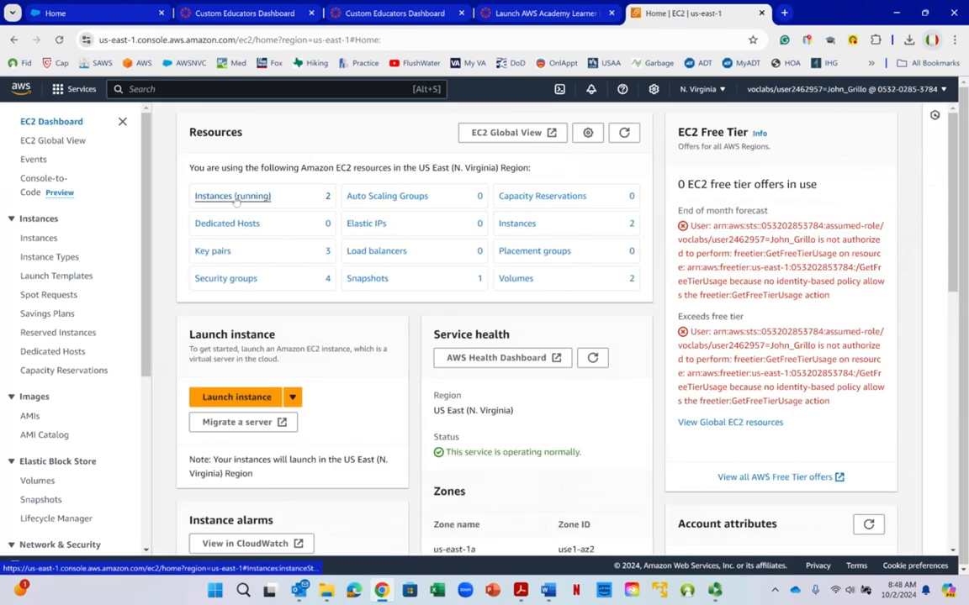
left_click(234, 197)
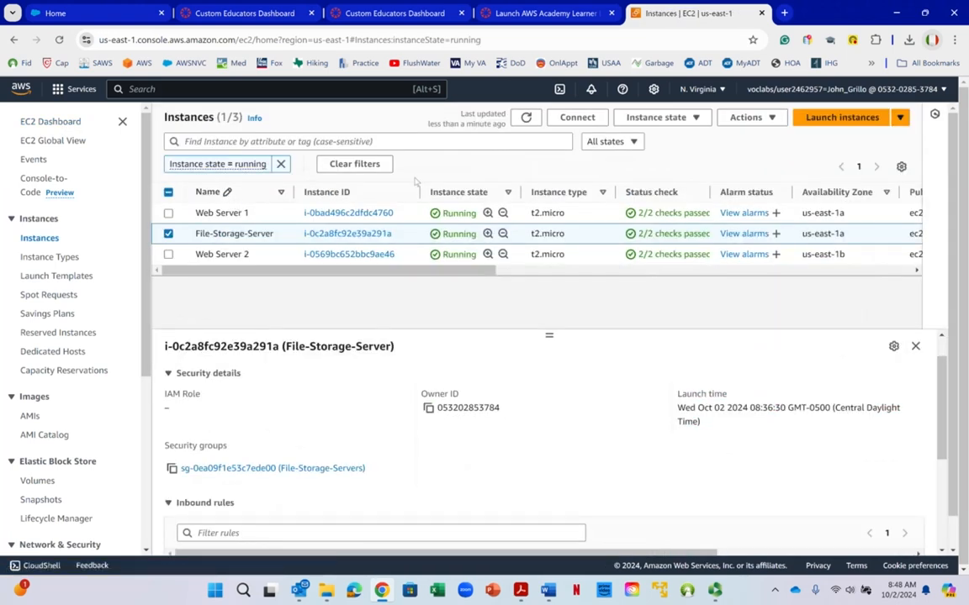
left_click(524, 120)
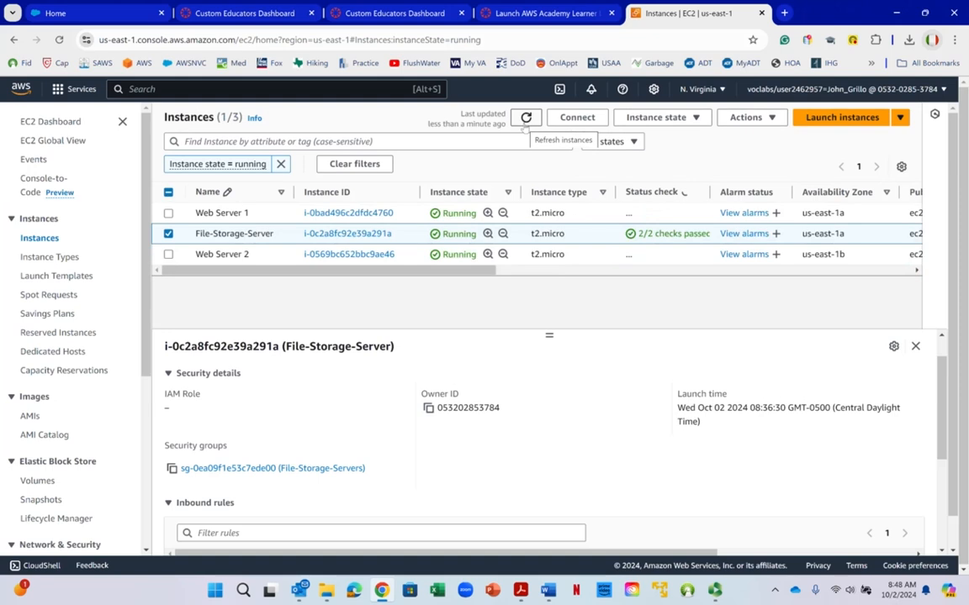
left_click(168, 234)
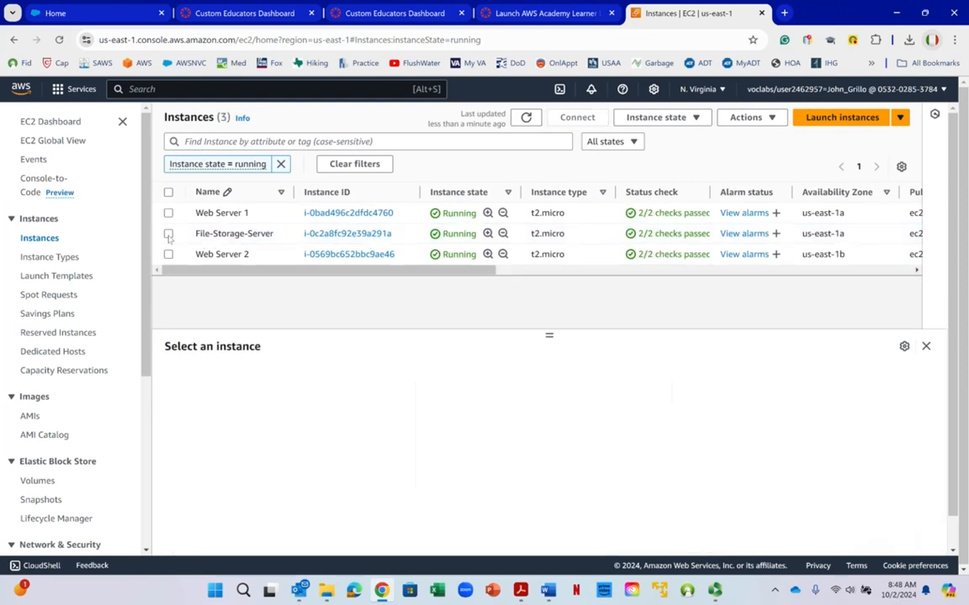
left_click(168, 234)
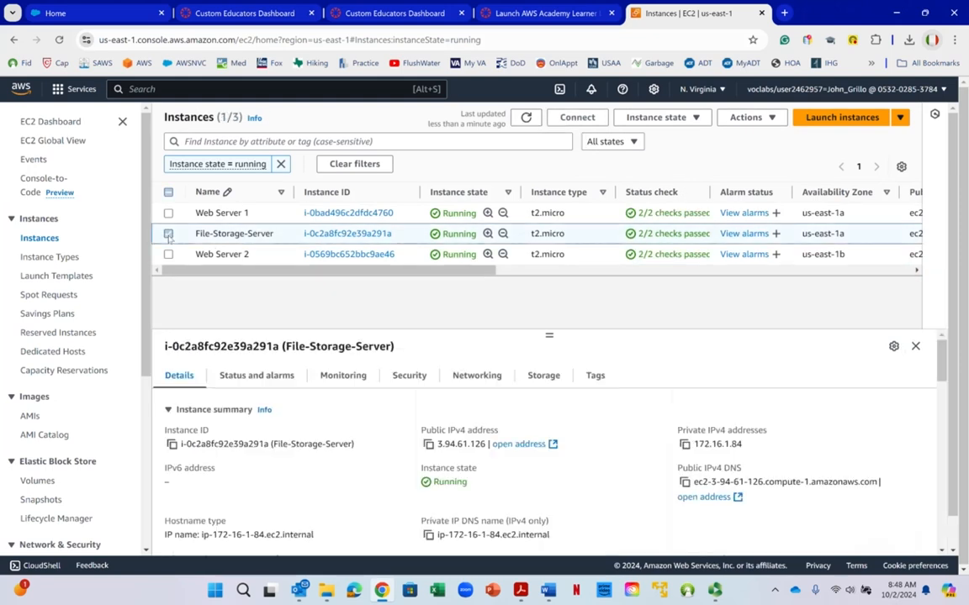
left_click(428, 444)
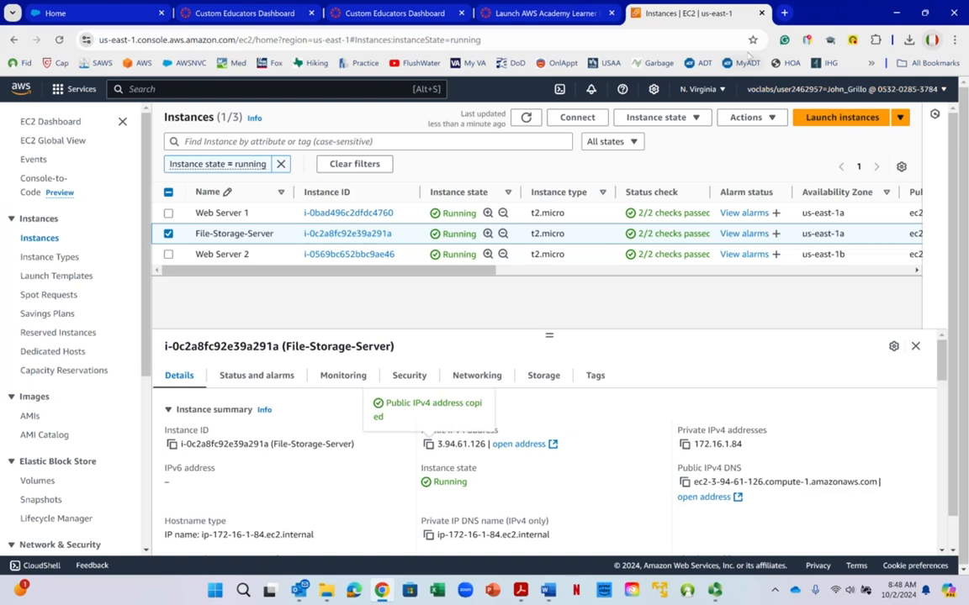
- Load the copied address 3.94.61.126 in a new browser tab and check the heading of the web page
key("ctrl+t")
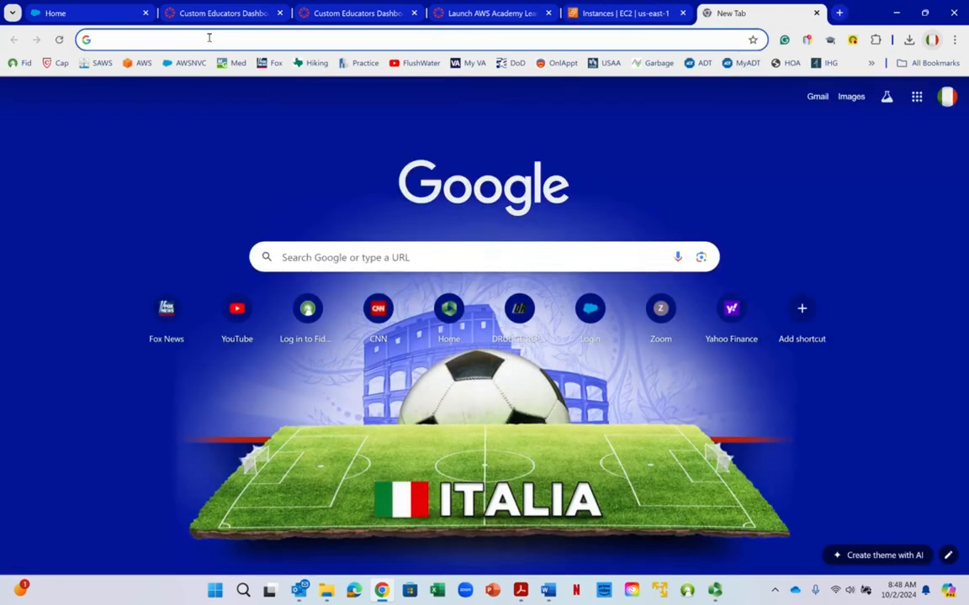
right_click(209, 39)
left_click(249, 143)
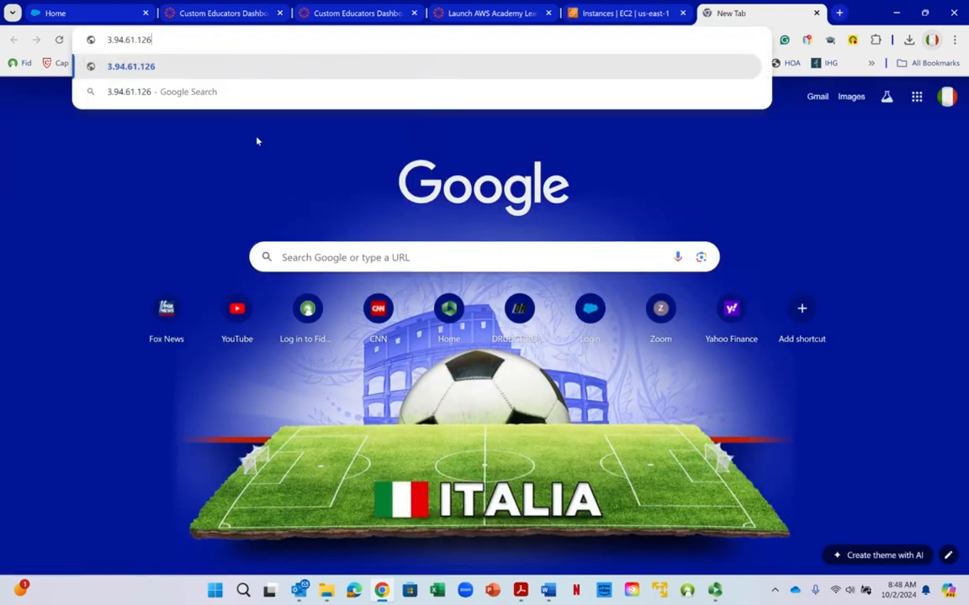
key("Return")
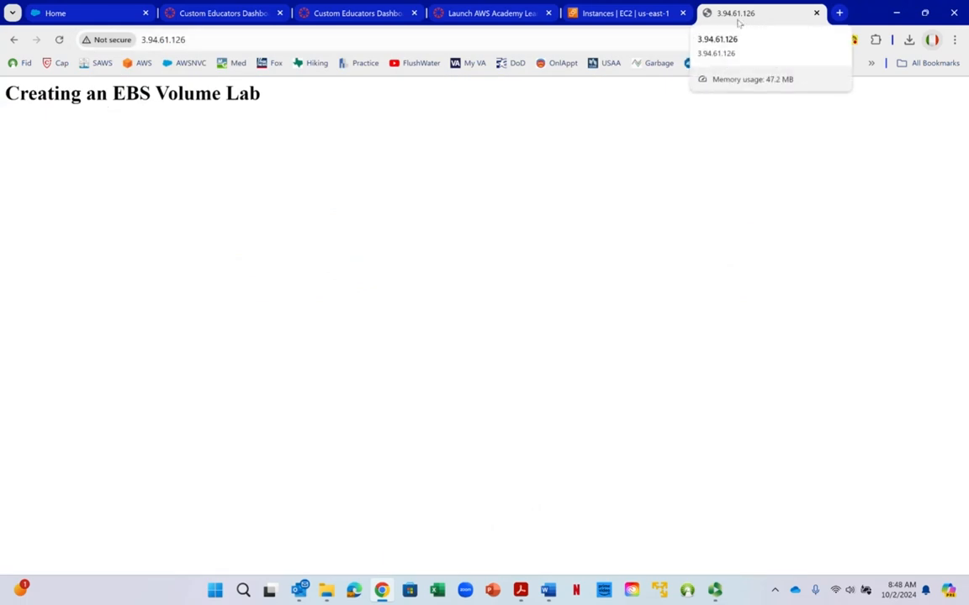
left_click(144, 40)
right_click(190, 42)
left_click(50, 92)
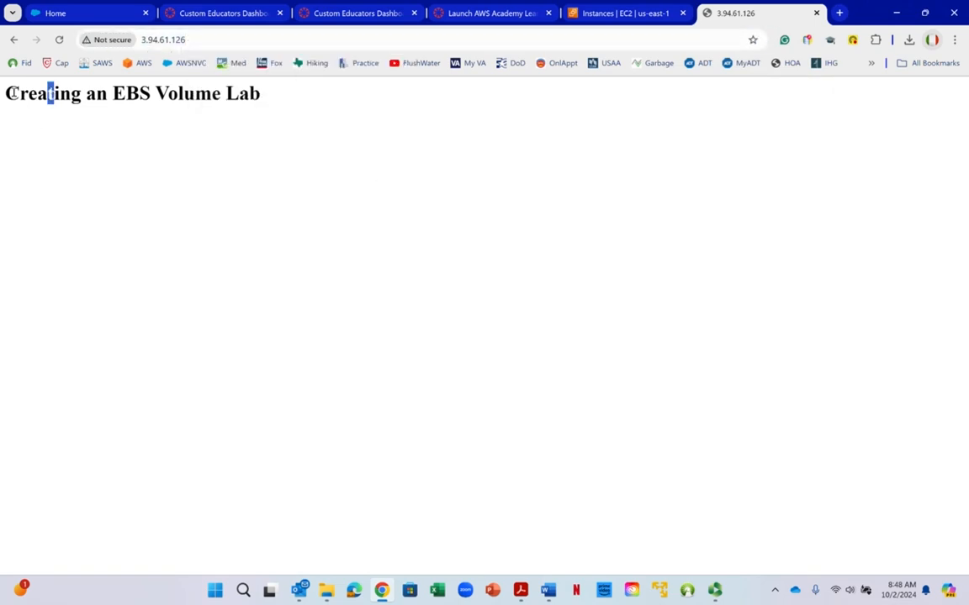
left_click_drag(6, 93, 339, 70)
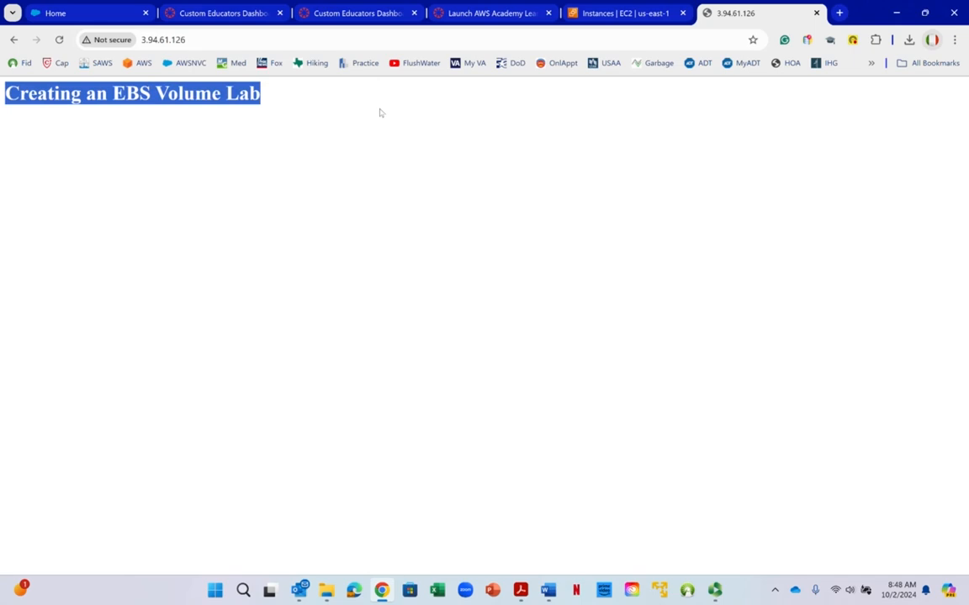
right_click(378, 122)
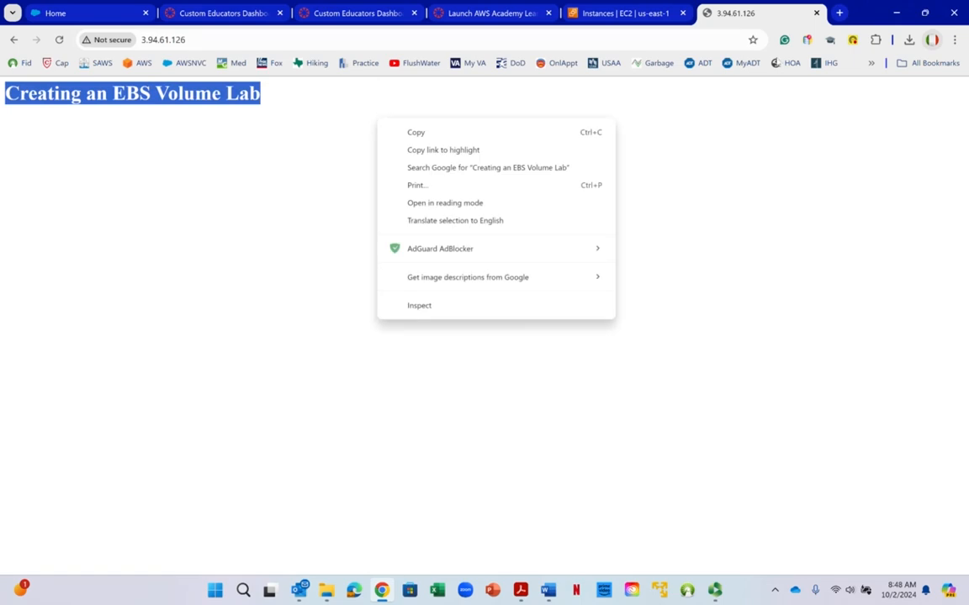
- Switch to the Lab Instruction 7 document in Word and read from step 29 to the Task 13 heading on attaching an EBS volume
left_click(546, 591)
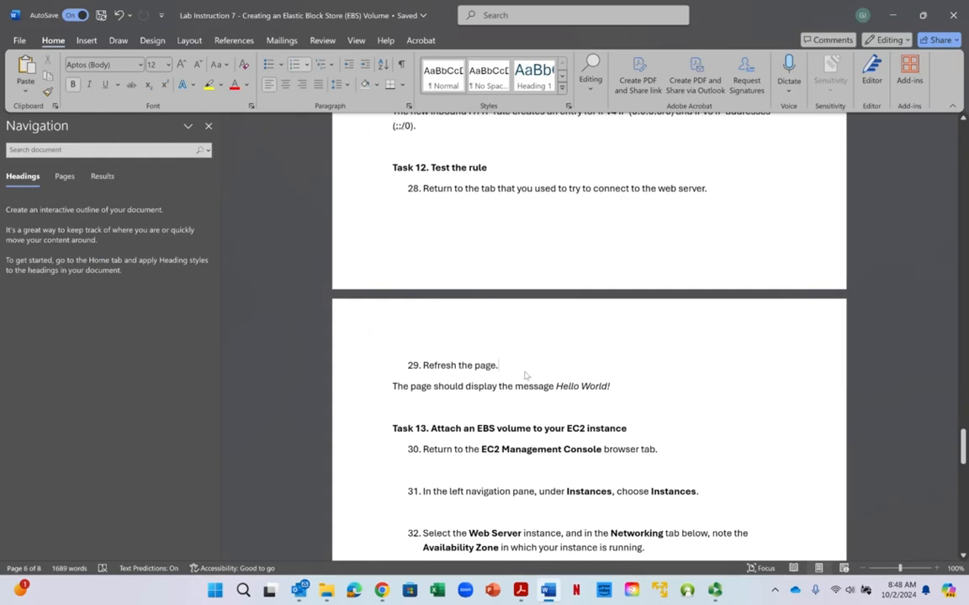
right_click(525, 375)
scroll(492, 387, "down", 1)
scroll(492, 387, "up", 1)
right_click(493, 370)
scroll(420, 280, "down", 2)
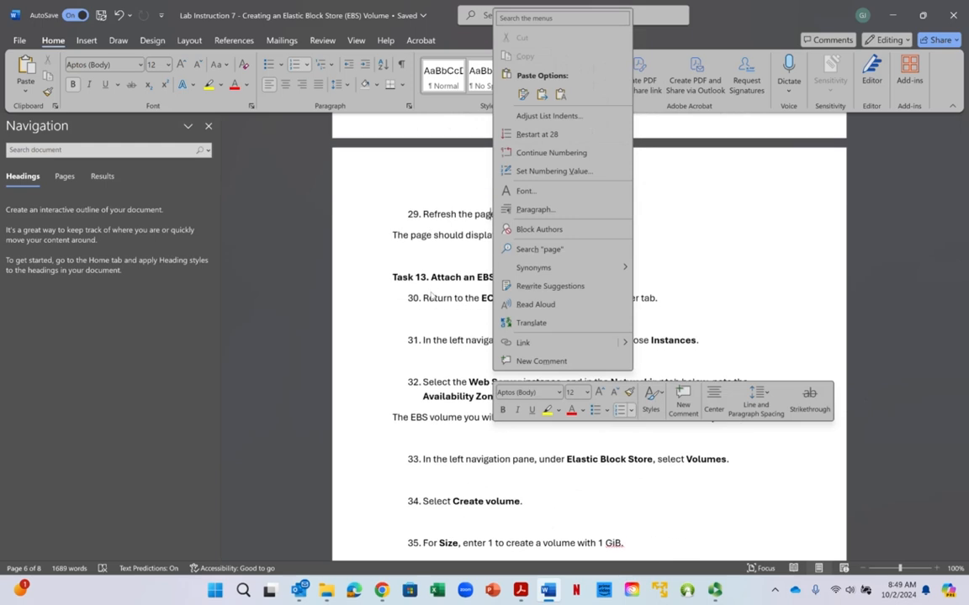
scroll(395, 387, "down", 2)
key("Escape")
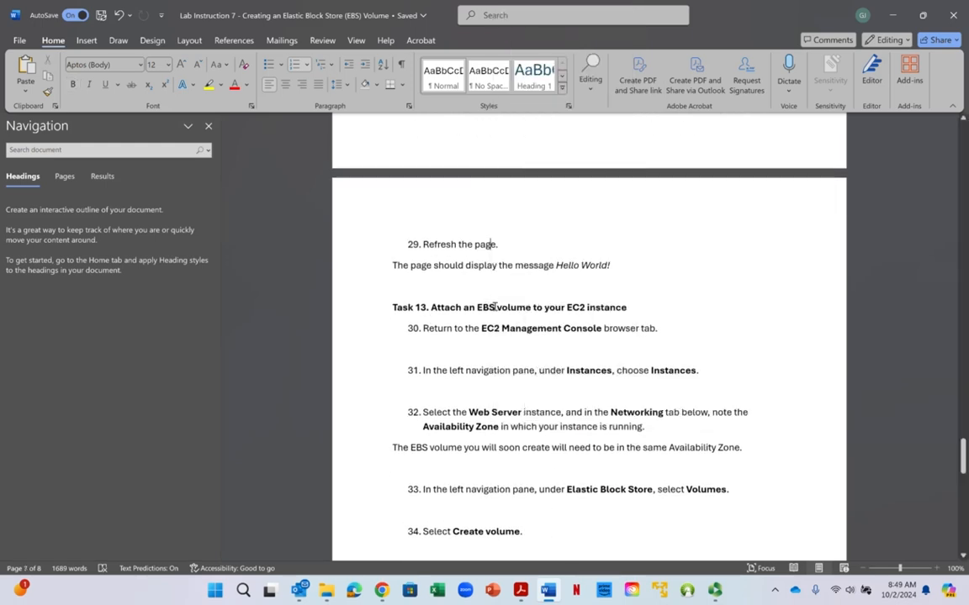
left_click_drag(530, 311, 611, 308)
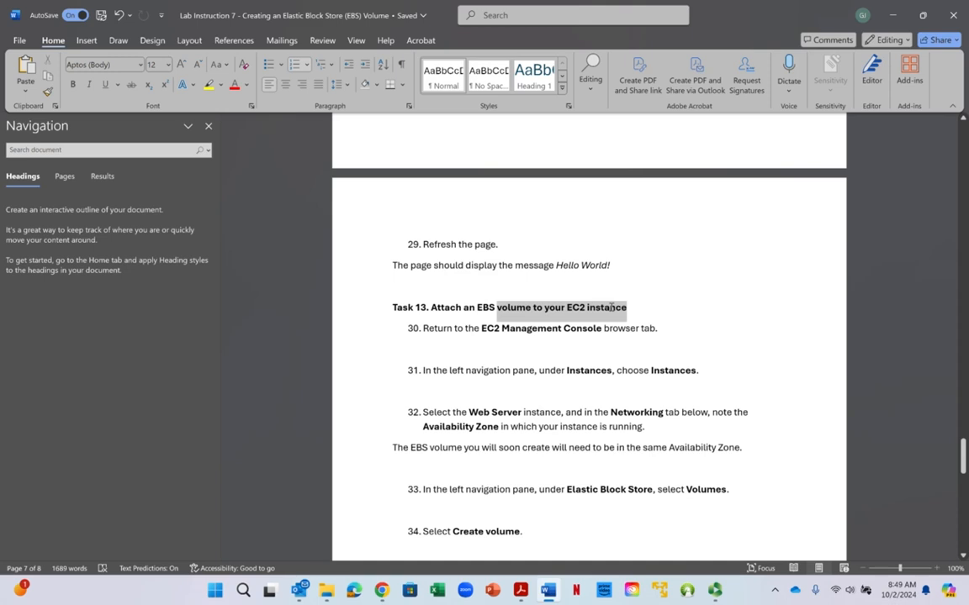
left_click(587, 308)
scroll(583, 305, "down", 1)
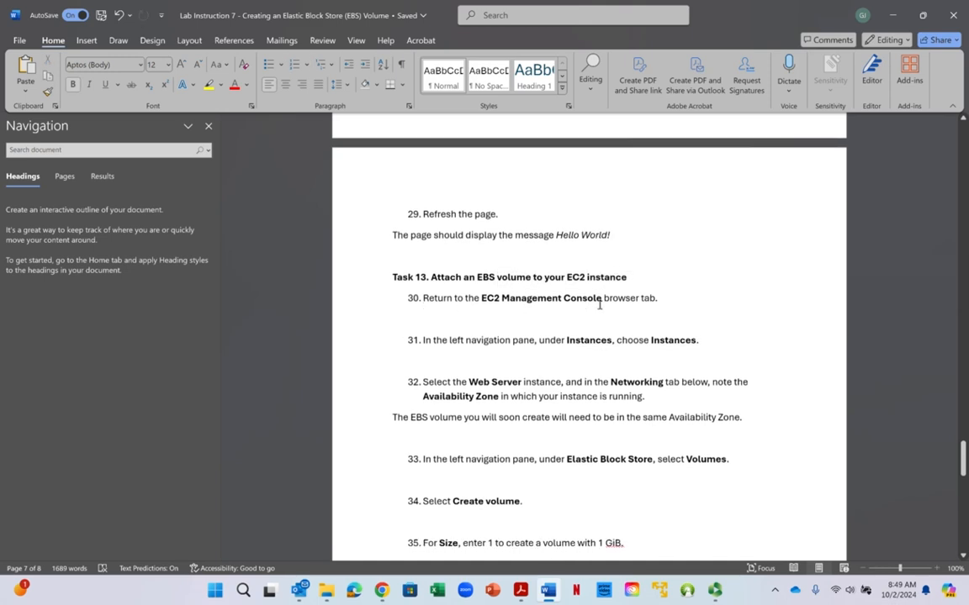
- Read steps 30 to 32 of Task 13 on checking the instance's Availability Zone
right_click(542, 301)
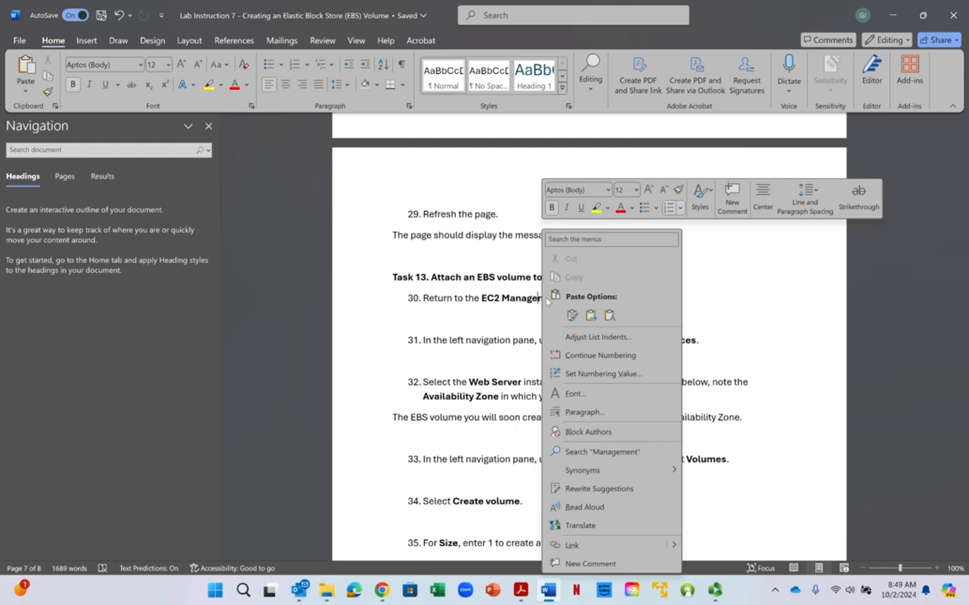
key("Escape")
right_click(474, 302)
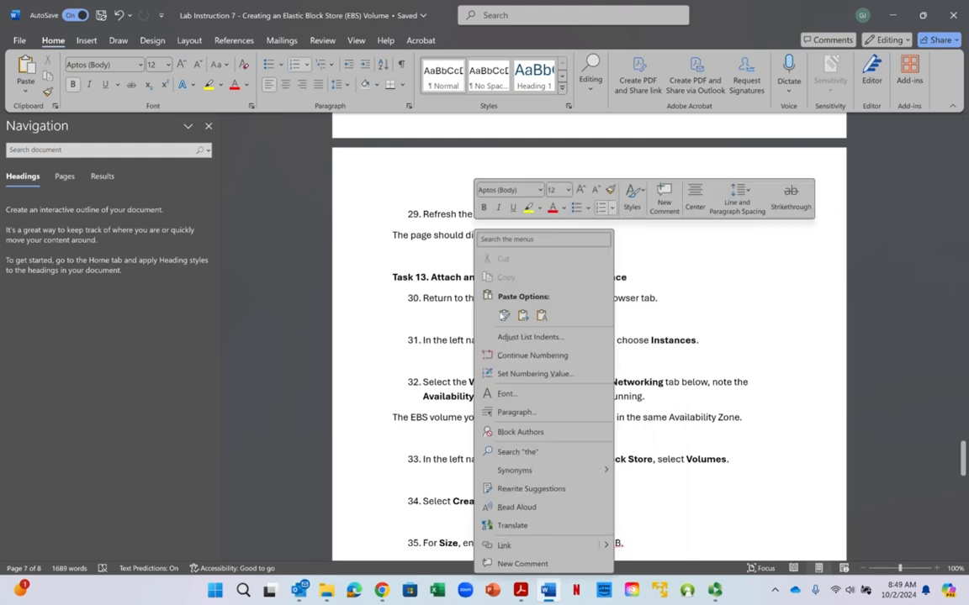
key("Escape")
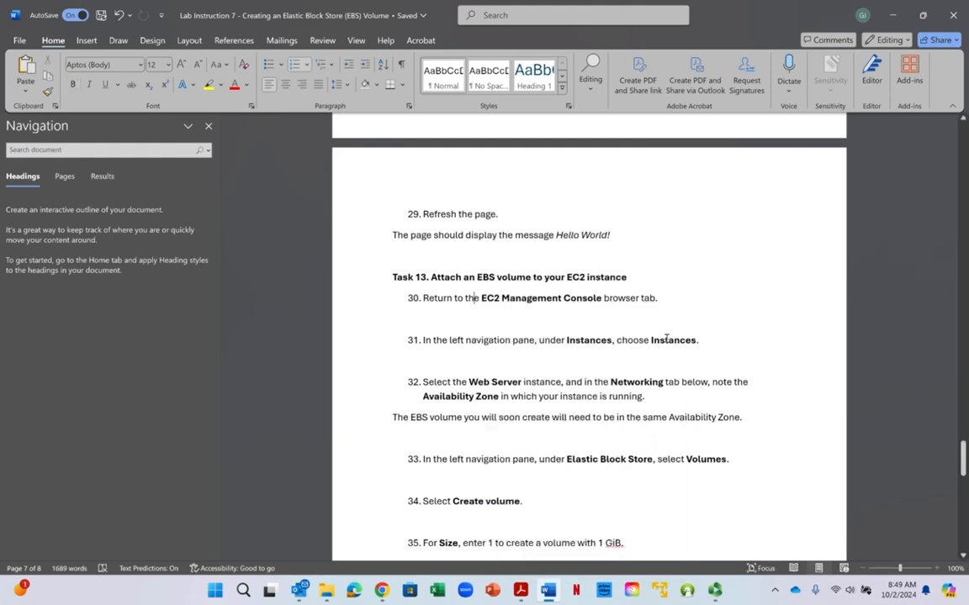
left_click(589, 342)
left_click_drag(480, 396, 595, 396)
left_click(597, 396)
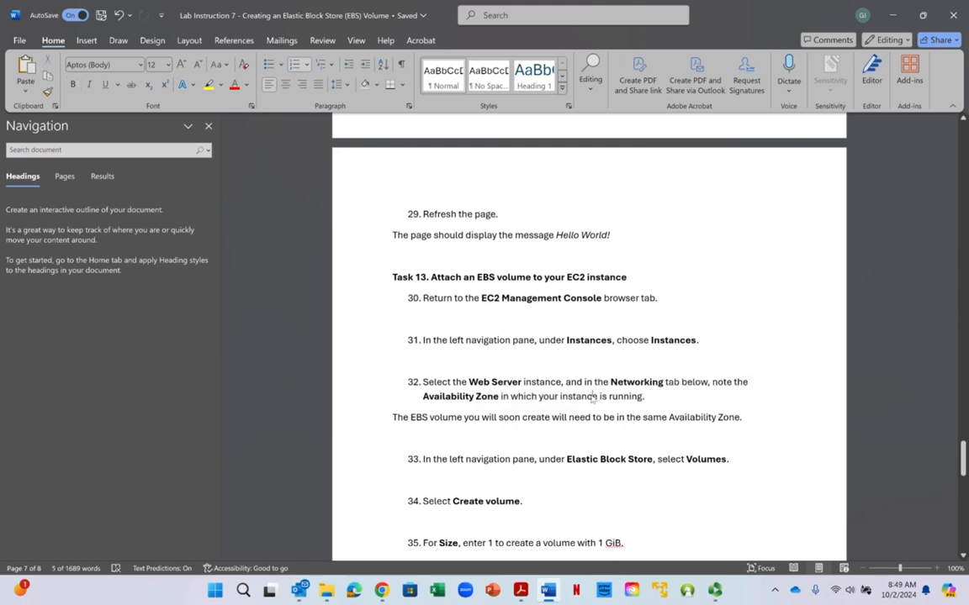
- Return to the EC2 console in the browser, reopen the full instances list and select File-Storage-Server
left_click(894, 15)
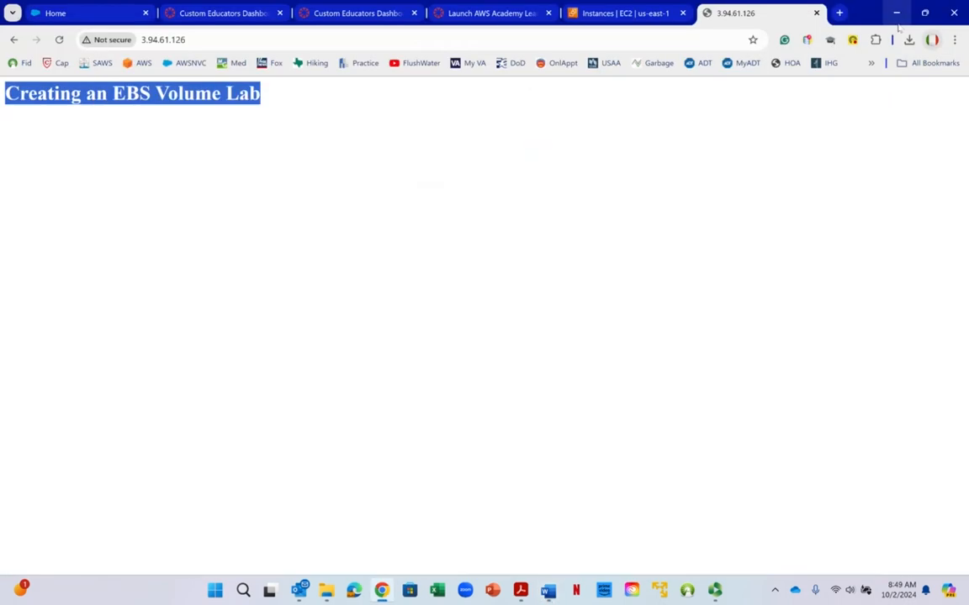
left_click(593, 21)
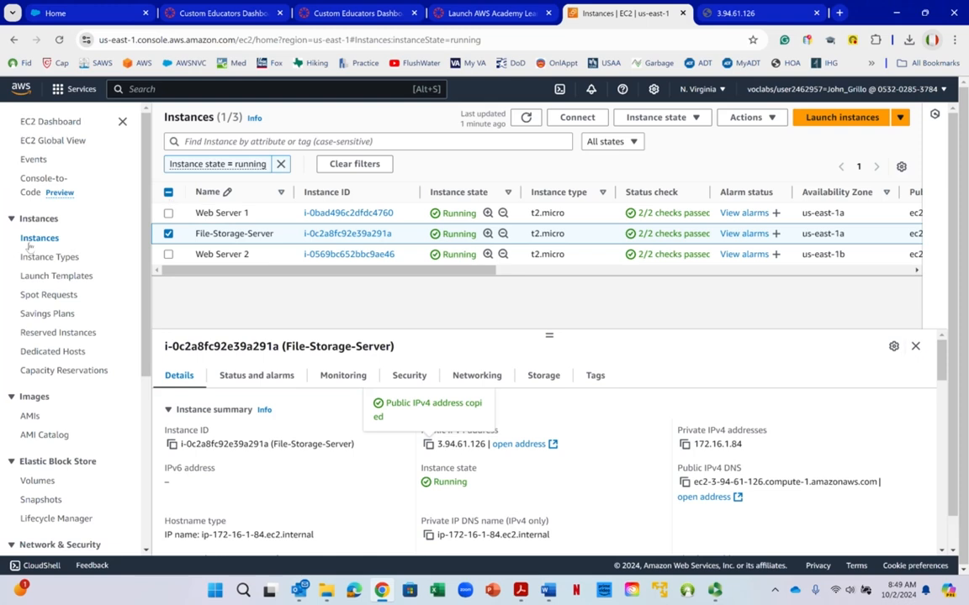
left_click(60, 122)
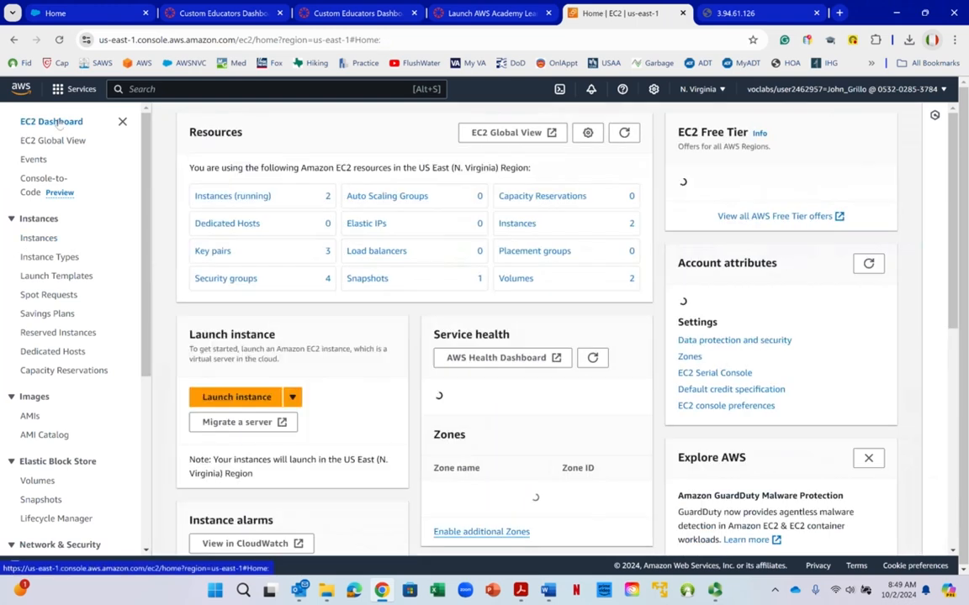
left_click(39, 238)
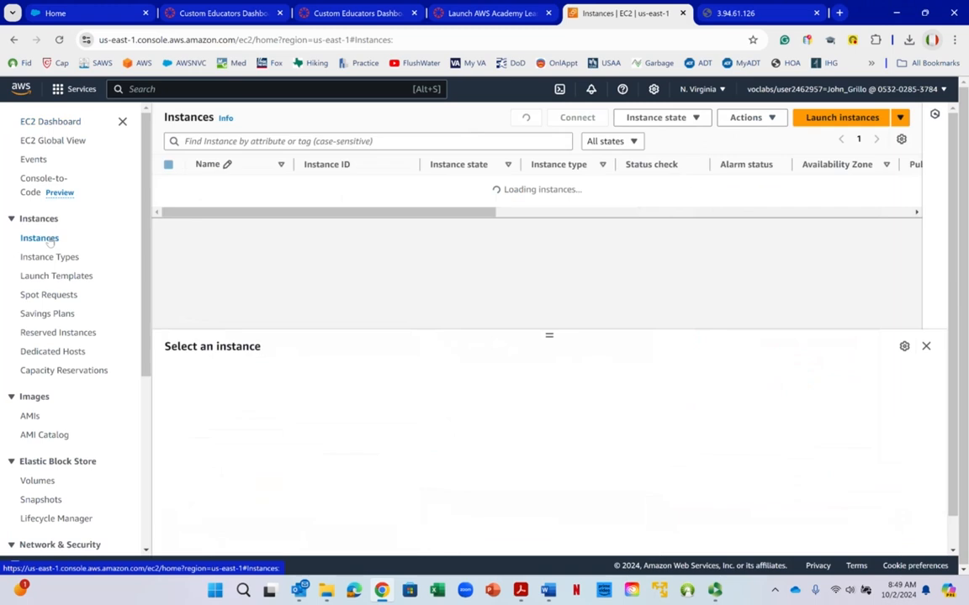
right_click(50, 240)
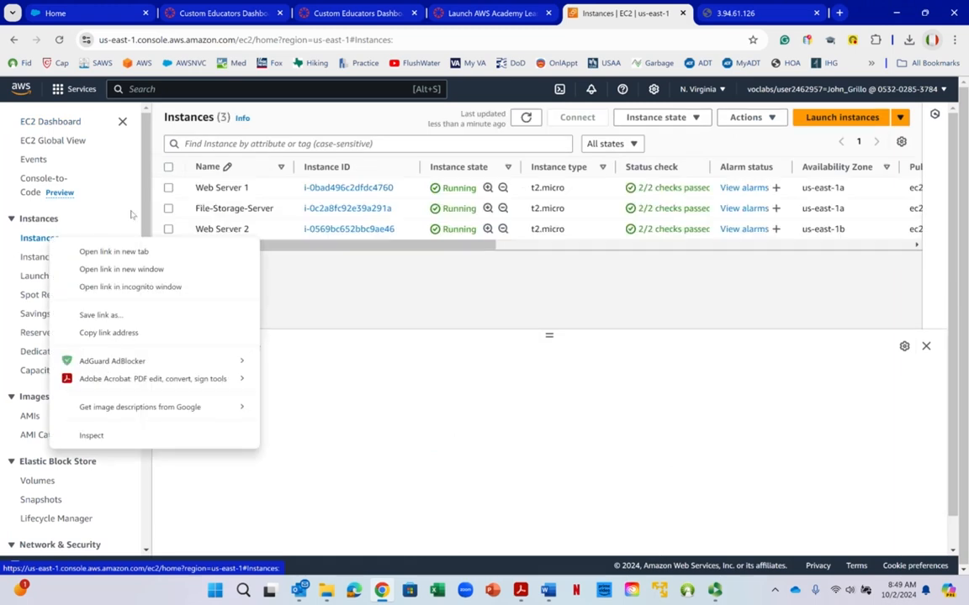
left_click(168, 208)
left_click(168, 208)
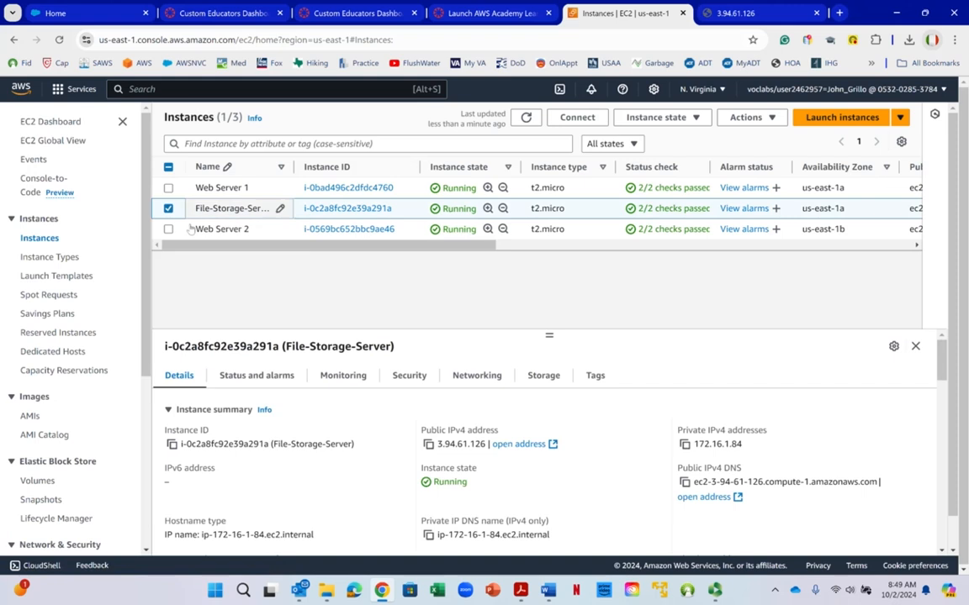
- Review the security details of File-Storage-Server, including its inbound and outbound rules
left_click(405, 380)
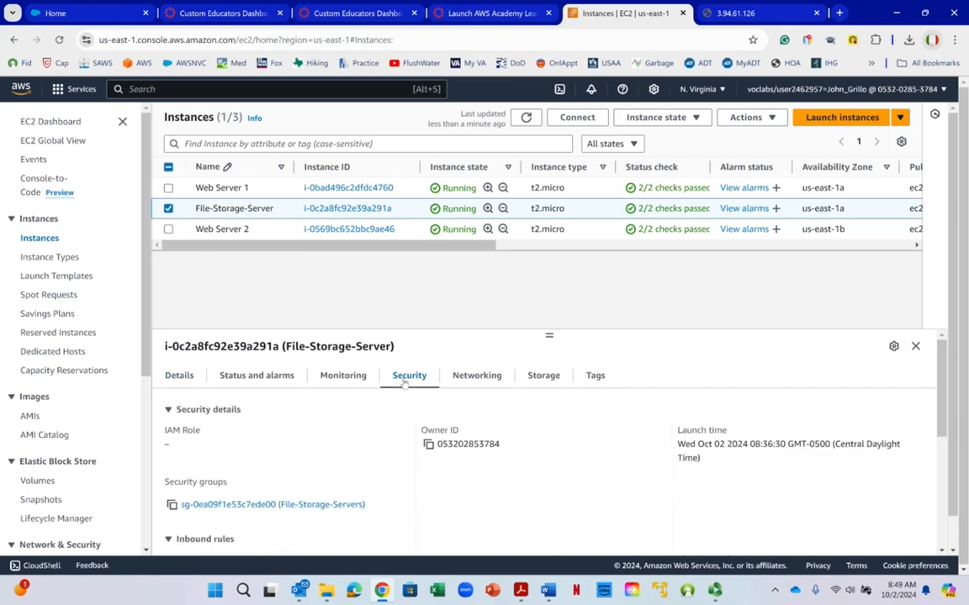
scroll(387, 391, "down", 1)
scroll(367, 402, "down", 3)
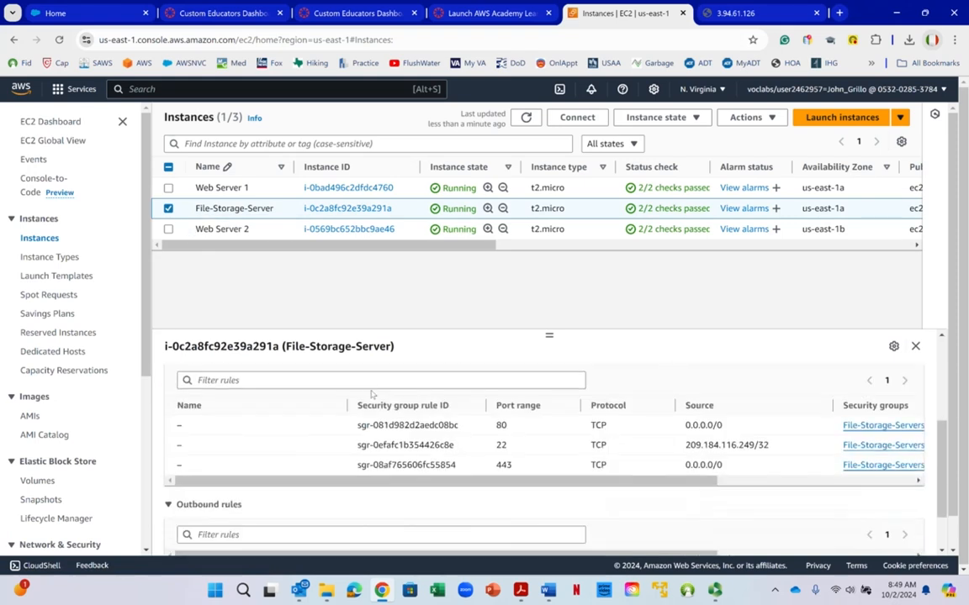
scroll(371, 386, "down", 1)
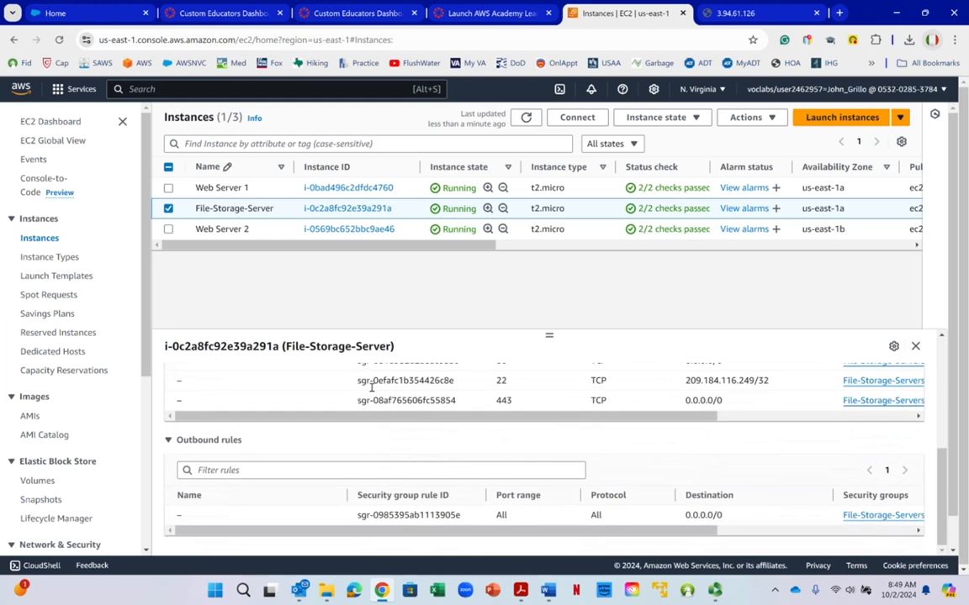
scroll(384, 403, "up", 5)
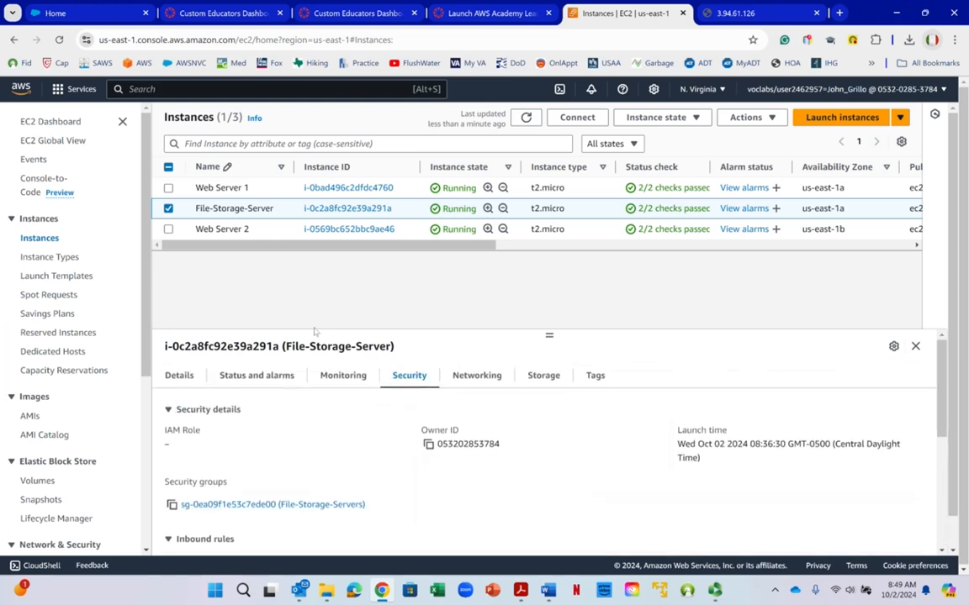
- Examine the networking details of File-Storage-Server to identify its Availability Zone
left_click(477, 375)
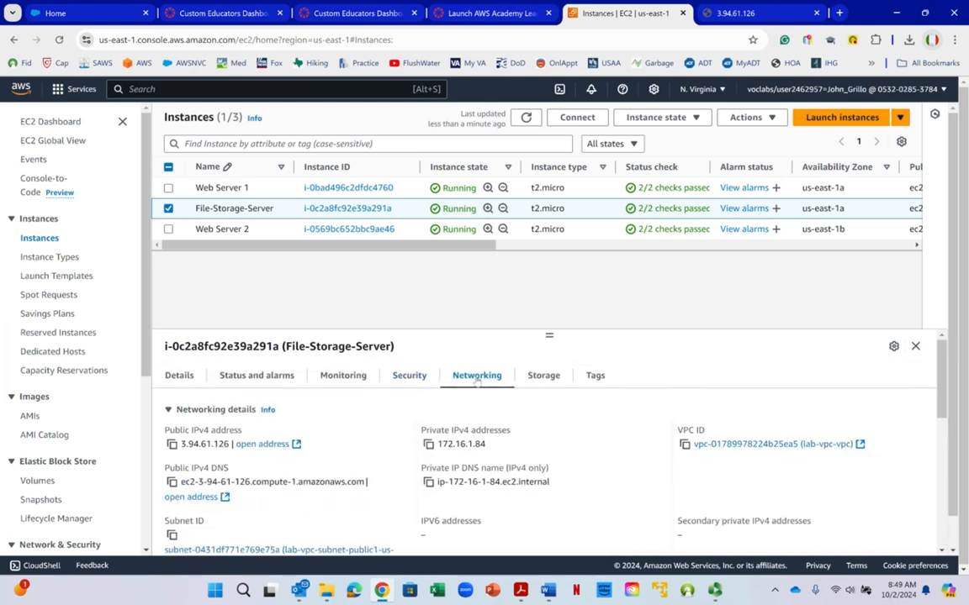
scroll(405, 317, "down", 1)
scroll(405, 317, "down", 1)
scroll(276, 367, "down", 1)
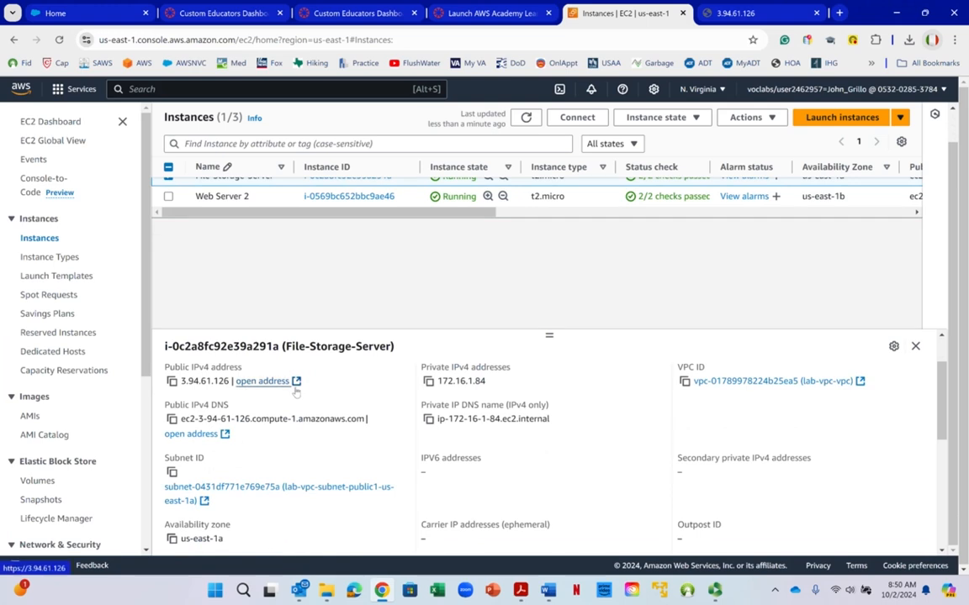
scroll(296, 391, "down", 1)
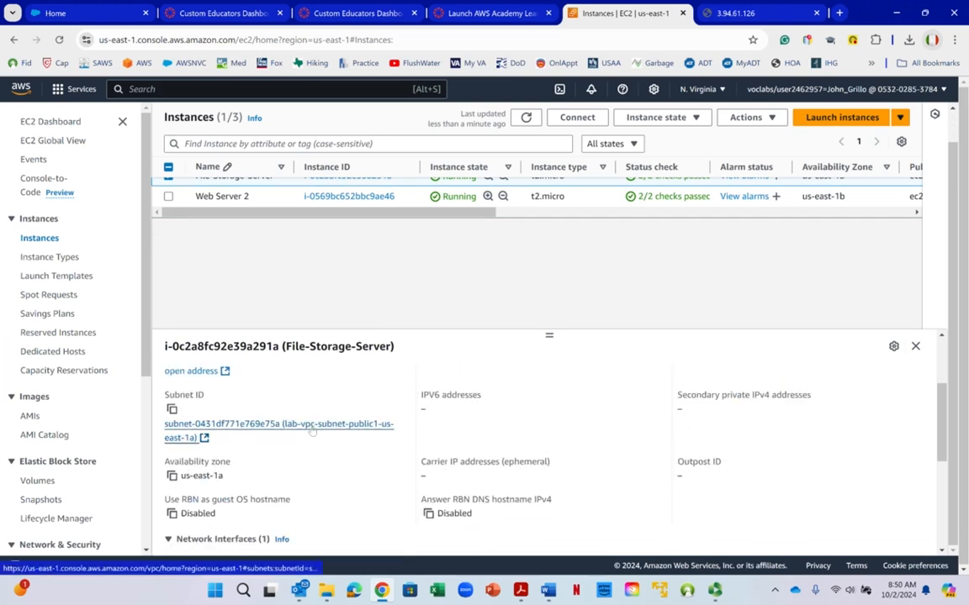
left_click_drag(182, 480, 217, 480)
left_click(217, 479)
right_click(217, 481)
left_click(215, 476)
- Open the subnet of File-Storage-Server in the VPC console and check its IPv4 CIDR range
right_click(343, 432)
left_click(334, 432)
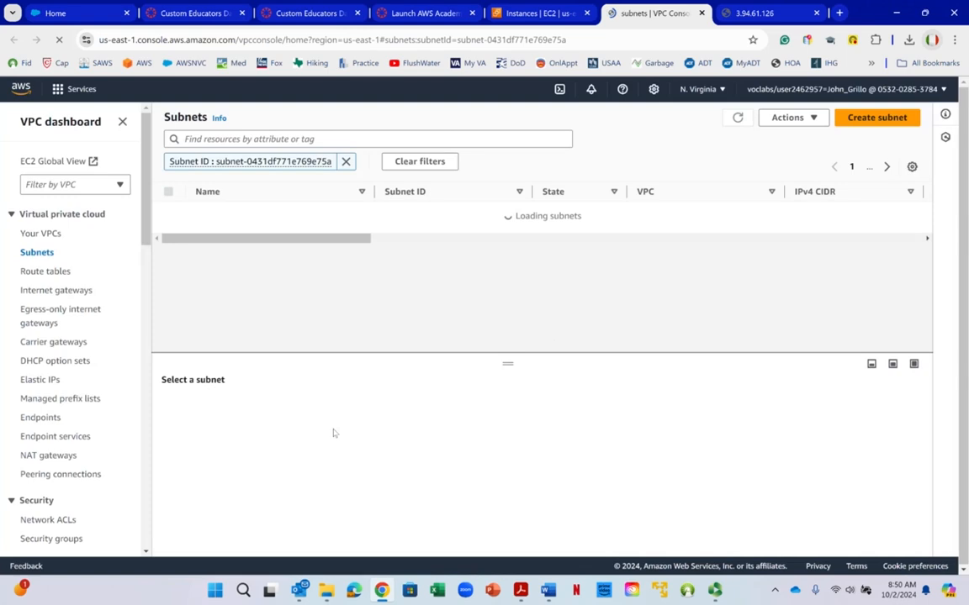
right_click(333, 432)
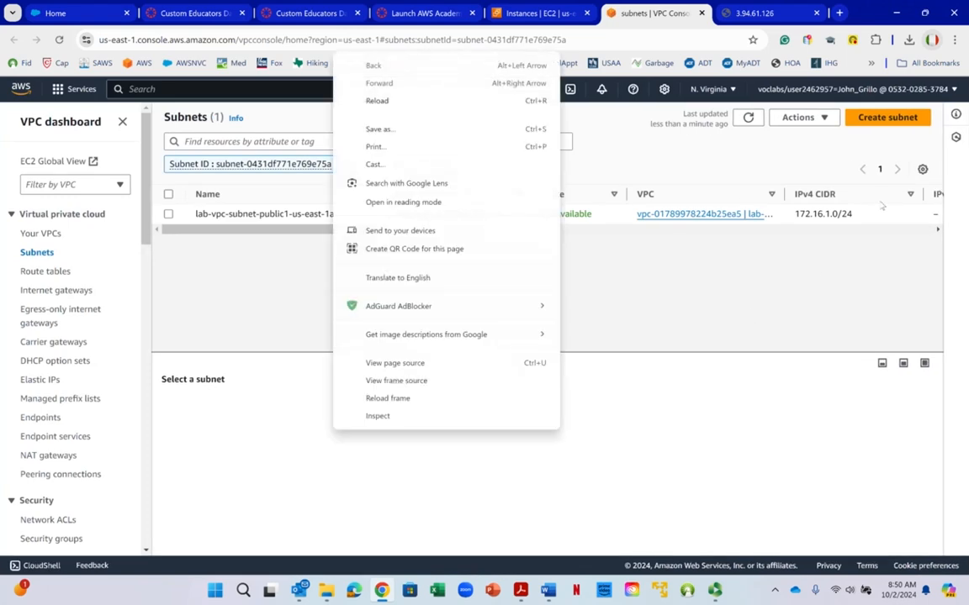
left_click(819, 212)
left_click_drag(795, 216, 852, 214)
- Return to the EC2 instances page and check the Availability Zone of File-Storage-Server
left_click(569, 15)
right_click(568, 14)
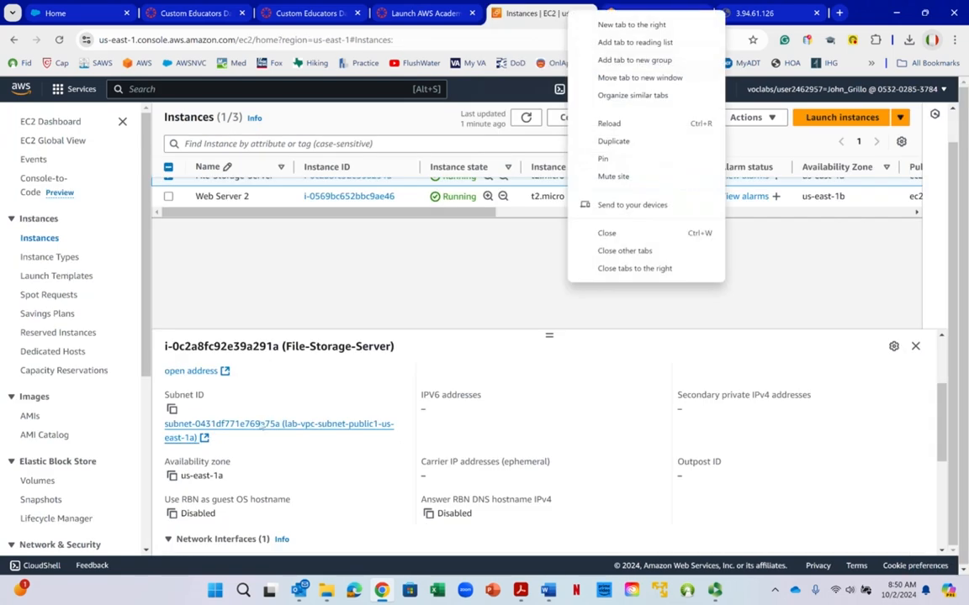
left_click(193, 478)
left_click_drag(182, 477, 204, 475)
left_click(215, 473)
right_click(215, 473)
left_click(204, 473)
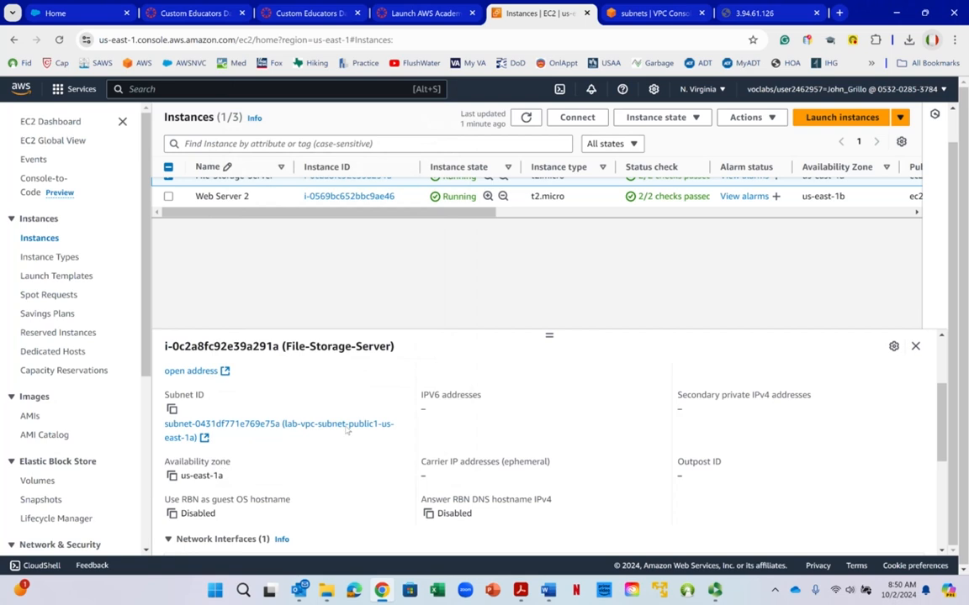
- Switch to the Word lab instructions and read the Availability Zone note and step 33 on opening the Elastic Block Store volumes
left_click(547, 591)
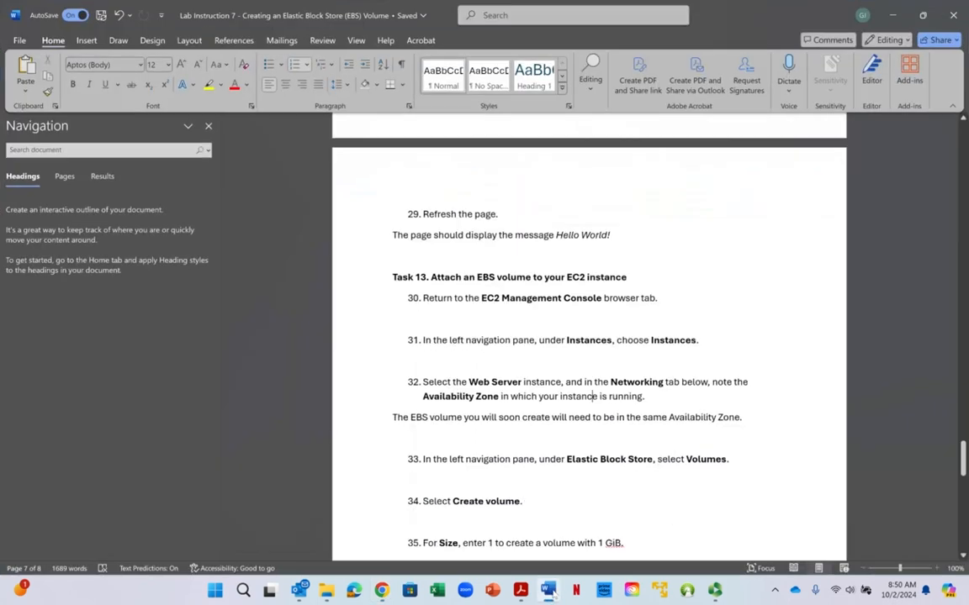
scroll(637, 354, "down", 1)
right_click(637, 353)
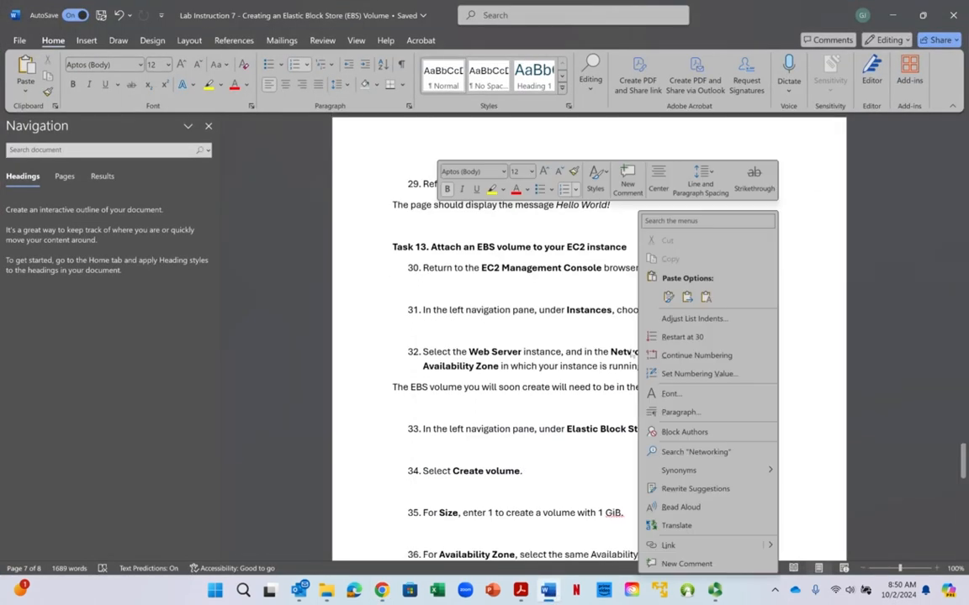
scroll(521, 373, "up", 1)
scroll(522, 373, "down", 2)
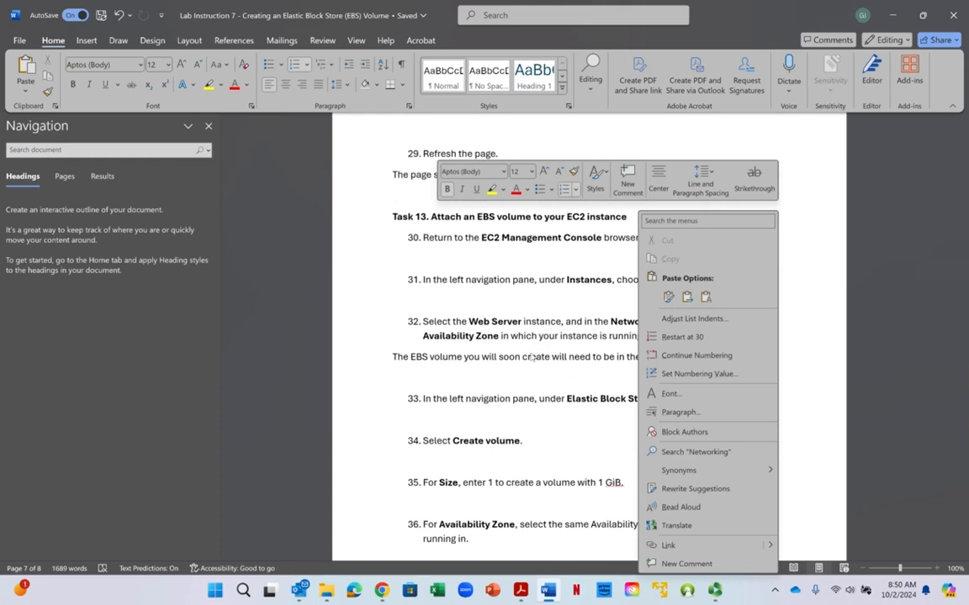
key("Escape")
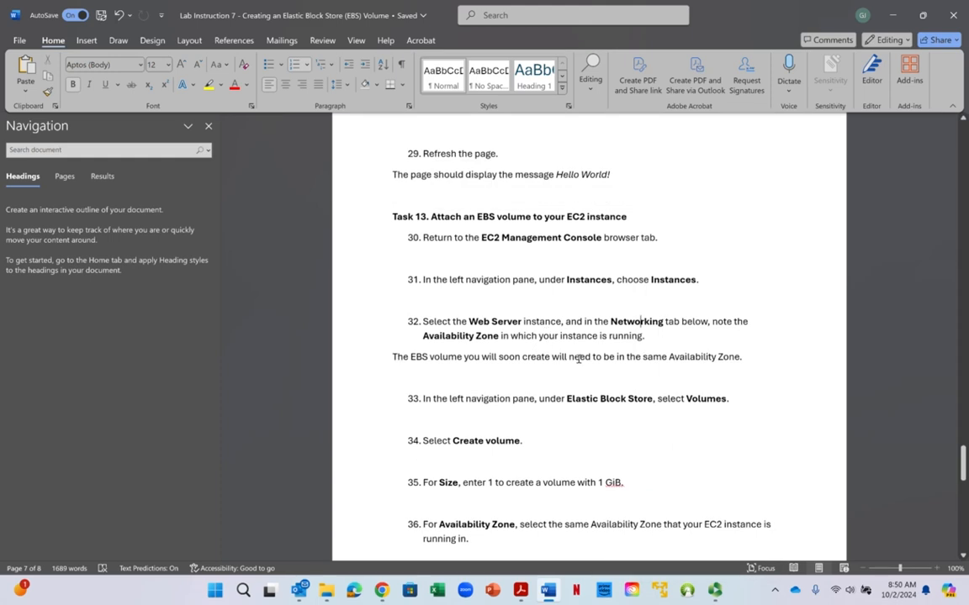
right_click(691, 358)
key("Escape")
left_click_drag(449, 399, 632, 395)
left_click(631, 395)
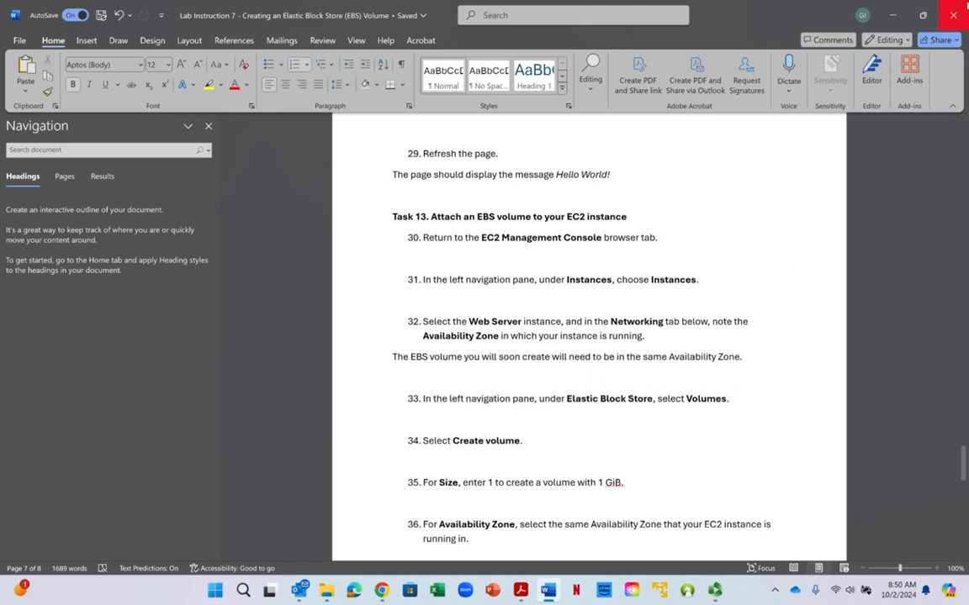
- Return to the EC2 console in the browser, open the Elastic Block Store volumes list and start creating a new volume
left_click(952, 14)
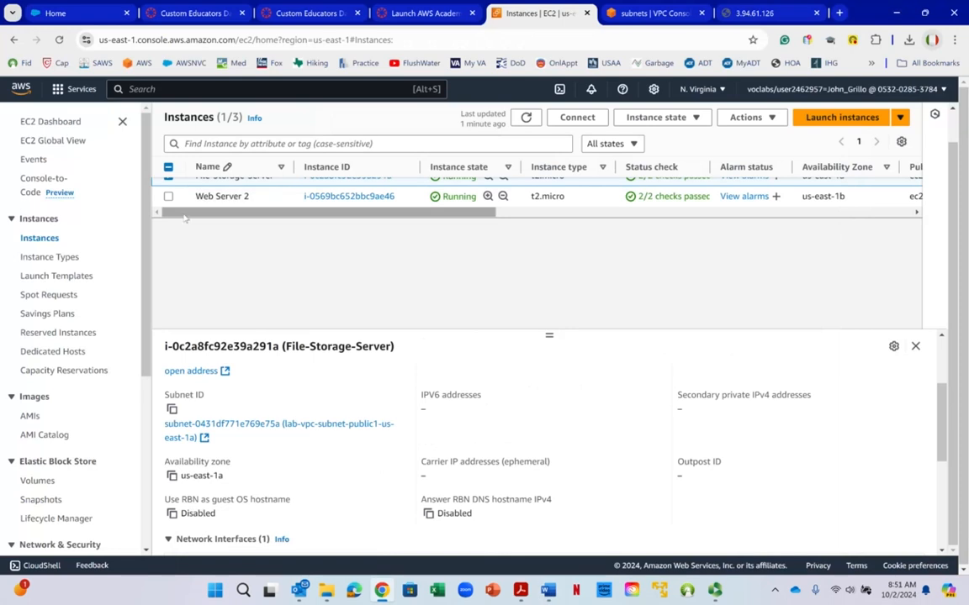
scroll(52, 225, "down", 1)
scroll(63, 249, "down", 2)
right_click(37, 286)
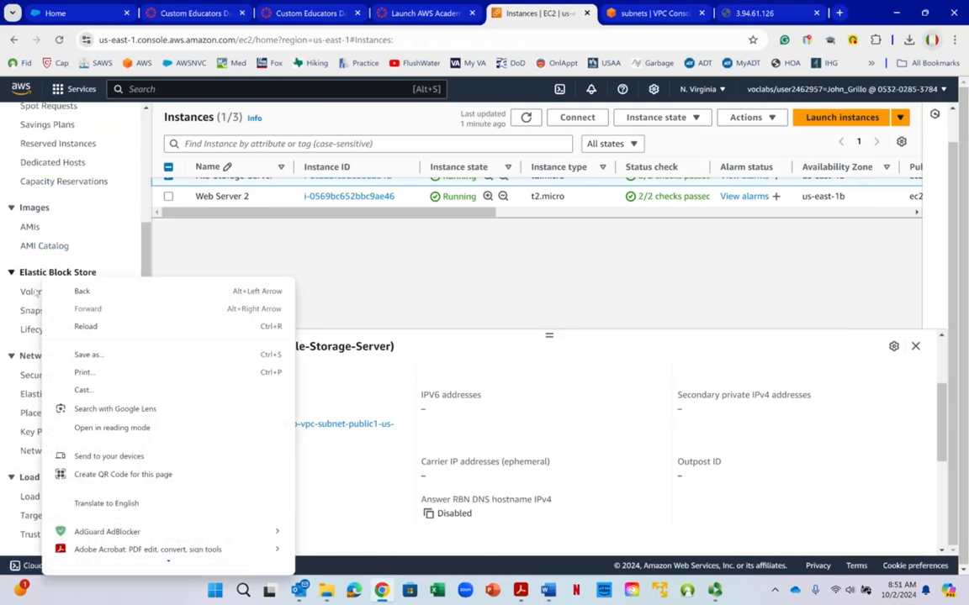
left_click(33, 291)
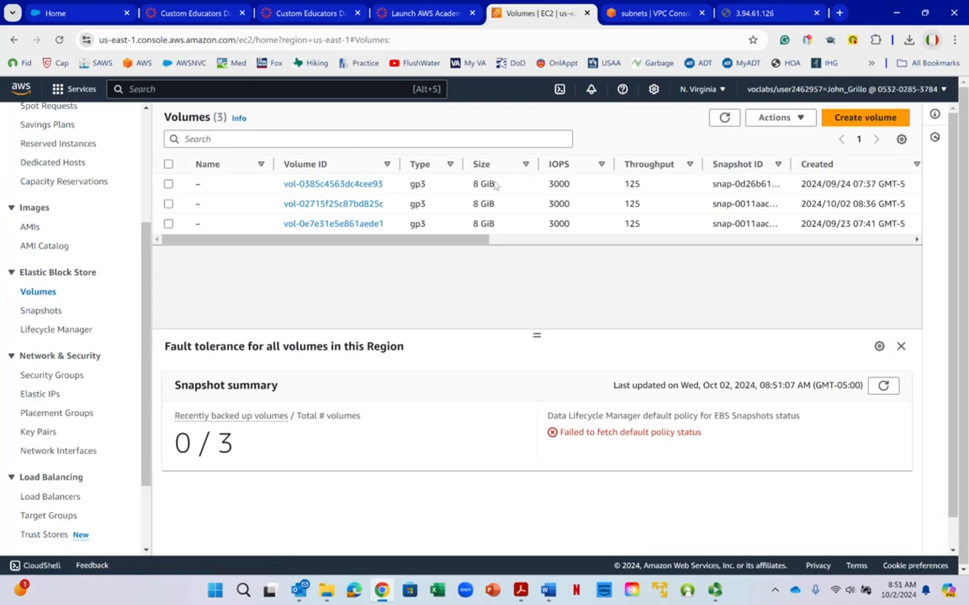
left_click(845, 123)
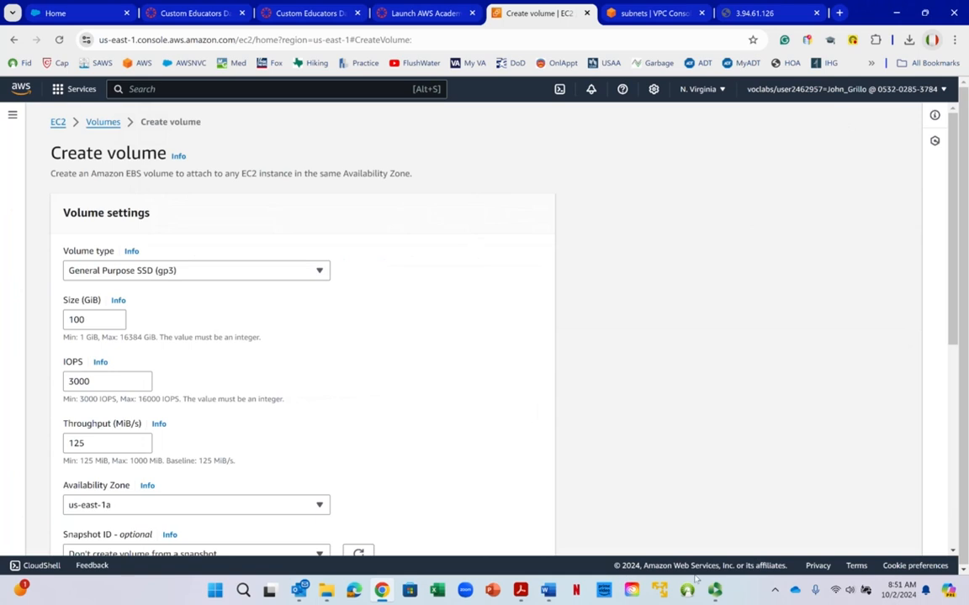
- Check steps 35 to 37 of the Word lab instructions for the new volume's settings
left_click(548, 591)
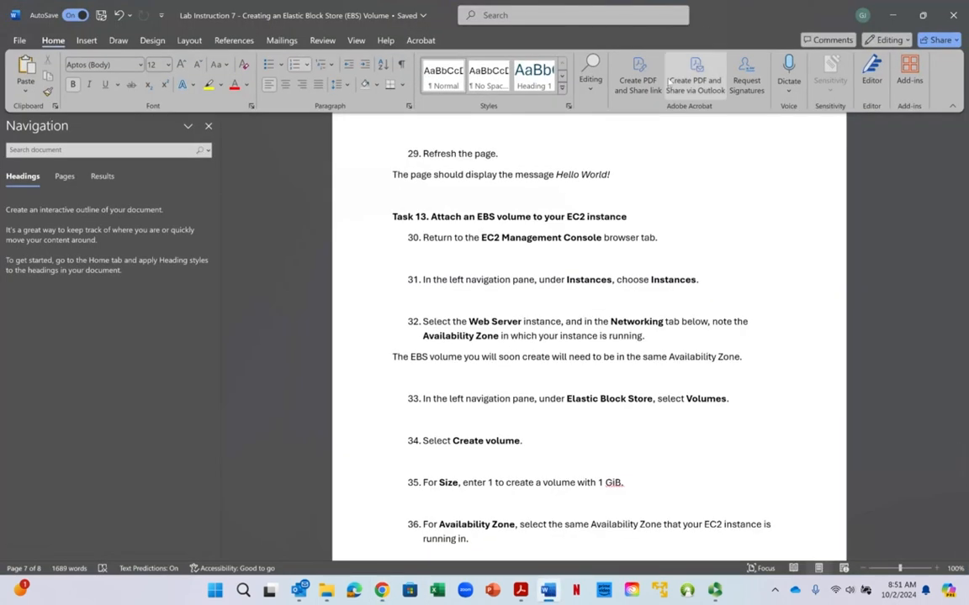
scroll(549, 499, "down", 1)
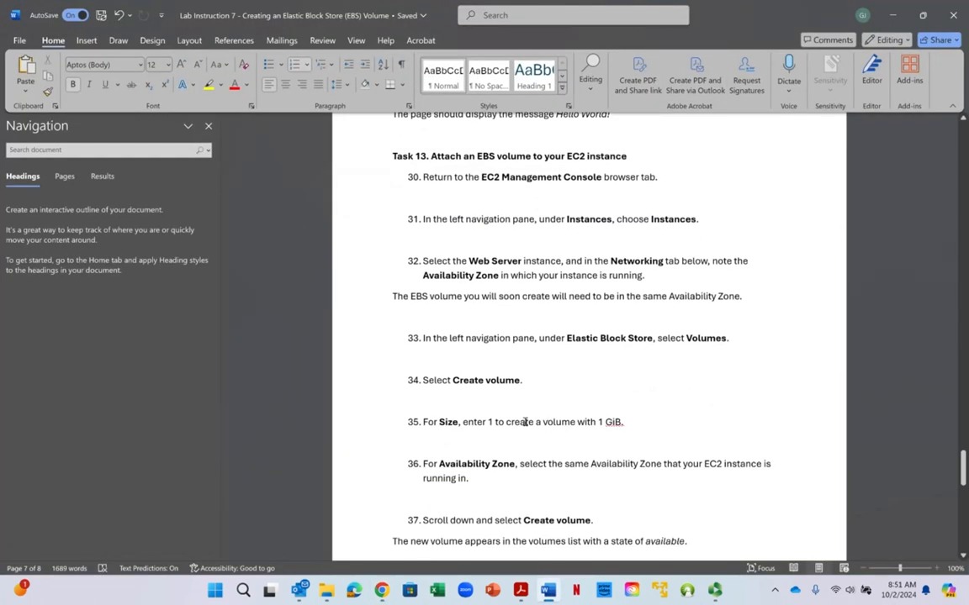
left_click(893, 15)
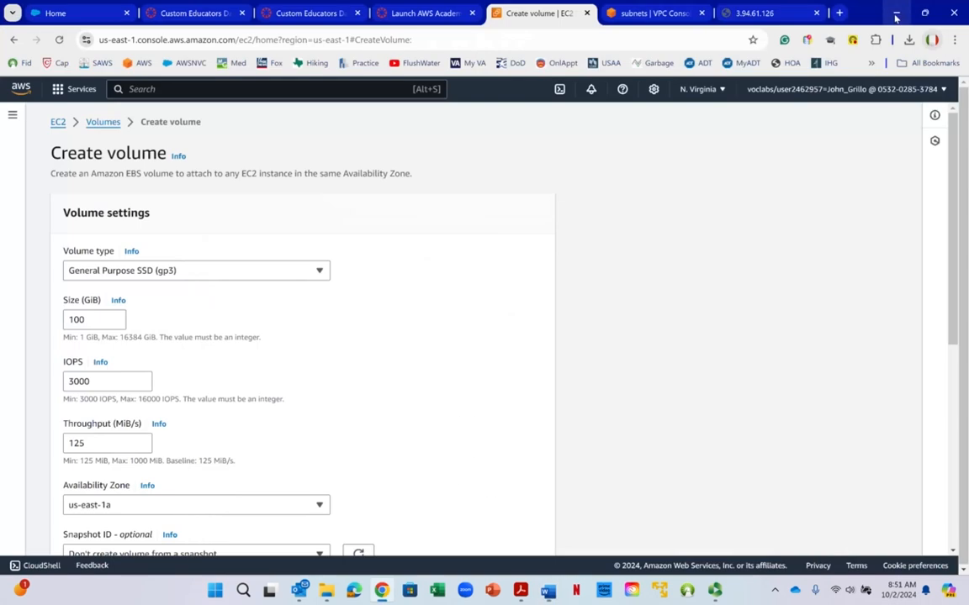
- Set the new volume's size to 1 GiB
right_click(89, 322)
left_click(560, 322)
right_click(39, 324)
left_click(102, 328)
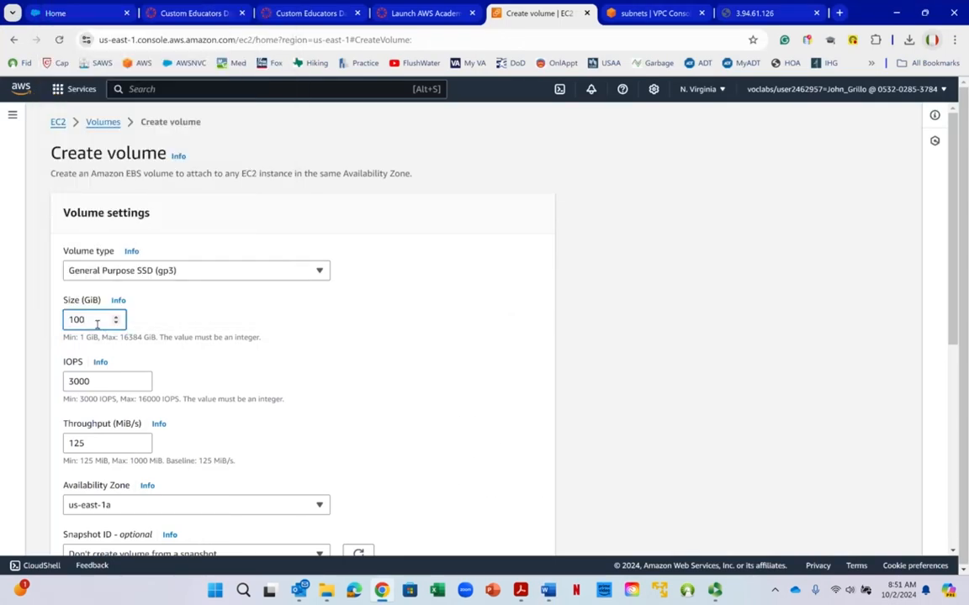
left_click_drag(97, 325, 22, 319)
type("1")
scroll(288, 325, "down", 1)
scroll(305, 372, "up", 1)
right_click(302, 374)
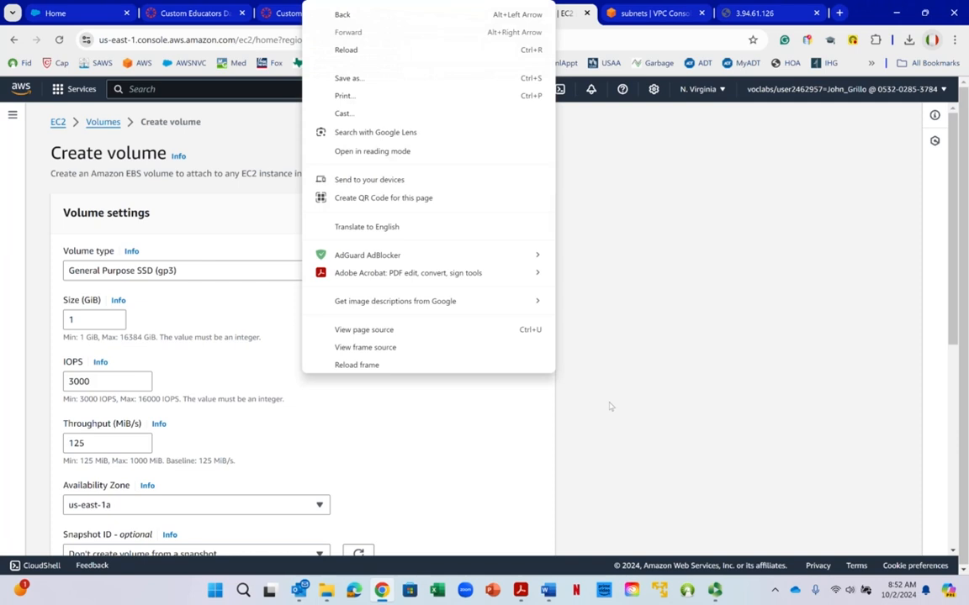
left_click(317, 410)
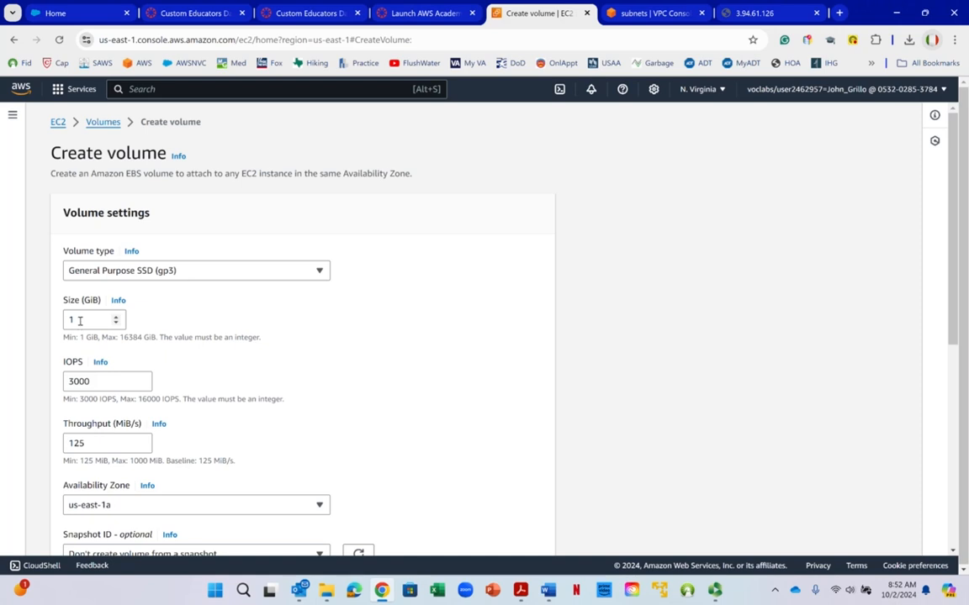
- Choose us-east-1a as the new volume's Availability Zone
scroll(333, 374, "down", 2)
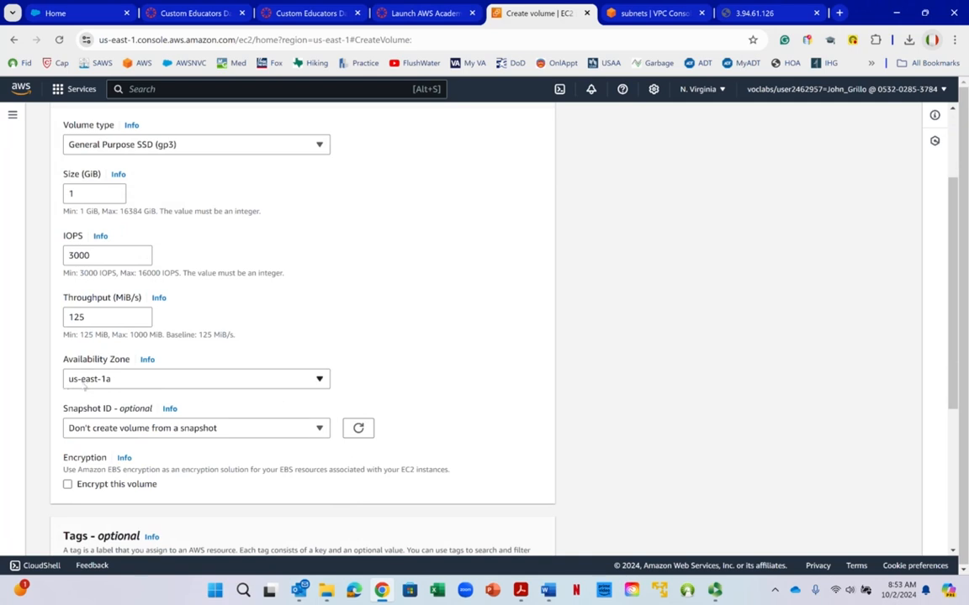
left_click(85, 384)
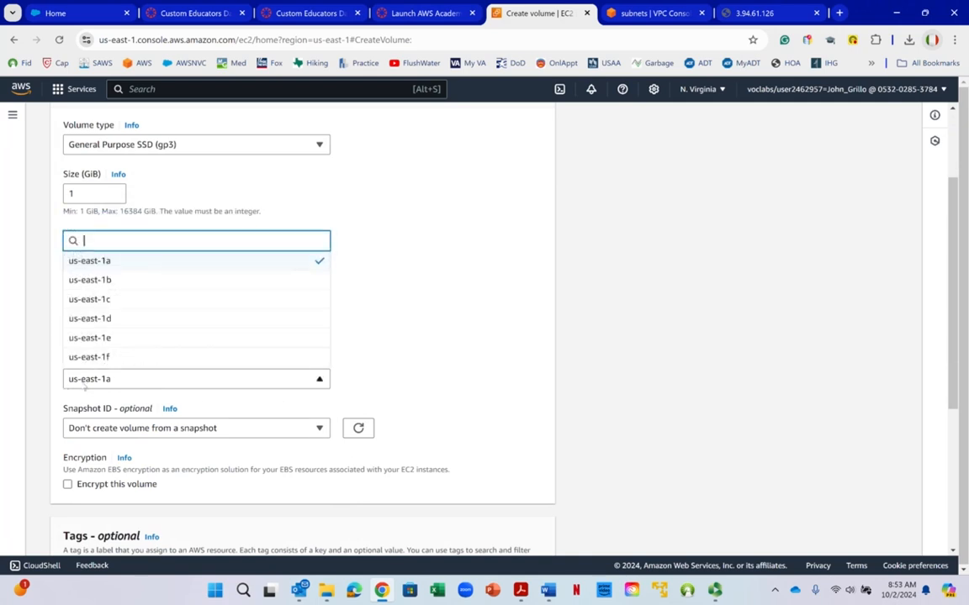
left_click(82, 260)
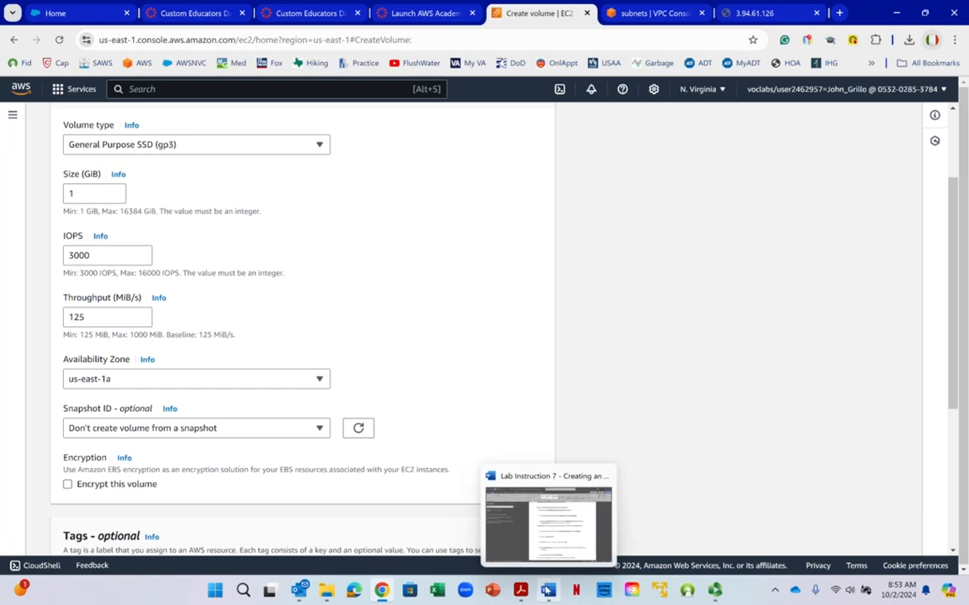
- Switch to the Word lab instructions and review steps 36 to 38 on finishing and attaching the volume
left_click(549, 591)
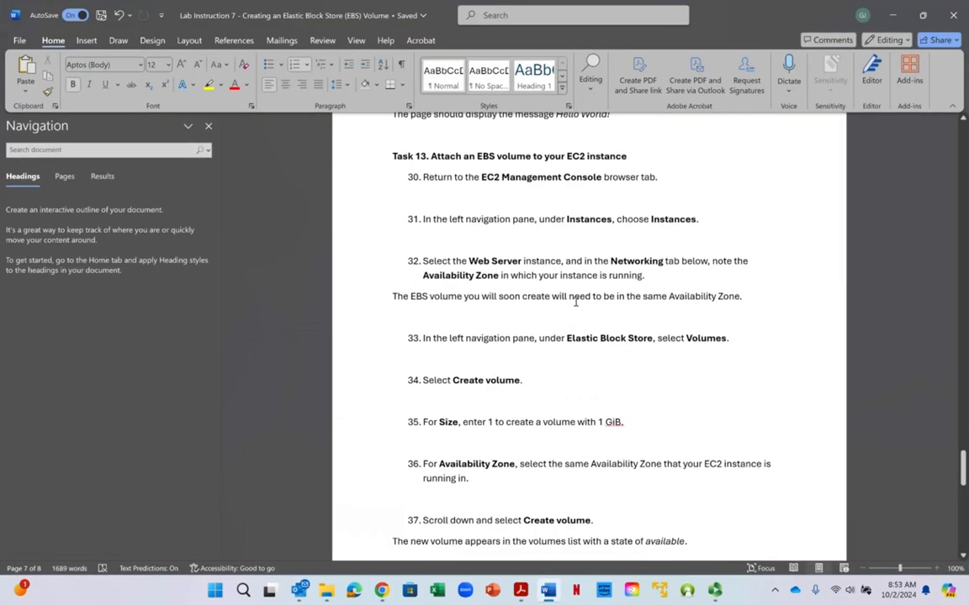
scroll(520, 257, "down", 3)
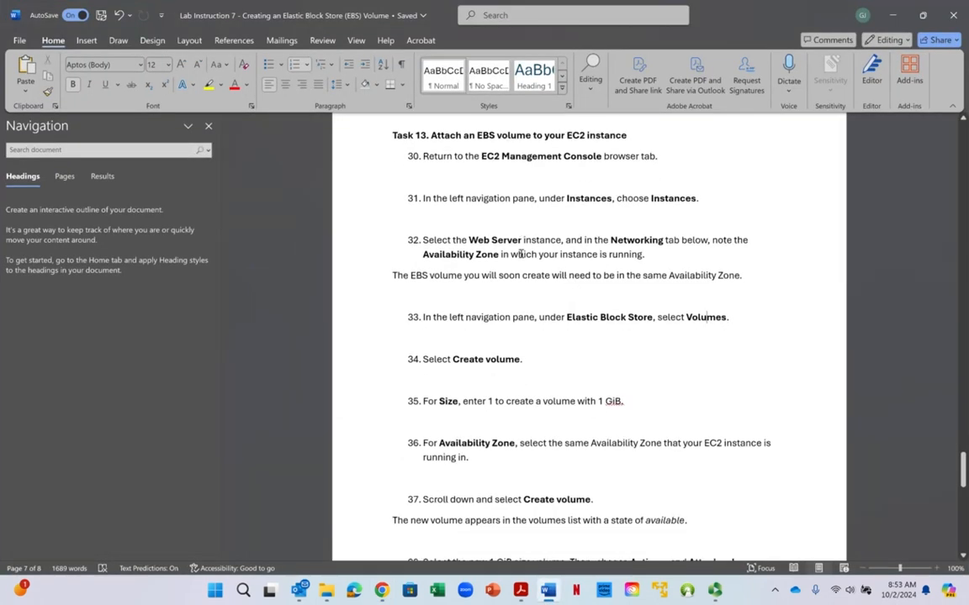
scroll(520, 263, "down", 2)
left_click_drag(517, 283, 713, 302)
left_click(531, 284)
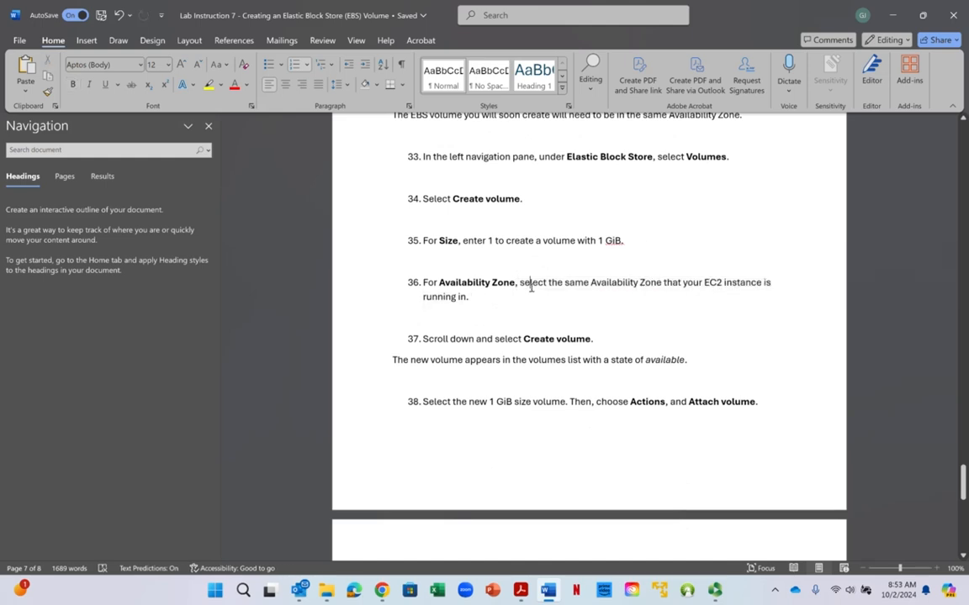
- Return to the browser, create the volume with the current settings and refresh the volumes list
left_click(897, 15)
scroll(395, 304, "down", 5)
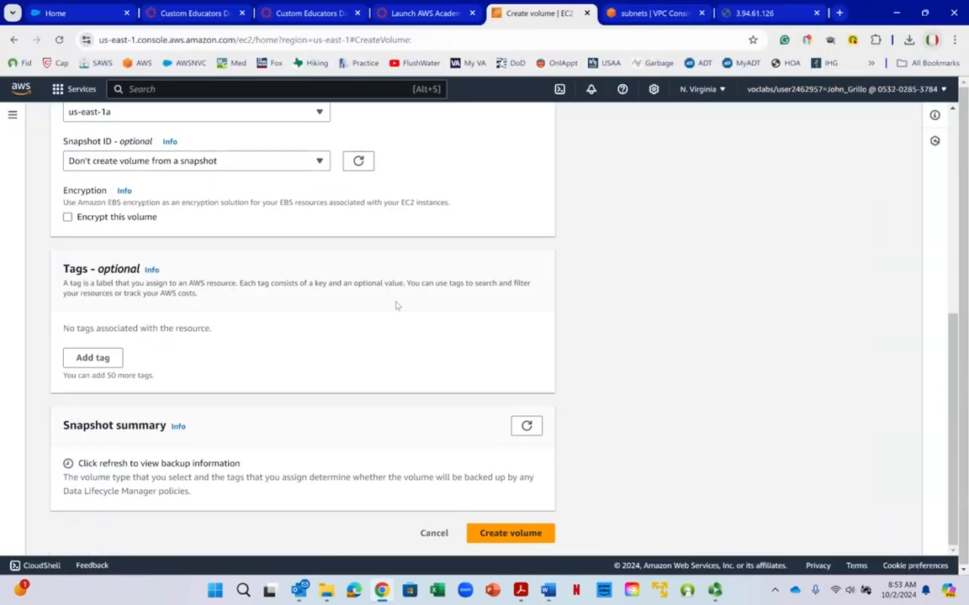
left_click(502, 535)
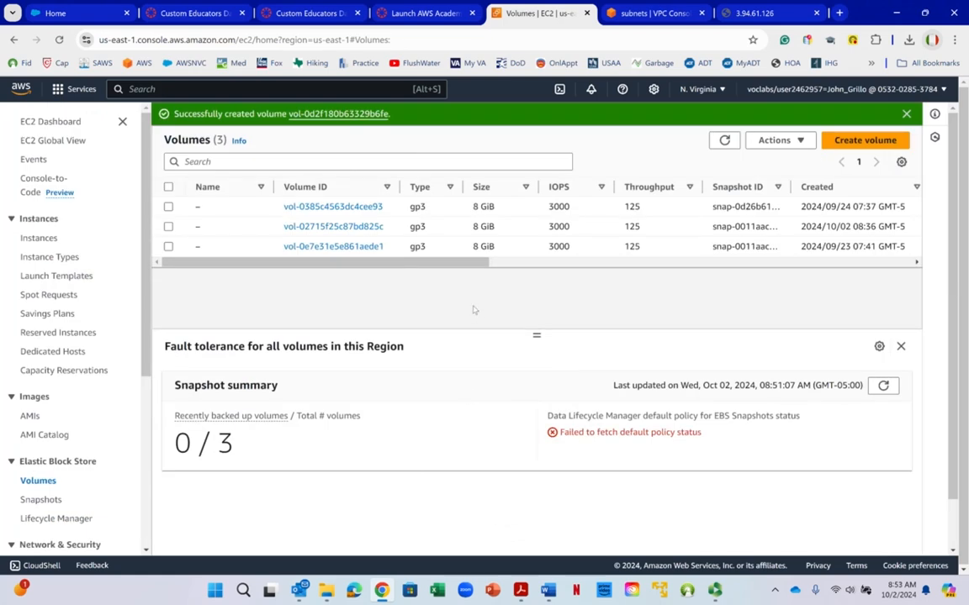
left_click(727, 141)
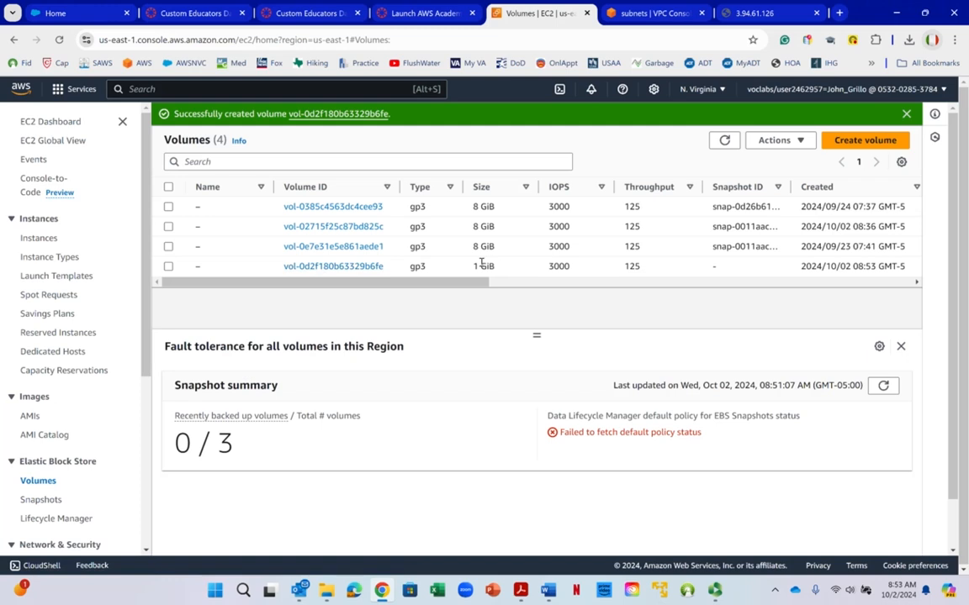
- Select the new 1 GiB volume in the list and view its details
left_click_drag(473, 266, 495, 266)
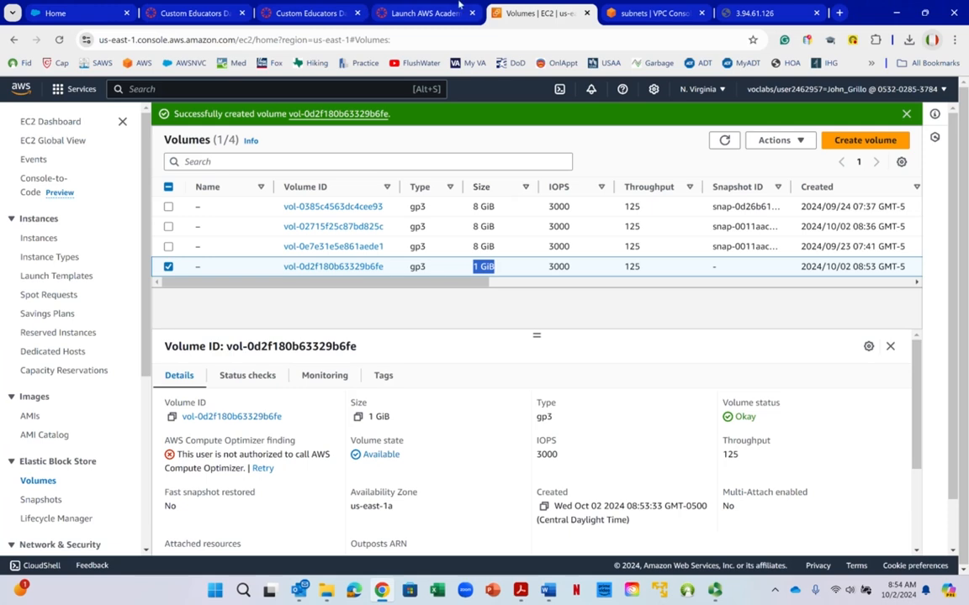
left_click_drag(479, 283, 440, 302)
right_click(440, 300)
left_click(426, 301)
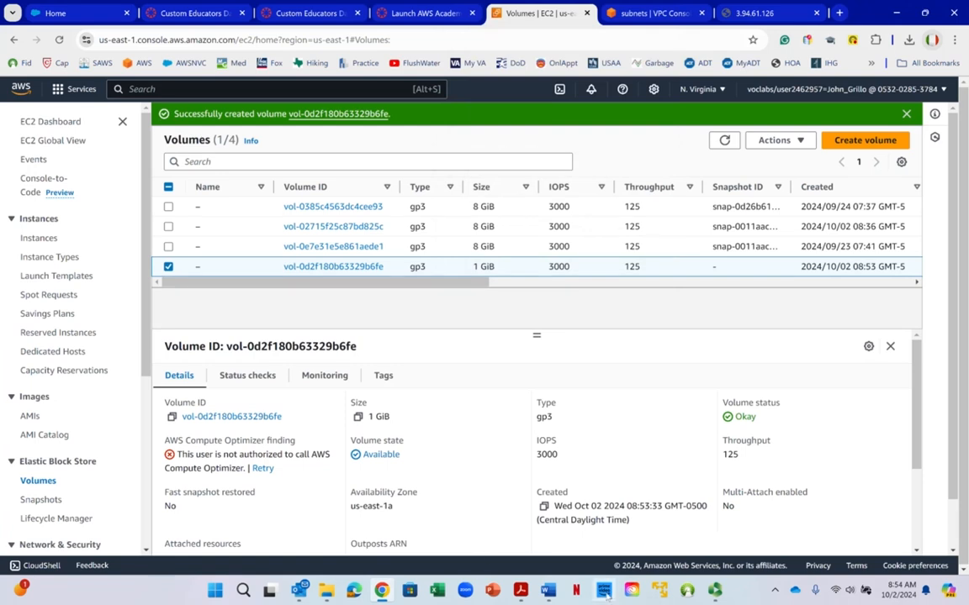
- Read steps 38 to 40 of the Word lab instructions on attaching the new volume to the EC2 instance
left_click(548, 591)
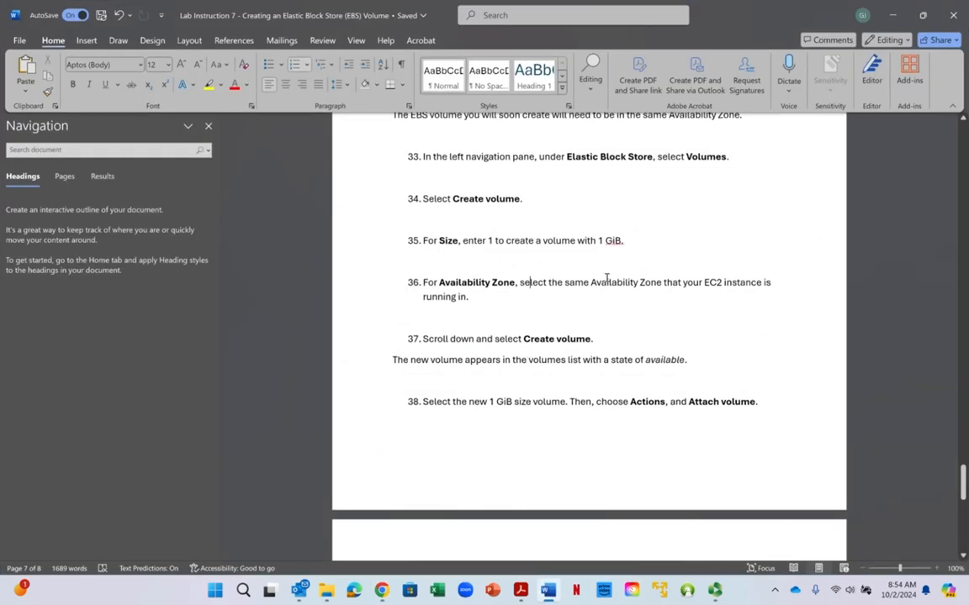
scroll(603, 284, "down", 3)
left_click(530, 192)
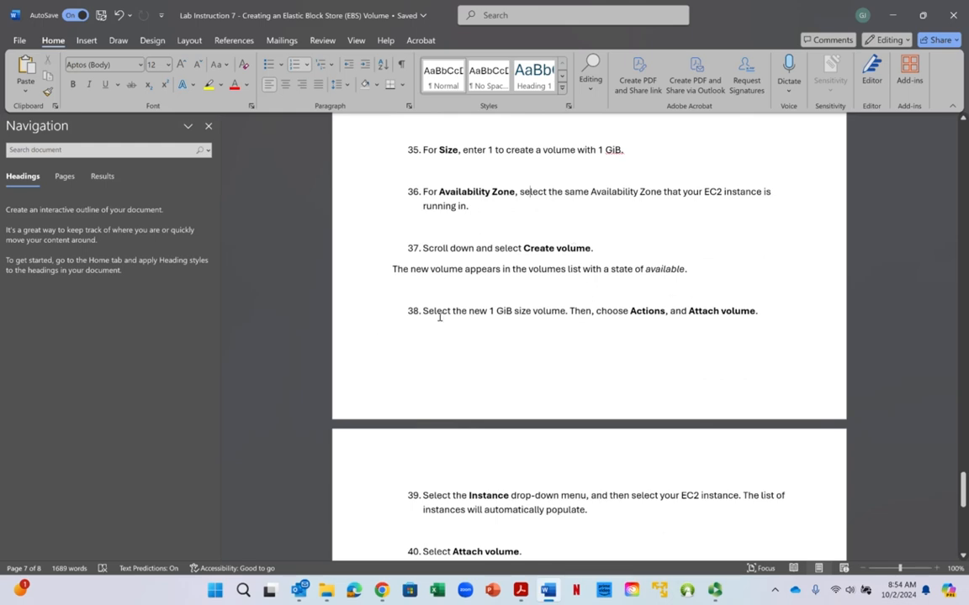
left_click_drag(439, 313, 519, 314)
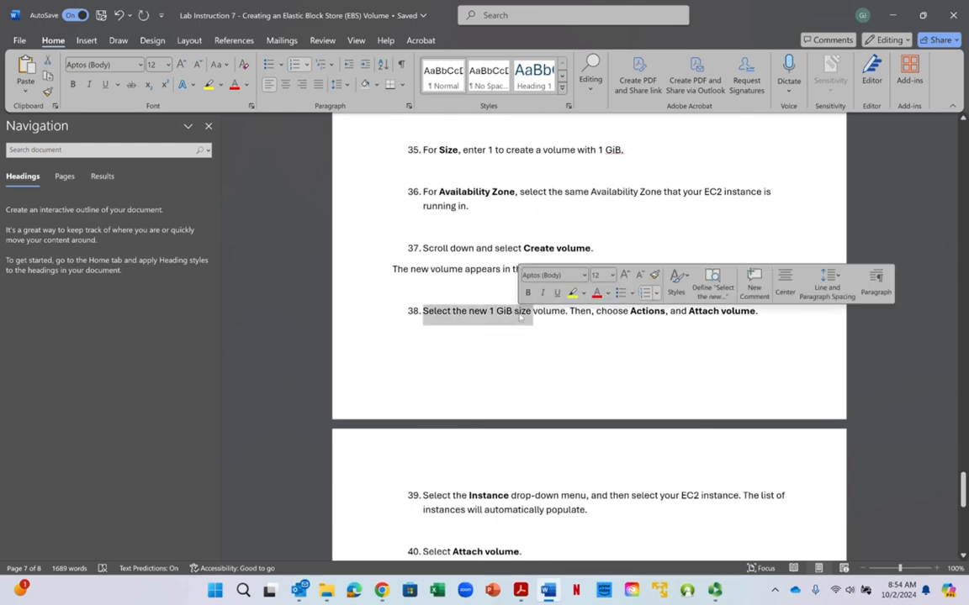
left_click(516, 313)
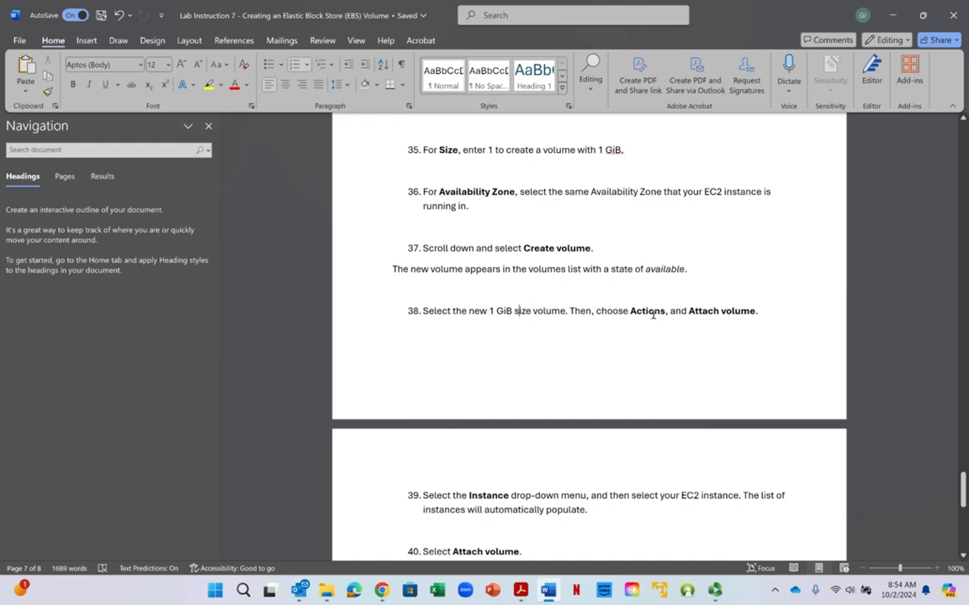
scroll(638, 347, "down", 1)
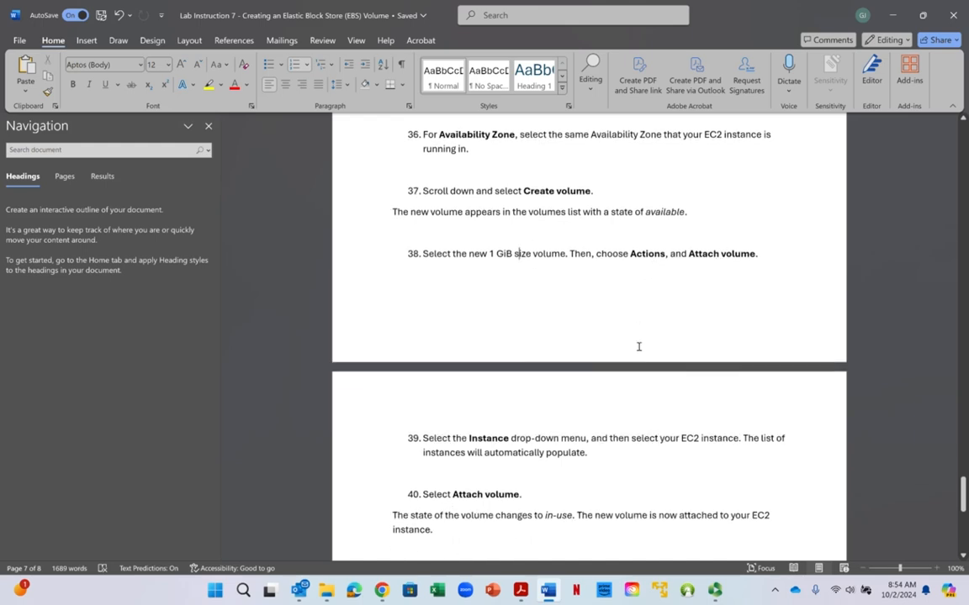
- Return to the browser, start attaching the selected 1 GiB volume and choose File-Storage-Server as its instance
left_click(895, 15)
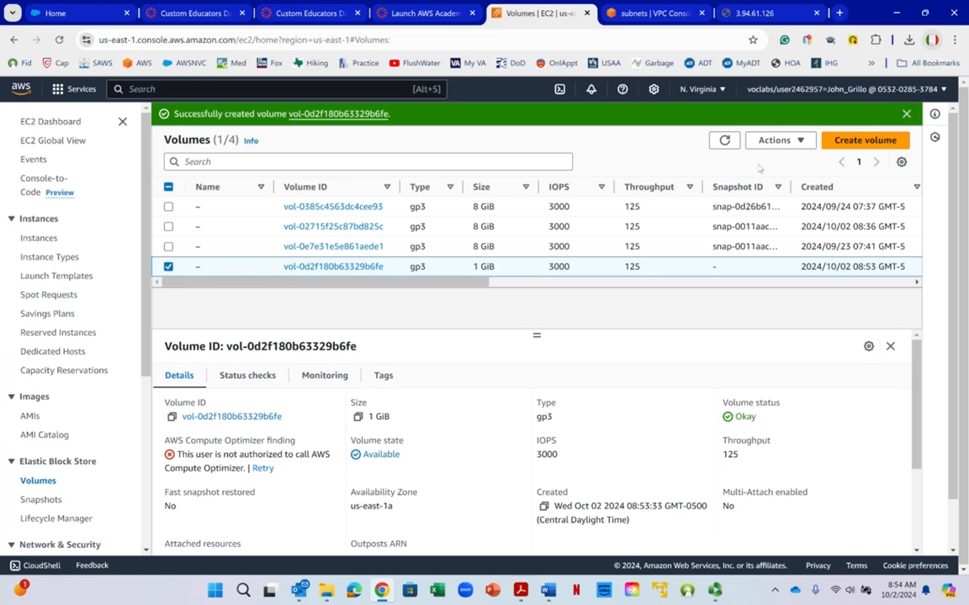
left_click(777, 141)
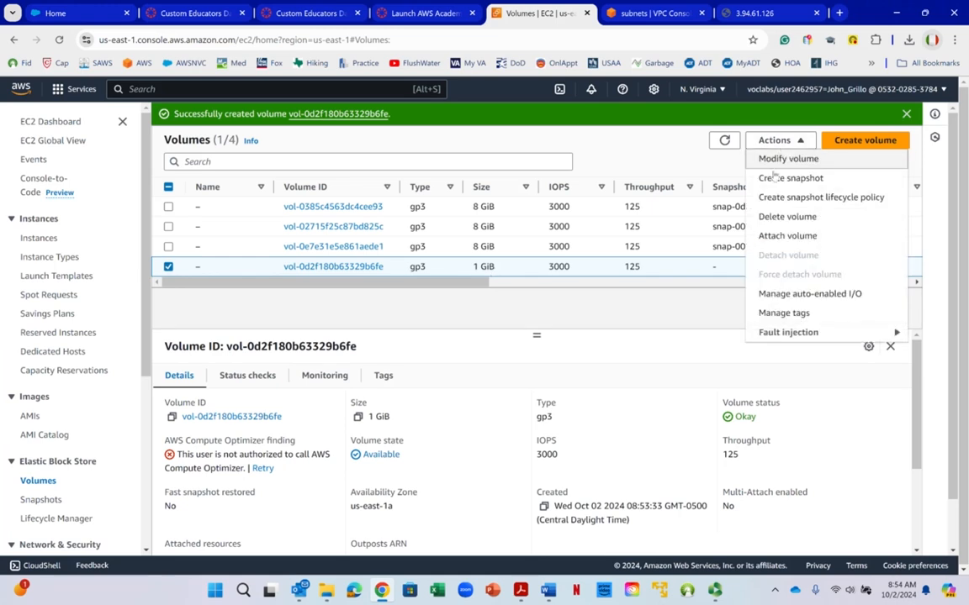
left_click(766, 239)
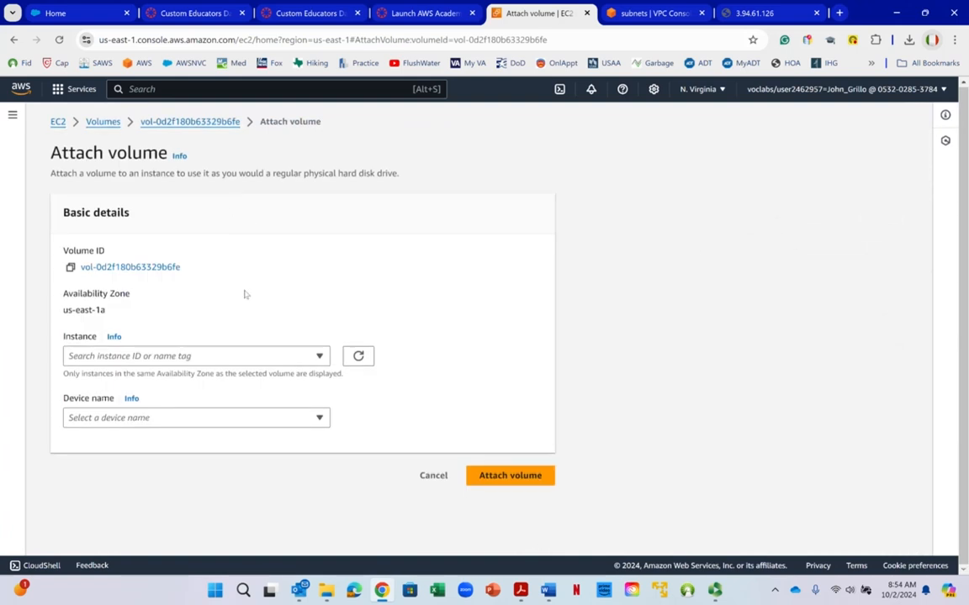
left_click(320, 355)
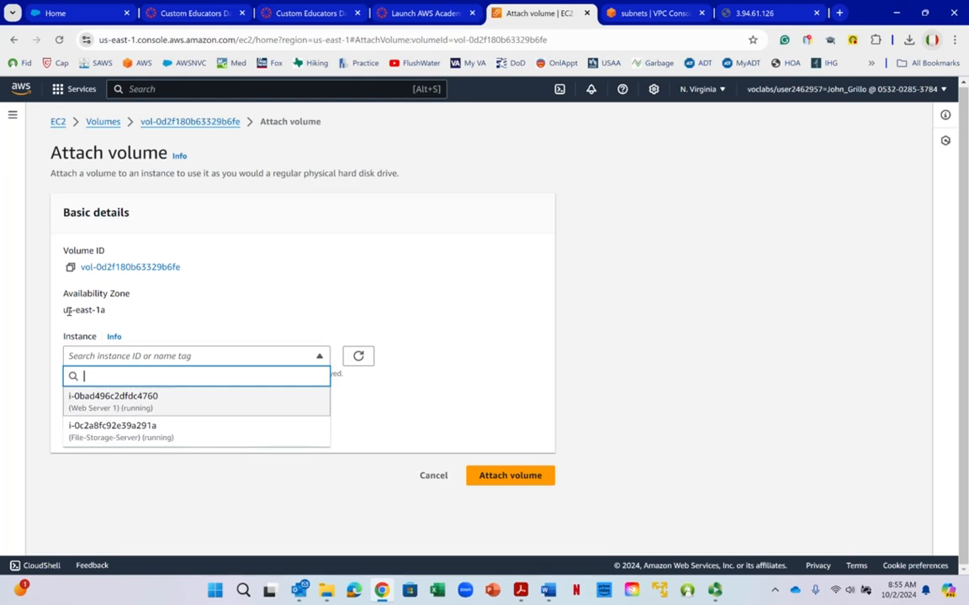
left_click_drag(66, 311, 107, 310)
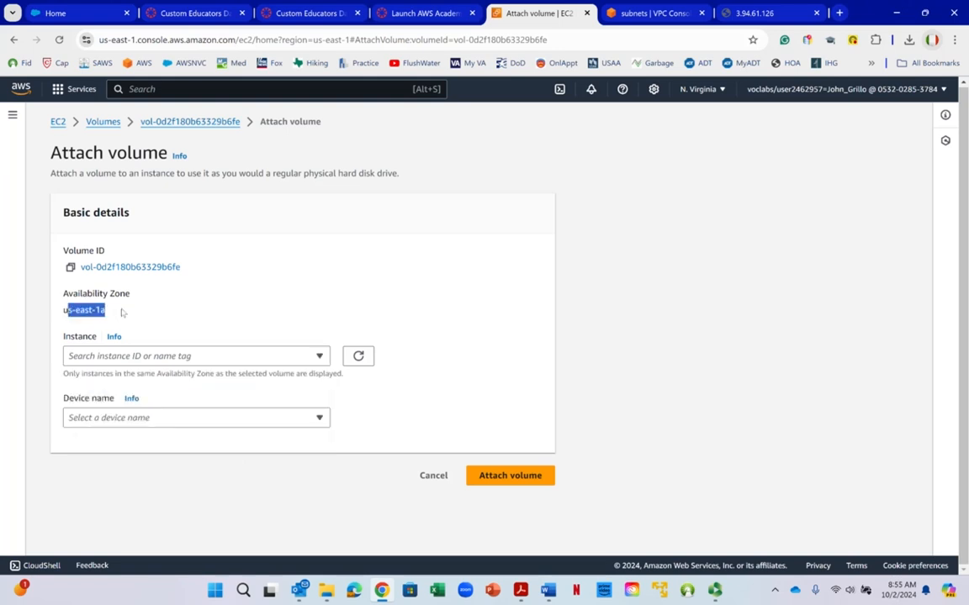
left_click(143, 356)
left_click(152, 433)
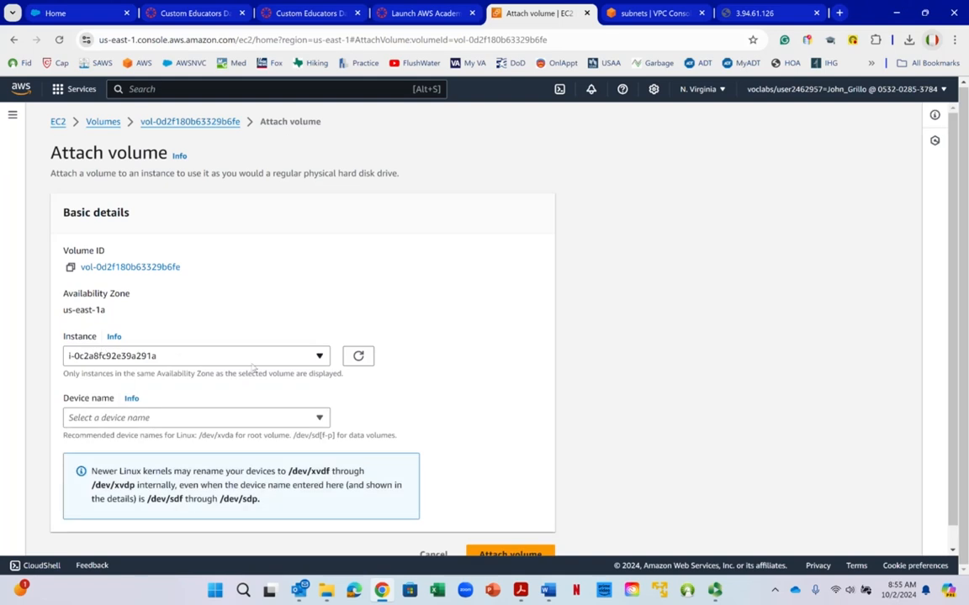
scroll(255, 370, "down", 1)
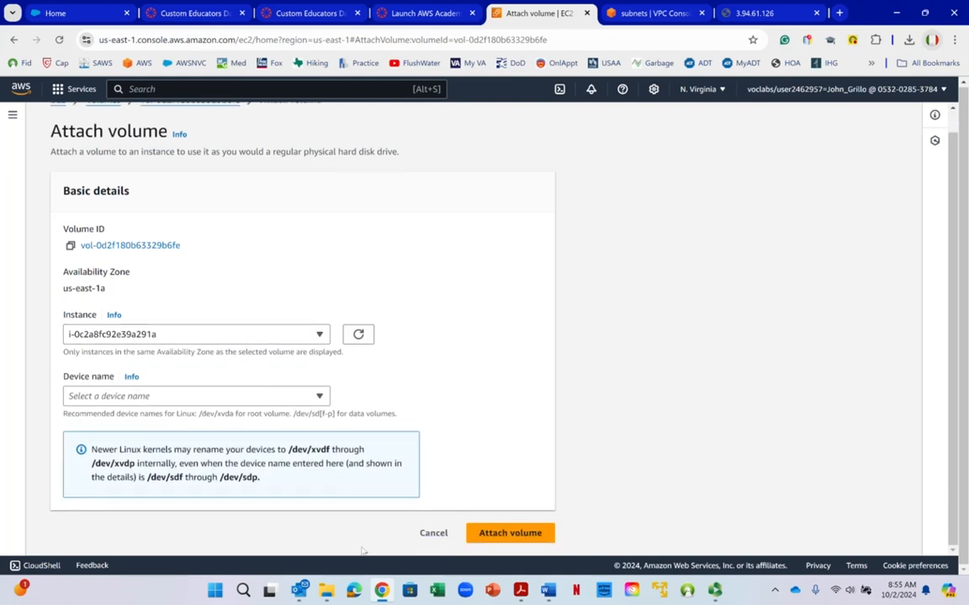
- Switch to the Word lab instructions and review steps 39 and 40 on choosing the instance and attaching the volume
left_click(548, 591)
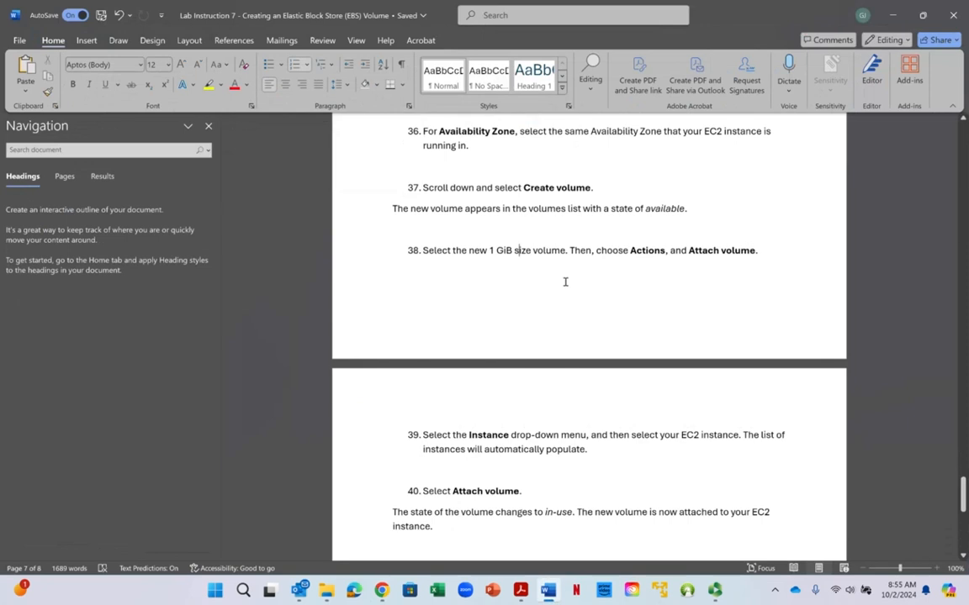
scroll(546, 265, "down", 1)
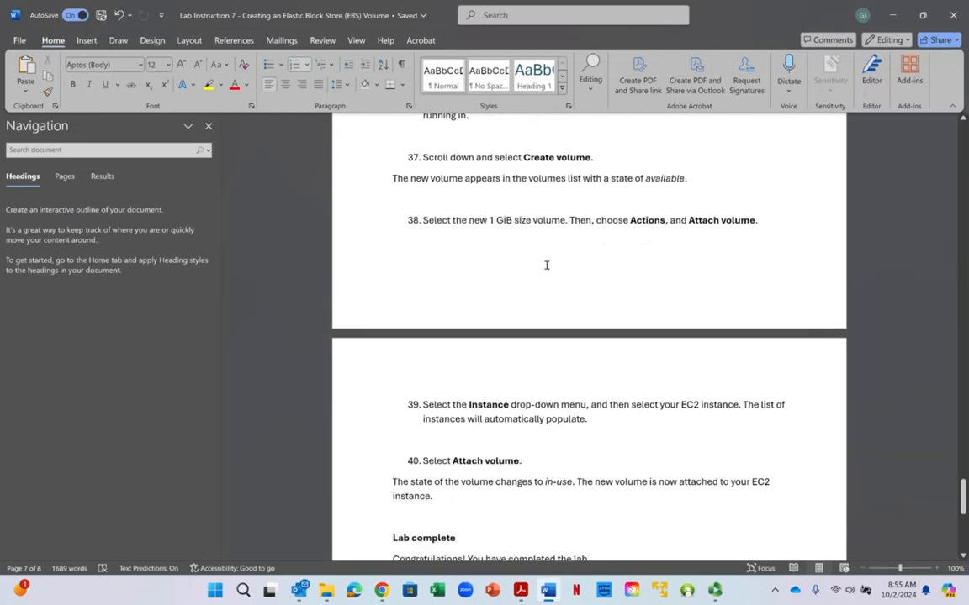
scroll(546, 265, "down", 3)
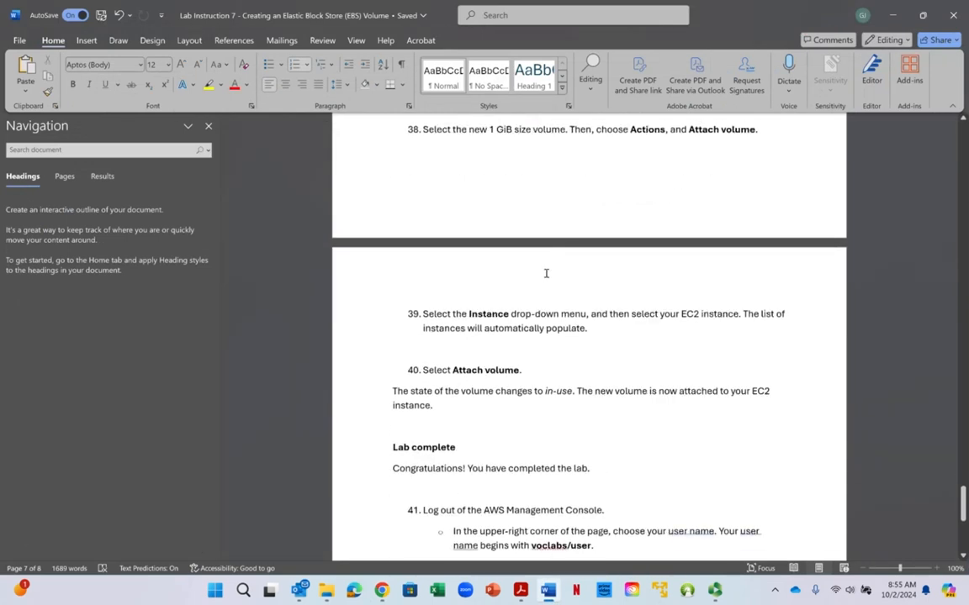
scroll(544, 279, "up", 2)
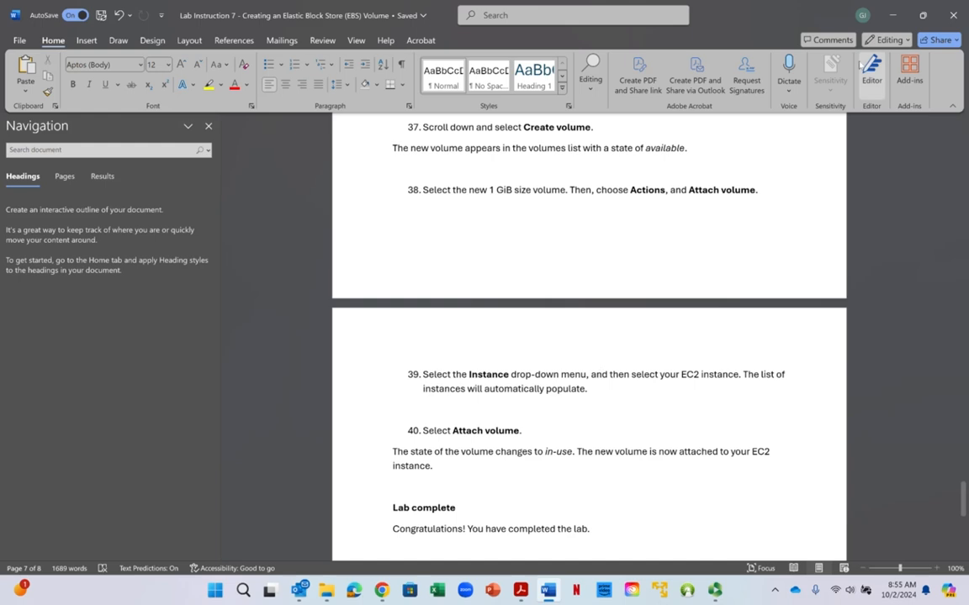
- Return to the browser and examine the device names offered for attaching the volume
left_click(895, 16)
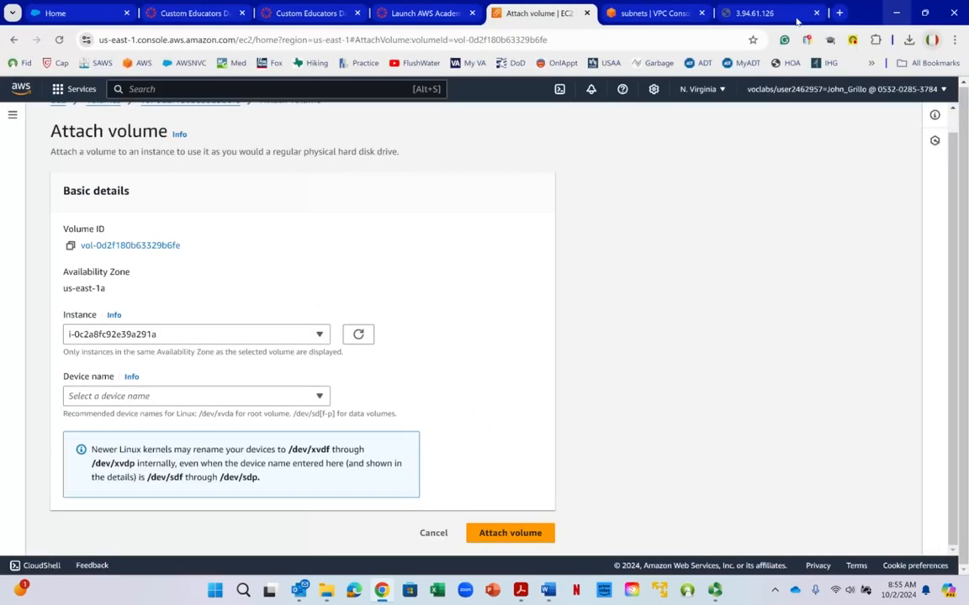
left_click(119, 399)
left_click(125, 396)
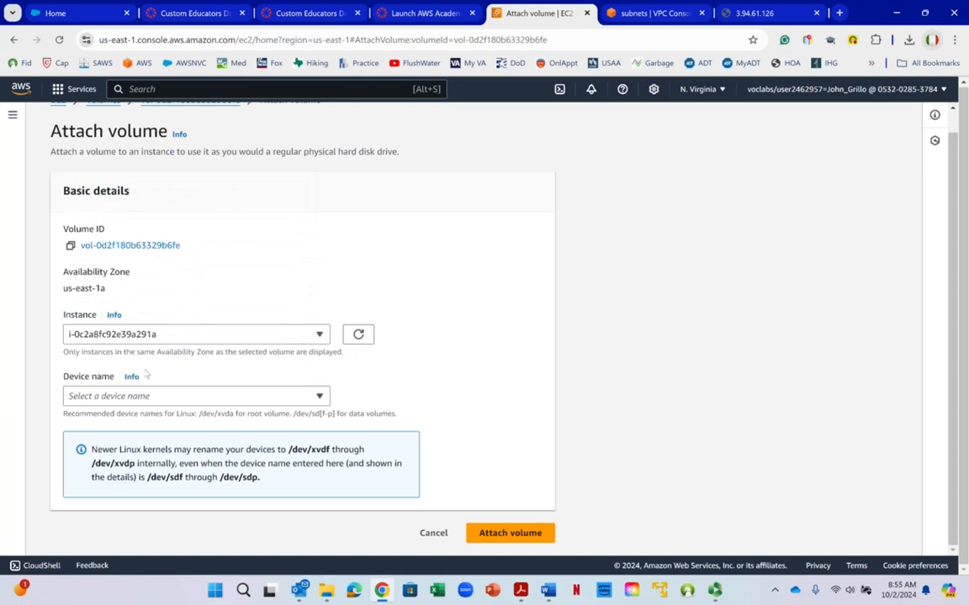
left_click(130, 396)
mouse_move(326, 199)
left_mouse_down()
mouse_move(326, 249)
mouse_move(327, 210)
left_mouse_up()
right_click(328, 211)
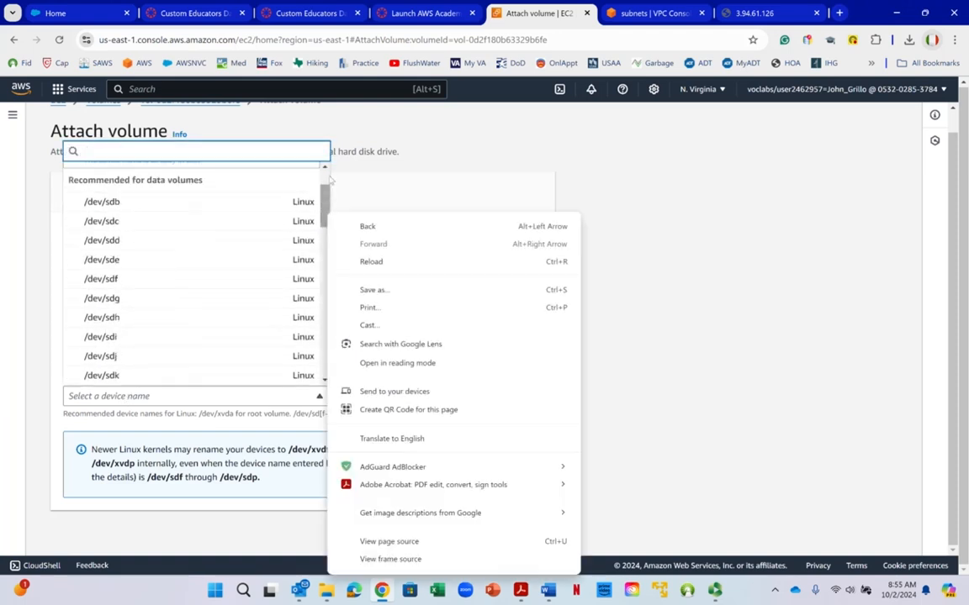
left_click(552, 159)
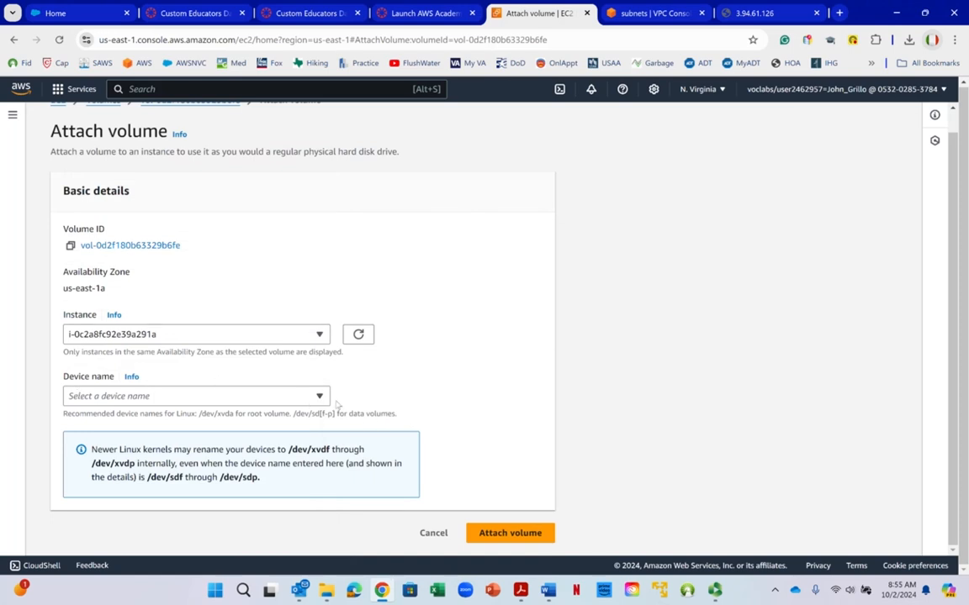
left_click(235, 396)
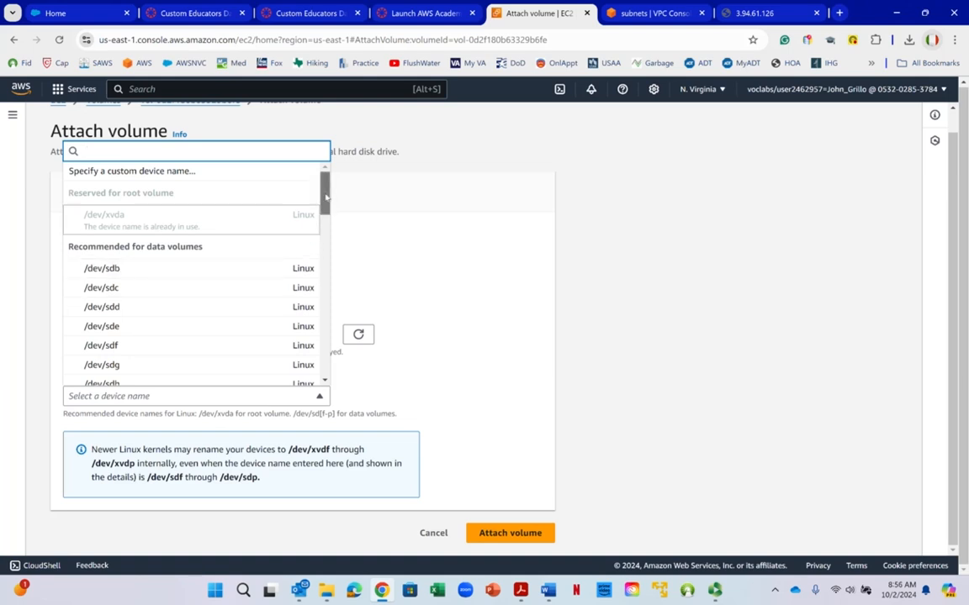
left_click_drag(326, 196, 335, 311)
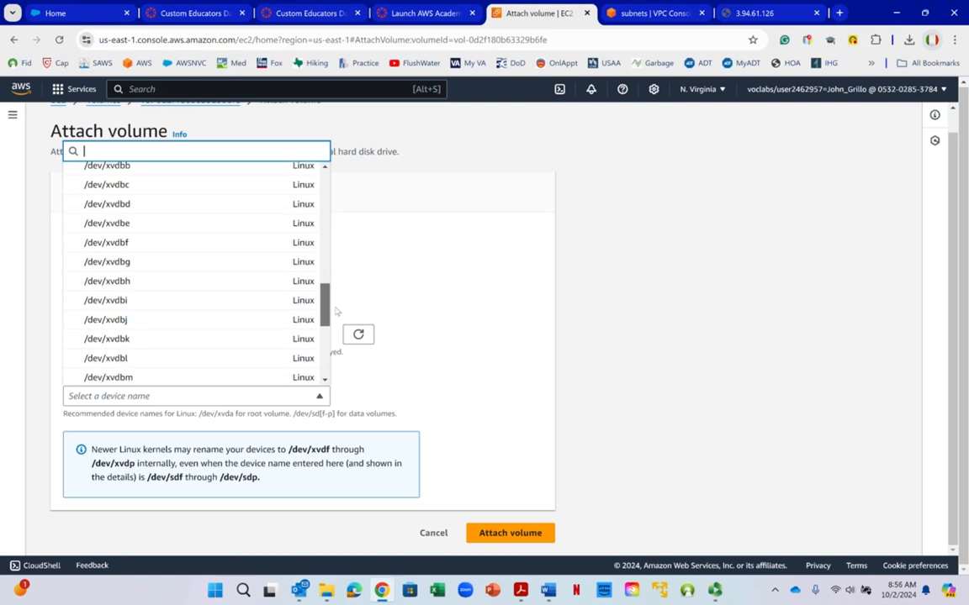
left_click_drag(335, 311, 335, 326)
right_click(336, 327)
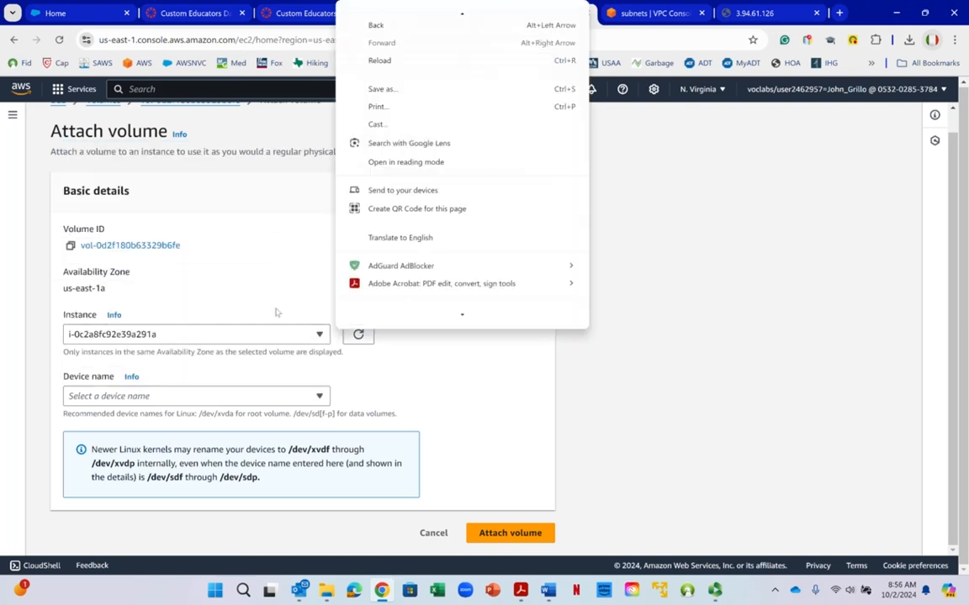
left_click(203, 286)
- Reselect File-Storage-Server as the instance and set the device name to /dev/sdb
left_click(199, 334)
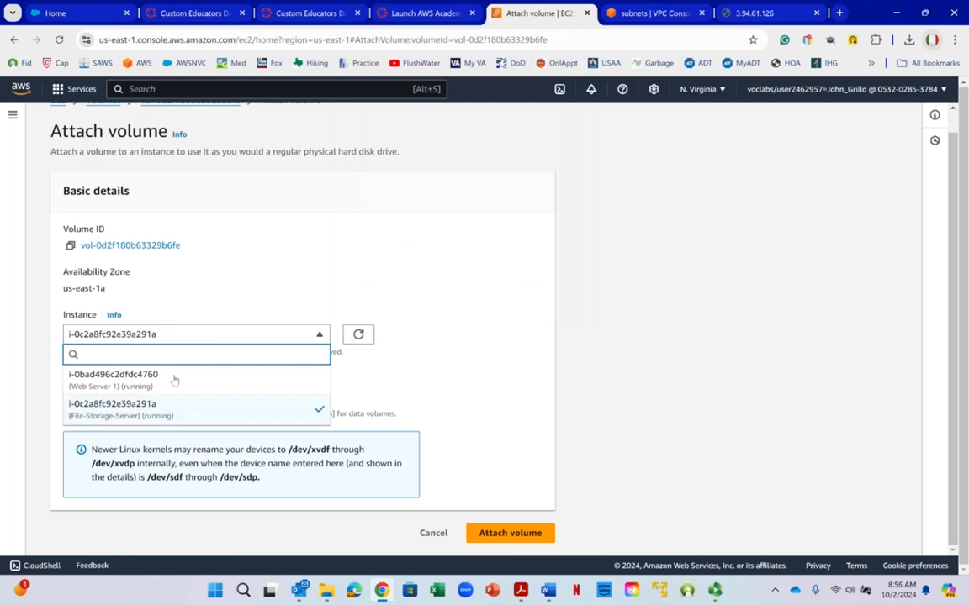
left_click(155, 414)
left_click(156, 395)
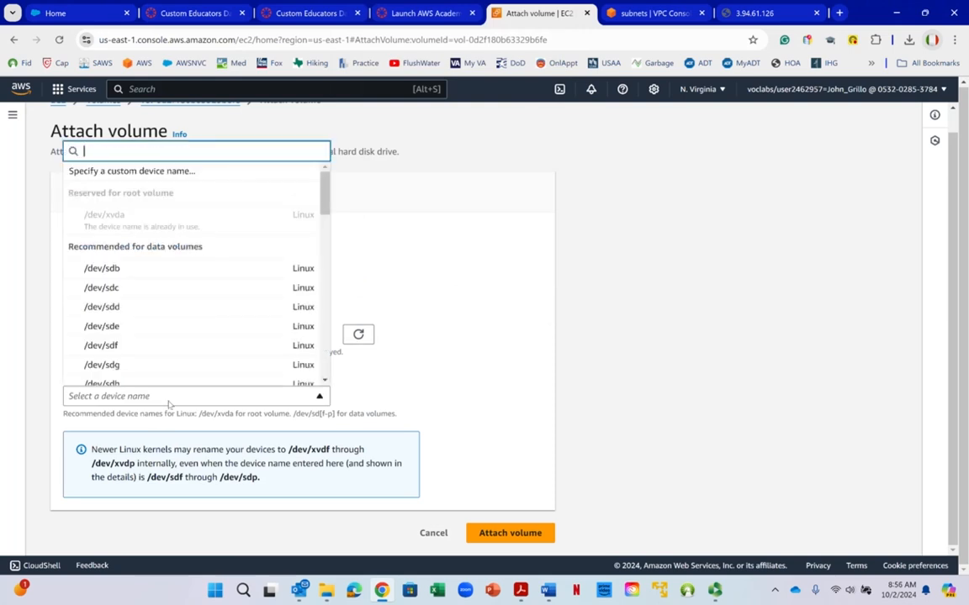
left_click(161, 269)
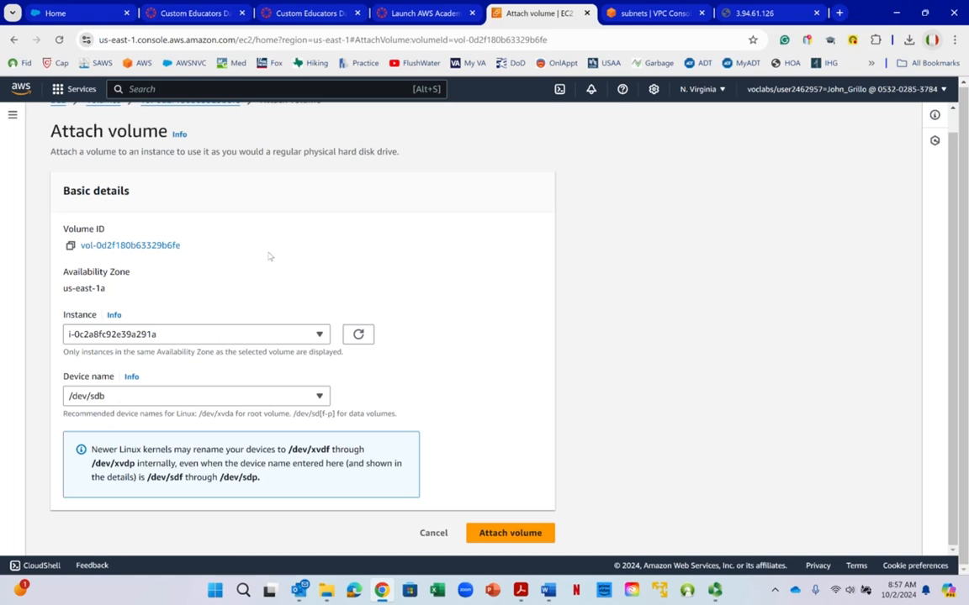
- Recheck the device name choice and attach the volume to the instance
left_click(161, 397)
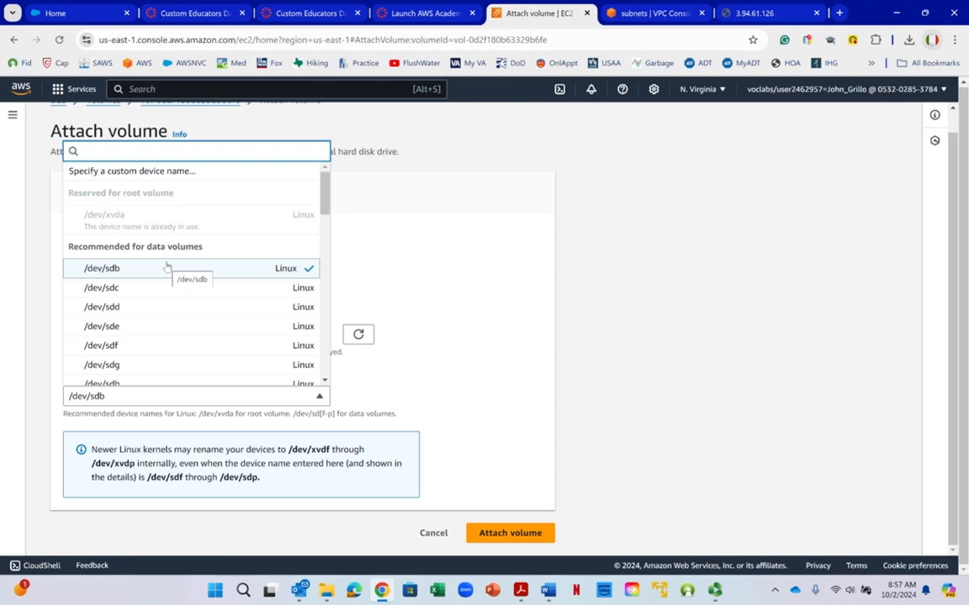
left_click(375, 134)
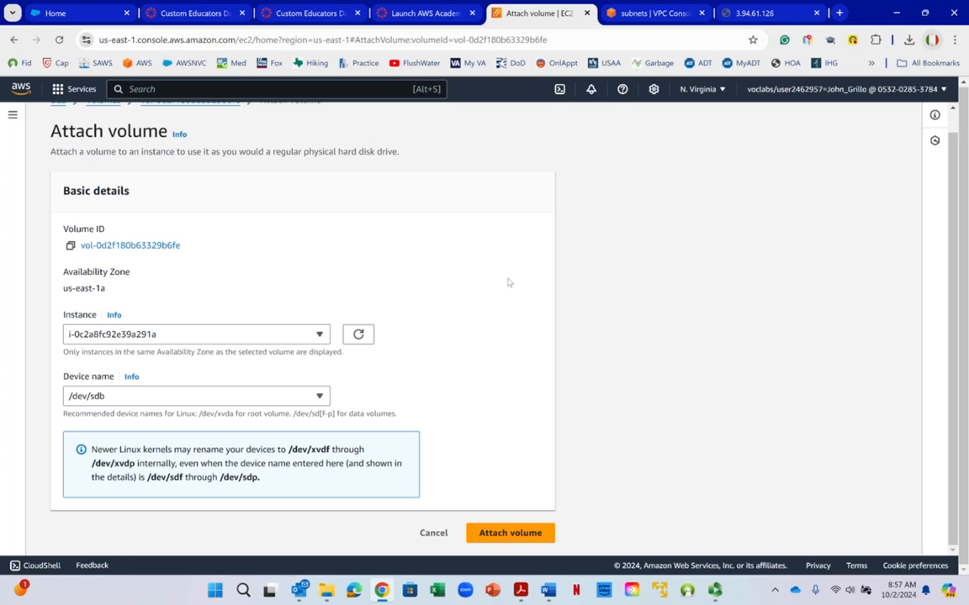
left_click(517, 533)
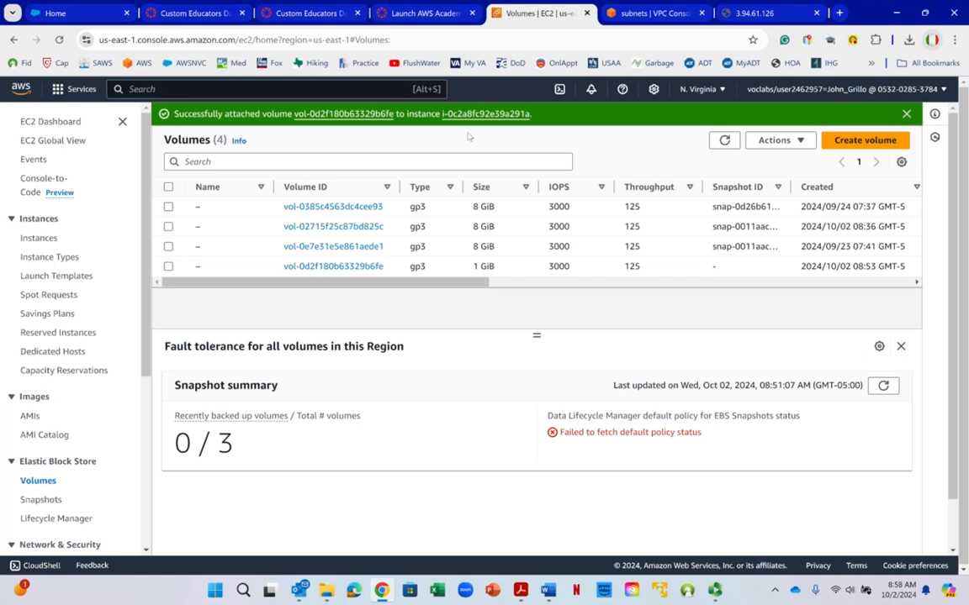
- Switch to the Word lab instructions and read the note under step 40 about the expected volume state
left_click(559, 577)
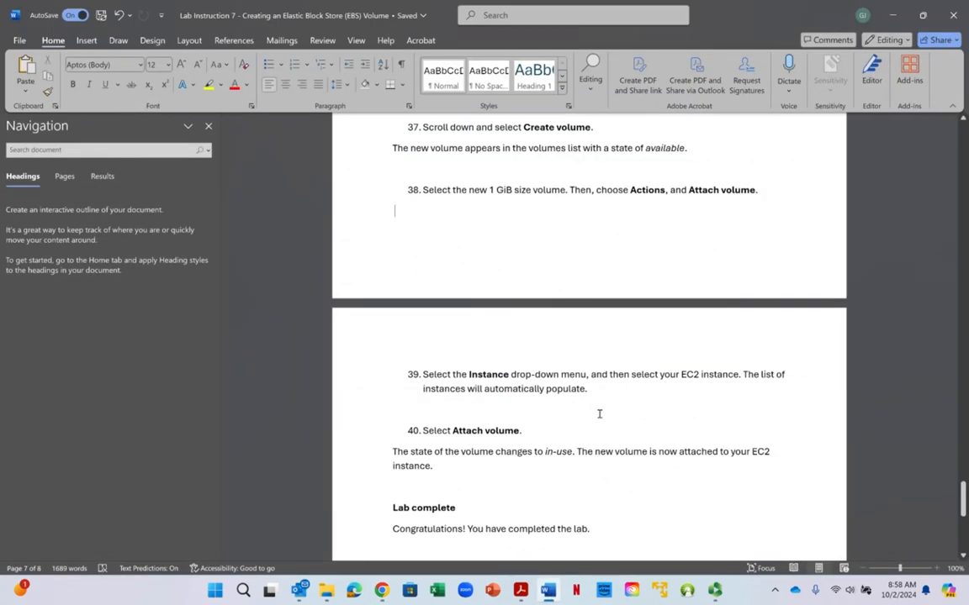
scroll(599, 413, "down", 3)
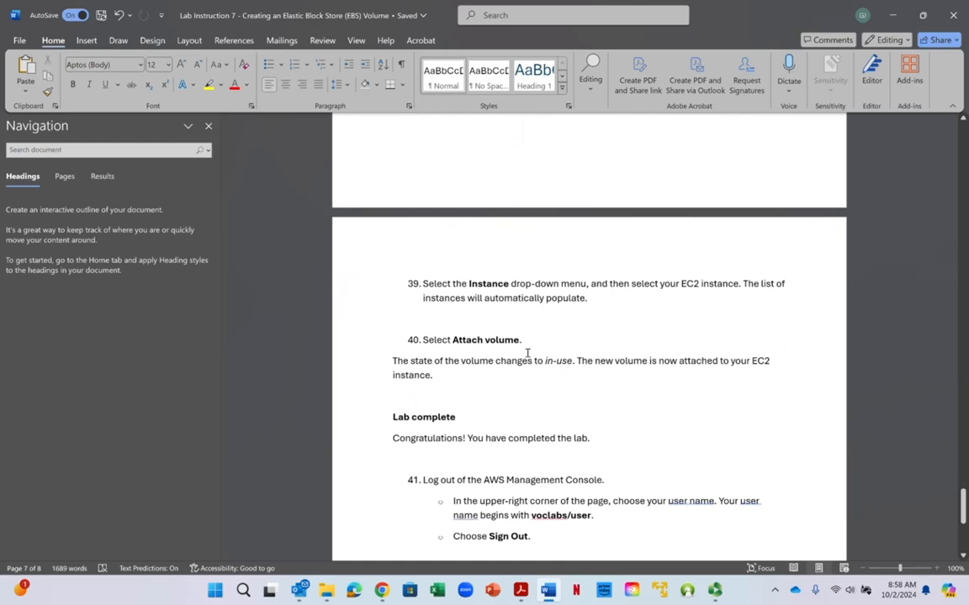
left_click_drag(454, 360, 644, 373)
- Return to the browser, select the 1 GiB volume and examine its volume state and attached resources
left_click(892, 13)
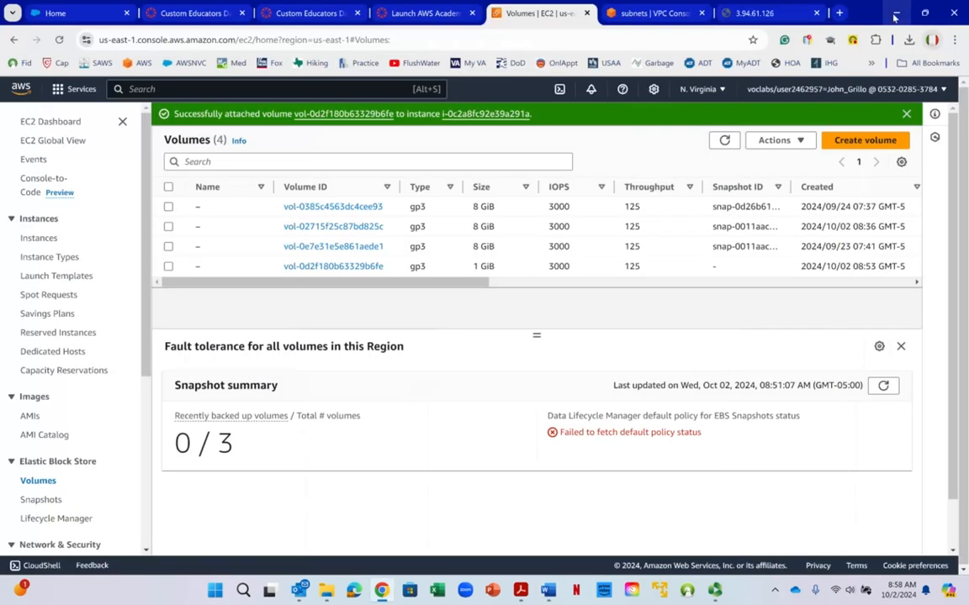
left_click(168, 266)
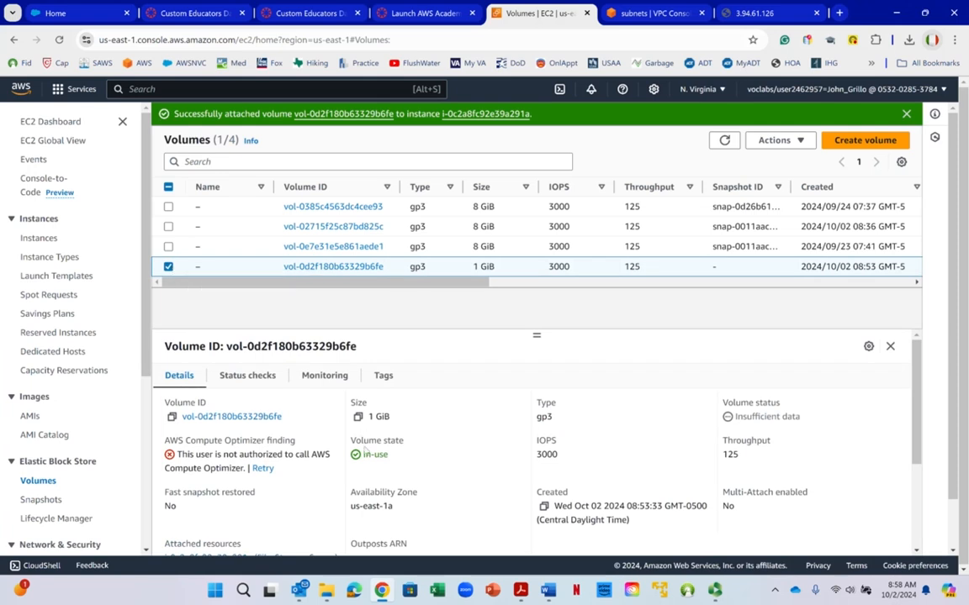
left_click_drag(364, 454, 388, 455)
scroll(283, 400, "down", 1)
scroll(282, 401, "down", 2)
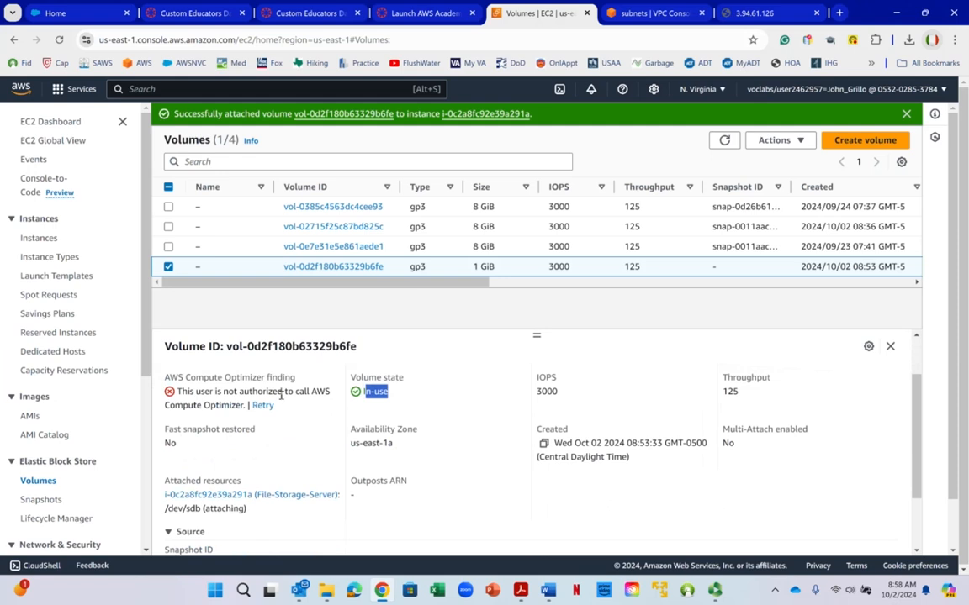
scroll(296, 365, "down", 3)
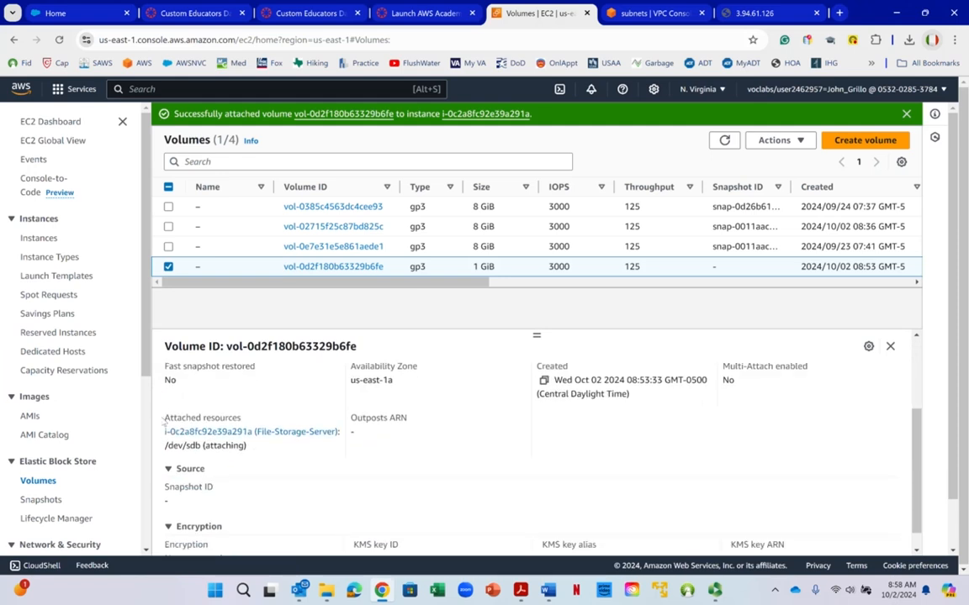
left_click_drag(166, 420, 348, 435)
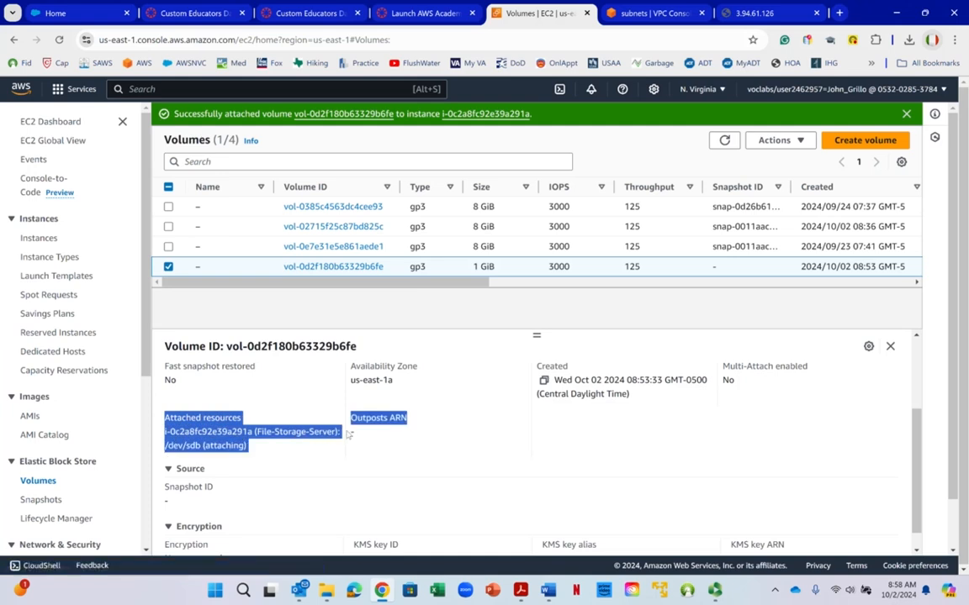
left_click(401, 339)
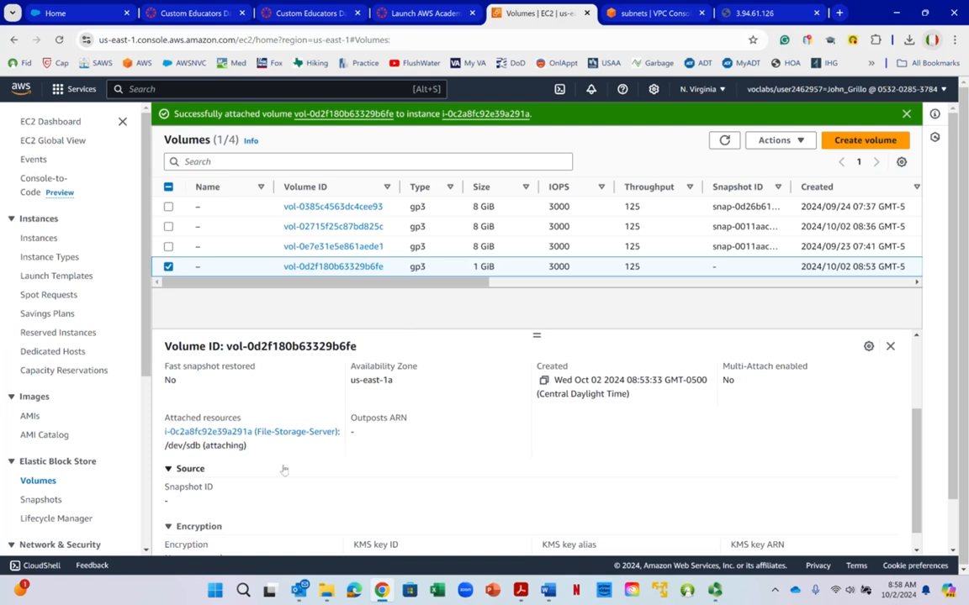
scroll(305, 469, "down", 1)
scroll(321, 446, "up", 4)
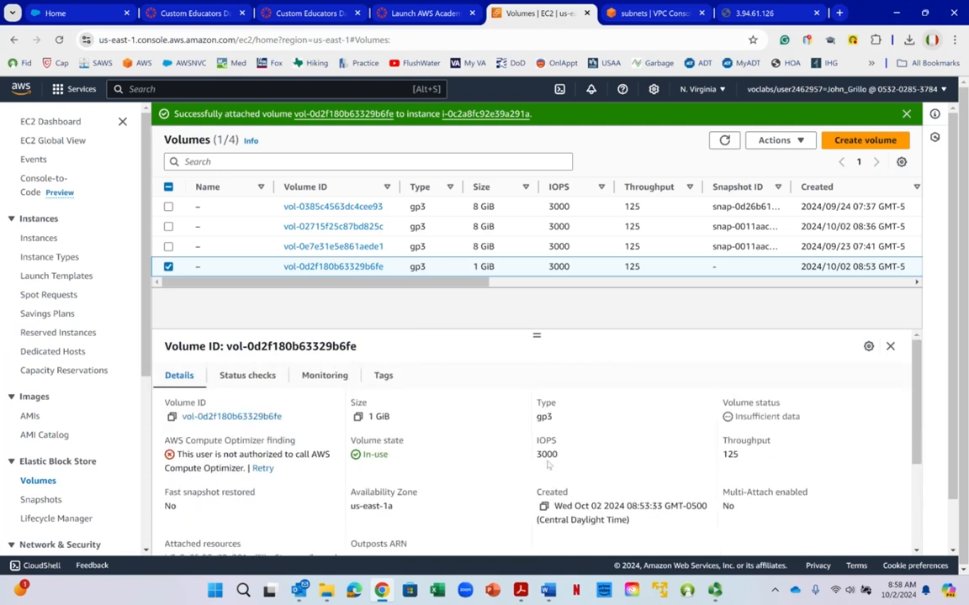
- Read steps 41 and 42 of the Word lab instructions on signing out and ending the lab, and return to the browser
left_click(548, 591)
scroll(522, 426, "down", 3)
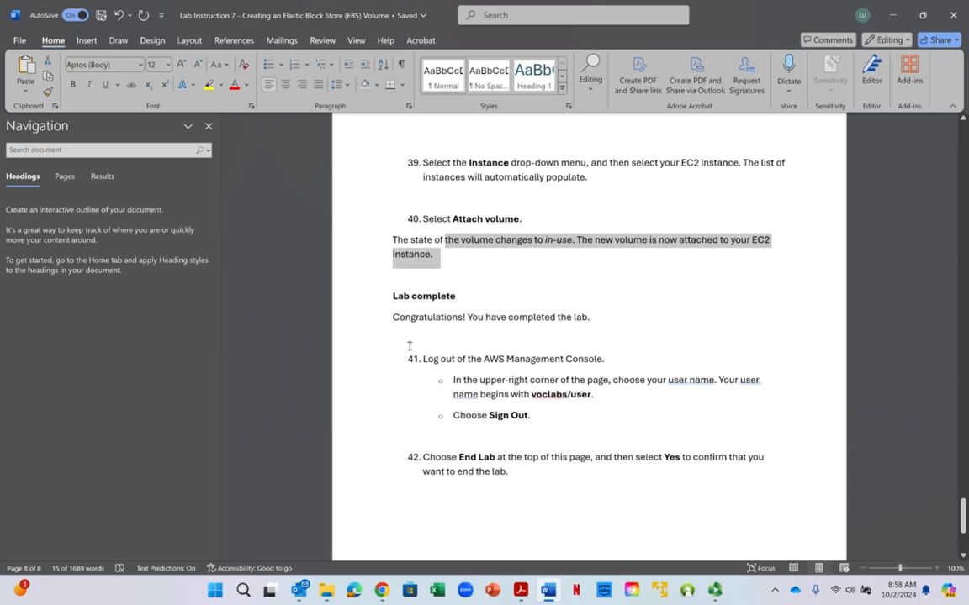
left_click(897, 15)
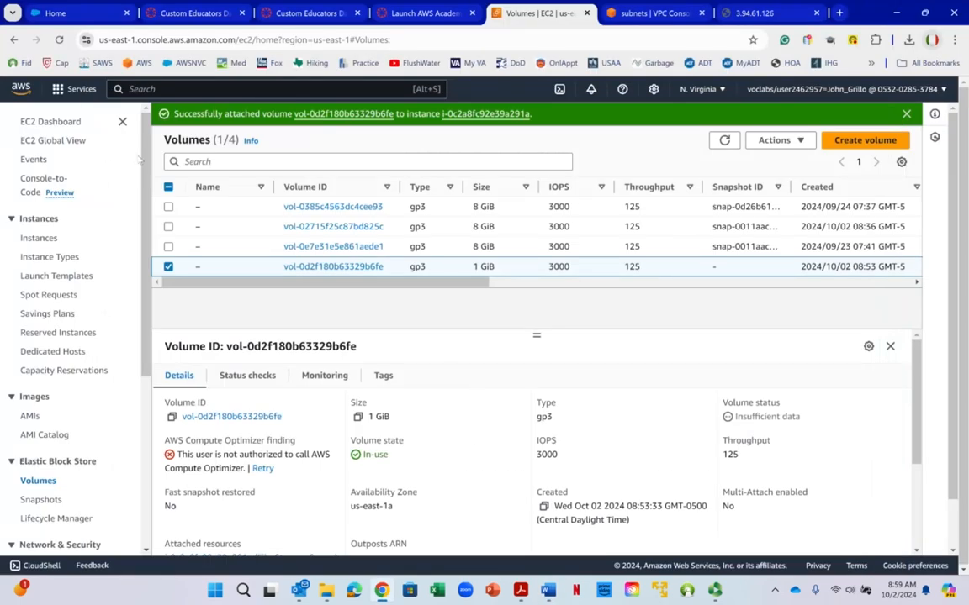
- Go to the EC2 dashboard and open the list of running instances
right_click(147, 205)
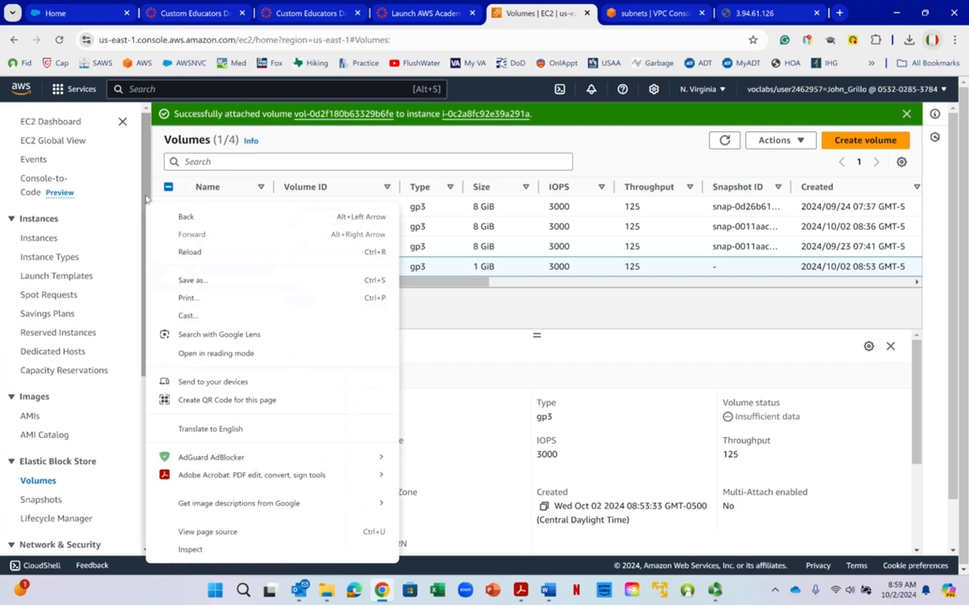
left_click(64, 126)
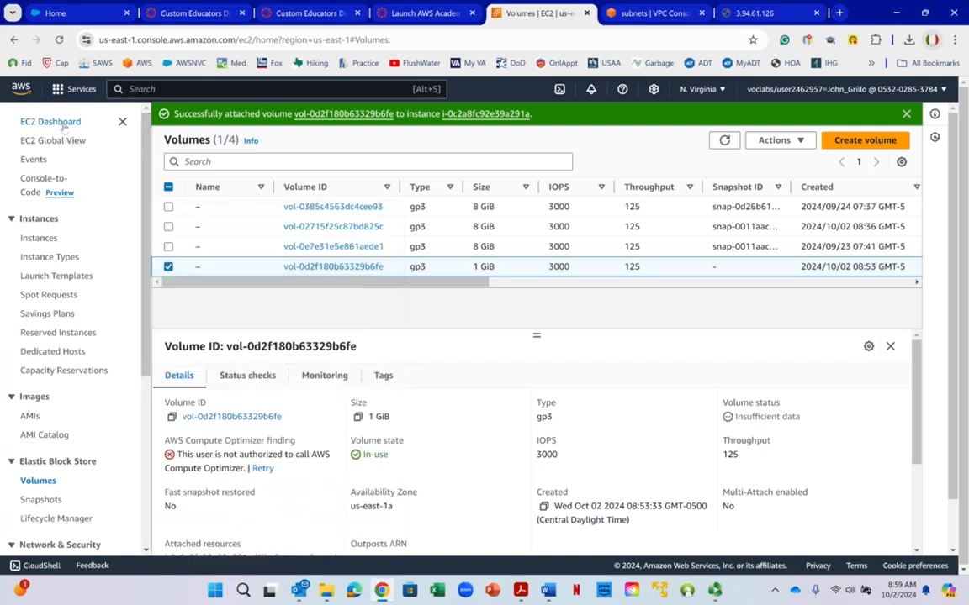
left_click(65, 124)
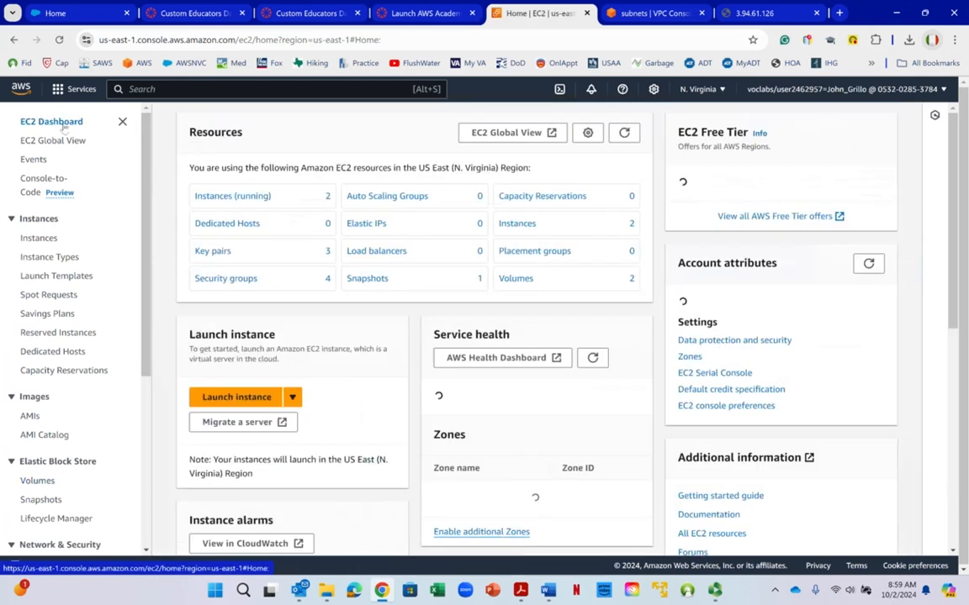
left_click(225, 202)
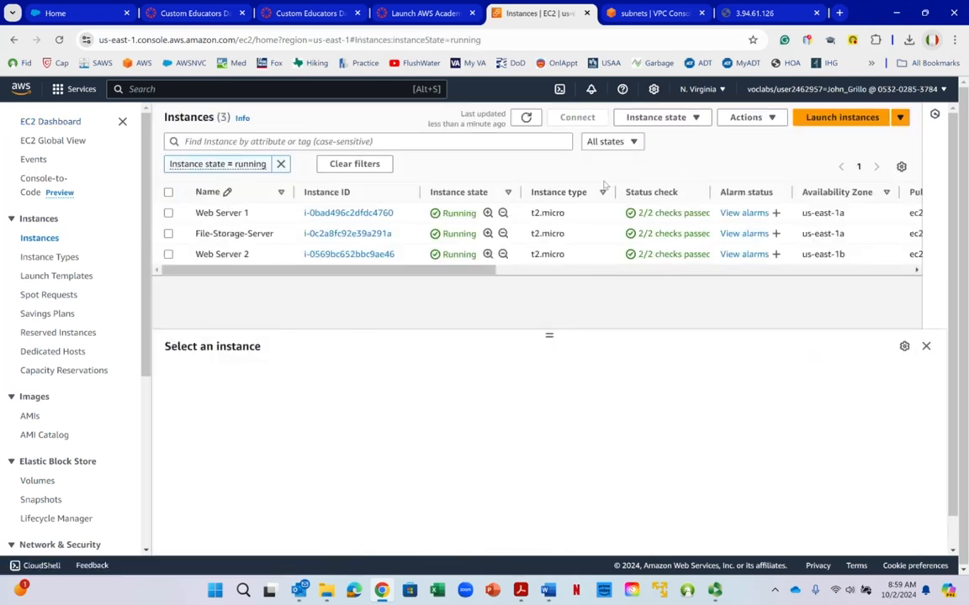
- Select Web Server 1, File-Storage-Server and Web Server 2 and terminate all three instances
left_click(169, 192)
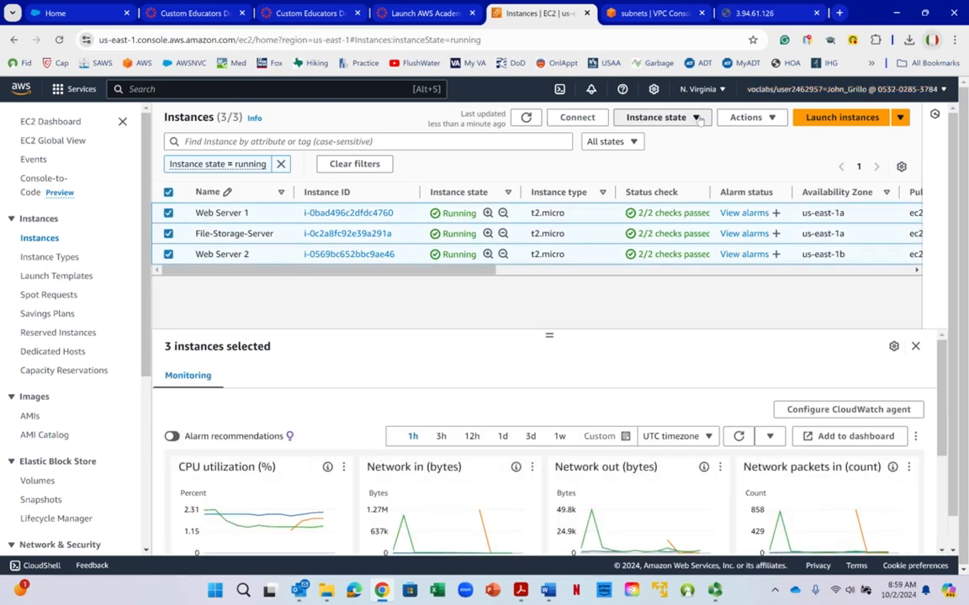
left_click(697, 117)
right_click(699, 120)
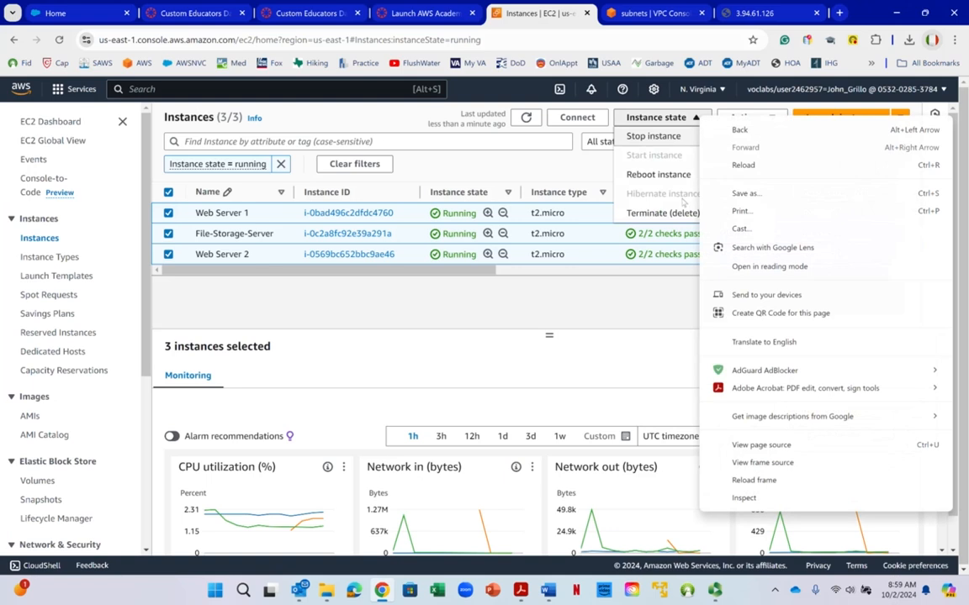
left_click(675, 214)
left_click(674, 214)
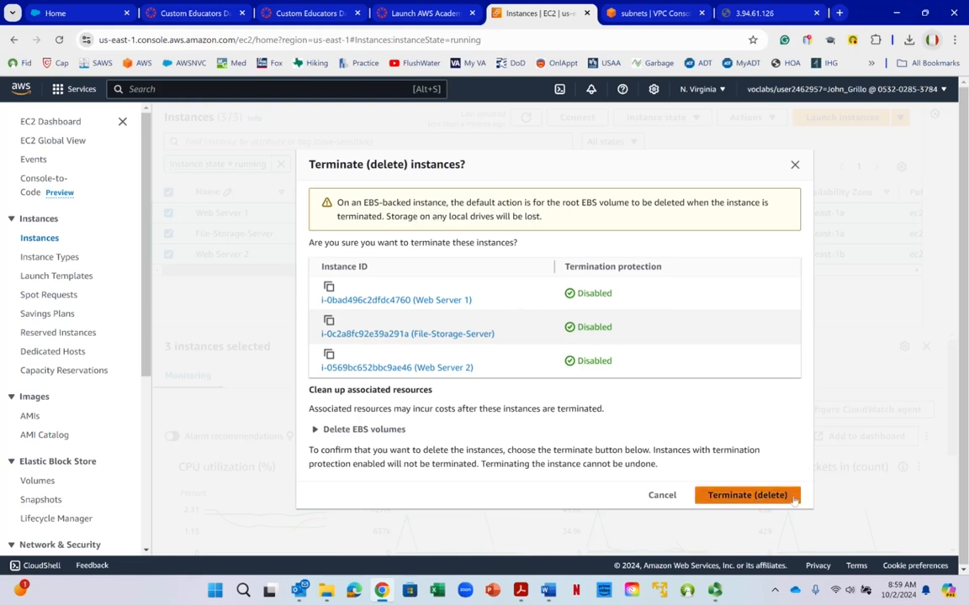
left_click(767, 496)
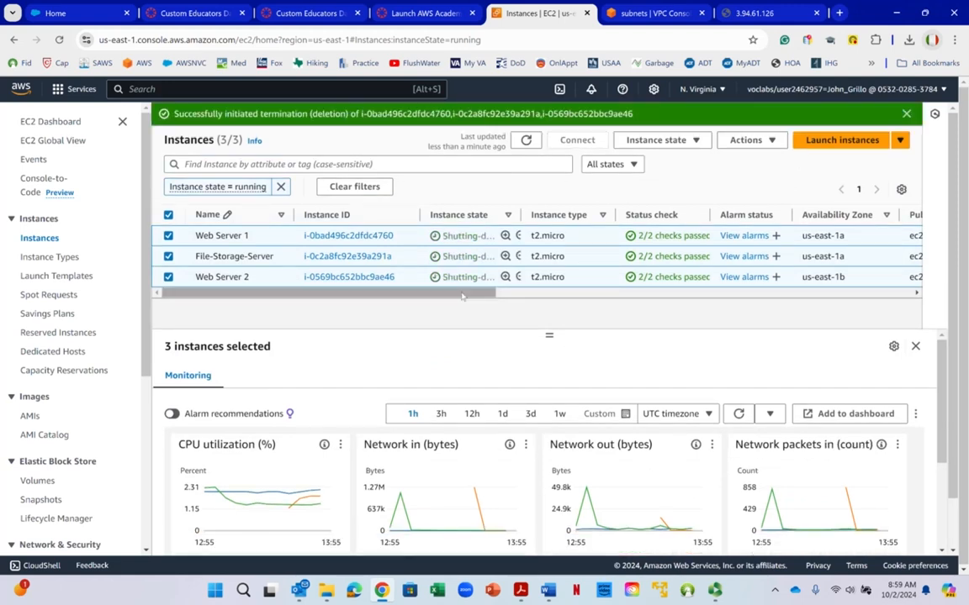
left_click_drag(459, 291, 555, 306)
right_click(556, 306)
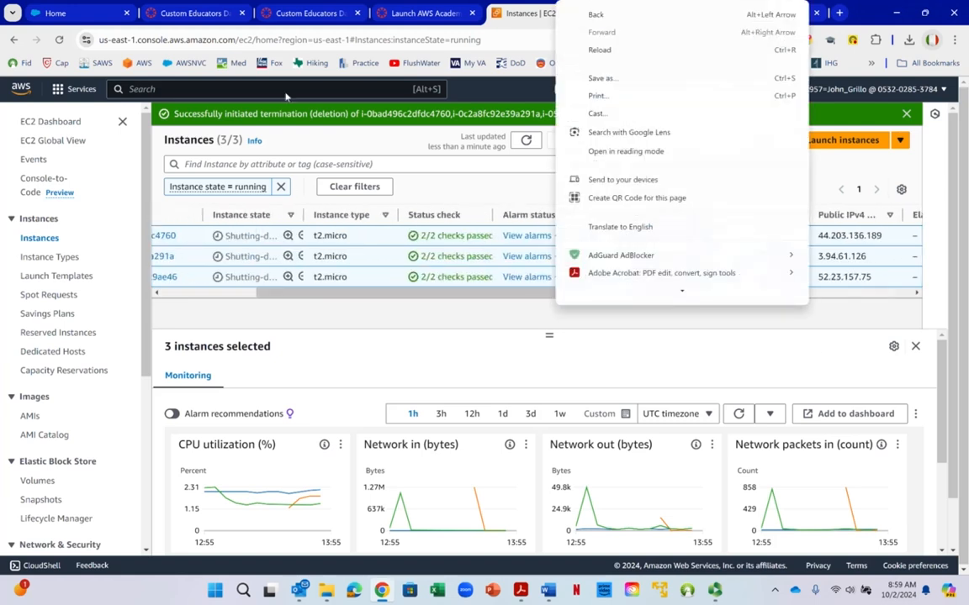
- Search the AWS services for rds, open RDS and list its DB instances
left_click(281, 90)
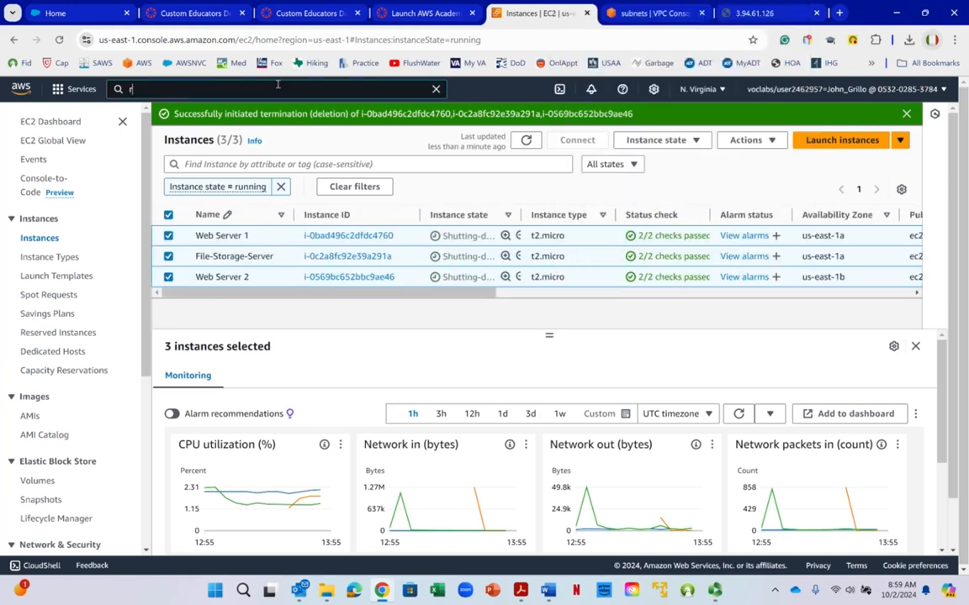
type("rds")
left_click(304, 187)
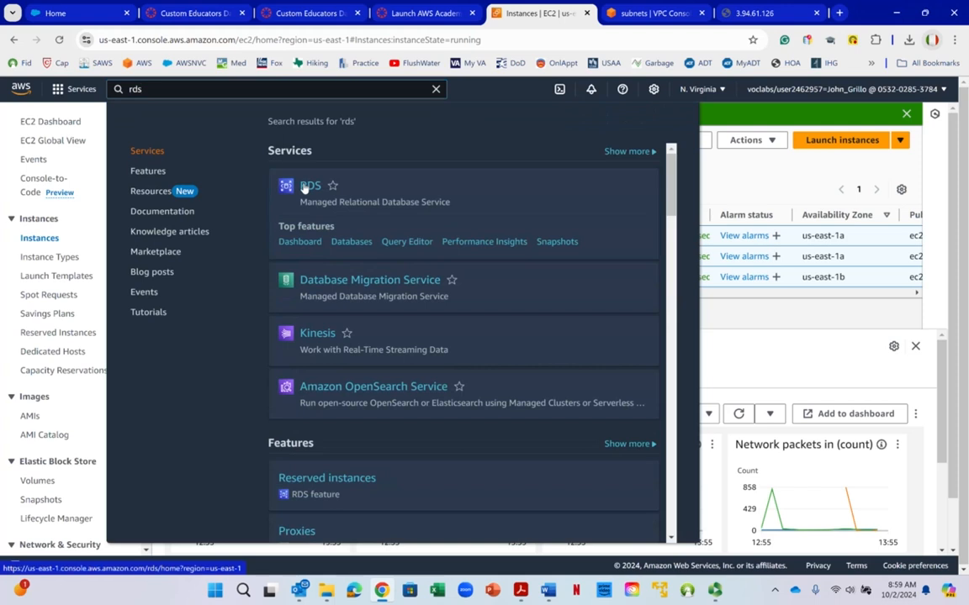
right_click(304, 188)
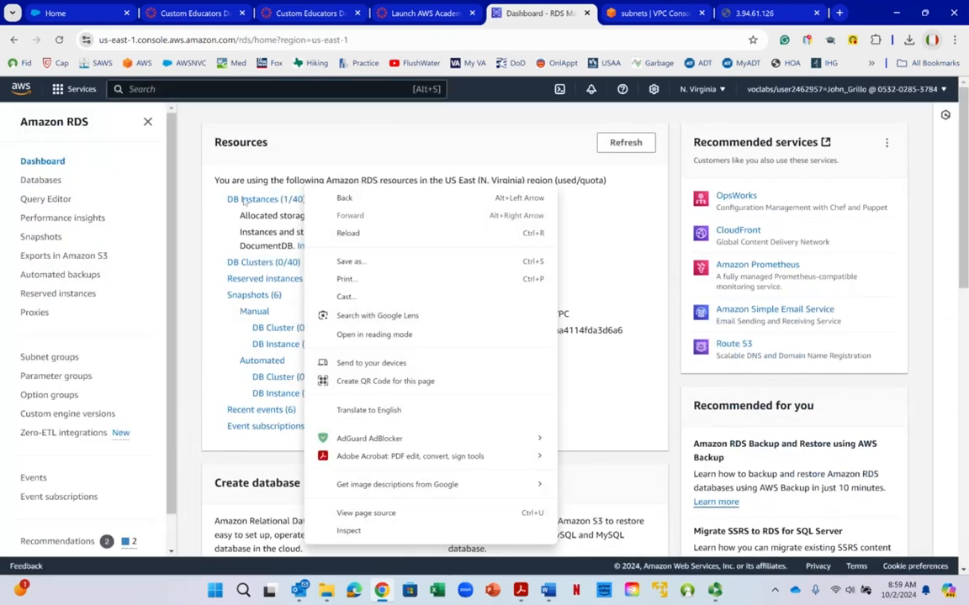
left_click(244, 162)
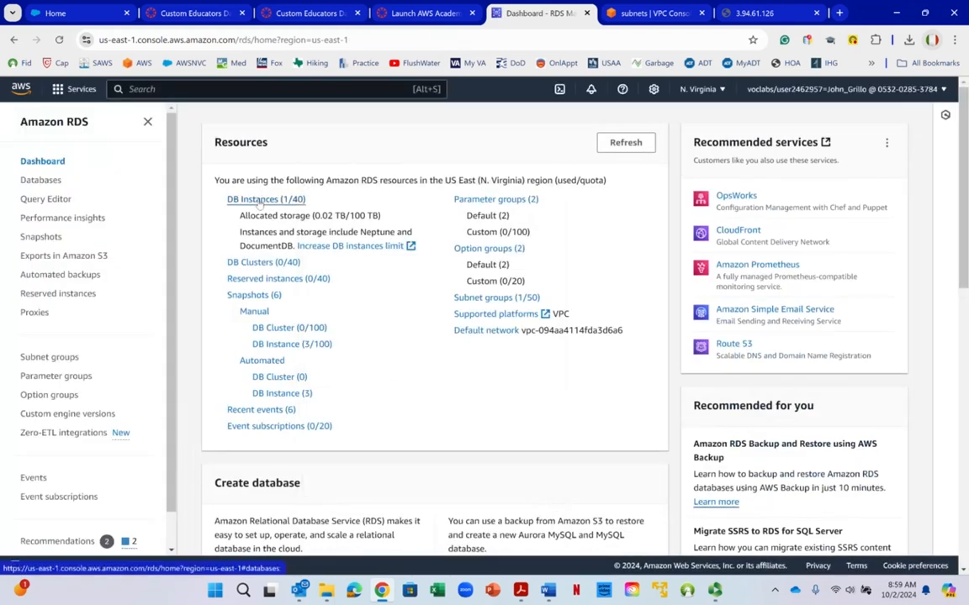
left_click(258, 200)
- Start deleting the mydatabase DB instance and enter "delete me" as the deletion confirmation
left_click(218, 321)
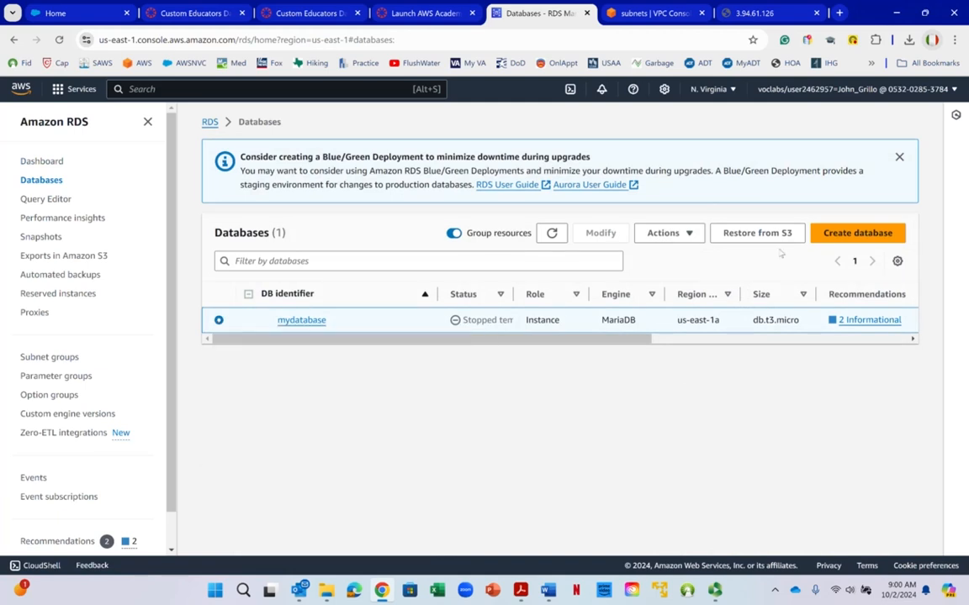
left_click(666, 233)
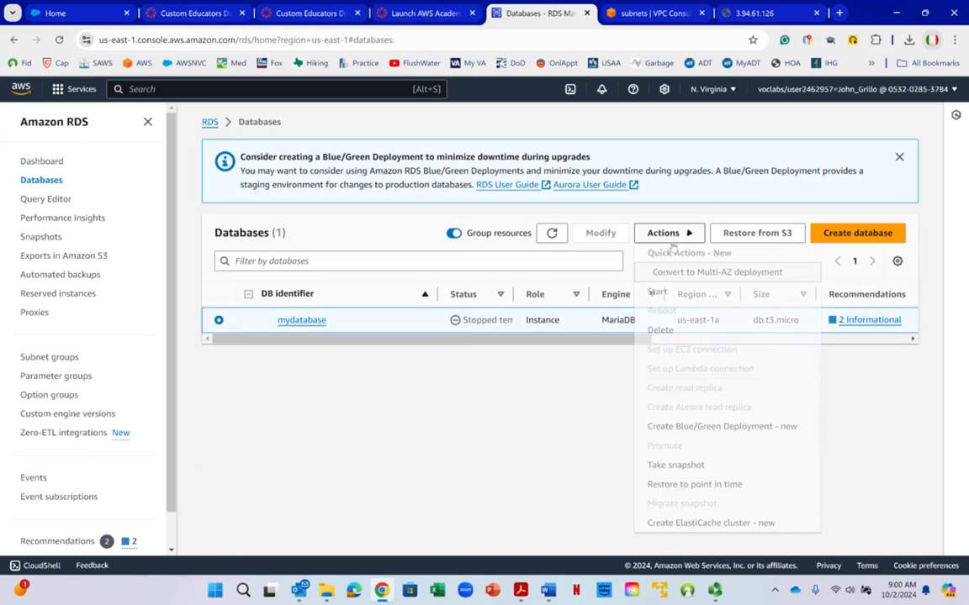
left_click(661, 330)
left_click(326, 498)
type("delete me")
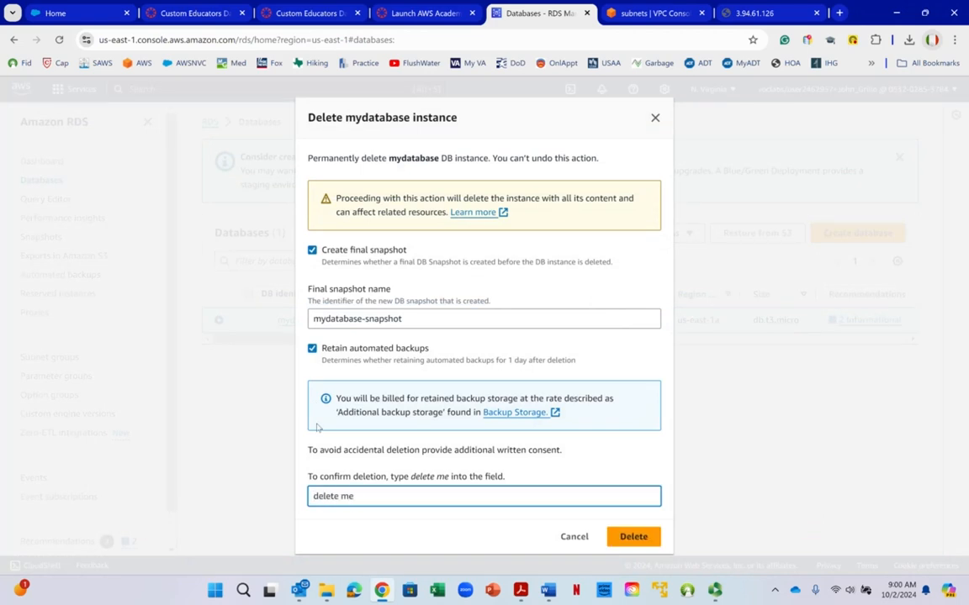
- Turn off the final snapshot and retained automated backups, acknowledge the loss of backups, and delete the mydatabase instance
left_click(313, 357)
left_click(313, 353)
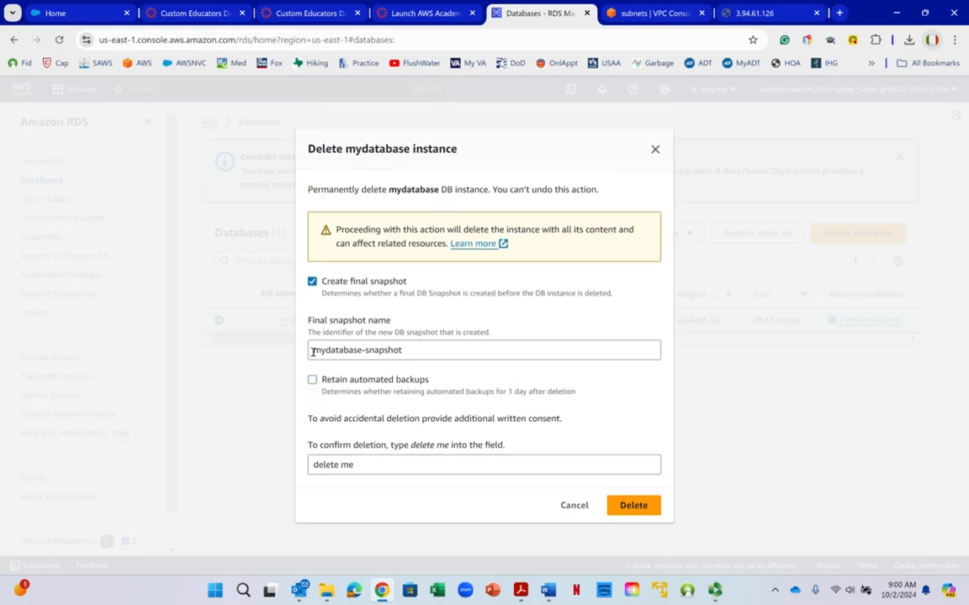
left_click(312, 281)
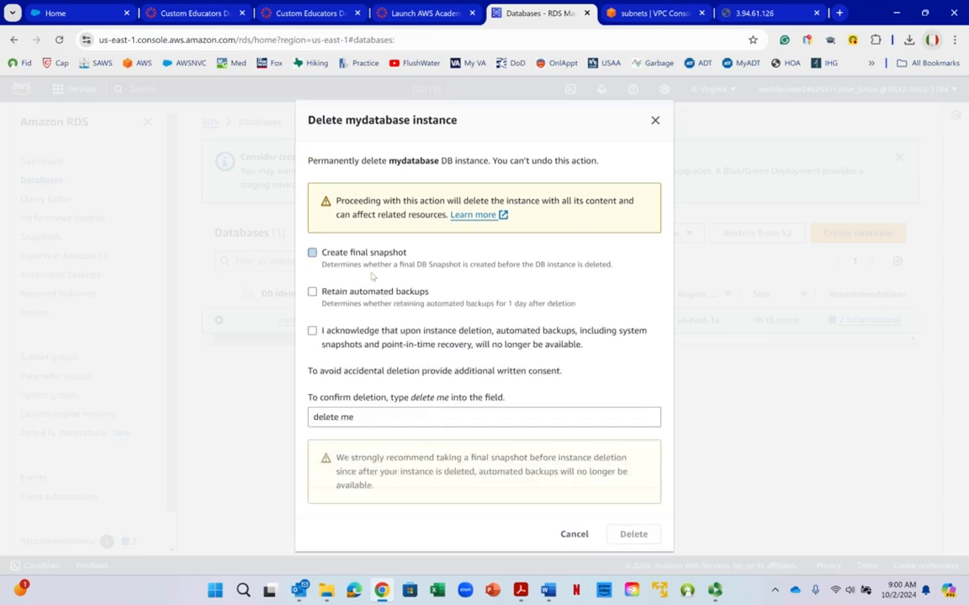
right_click(591, 340)
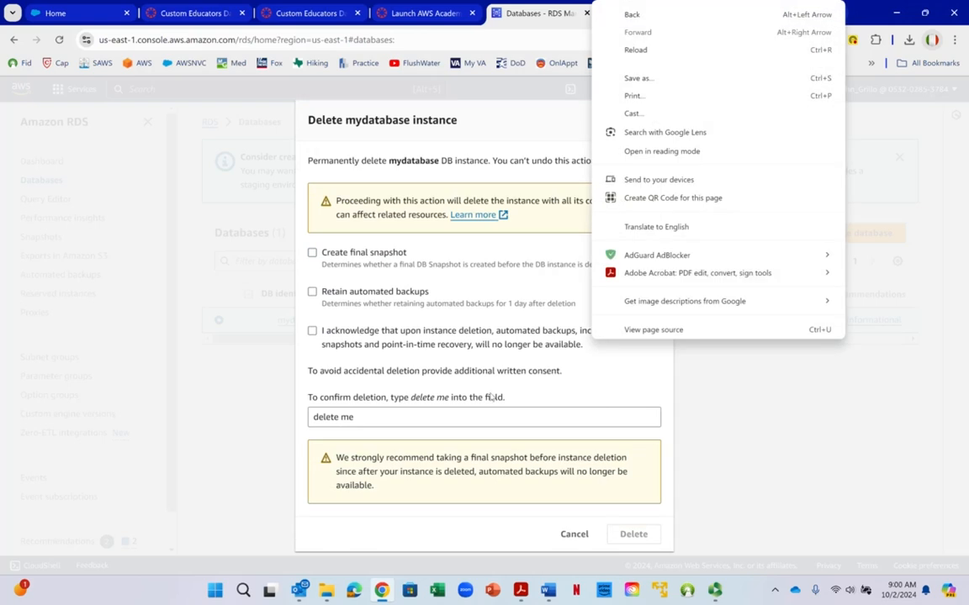
left_click(403, 425)
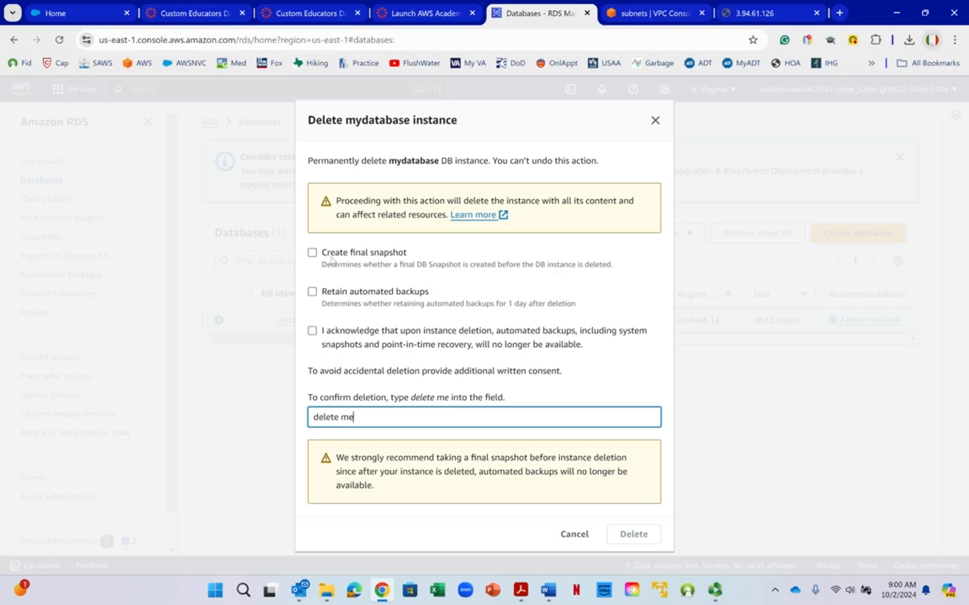
right_click(313, 316)
left_click(312, 331)
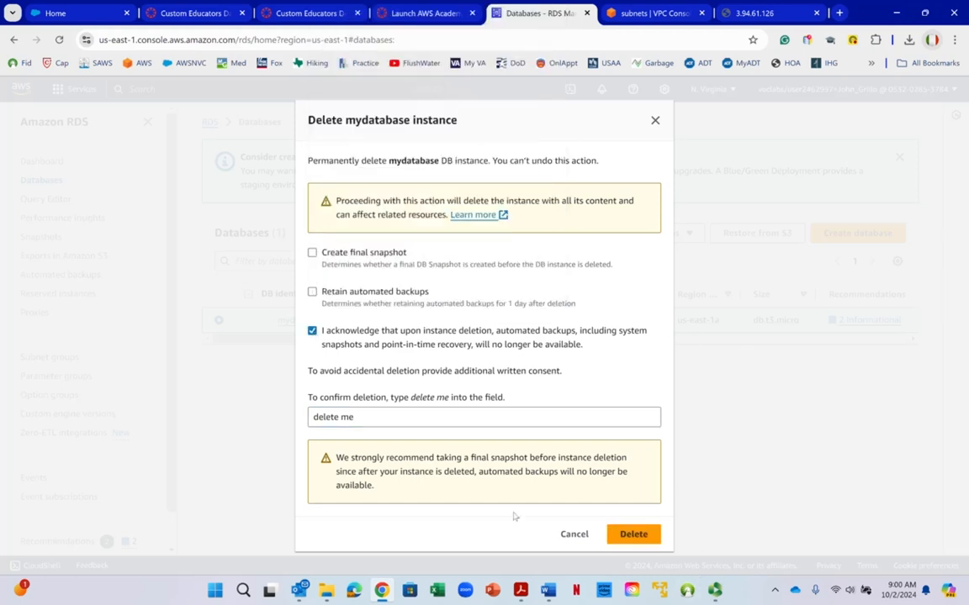
left_click(630, 532)
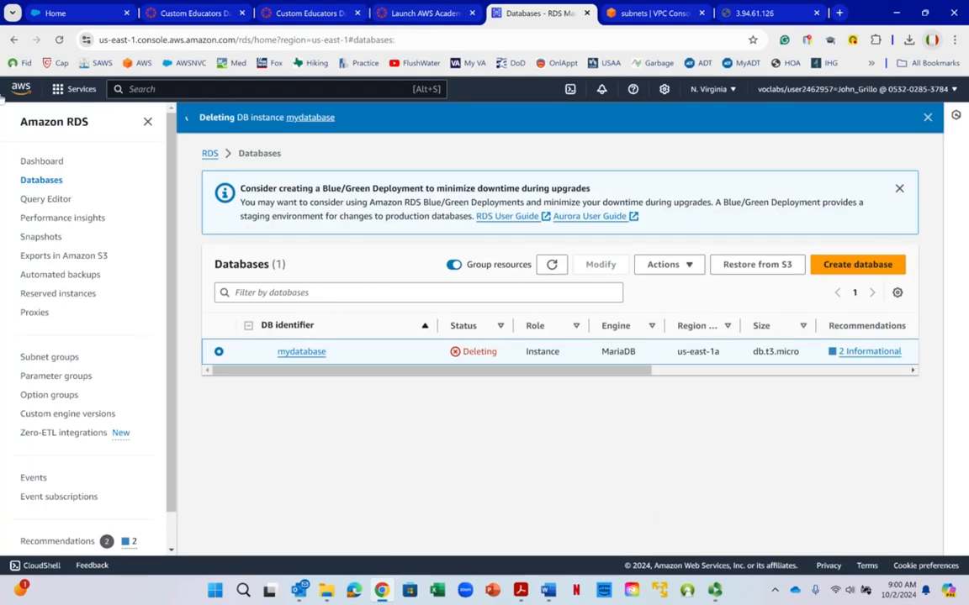
- Search the AWS services for vpc, open the VPC console and list the internet gateways
left_click(149, 90)
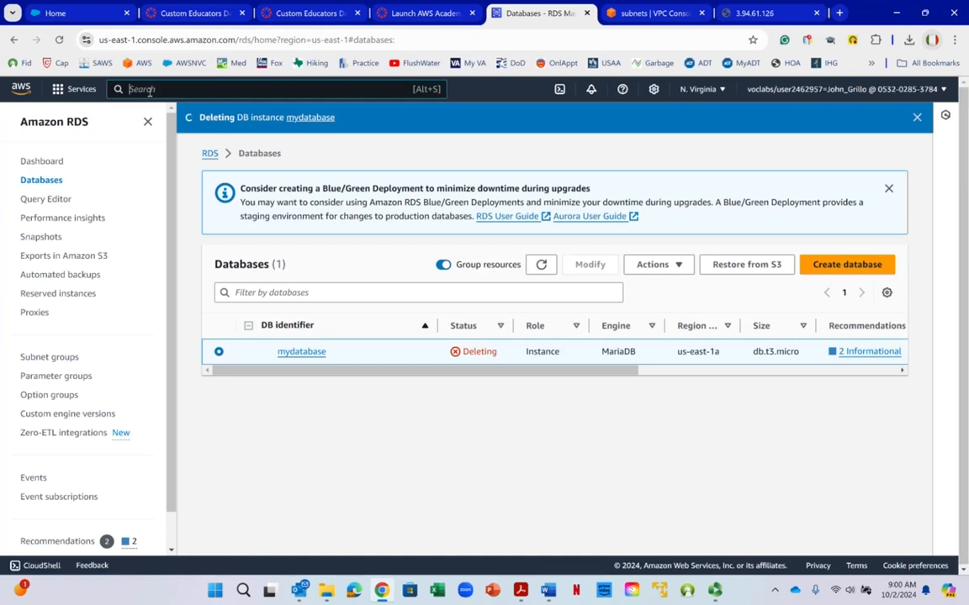
type("vpc")
key("Return")
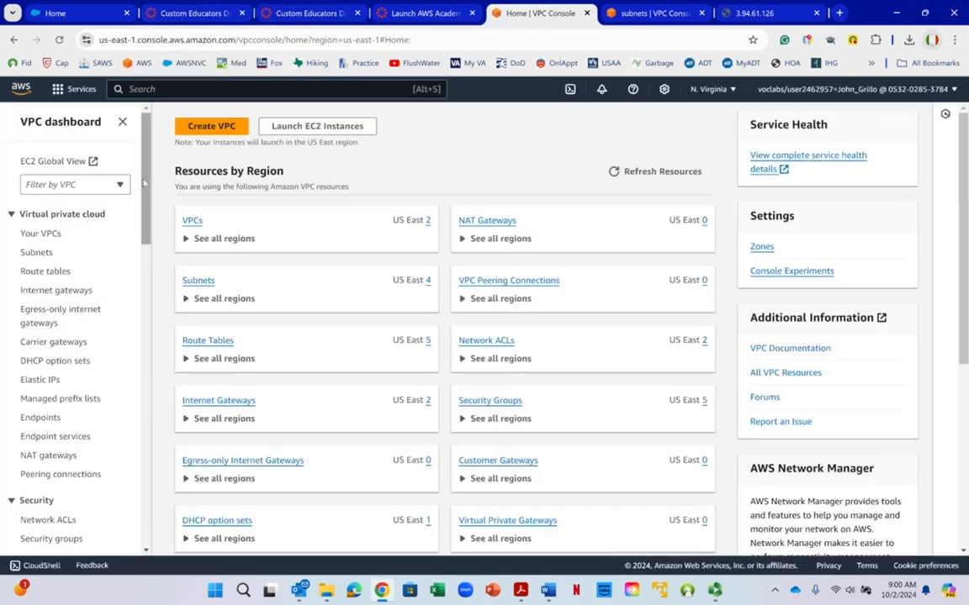
left_click_drag(144, 188, 144, 213)
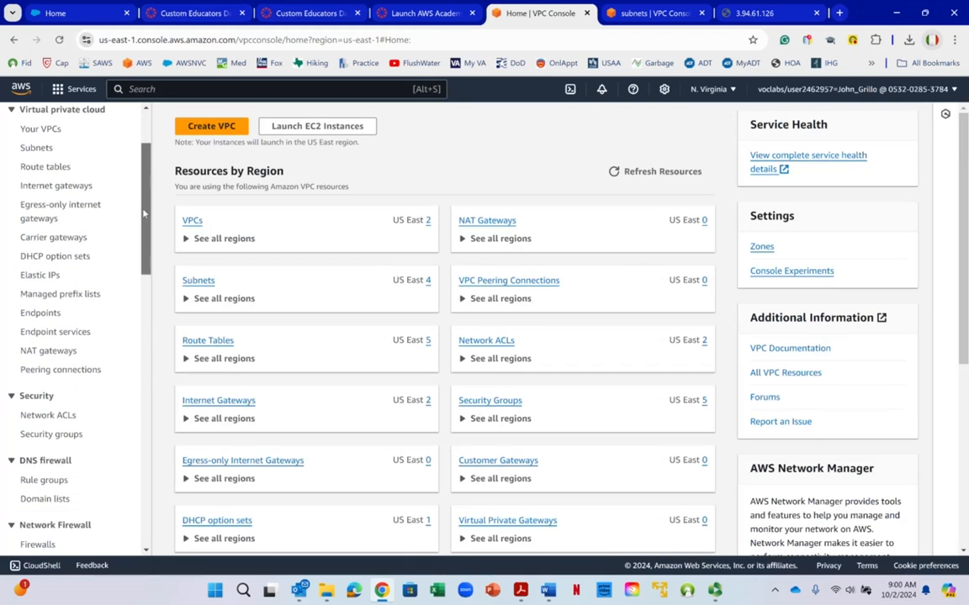
mouse_move(144, 214)
left_mouse_down()
mouse_move(144, 233)
mouse_move(143, 225)
left_mouse_up()
right_click(143, 222)
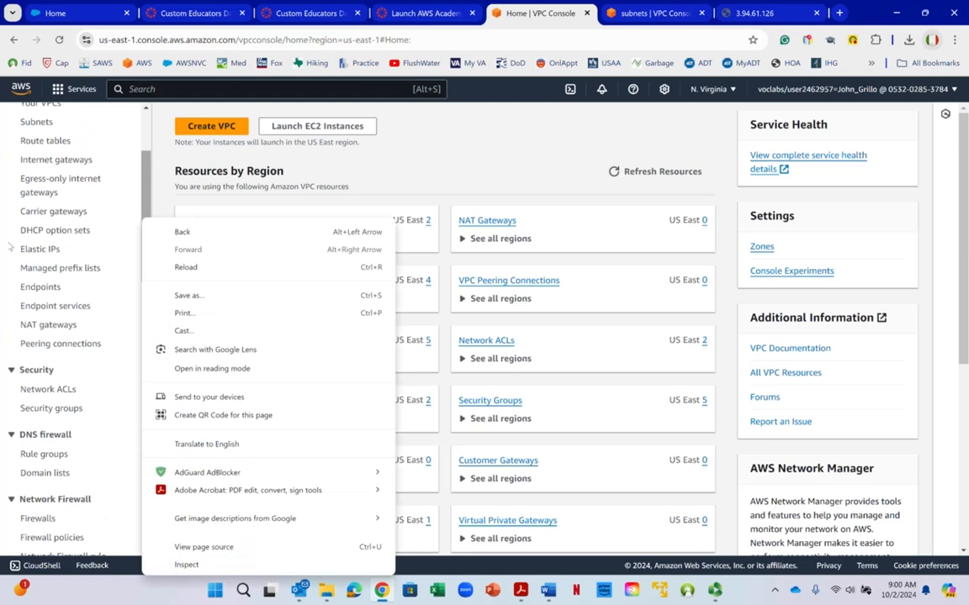
left_click(46, 222)
scroll(46, 223, "up", 2)
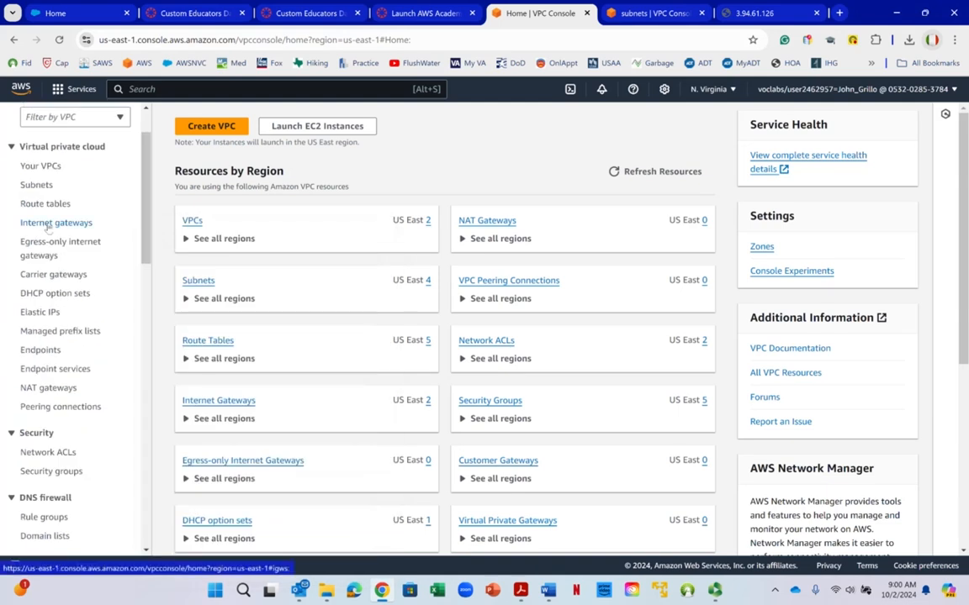
left_click(47, 223)
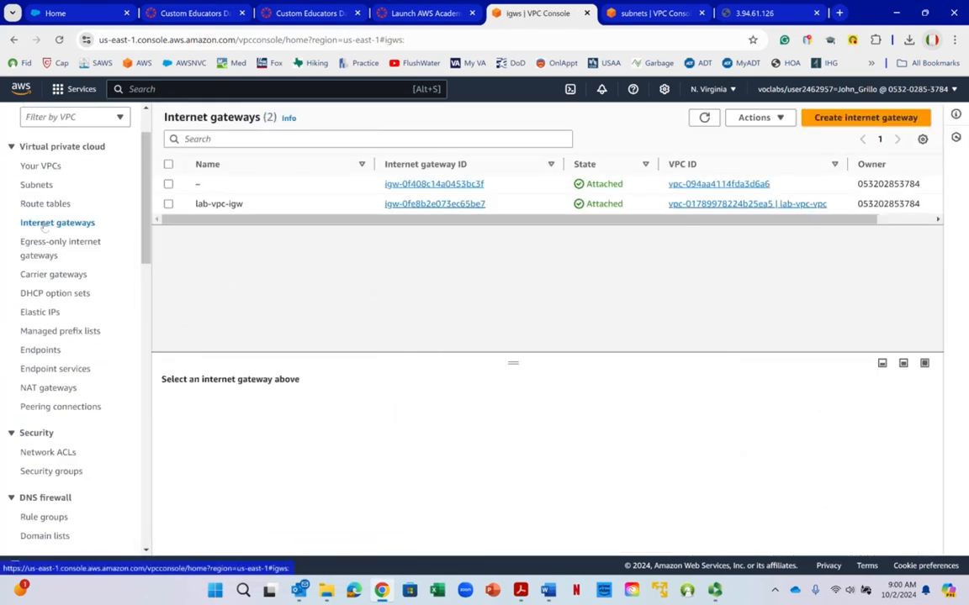
- Try to delete both internet gateways together, and dismiss the deletion dialog
left_click(169, 164)
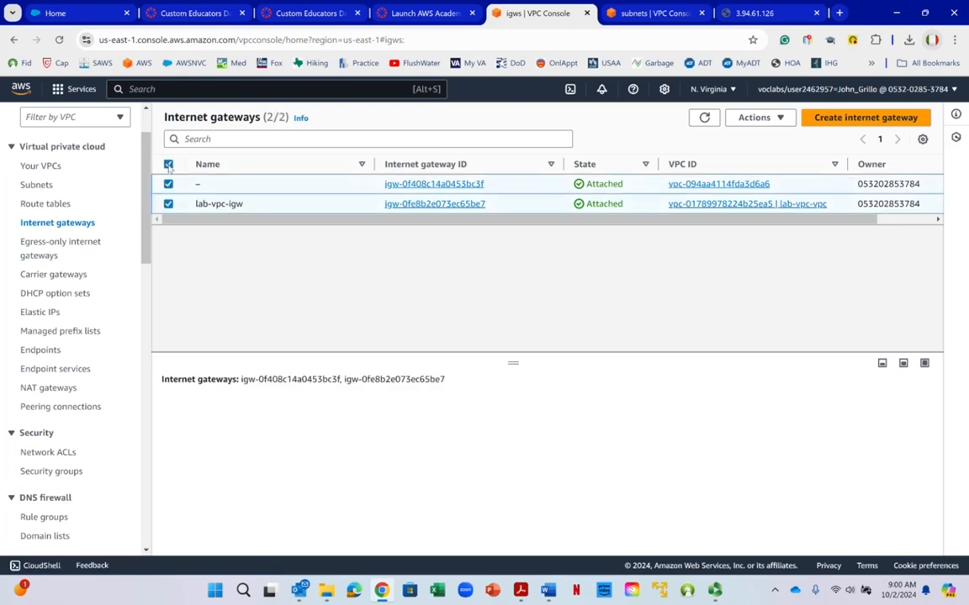
left_click(771, 119)
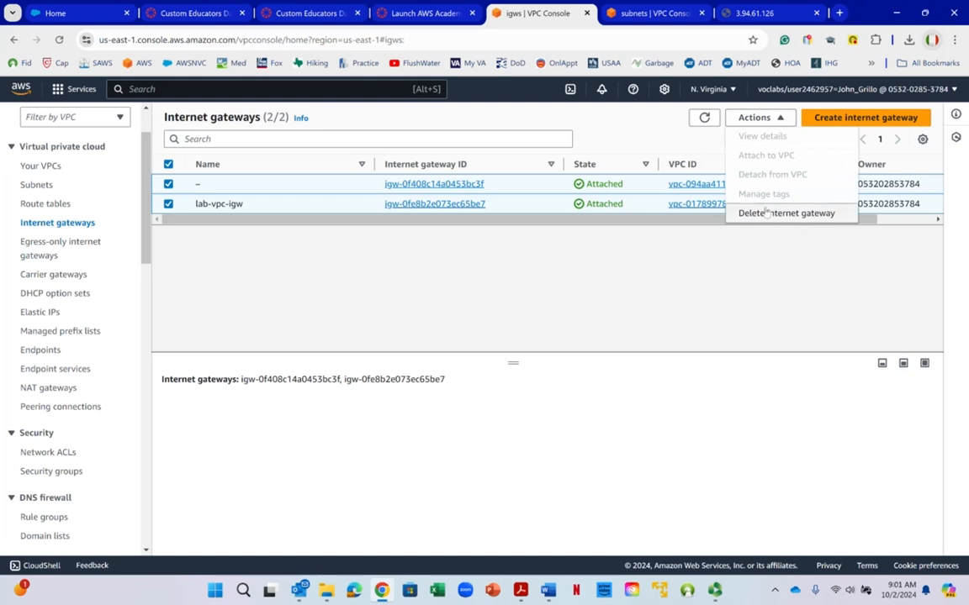
left_click(765, 214)
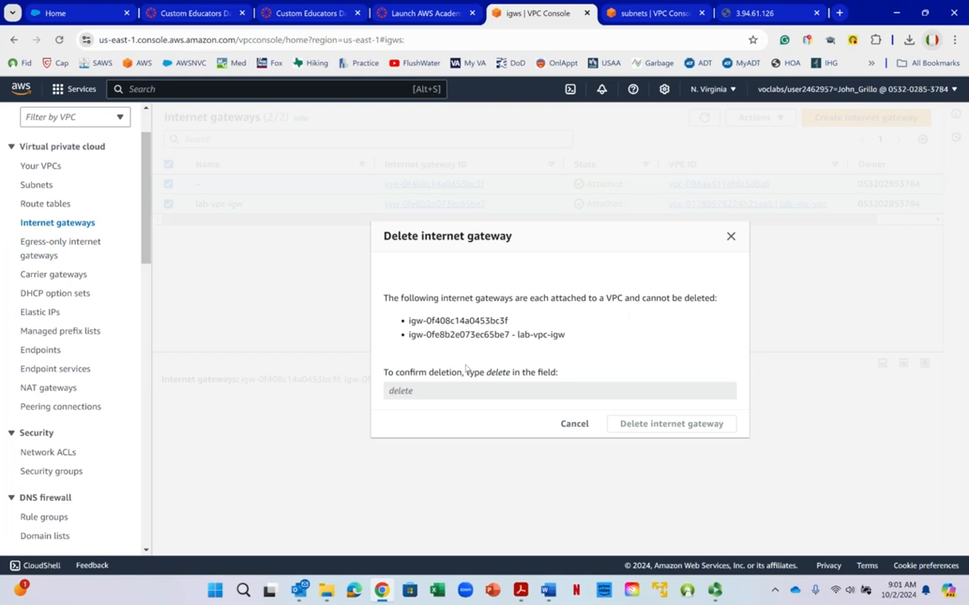
left_click(575, 423)
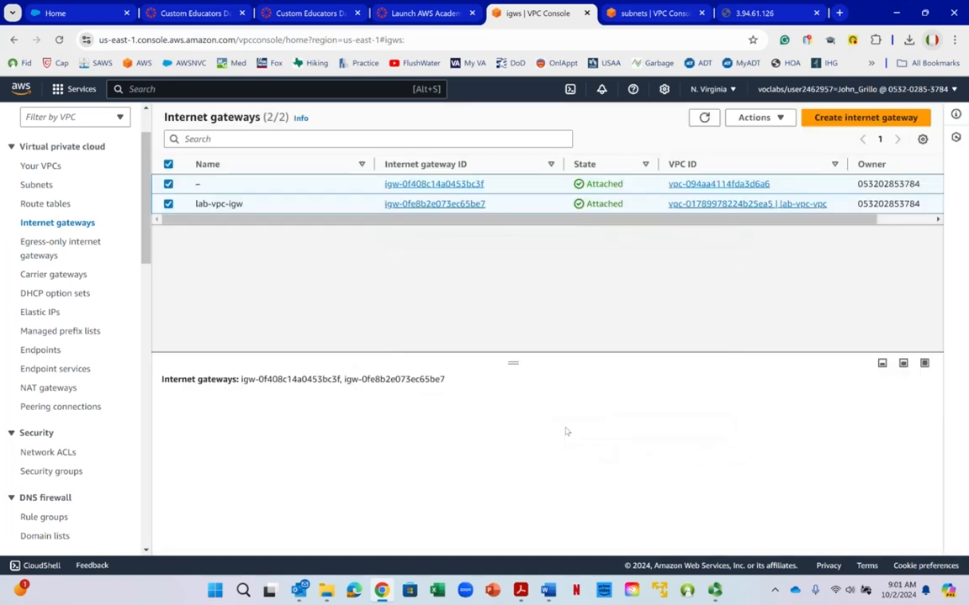
- Keep only the lab-vpc-igw internet gateway selected and check which actions are available for it
left_click(168, 184)
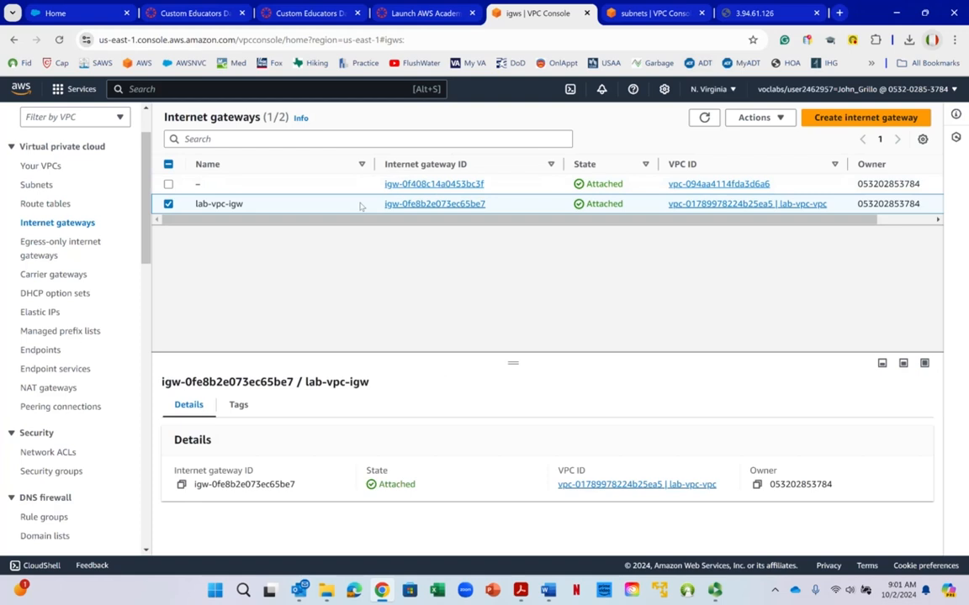
left_click(754, 118)
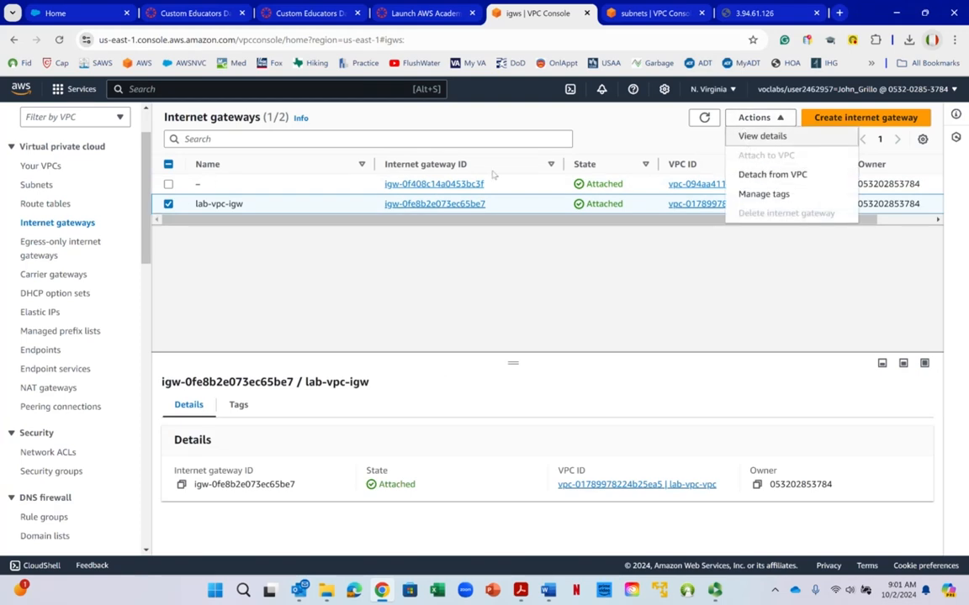
left_click(587, 282)
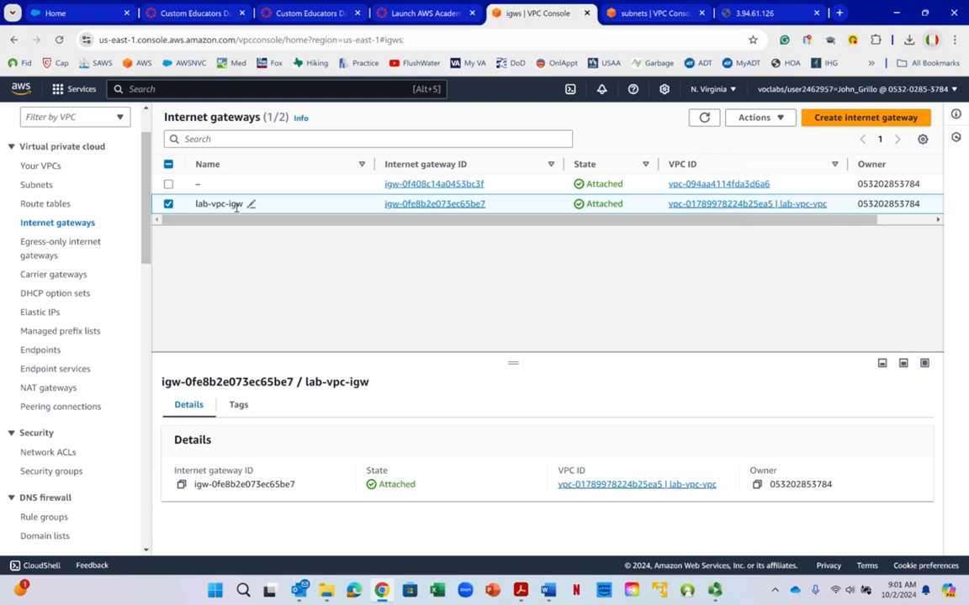
- Check the available actions for both internet gateways together and for the unnamed gateway alone, and clear the selection
left_click(169, 205)
left_click(169, 204)
left_click(169, 184)
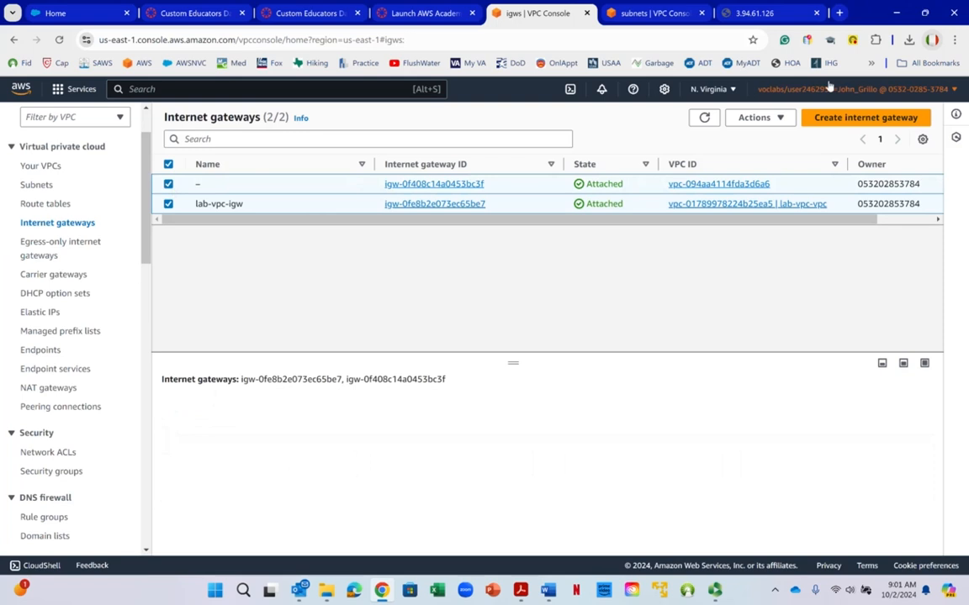
left_click(751, 118)
left_click(351, 114)
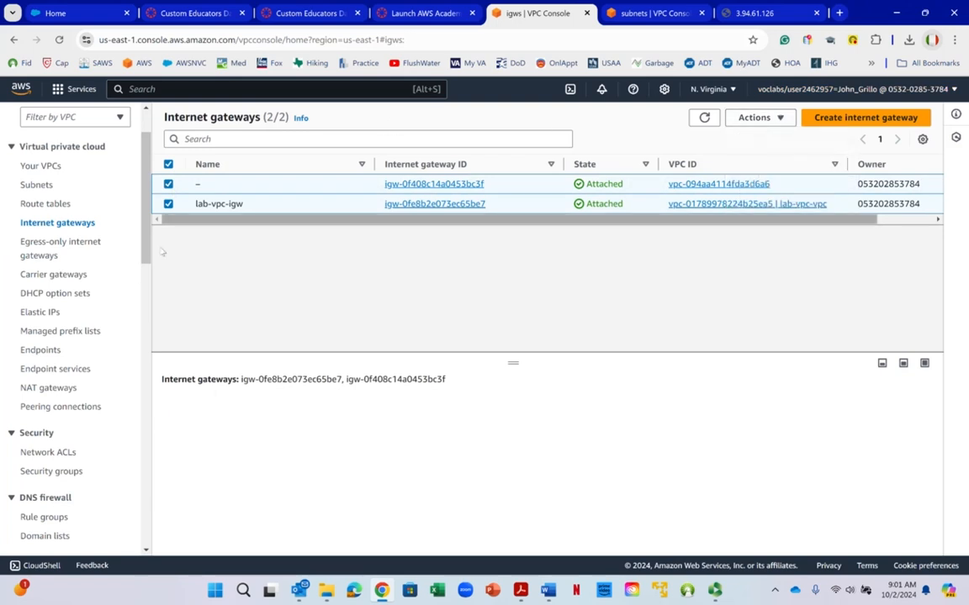
right_click(173, 209)
left_click(168, 204)
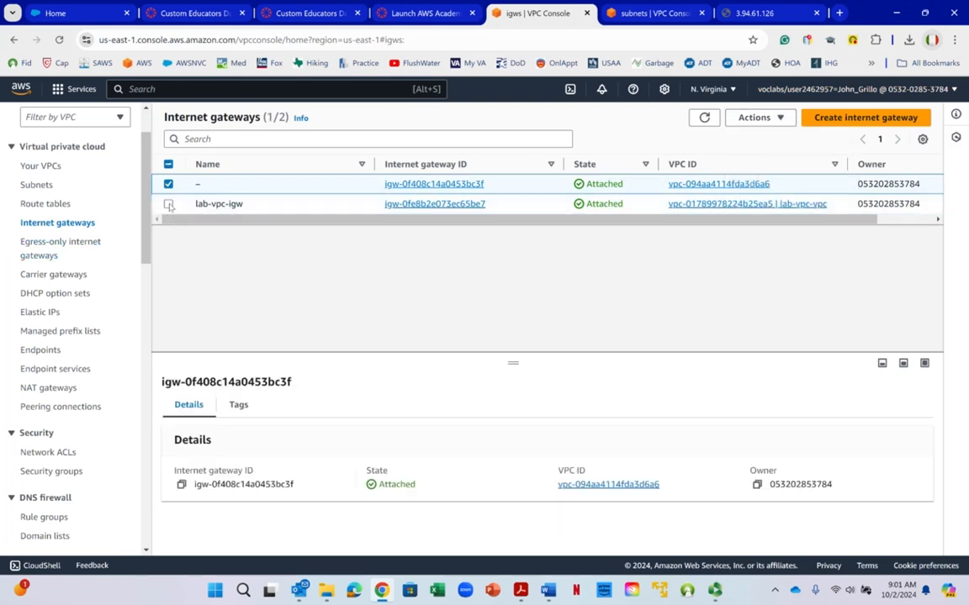
left_click(756, 118)
left_click(106, 189)
left_click(168, 184)
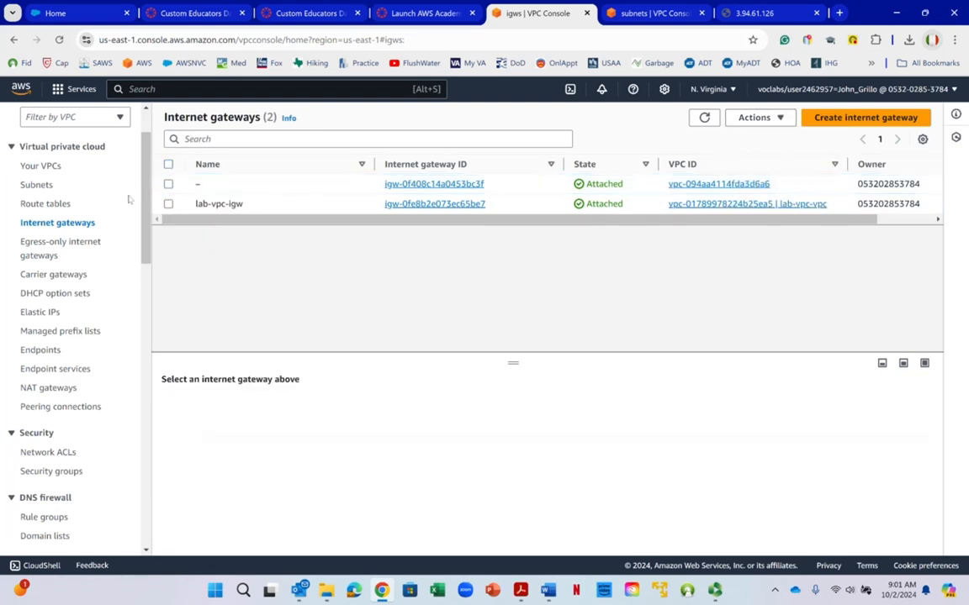
- List the subnets, select all the lab-vpc subnets and delete the removable ones, confirming with the word delete
left_click(37, 186)
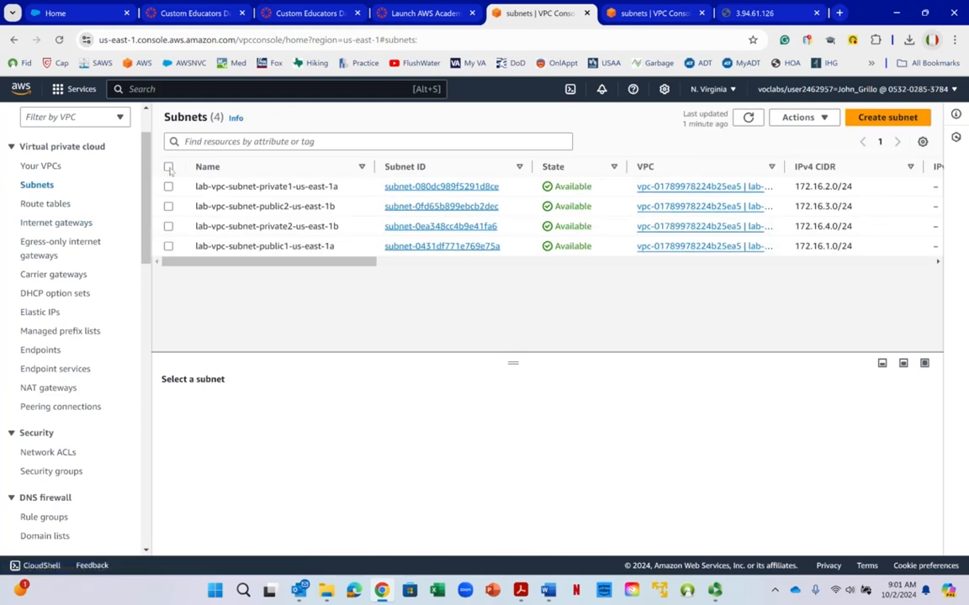
left_click(168, 167)
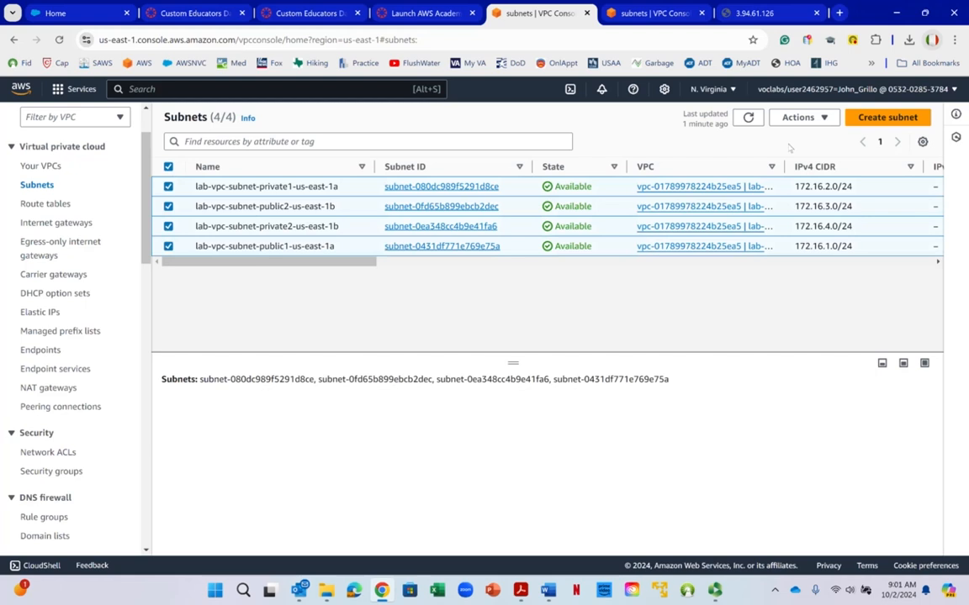
left_click(800, 120)
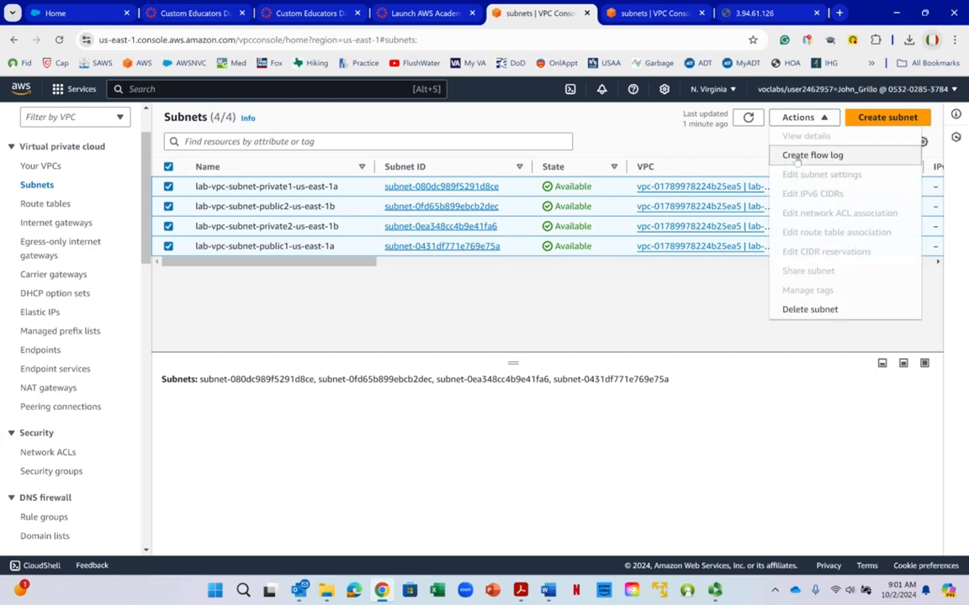
left_click(799, 309)
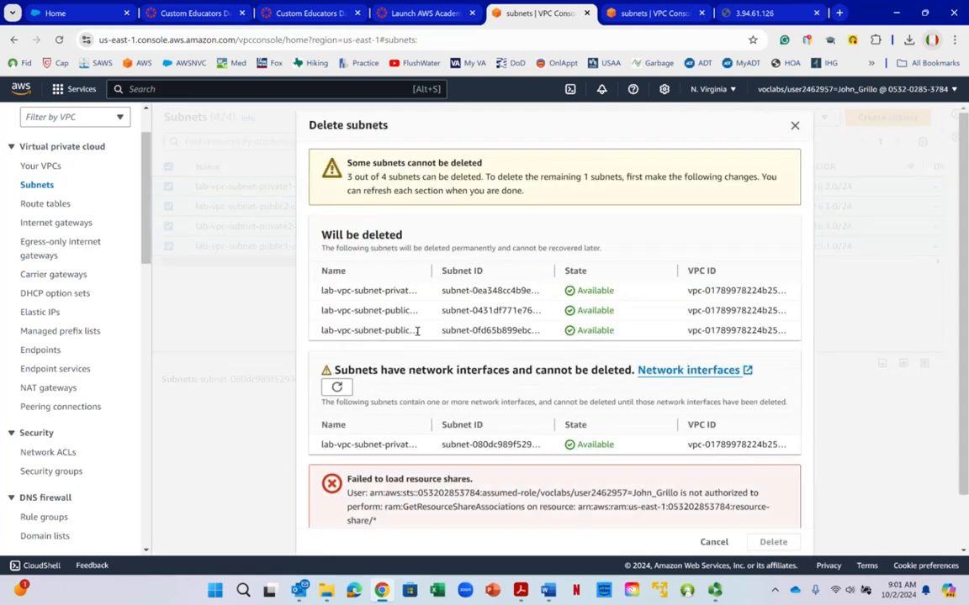
scroll(425, 327, "down", 2)
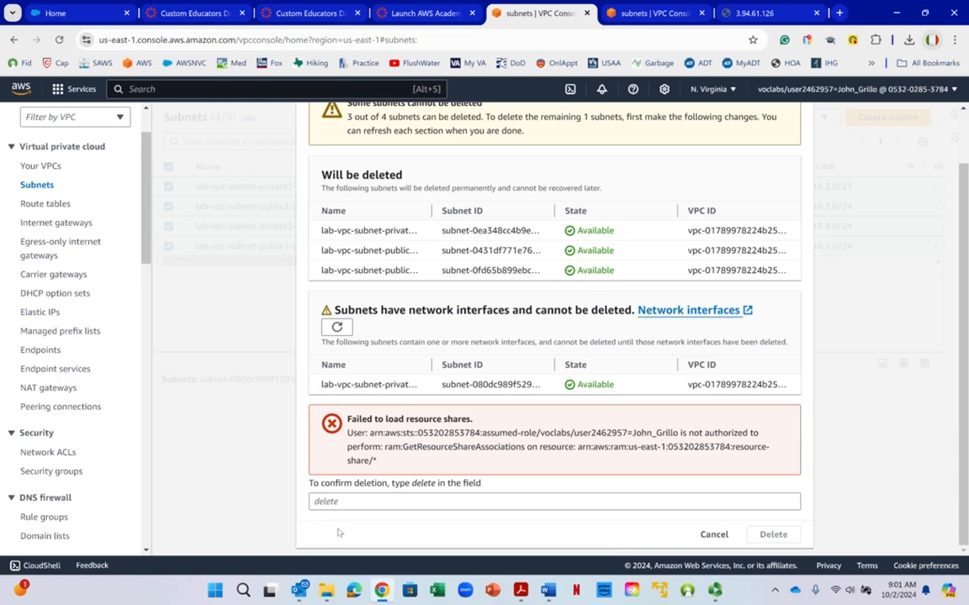
left_click(346, 502)
right_click(347, 502)
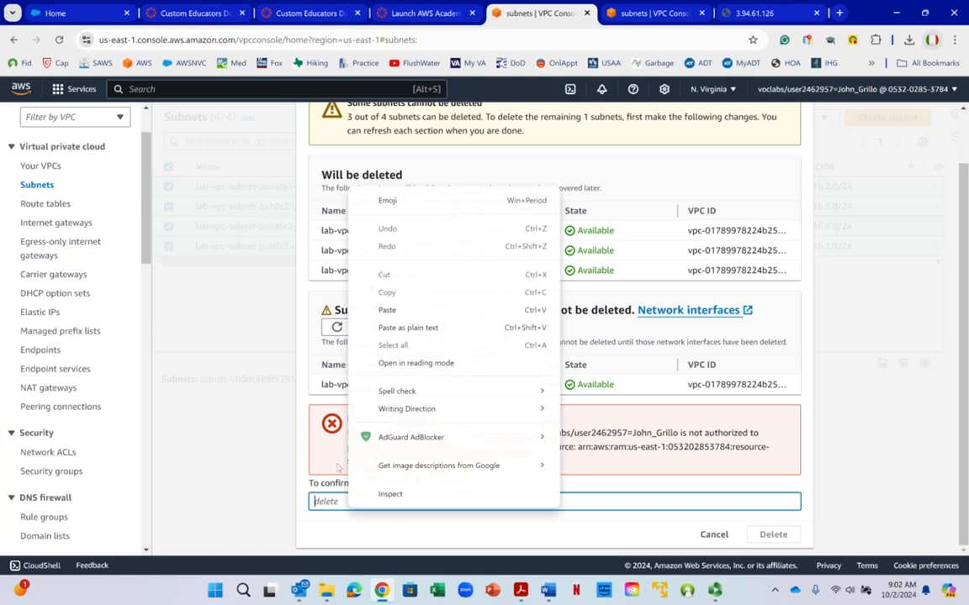
key("Escape")
type("delete")
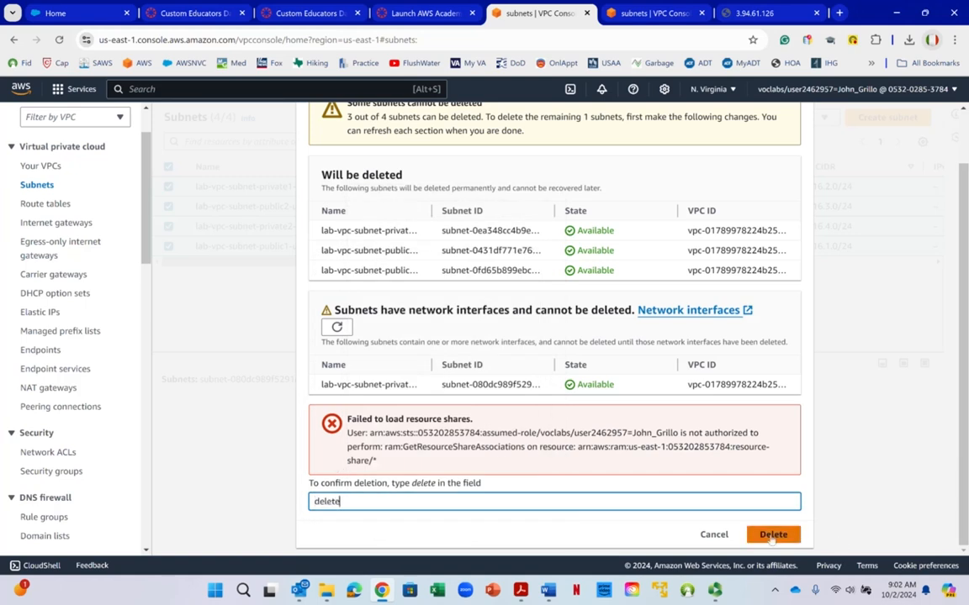
left_click(772, 535)
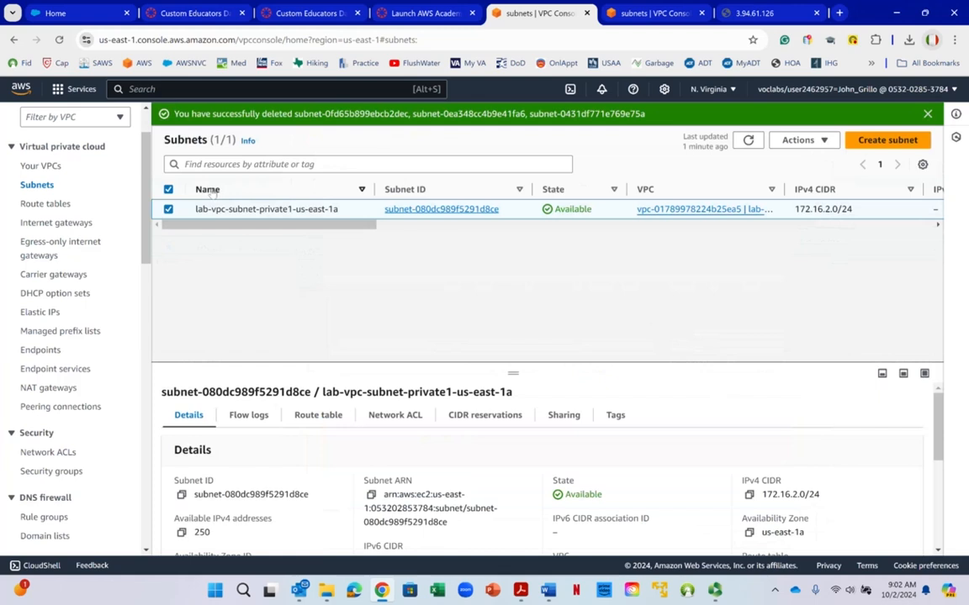
left_click_drag(300, 226, 181, 232)
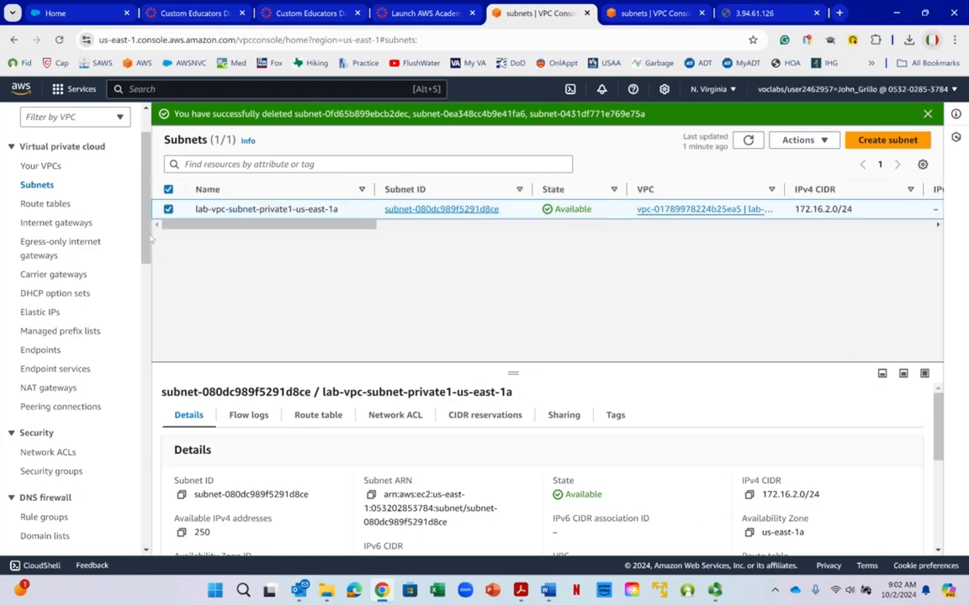
- Try to delete all the route tables together, read the reasons given, and dismiss the deletion dialog
left_click(44, 205)
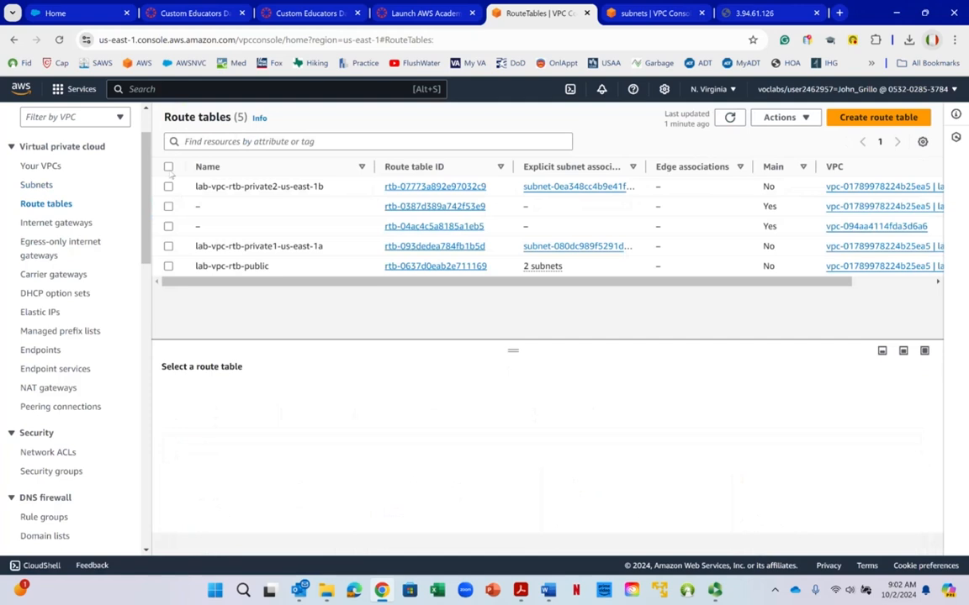
left_click(168, 166)
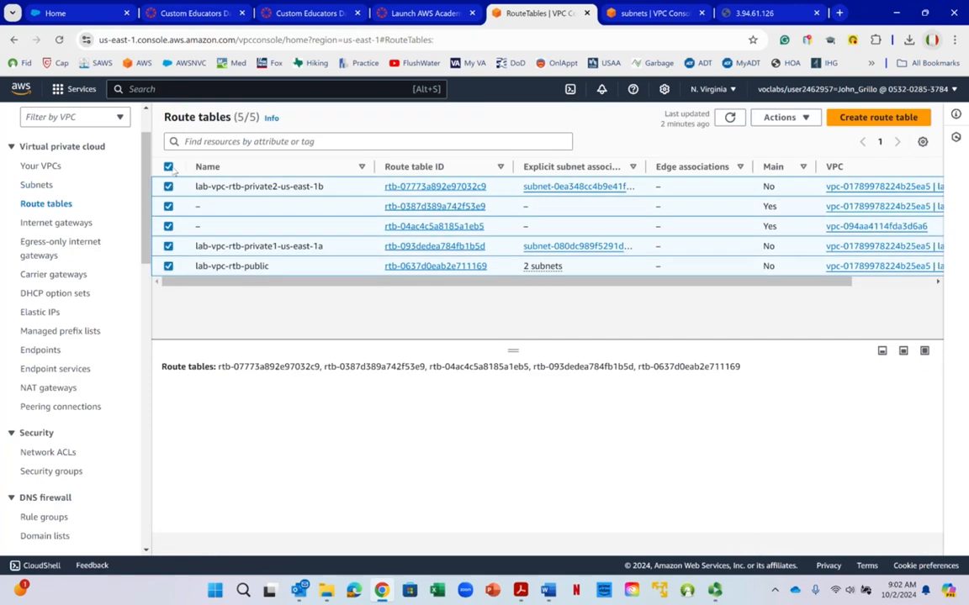
left_click(803, 119)
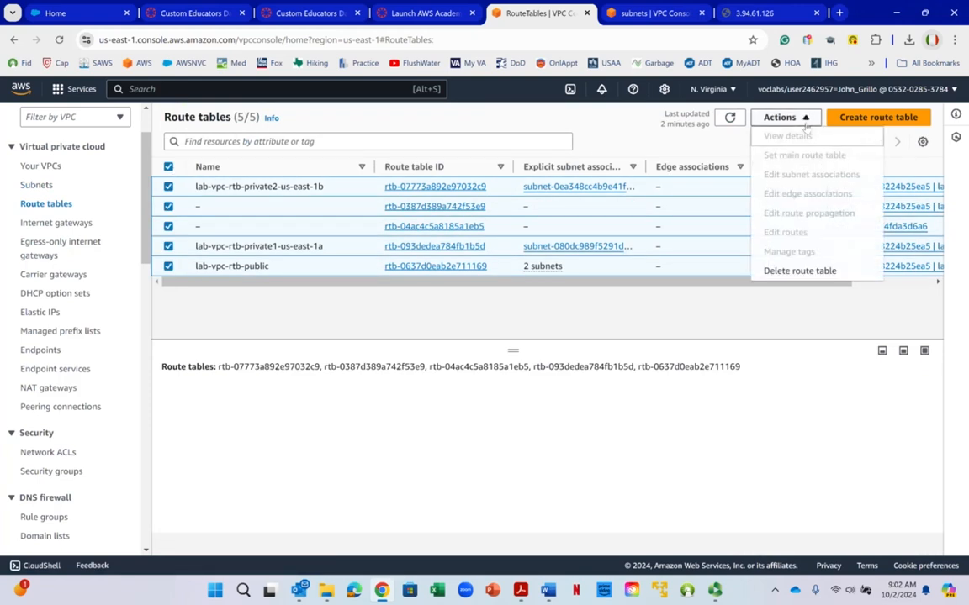
left_click(799, 271)
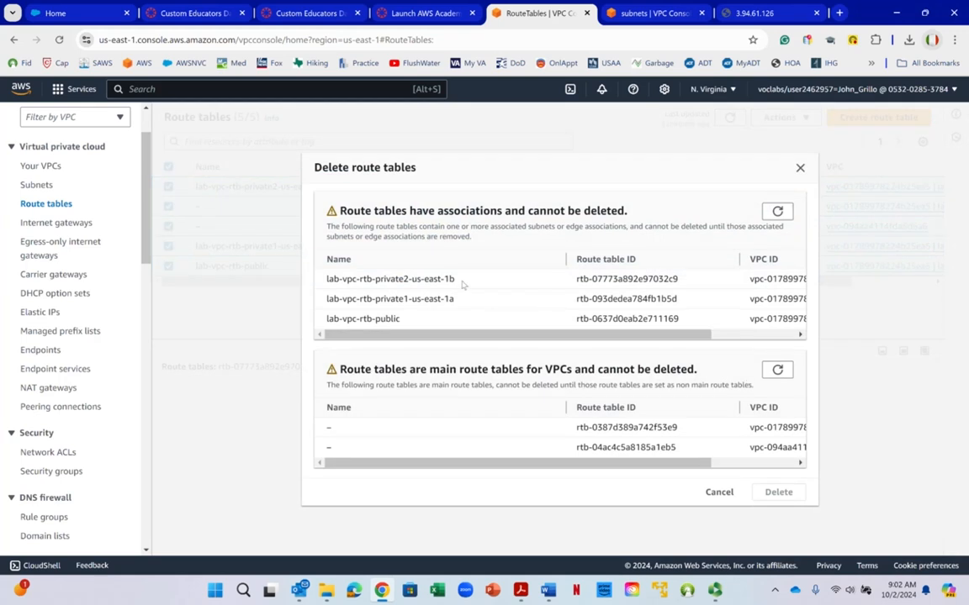
left_click_drag(465, 387, 607, 383)
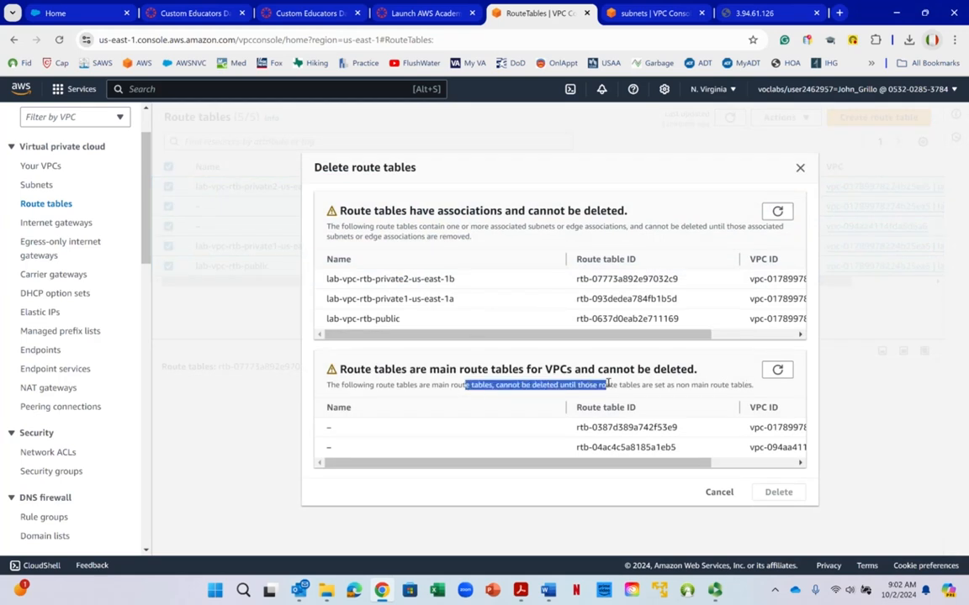
left_click(607, 384)
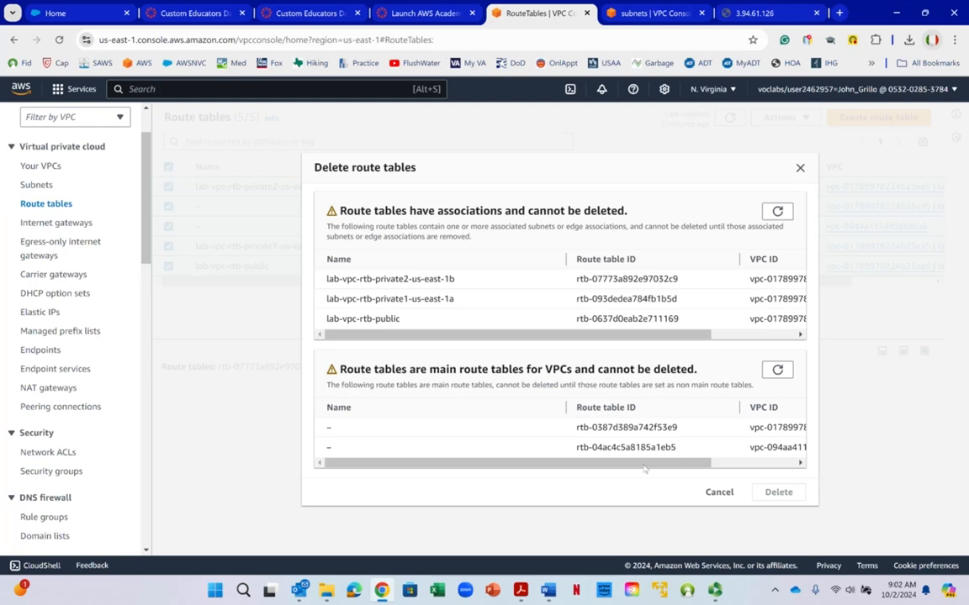
left_click(722, 492)
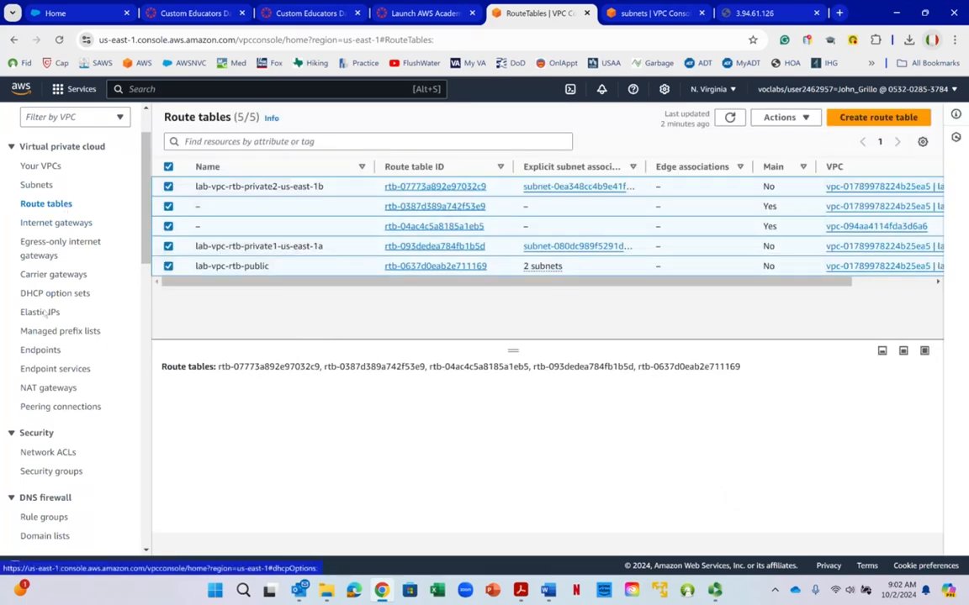
- Check the NAT gateways, and delete the lab-vpc-vpce-s3 VPC endpoint, confirming with the word delete
left_click(40, 389)
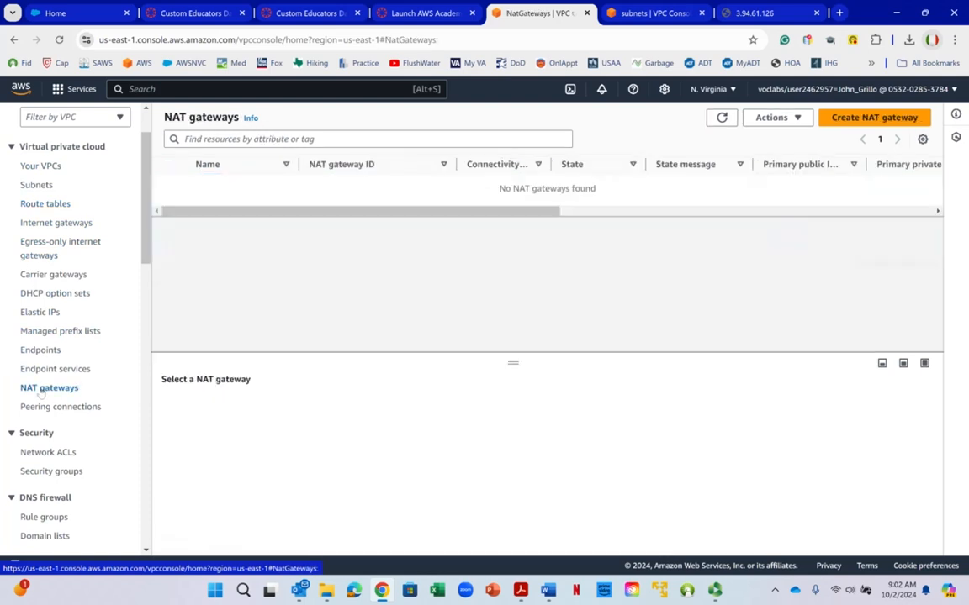
left_click(37, 351)
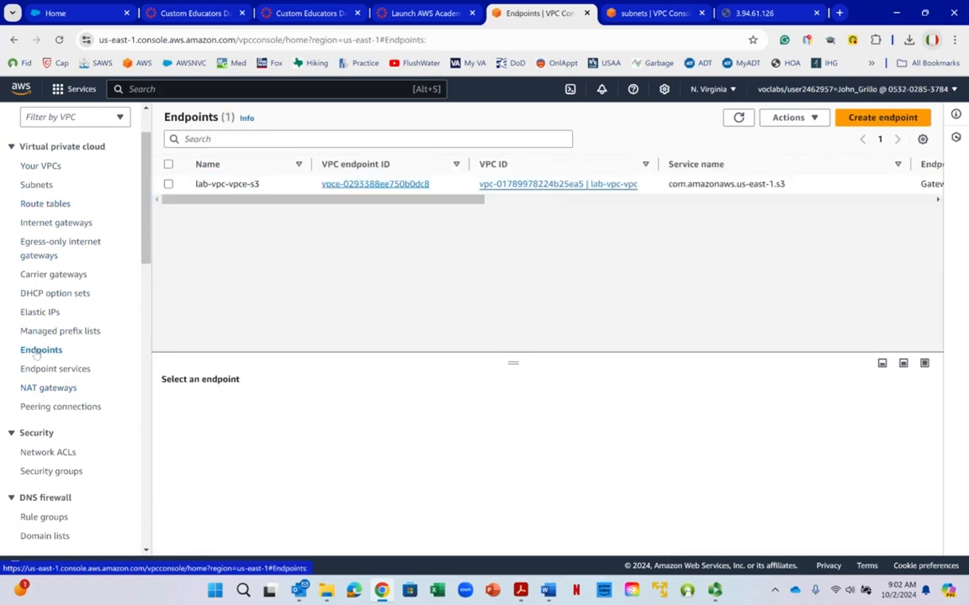
left_click(169, 165)
left_click(794, 117)
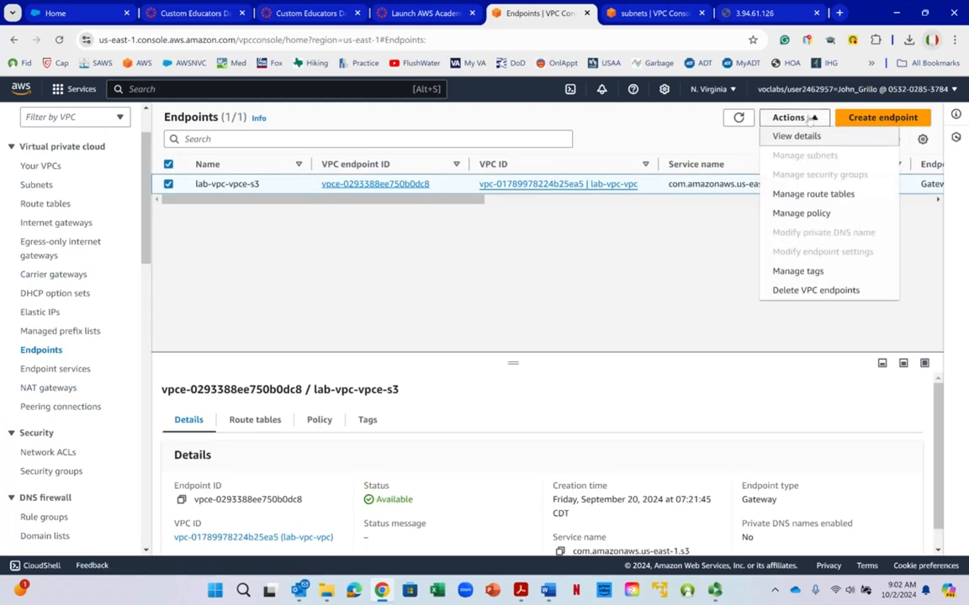
right_click(809, 124)
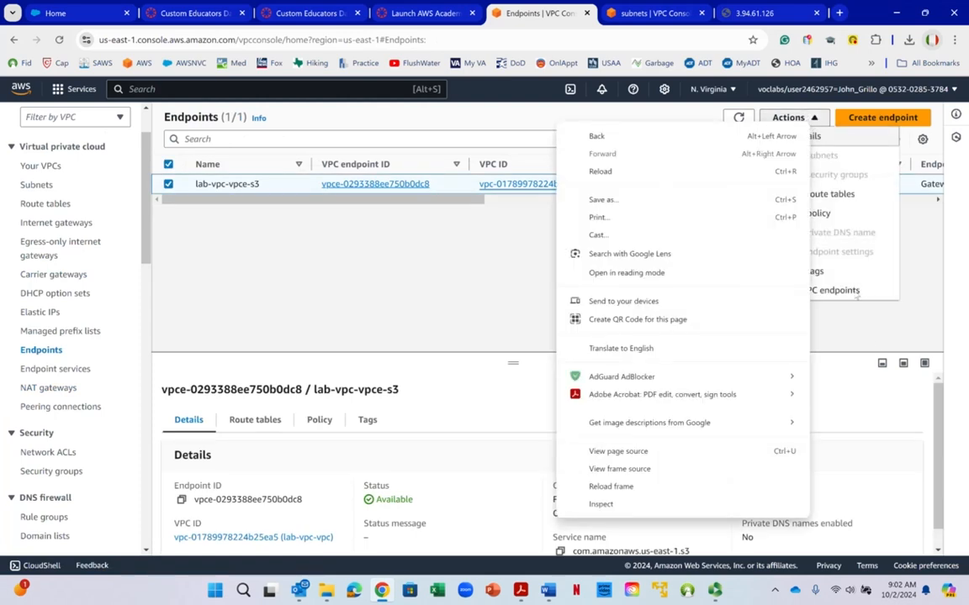
key("Escape")
left_click(832, 290)
left_click(428, 385)
type("delete")
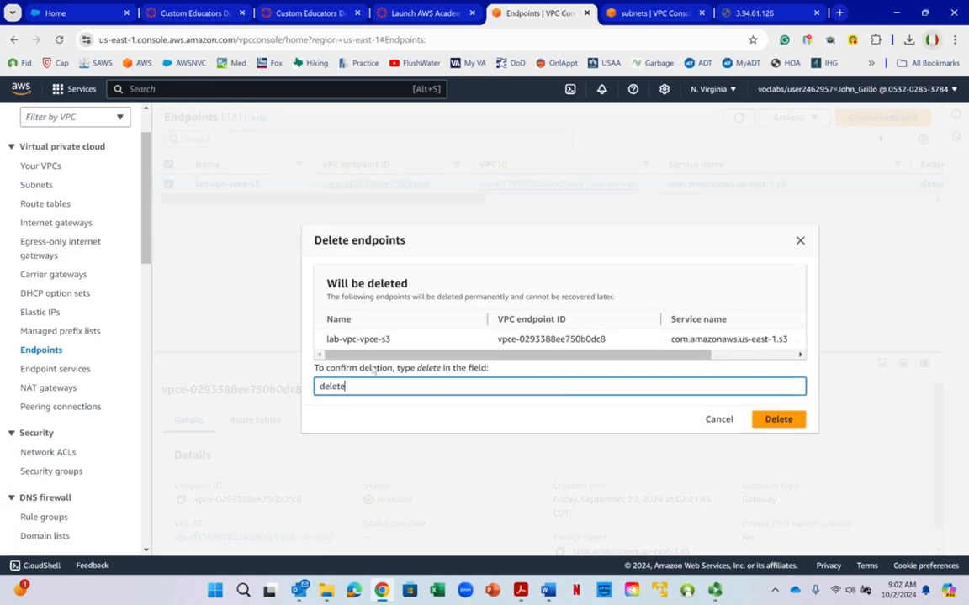
left_click(775, 418)
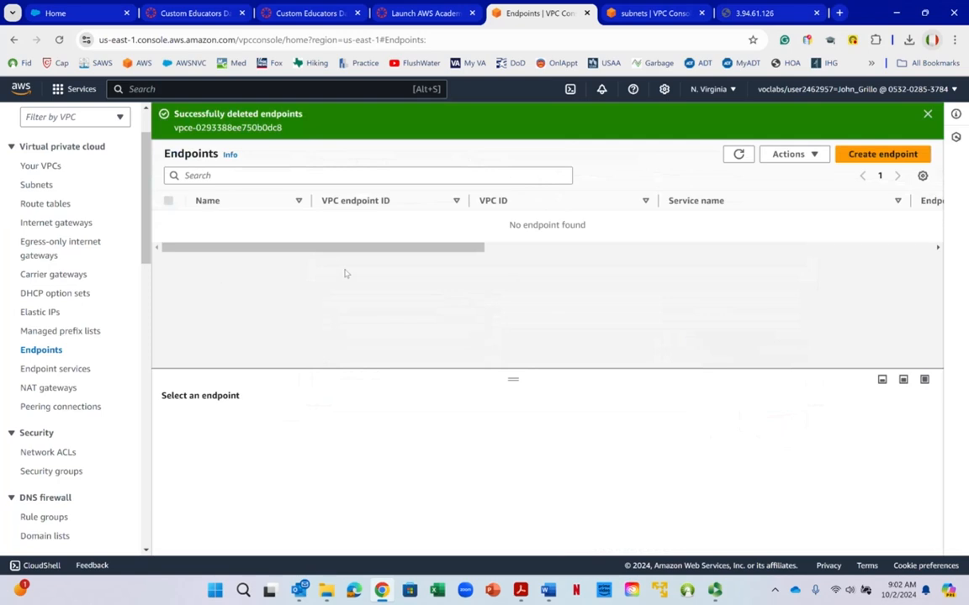
- Check whether any Elastic IP addresses are allocated
right_click(330, 166)
left_click(286, 149)
left_click(34, 313)
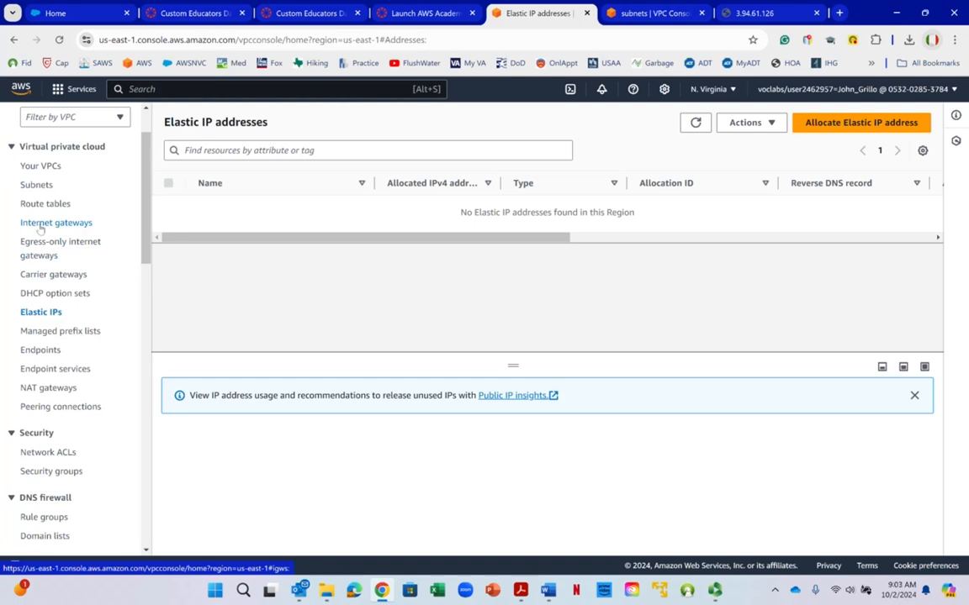
- List the security groups, select all of them and delete the removable ones, confirming with the word delete
left_click(36, 474)
right_click(36, 473)
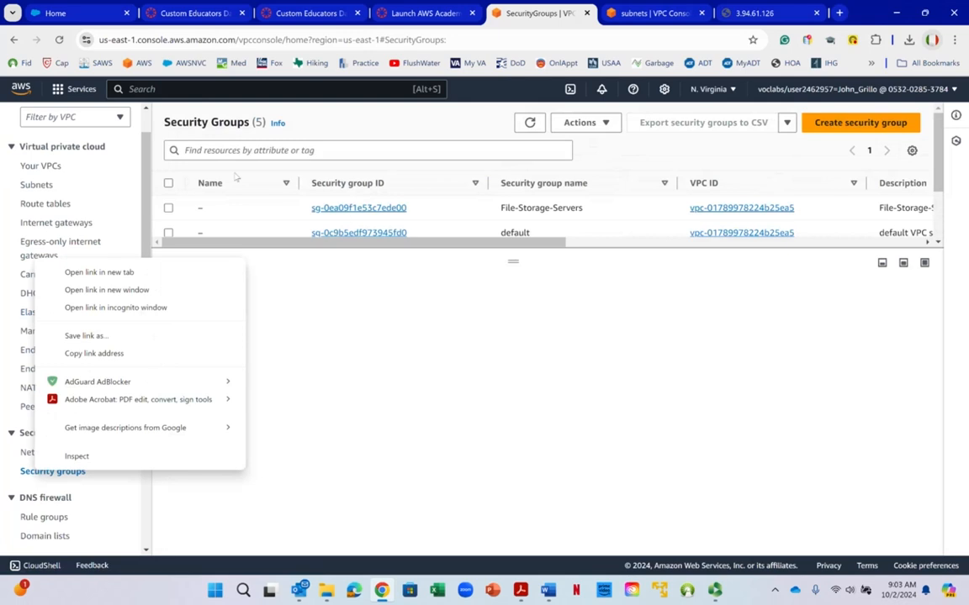
left_click(169, 184)
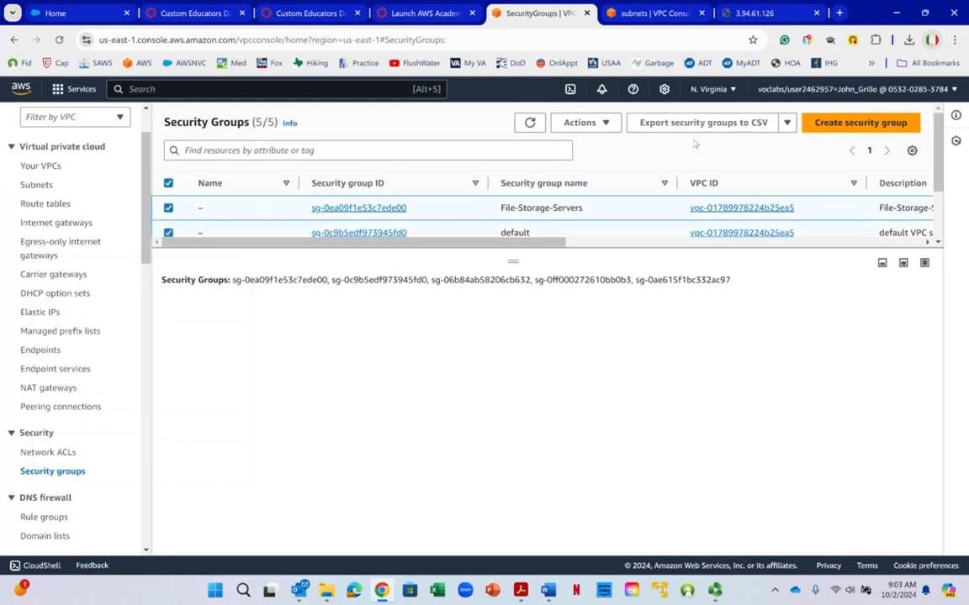
left_click(604, 123)
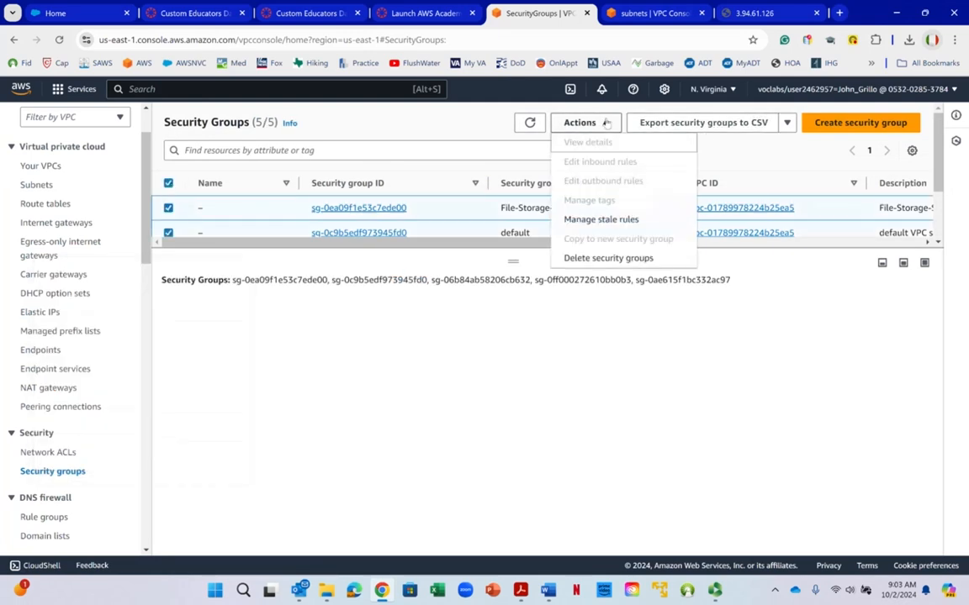
left_click(608, 258)
right_click(442, 456)
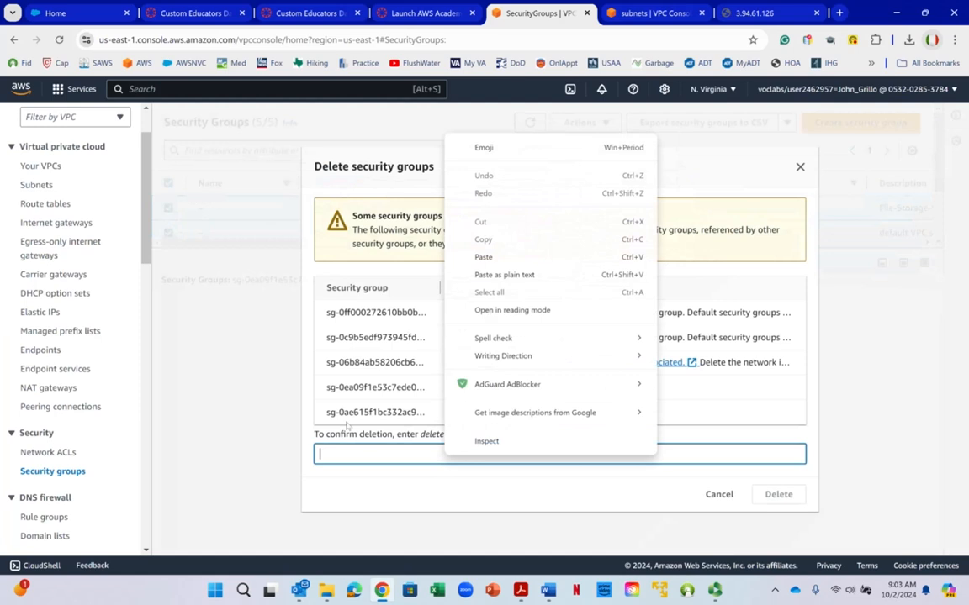
left_click(483, 147)
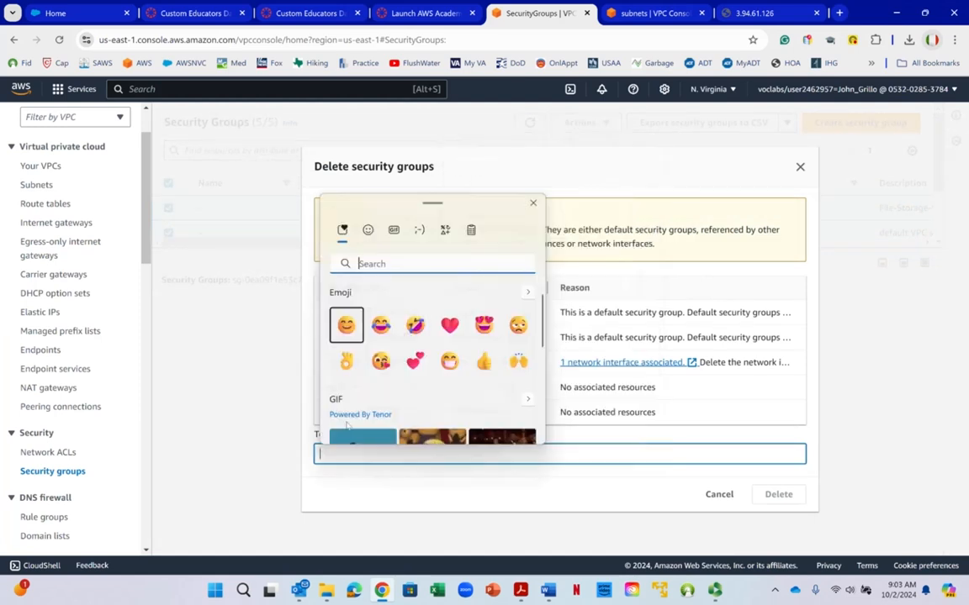
left_click(576, 453)
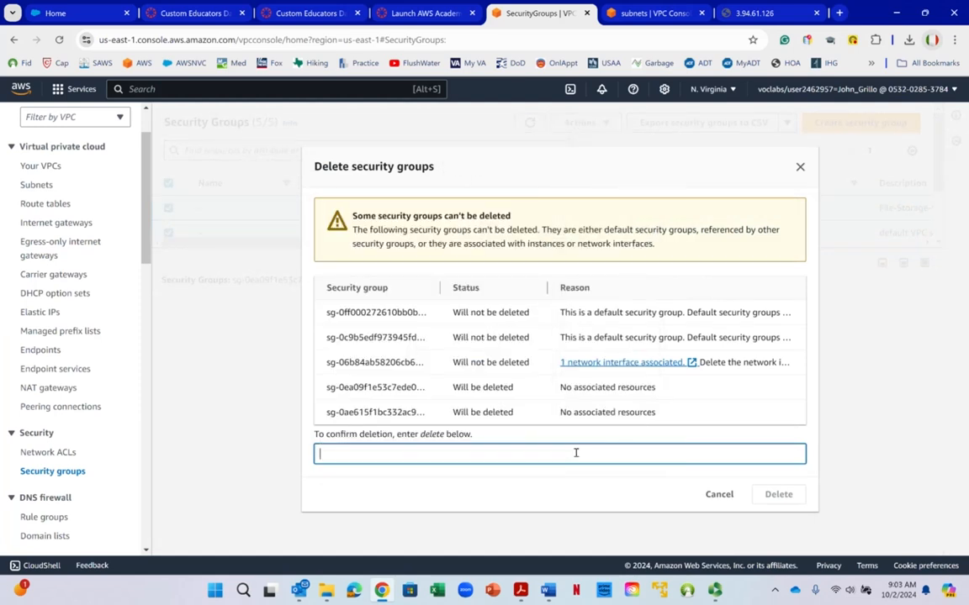
type("delete")
left_click(779, 494)
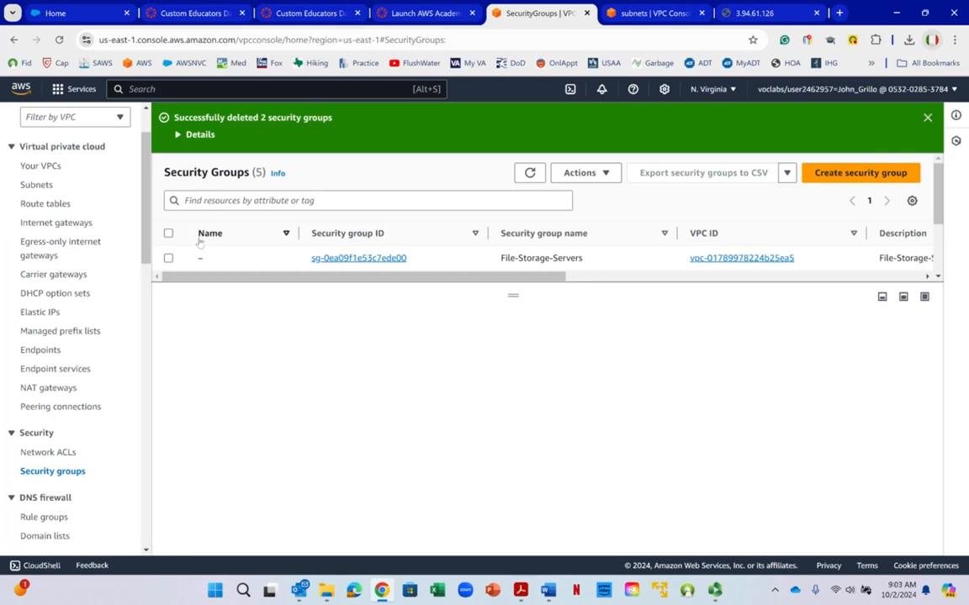
- Refresh the security group list and enlarge the list area so every remaining group can be seen
left_click(528, 177)
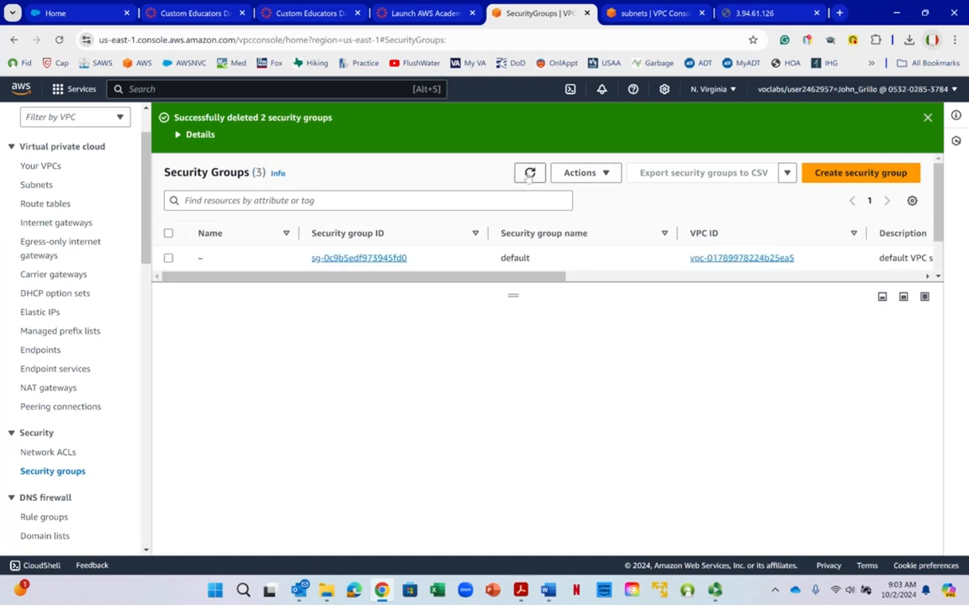
left_click_drag(514, 295, 526, 480)
right_click(528, 481)
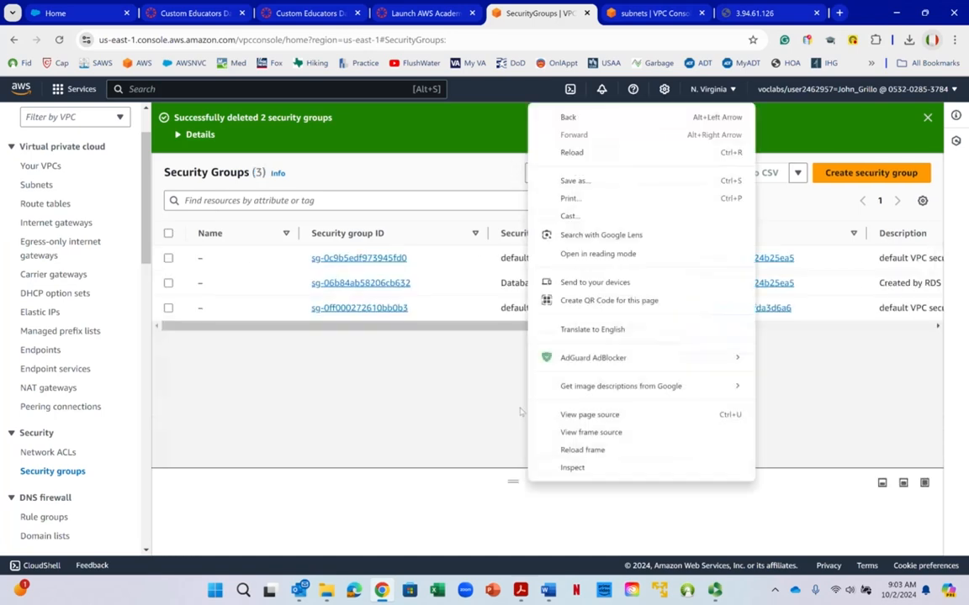
- Delete the Database Security Group created by RDS, confirm the deletion, and refresh the security group list
left_click(210, 282)
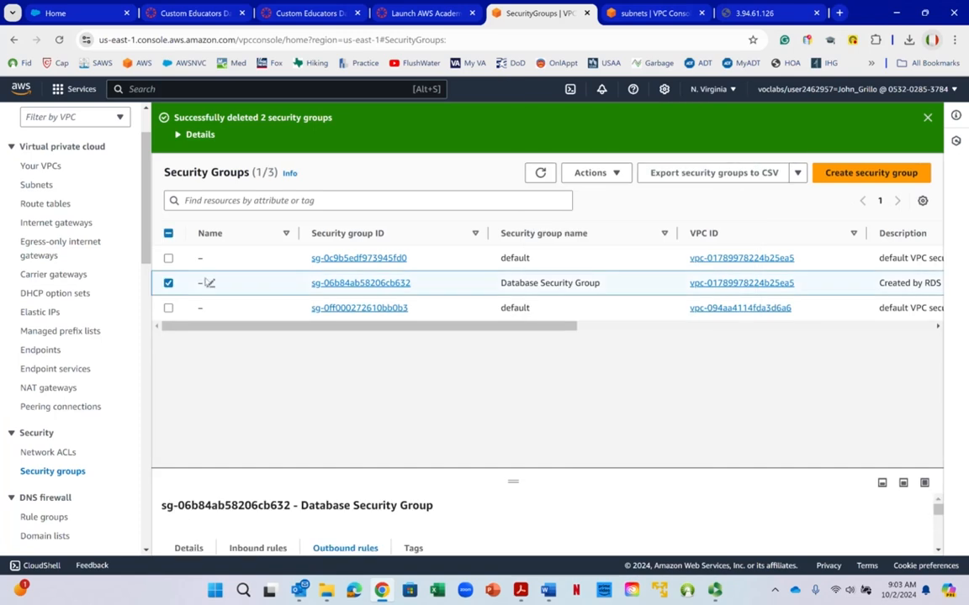
left_click(541, 175)
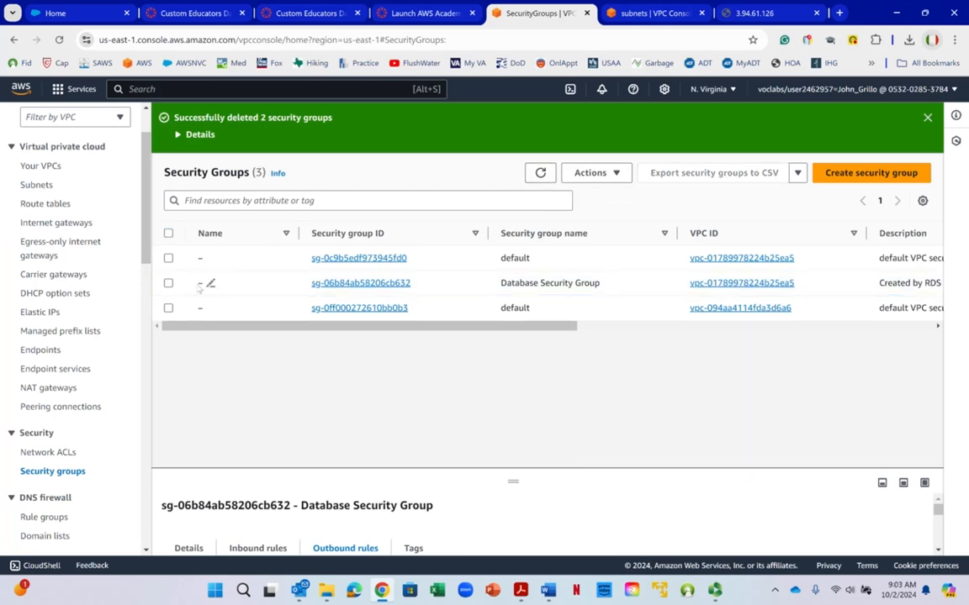
left_click(168, 284)
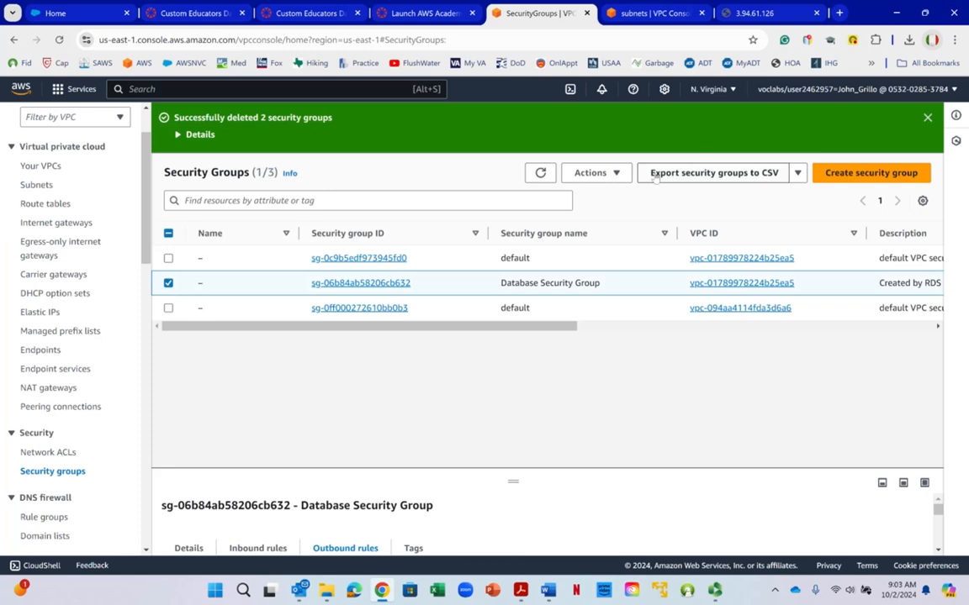
left_click(617, 174)
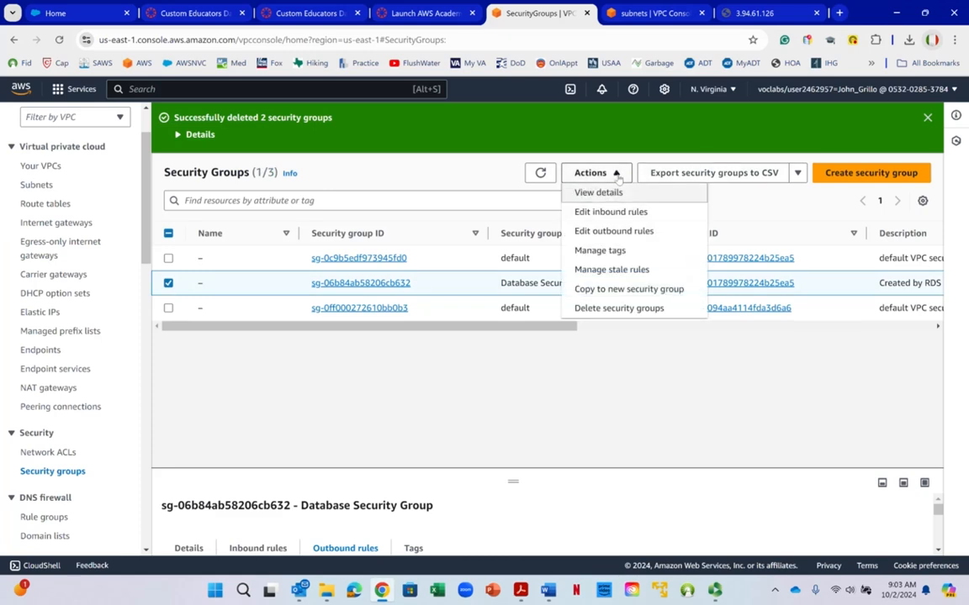
left_click(619, 308)
right_click(636, 316)
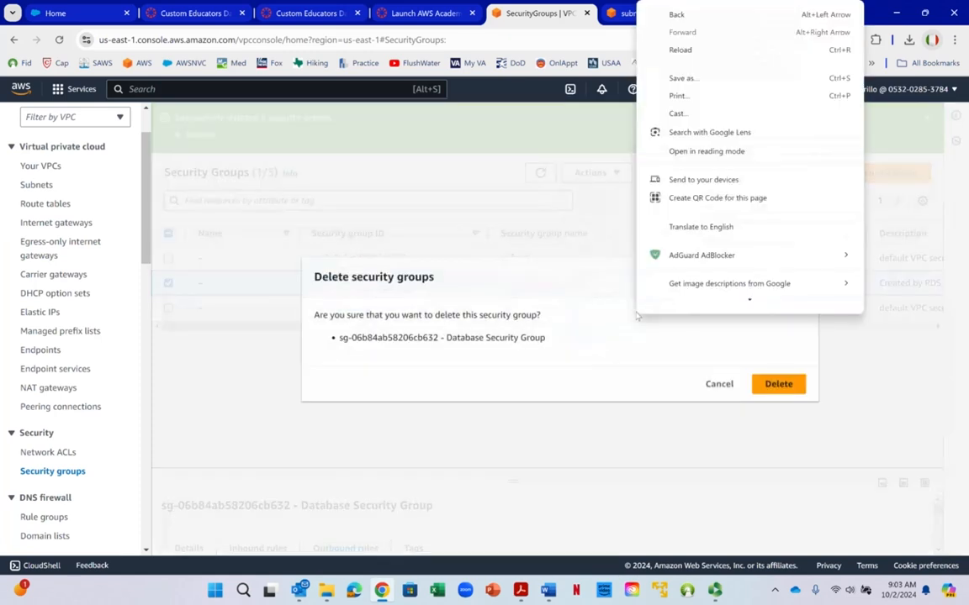
right_click(755, 376)
left_click(778, 384)
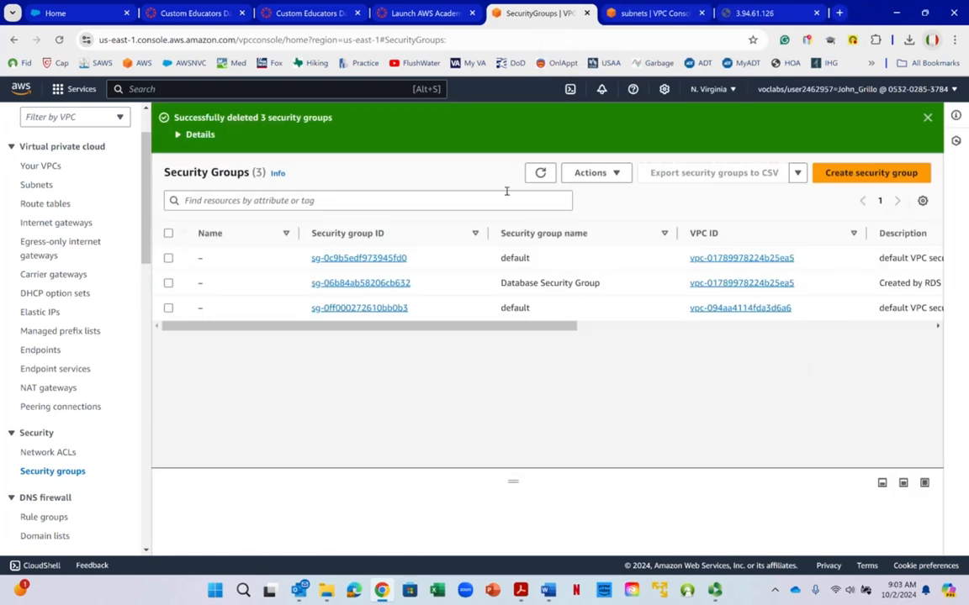
left_click(540, 173)
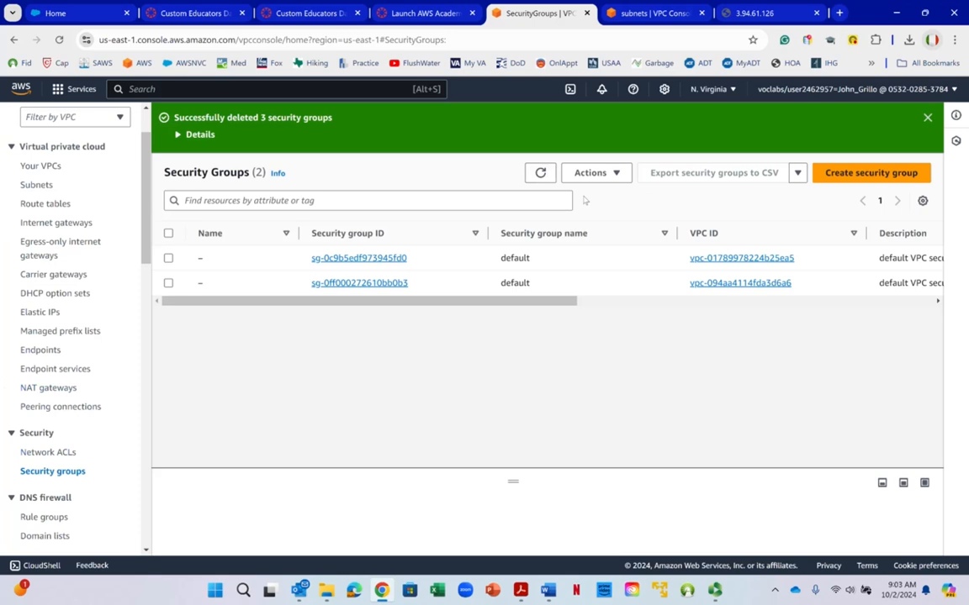
- Try to delete the lab VPC's default security group, and dismiss the deletion dialog
right_click(776, 263)
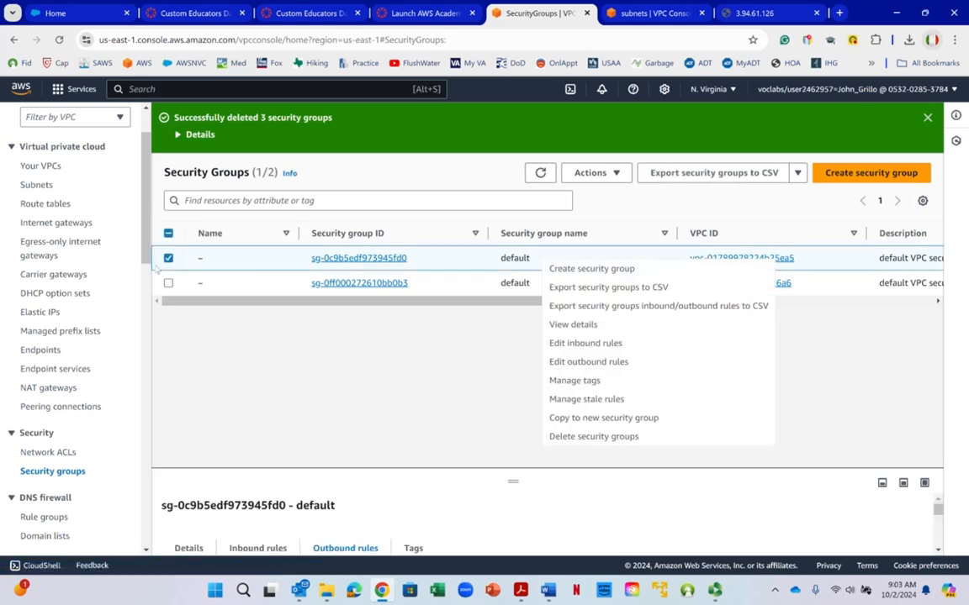
left_click(393, 172)
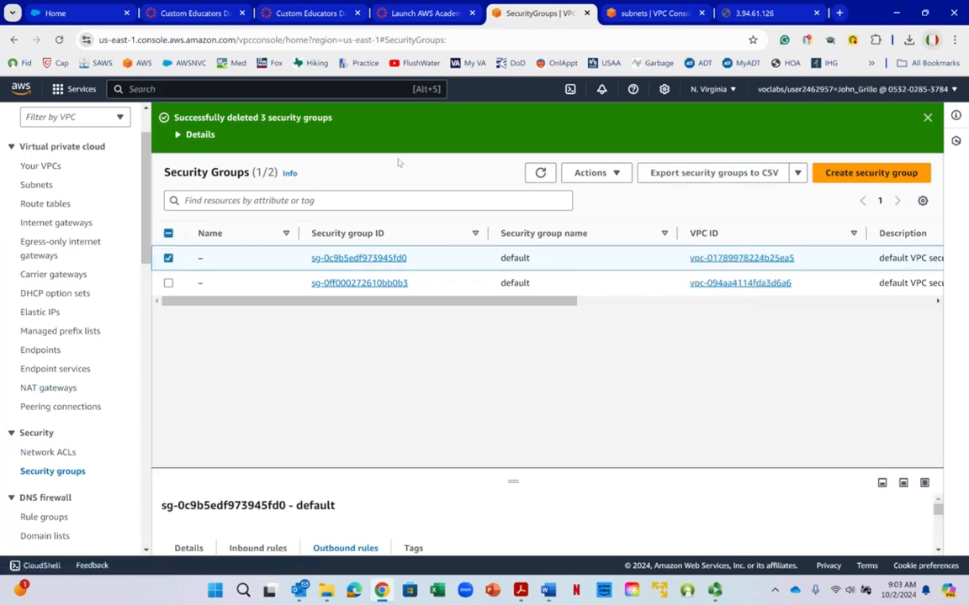
right_click(791, 262)
left_click(443, 189)
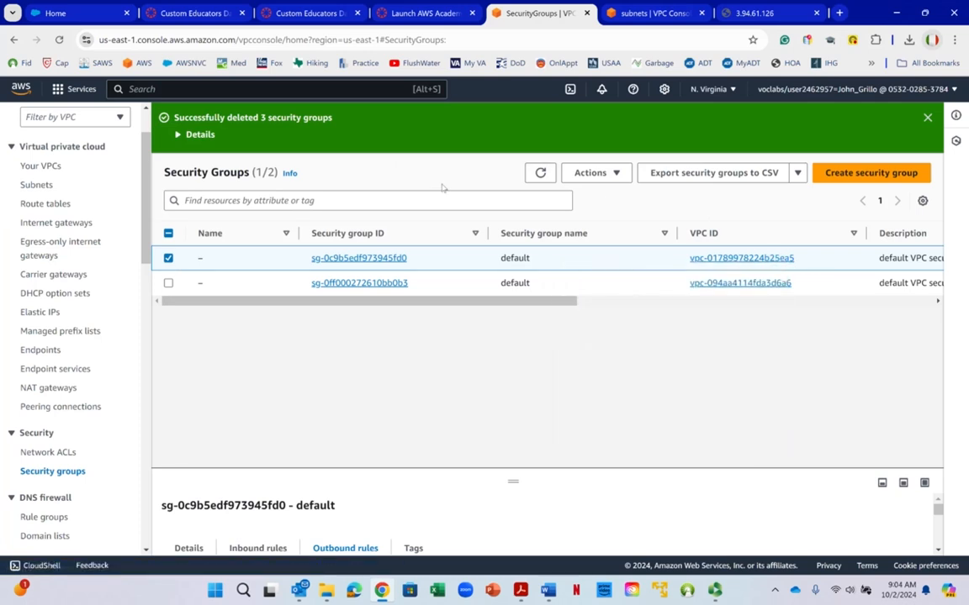
left_click(593, 172)
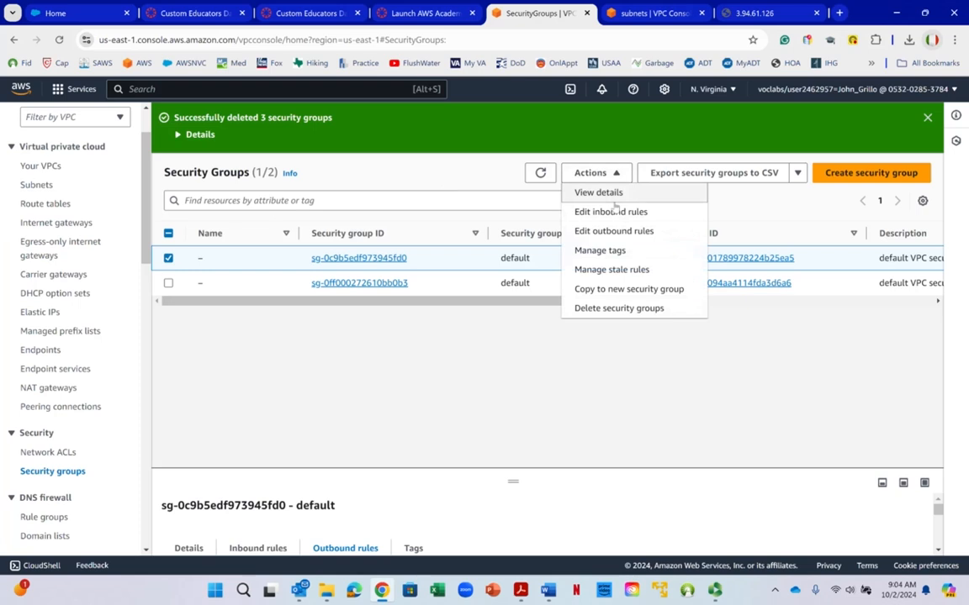
left_click(613, 323)
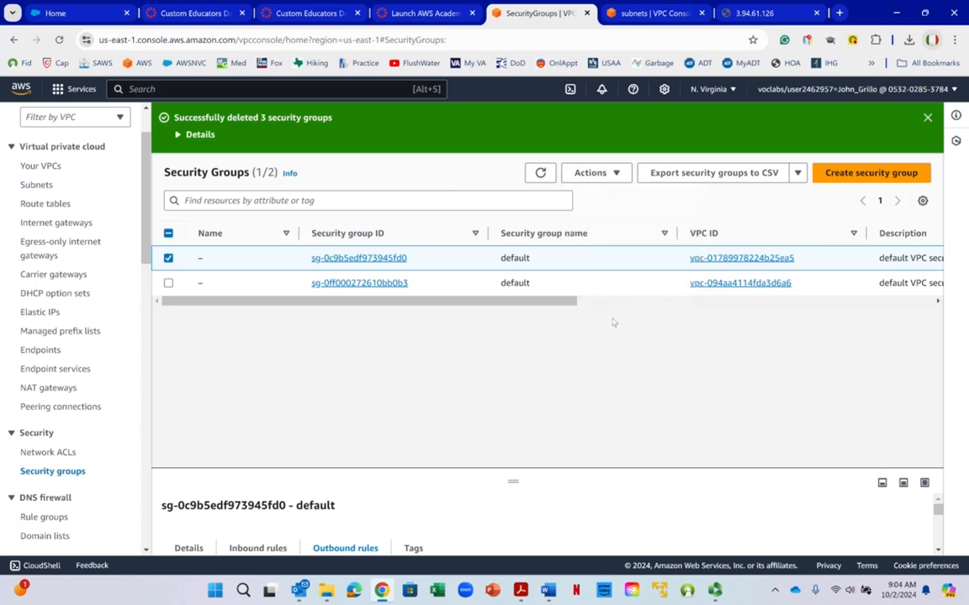
left_click(591, 177)
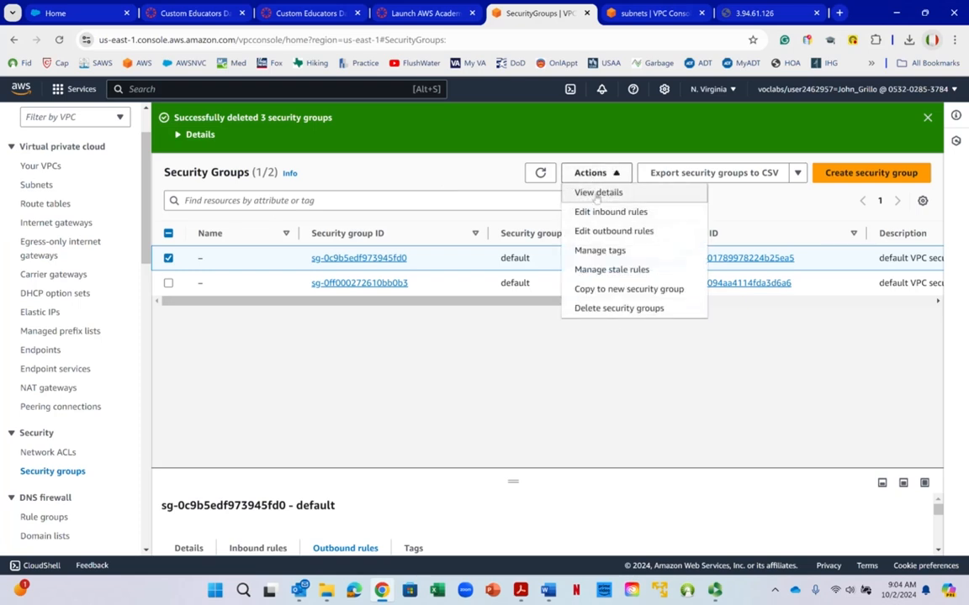
left_click(604, 309)
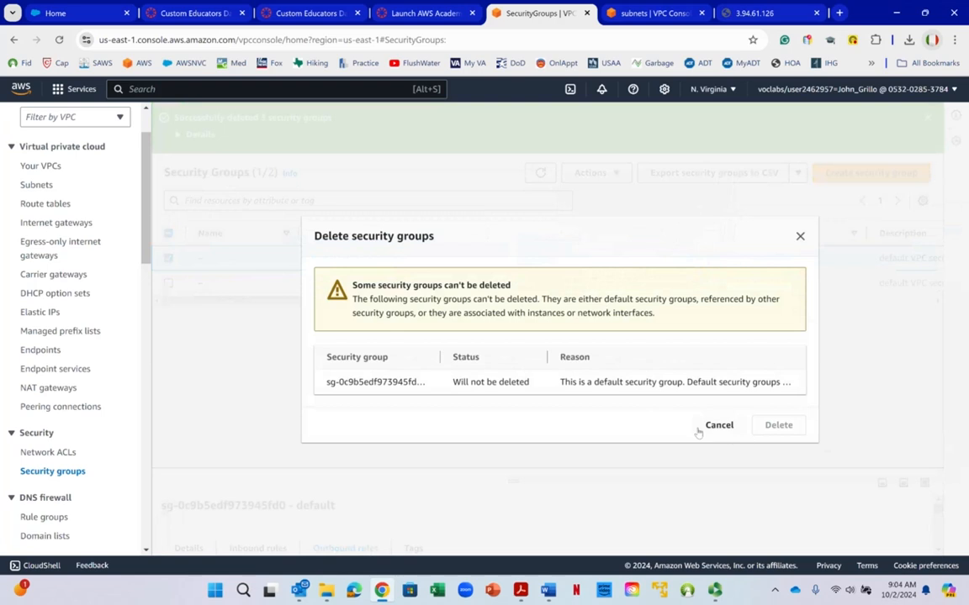
left_click(659, 170)
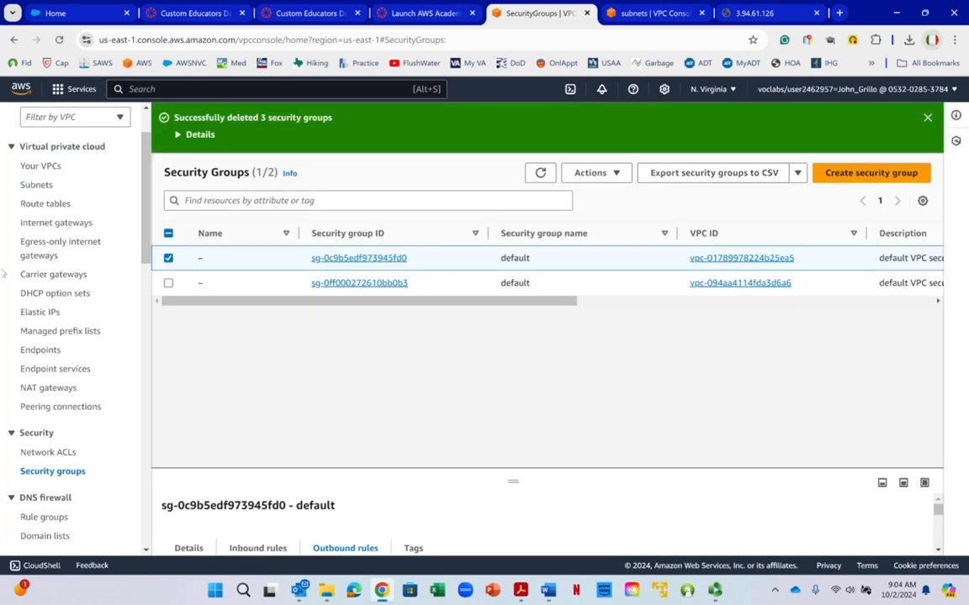
- Try to delete the lab-vpc-subnet-private1-us-east-1a subnet, and cancel the deletion dialog
left_click(36, 184)
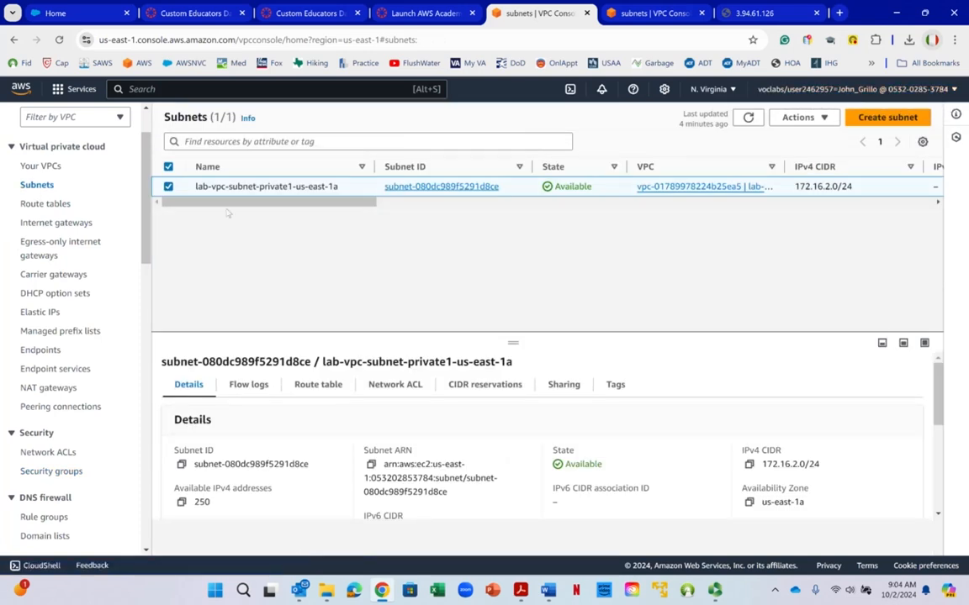
left_click(794, 117)
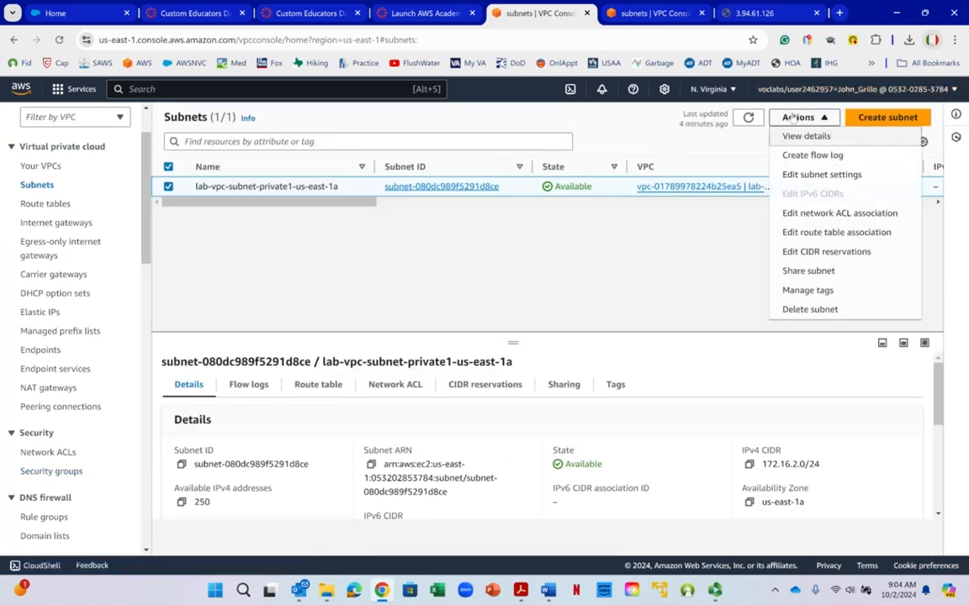
left_click(807, 309)
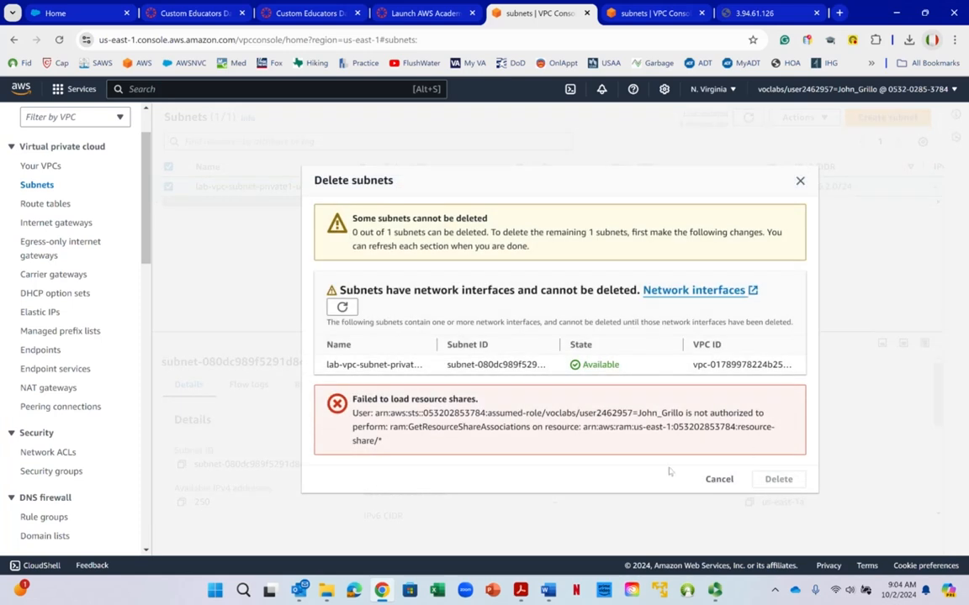
left_click(720, 481)
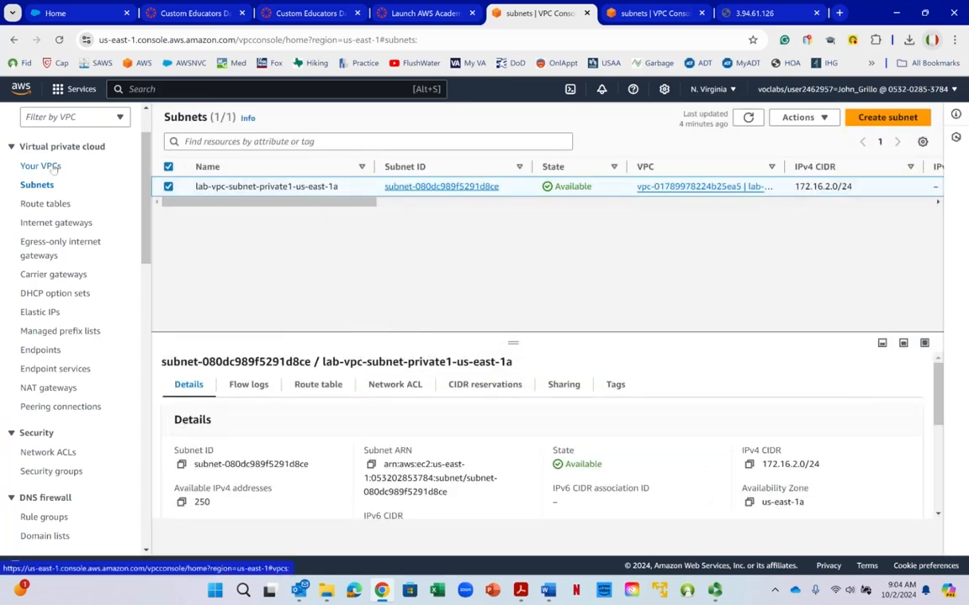
- Delete the lab-vpc-vpc VPC together with its gateway, route tables and subnet, confirming with the word delete
left_click(54, 168)
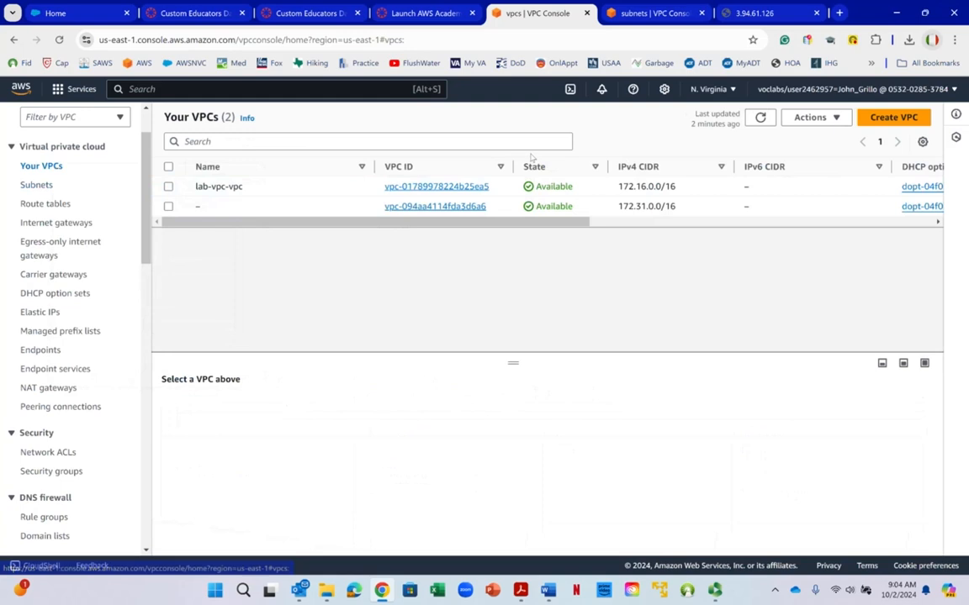
left_click(169, 186)
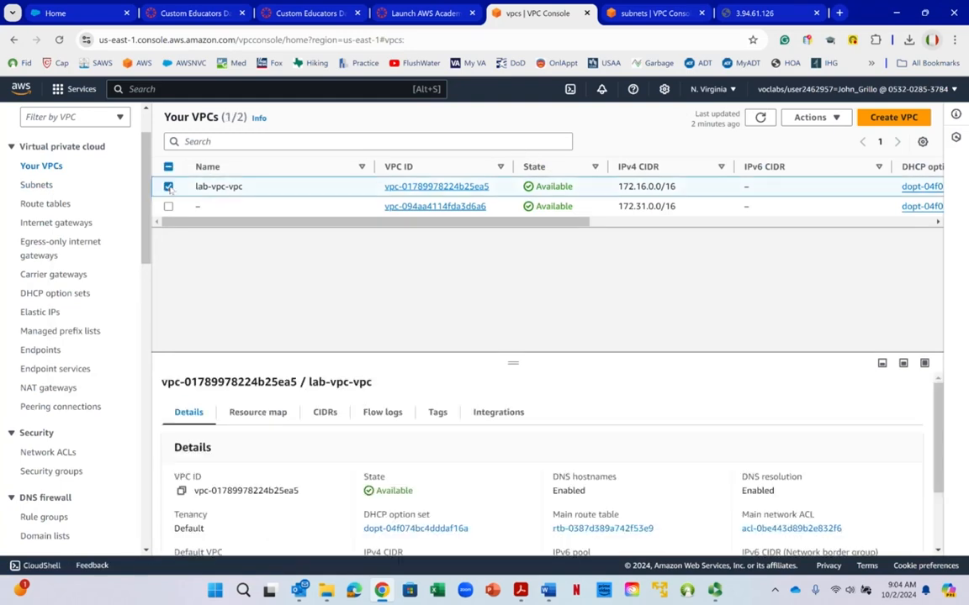
left_click(823, 119)
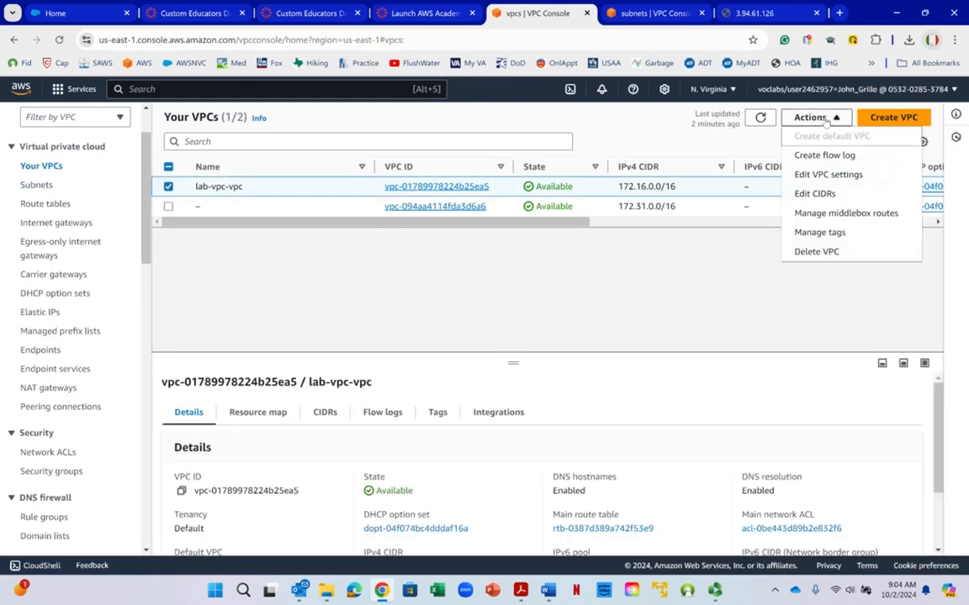
left_click(820, 251)
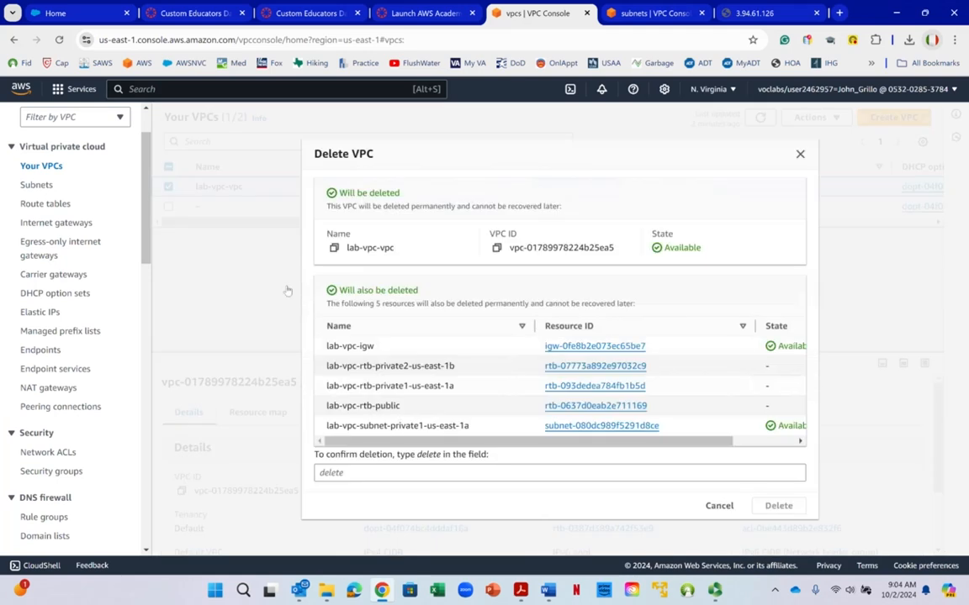
right_click(482, 301)
left_click(414, 292)
left_click(425, 469)
type("delet")
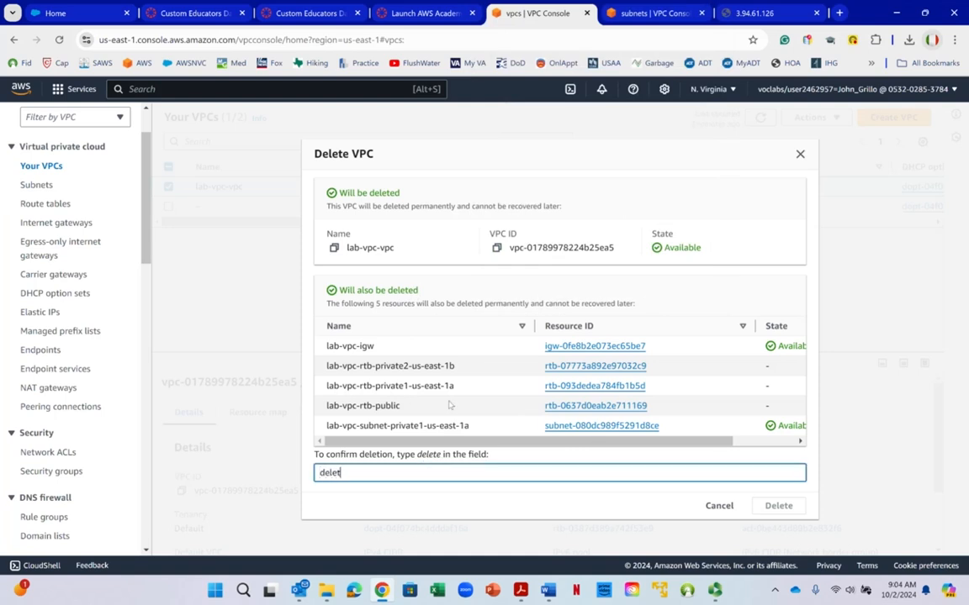
type("e")
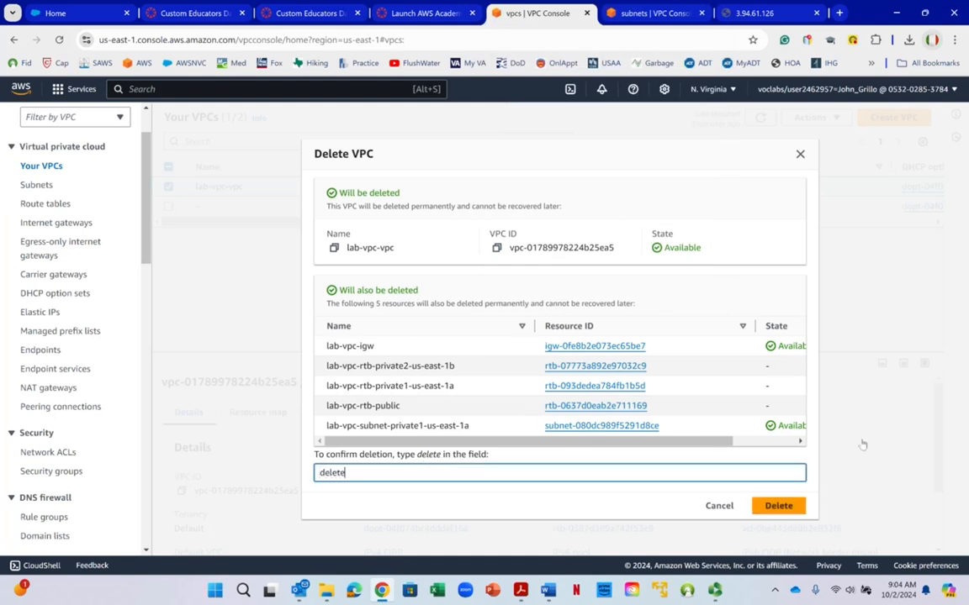
left_click(775, 504)
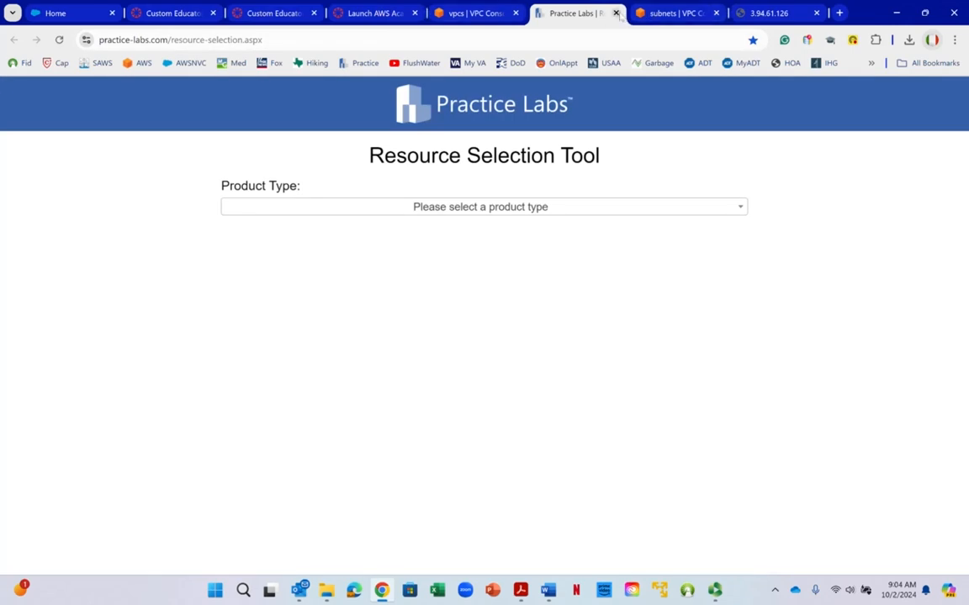
left_click(615, 13)
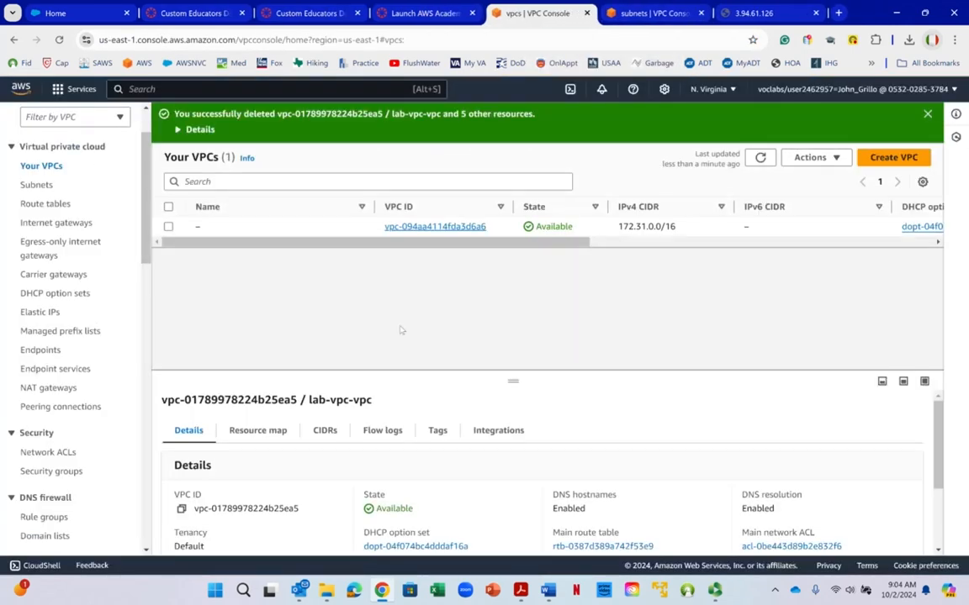
- Check which VPCs are left, and refresh the subnet list to verify the lab subnets are gone
right_click(28, 169)
left_click(618, 158)
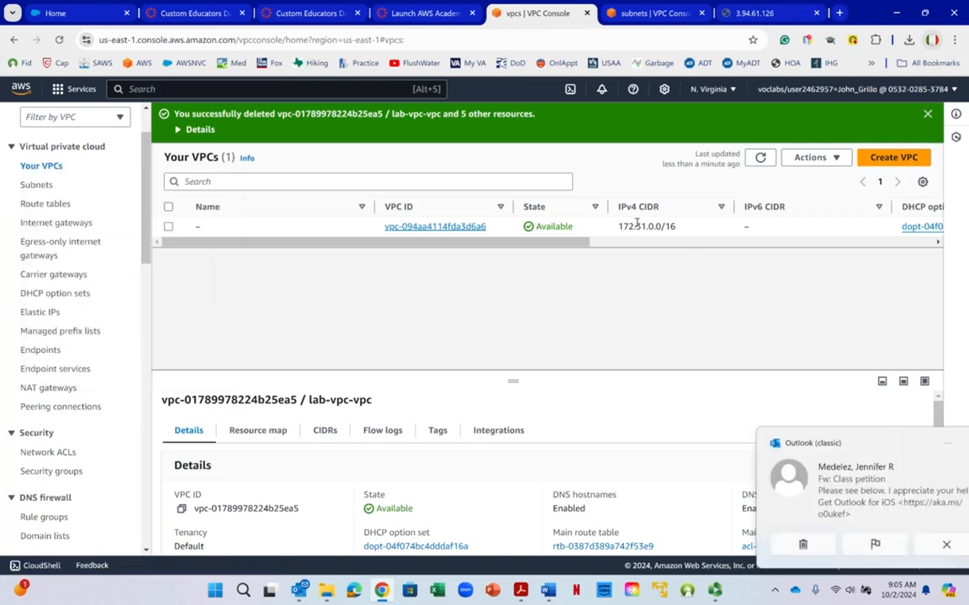
right_click(637, 223)
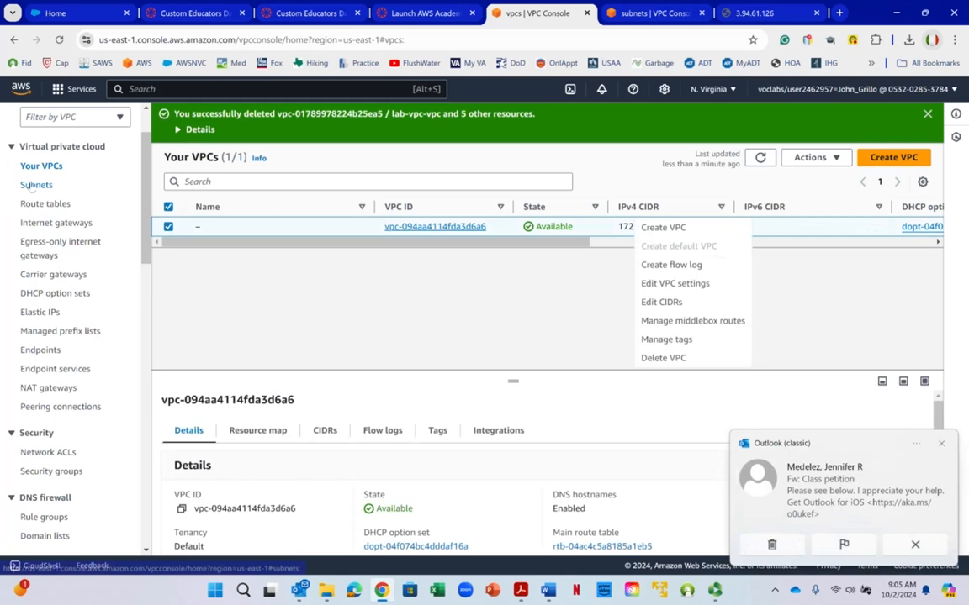
left_click(36, 185)
right_click(30, 187)
left_click(606, 249)
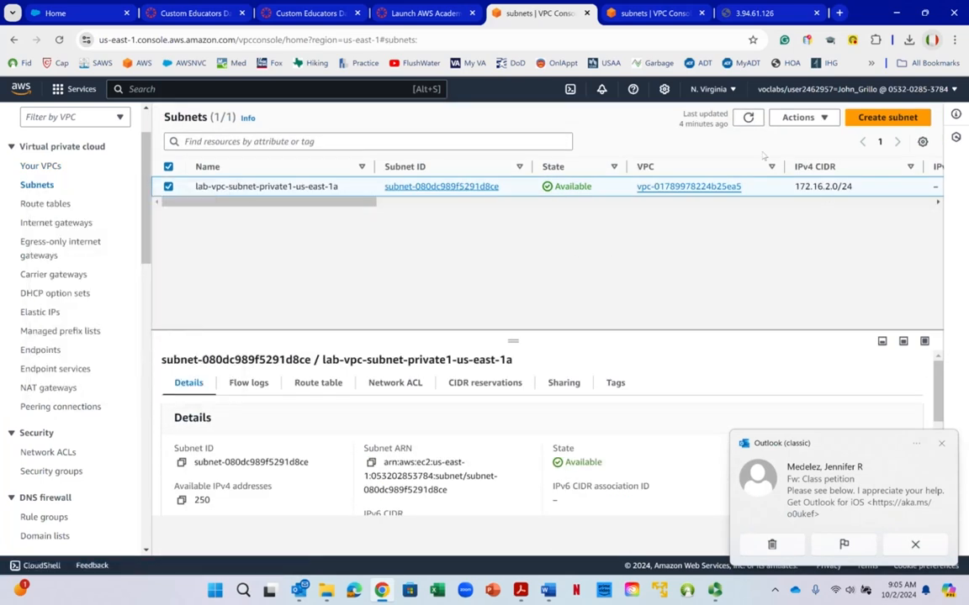
left_click(750, 118)
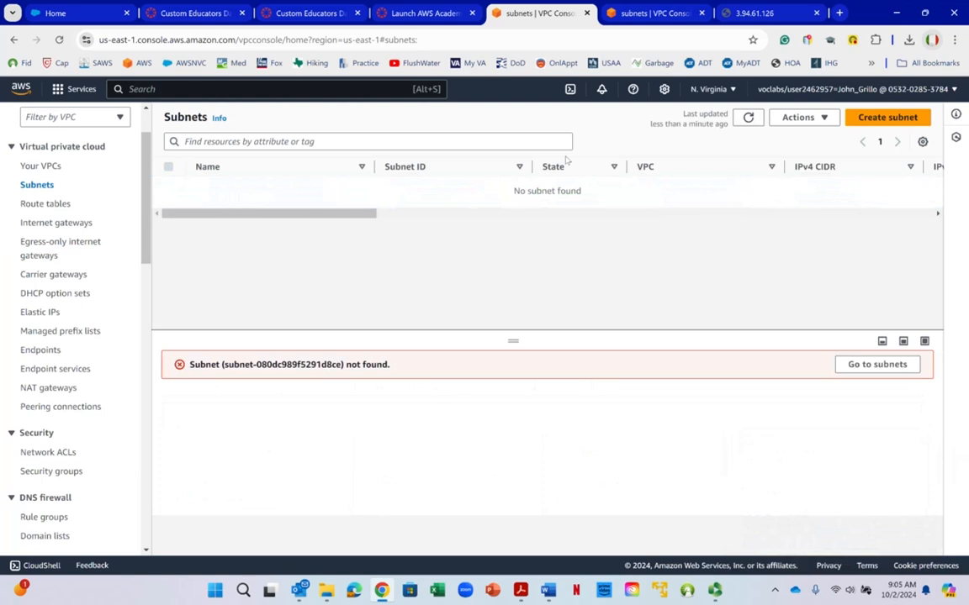
- Open the route tables and refresh the list to check which ones remain
left_click(49, 205)
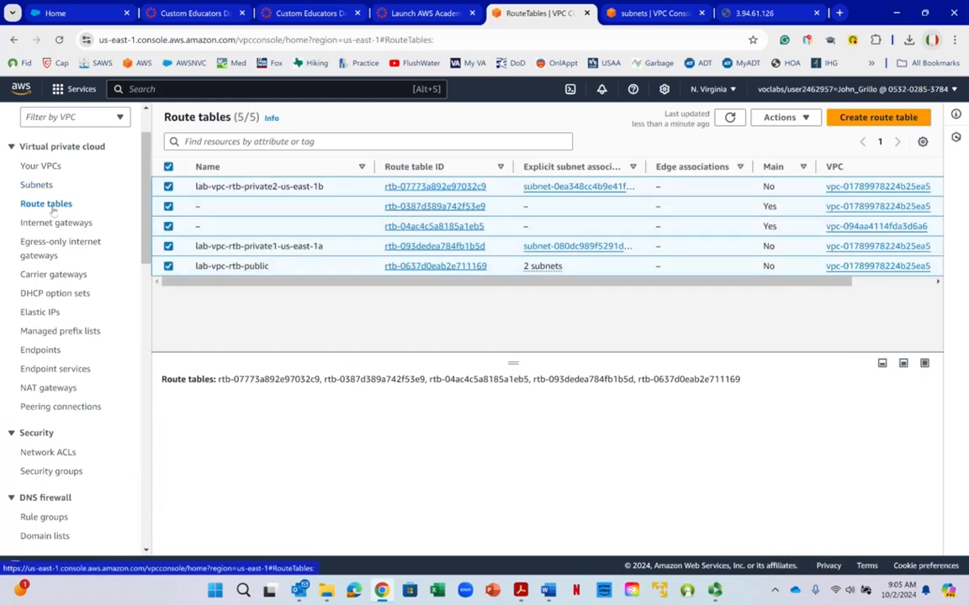
right_click(52, 209)
left_click(731, 119)
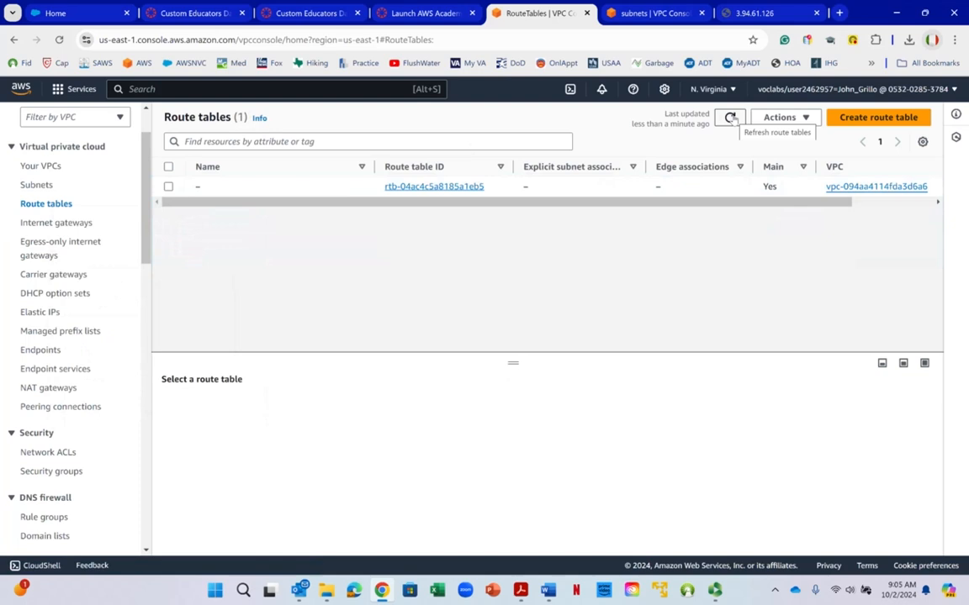
- Open the internet gateways and refresh the list to check that the lab gateway is gone
left_click_drag(366, 210, 502, 211)
left_click_drag(612, 211, 157, 201)
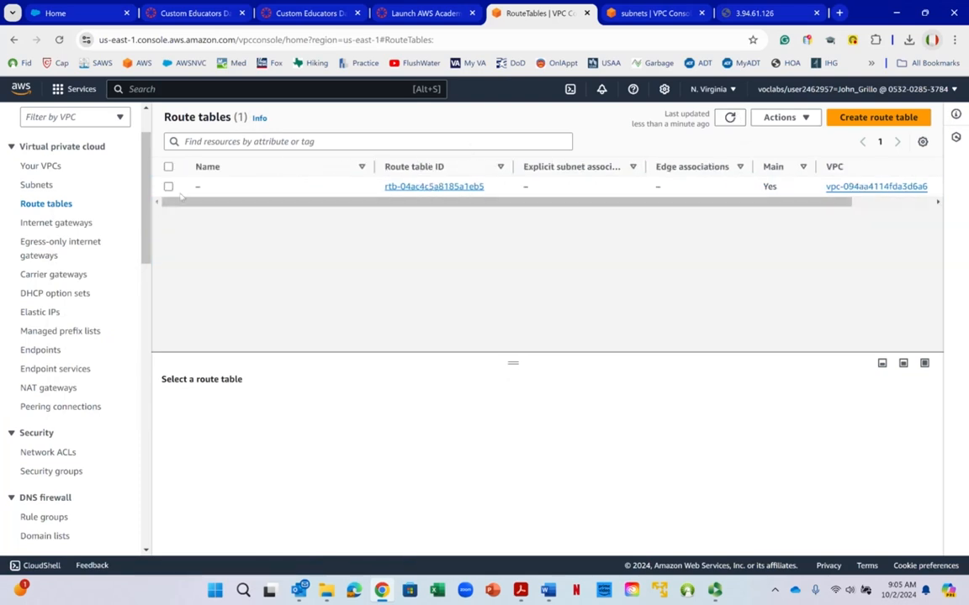
left_click(55, 224)
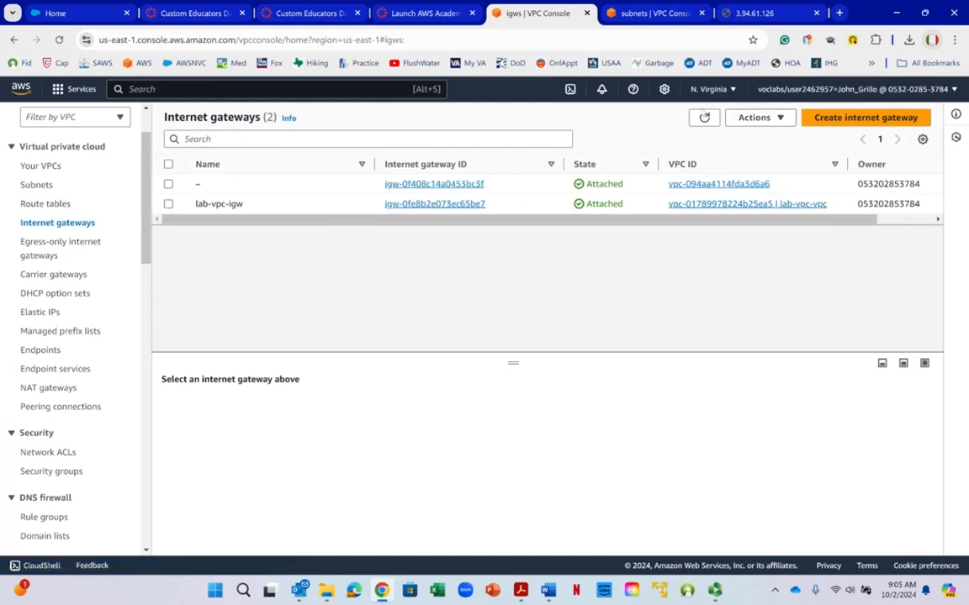
left_click(705, 119)
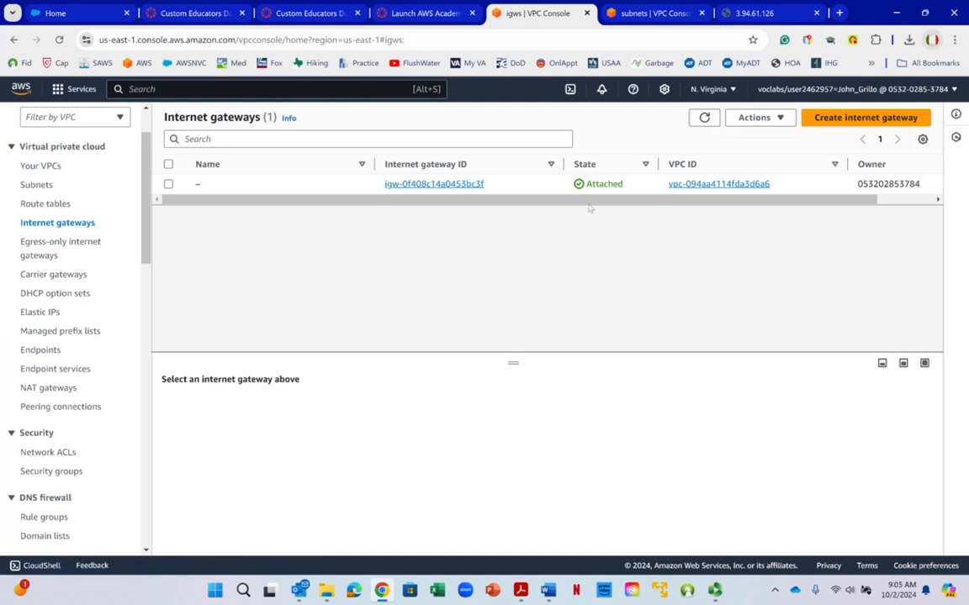
- Check the Elastic IPs, endpoints and NAT gateways for leftover lab resources
right_click(67, 274)
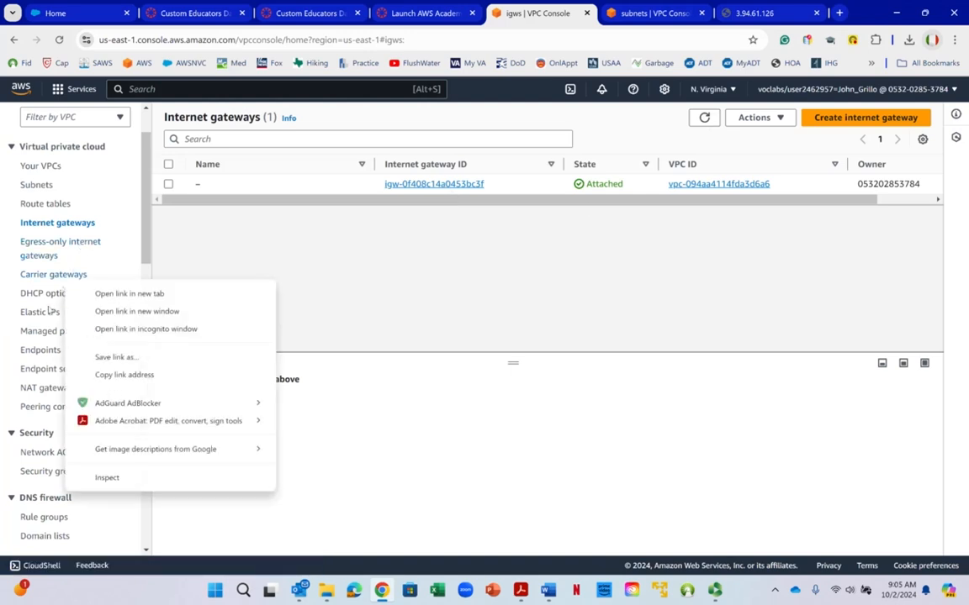
left_click(49, 312)
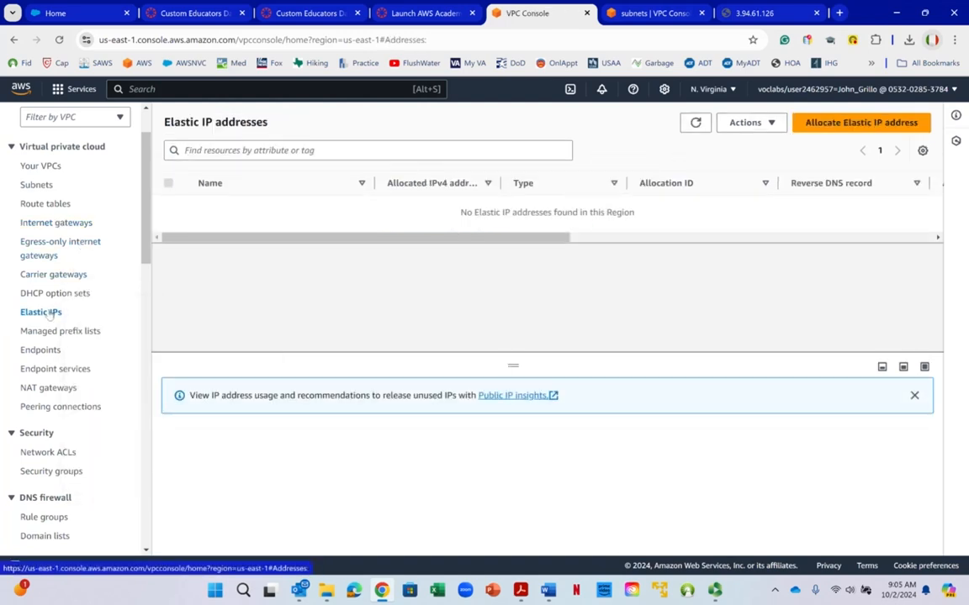
left_click(42, 352)
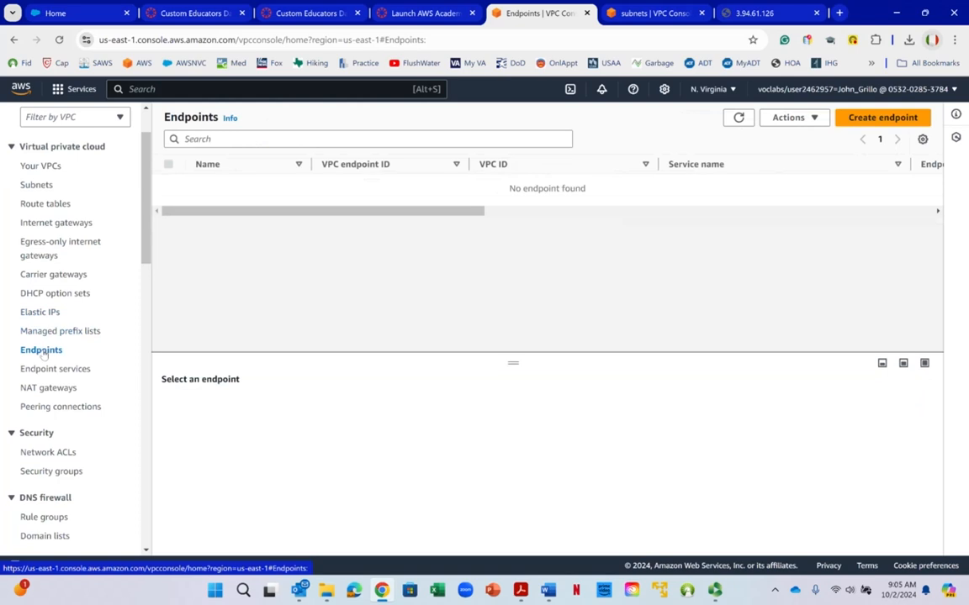
left_click(46, 390)
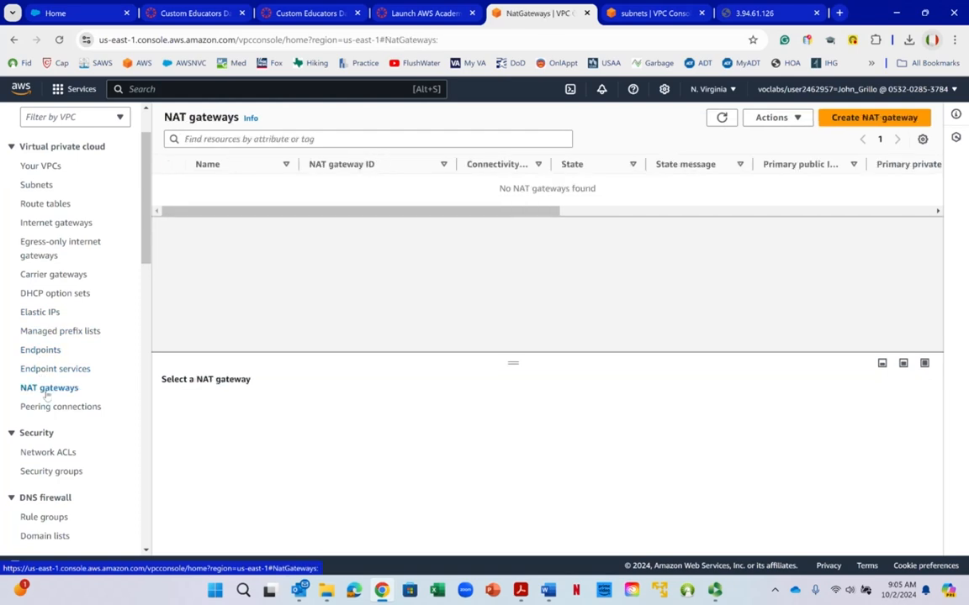
- Open the network ACLs to check which ones remain
scroll(46, 395, "down", 1)
left_click(48, 391)
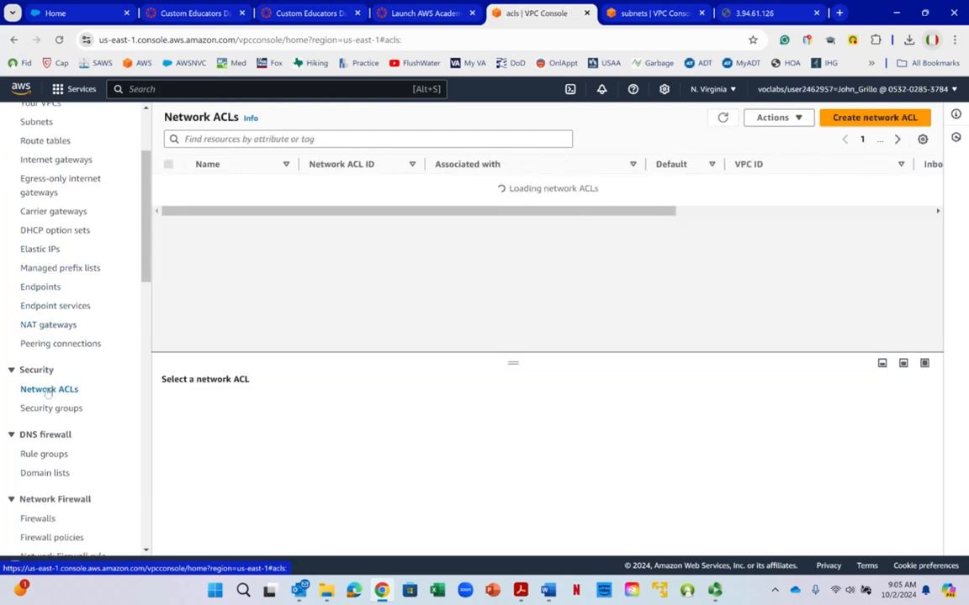
right_click(48, 391)
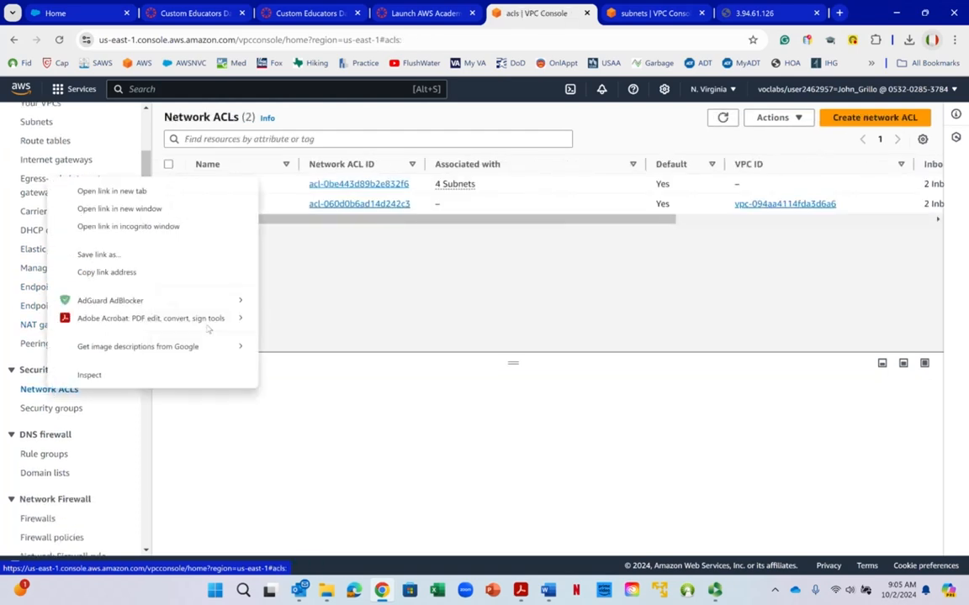
left_click(458, 117)
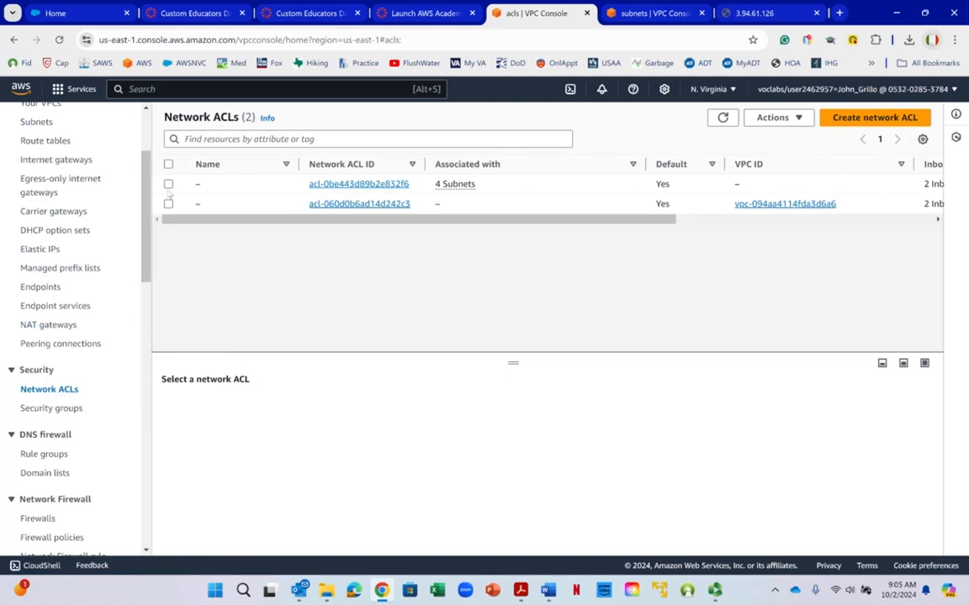
- Try to delete the network ACL acl-0be443d89b2e832f6, and refresh the network ACL list
left_click(168, 184)
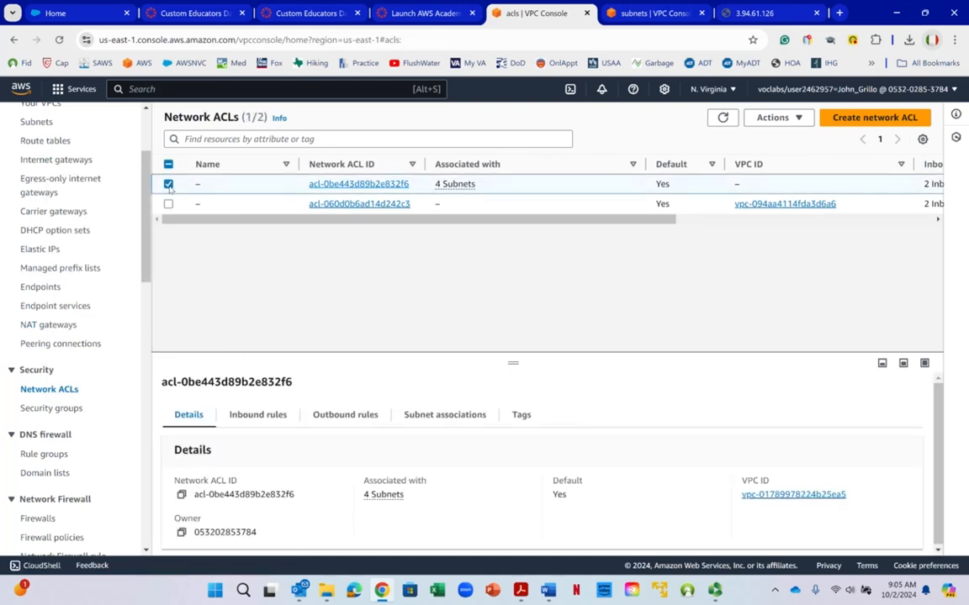
right_click(481, 185)
left_click(772, 117)
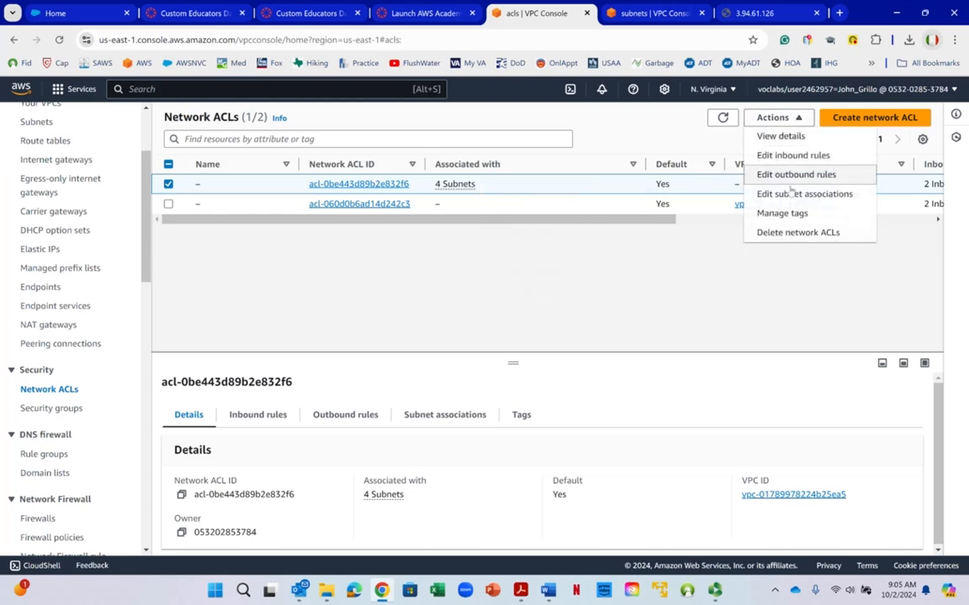
left_click(791, 234)
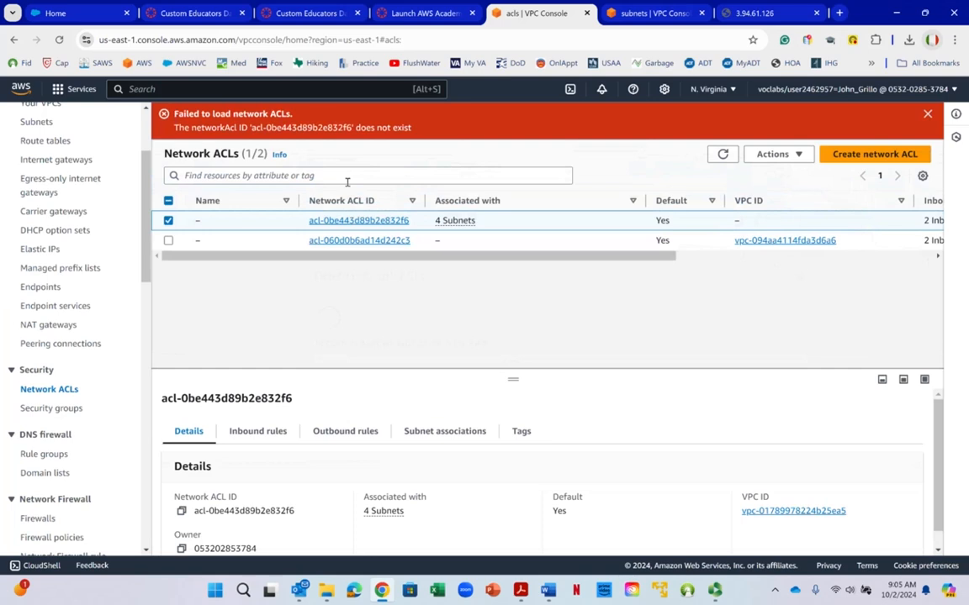
left_click(724, 155)
- Open the security groups and refresh the list to check which ones remain
scroll(82, 337, "down", 2)
right_click(70, 273)
left_click(38, 285)
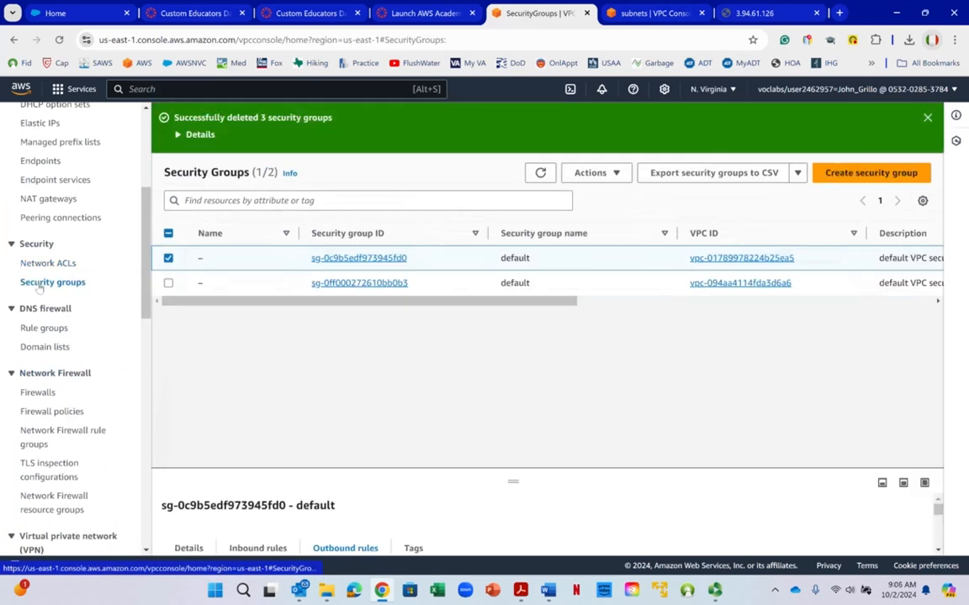
right_click(39, 287)
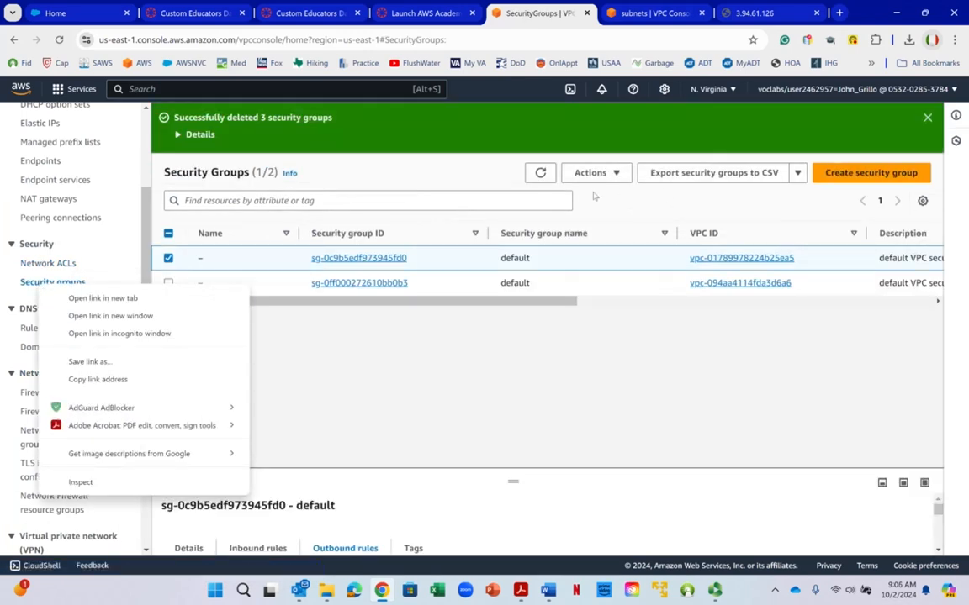
left_click(540, 172)
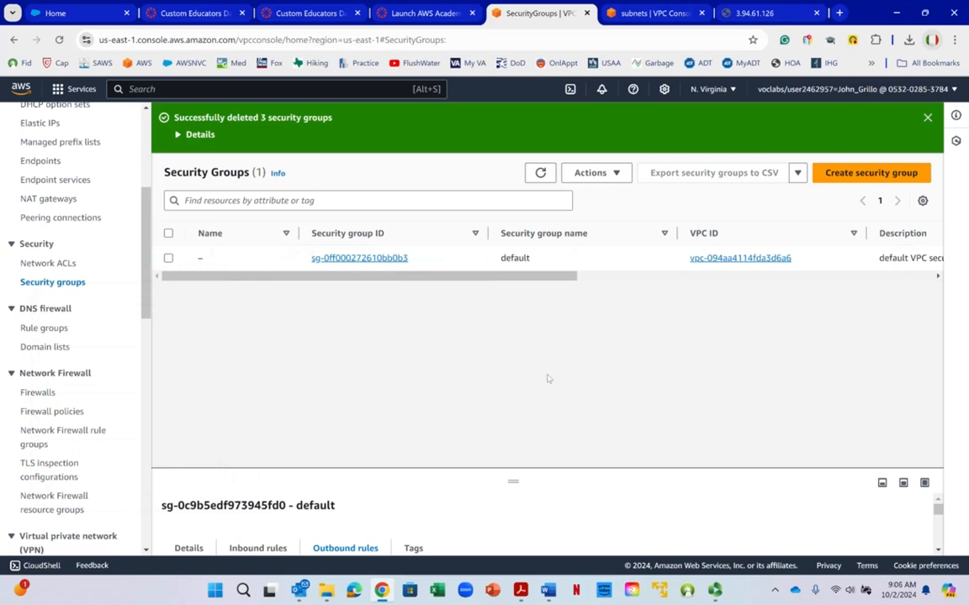
- Check which VPCs the VPC filter offers, leaving the filter unset
left_click_drag(144, 294, 155, 209)
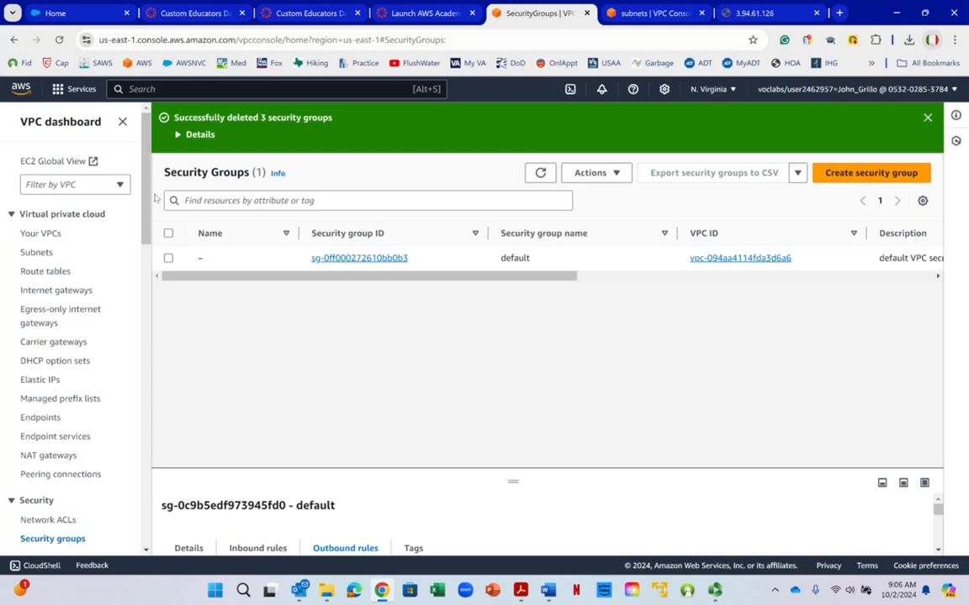
left_click(118, 184)
right_click(124, 183)
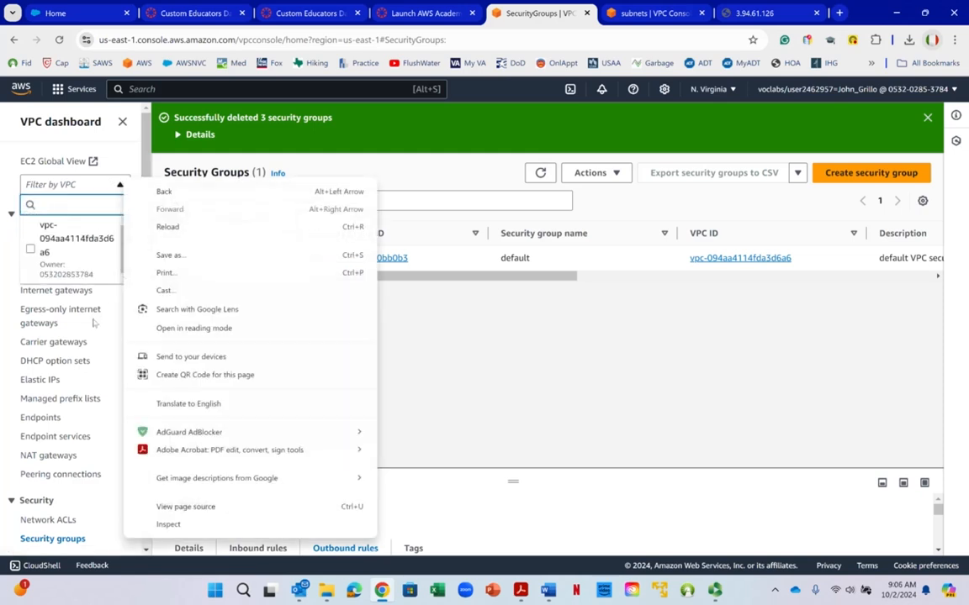
left_click(94, 323)
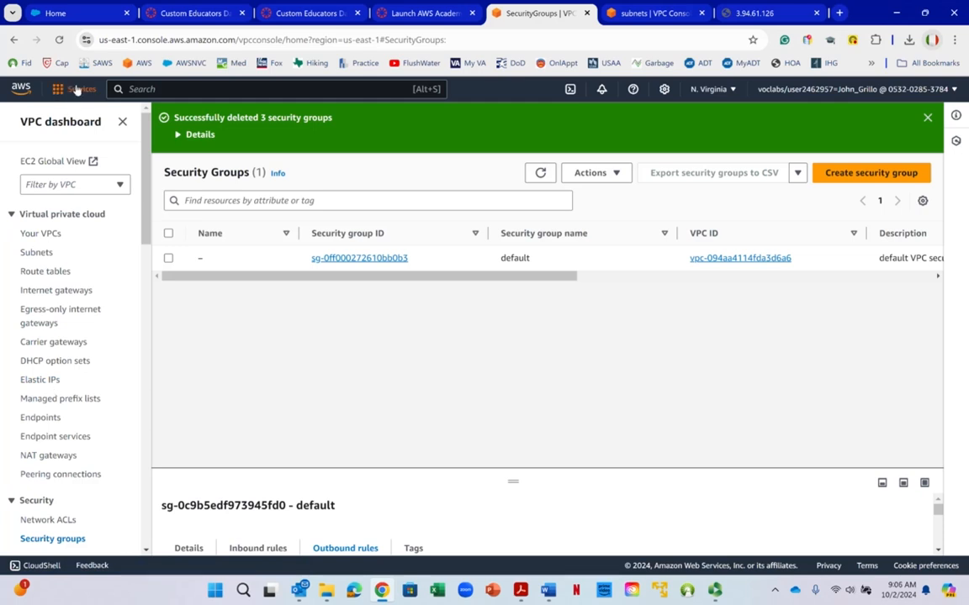
right_click(99, 160)
right_click(150, 132)
left_click_drag(150, 131, 150, 132)
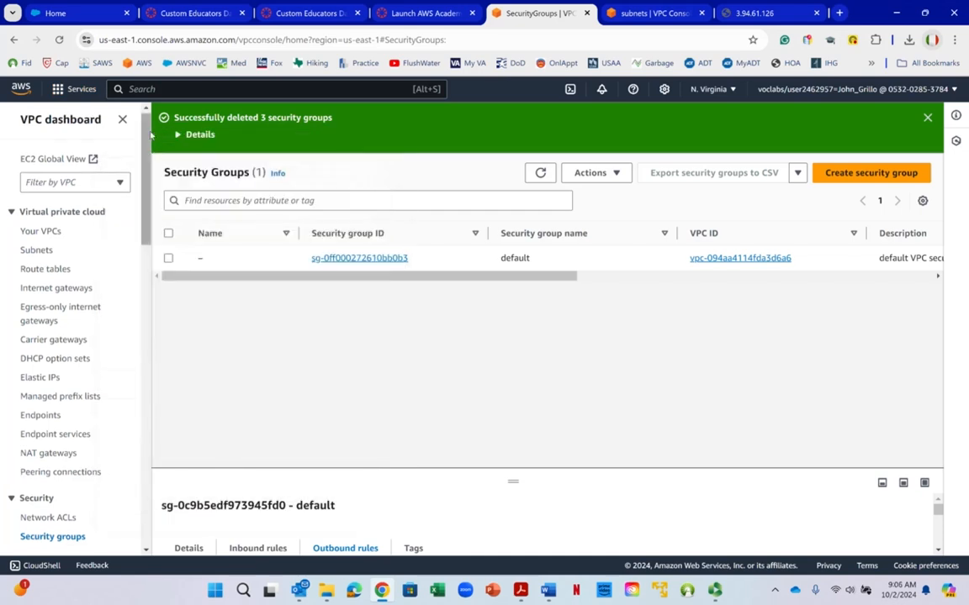
- Switch to the EC2 service and check its list of running instances
left_click(76, 88)
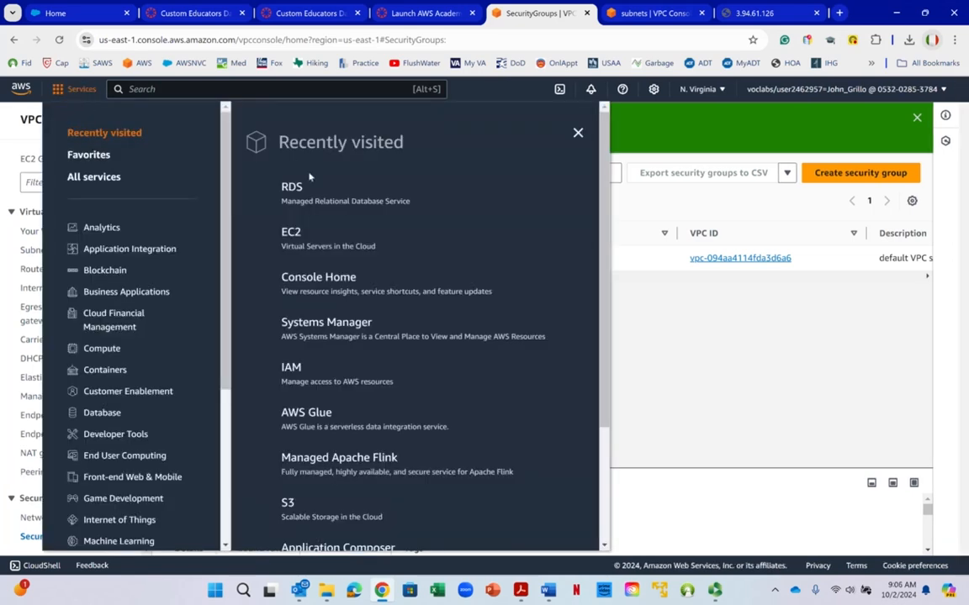
left_click(290, 233)
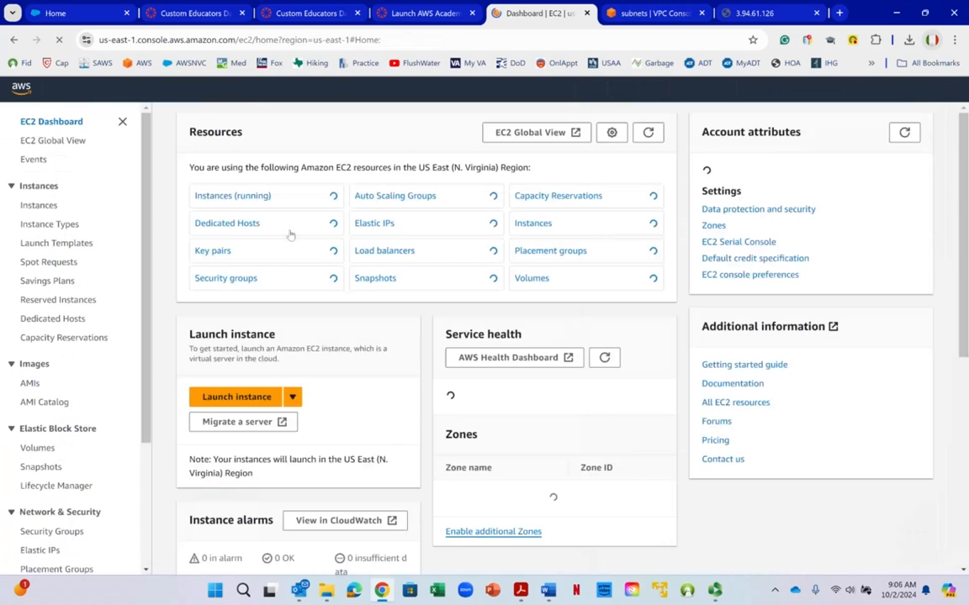
left_click(217, 199)
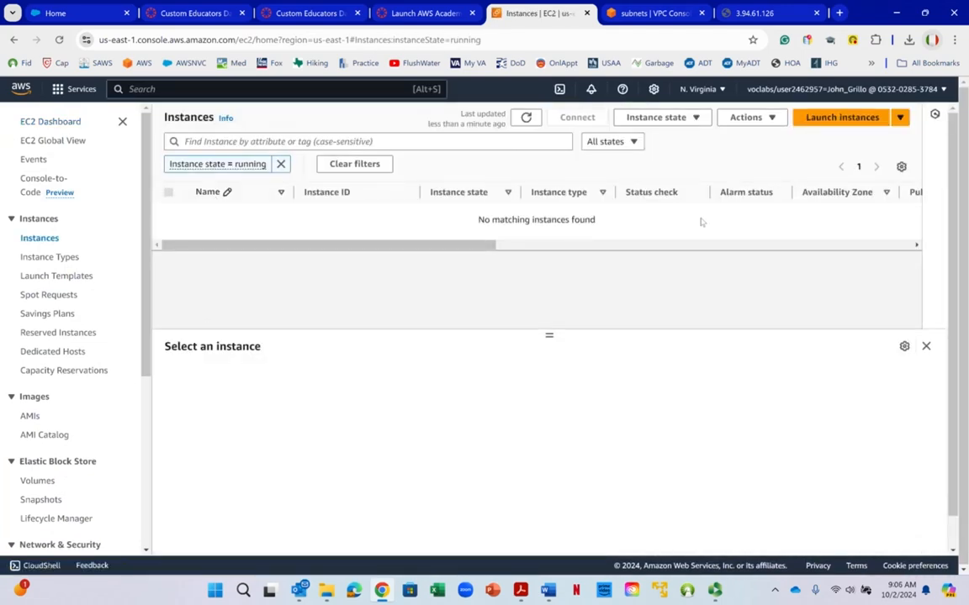
- Search the services for rds, open RDS and check its DB instances
left_click(177, 85)
type("rds")
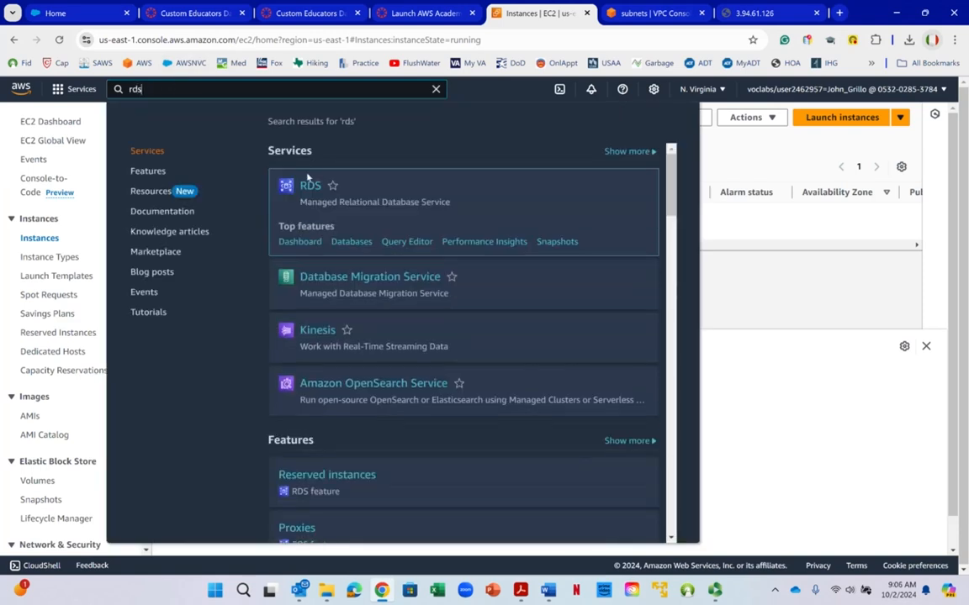
left_click(308, 186)
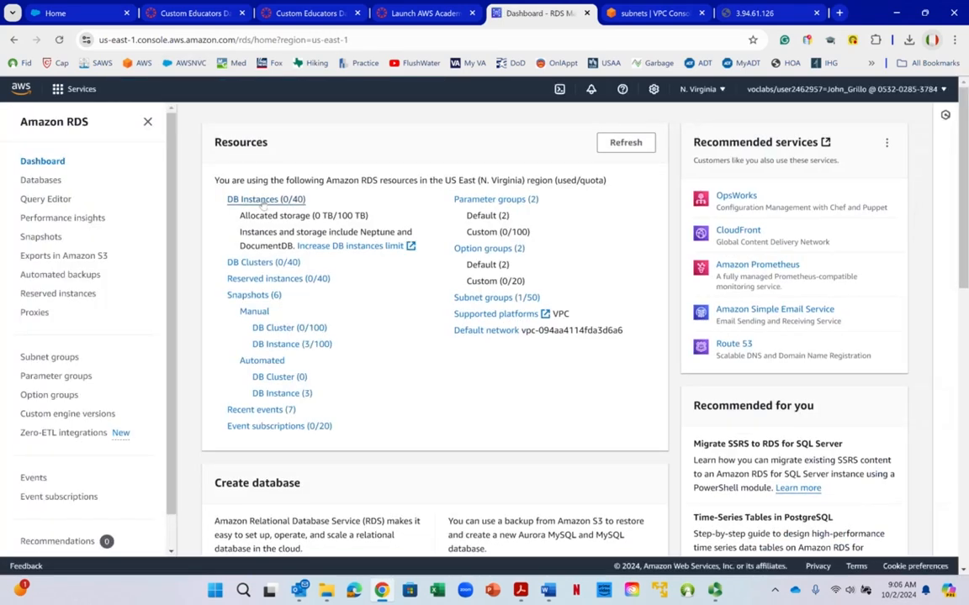
left_click(263, 201)
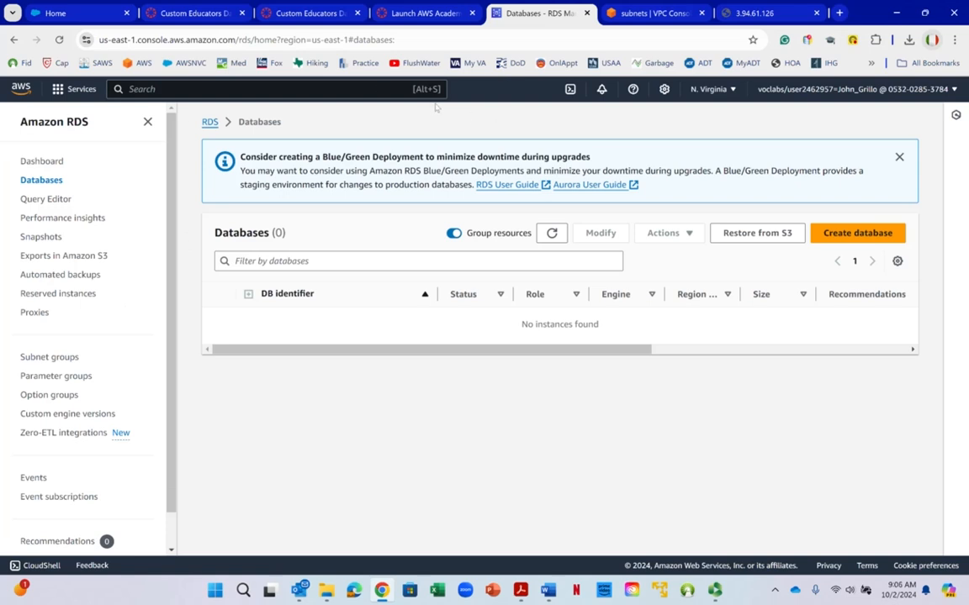
- Switch to the AWS Academy Learner Lab page and check how much of the budget is used
left_click(416, 19)
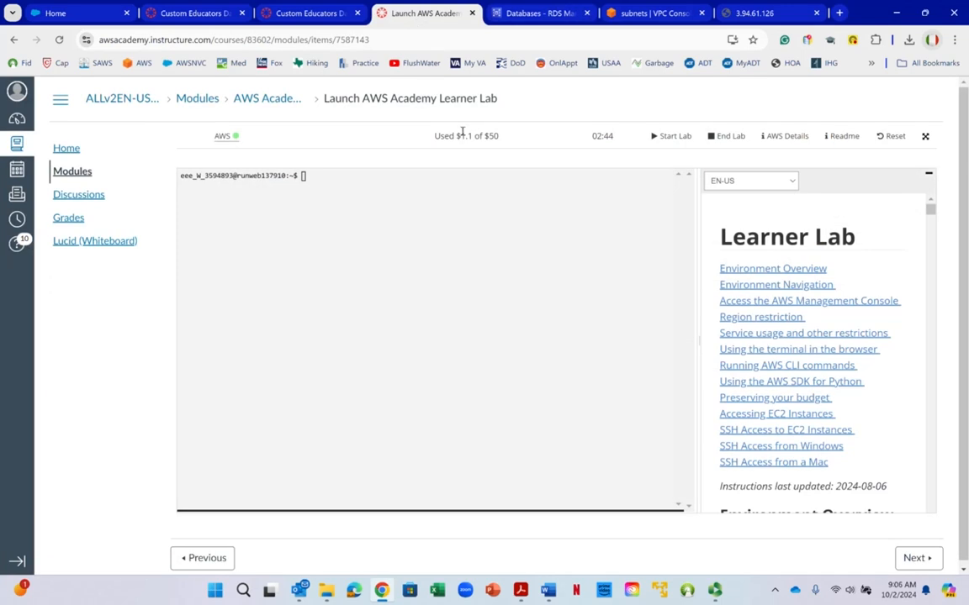
left_click_drag(461, 137, 498, 137)
right_click(503, 145)
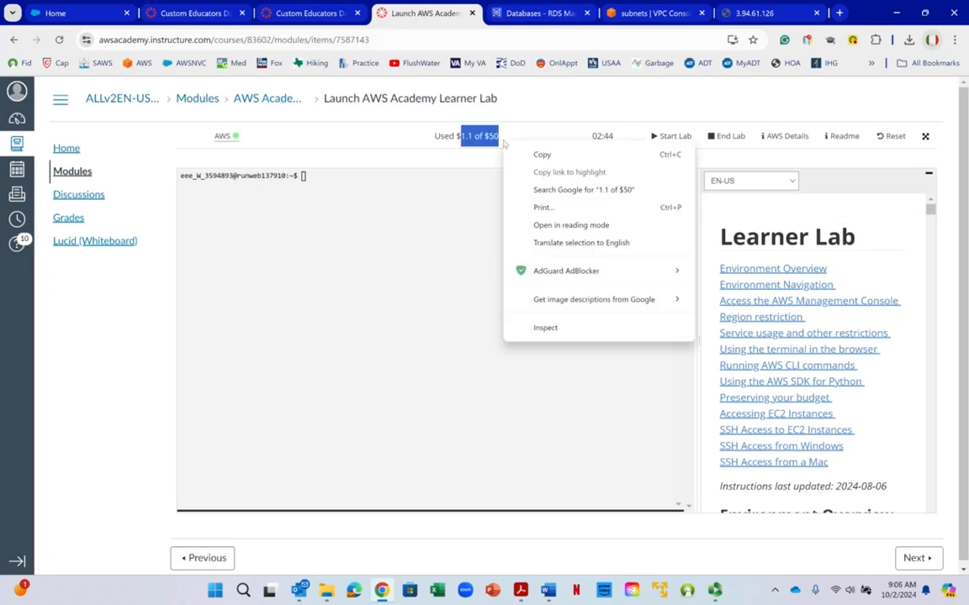
left_click(565, 107)
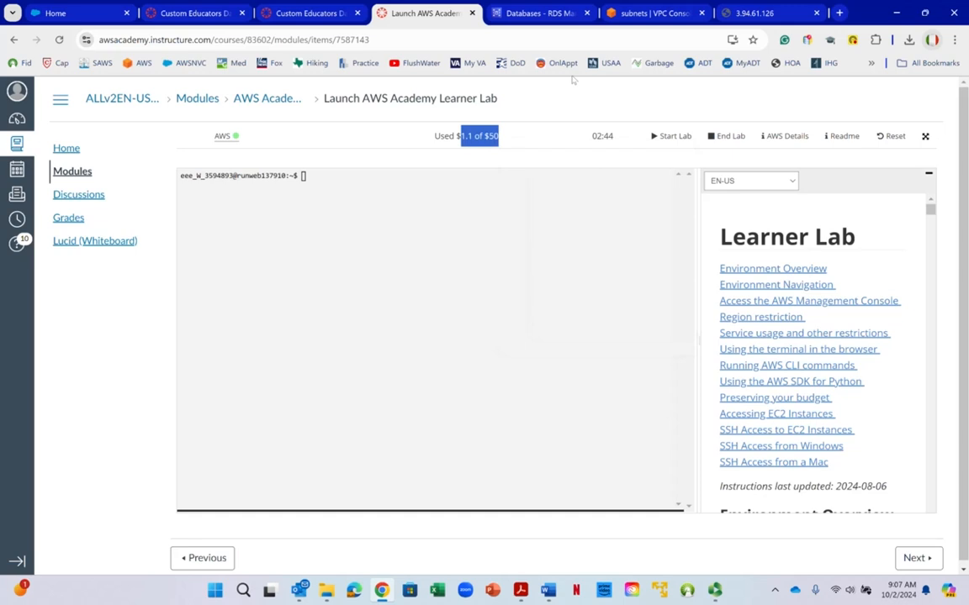
right_click(572, 80)
key("Escape")
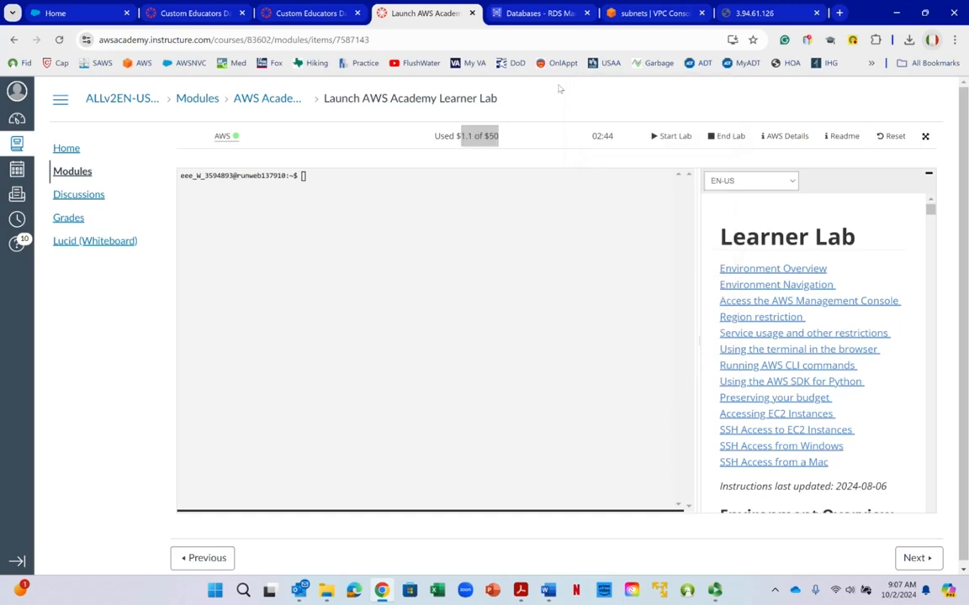
- Request the end of the lab without answering its confirmation, and sign out of the AWS Management Console
left_click(715, 136)
left_click(715, 136)
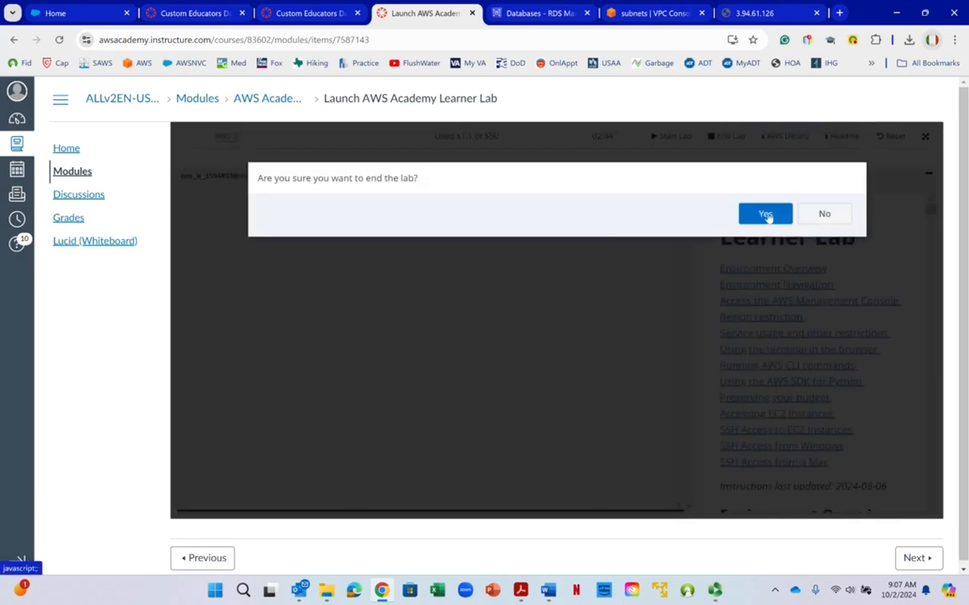
left_click(523, 14)
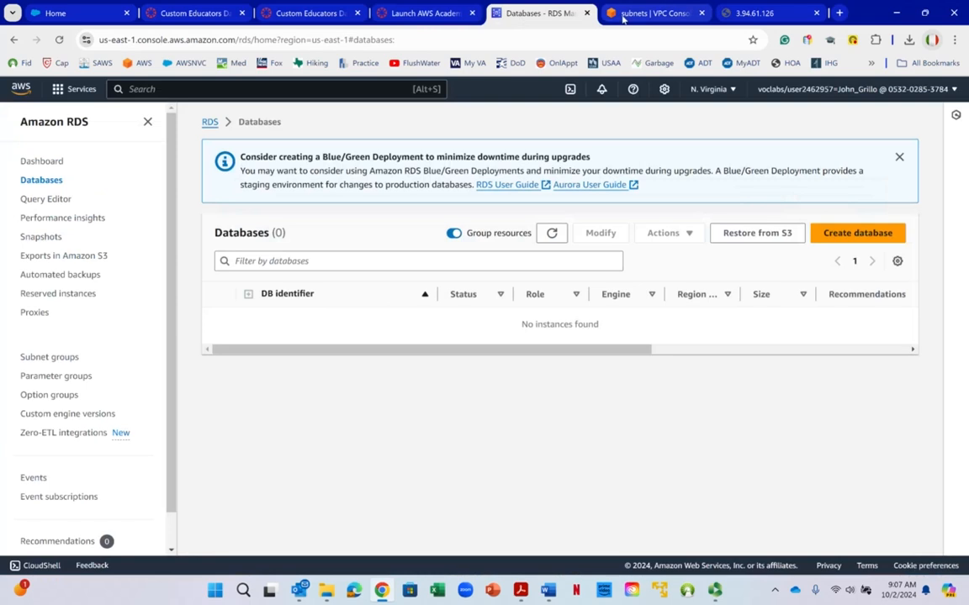
left_click(848, 90)
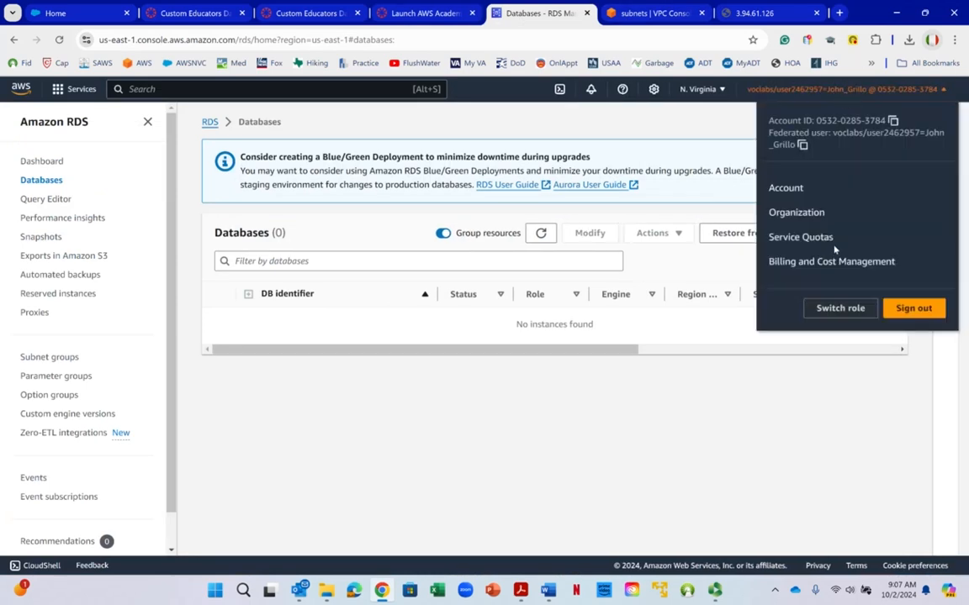
left_click(938, 310)
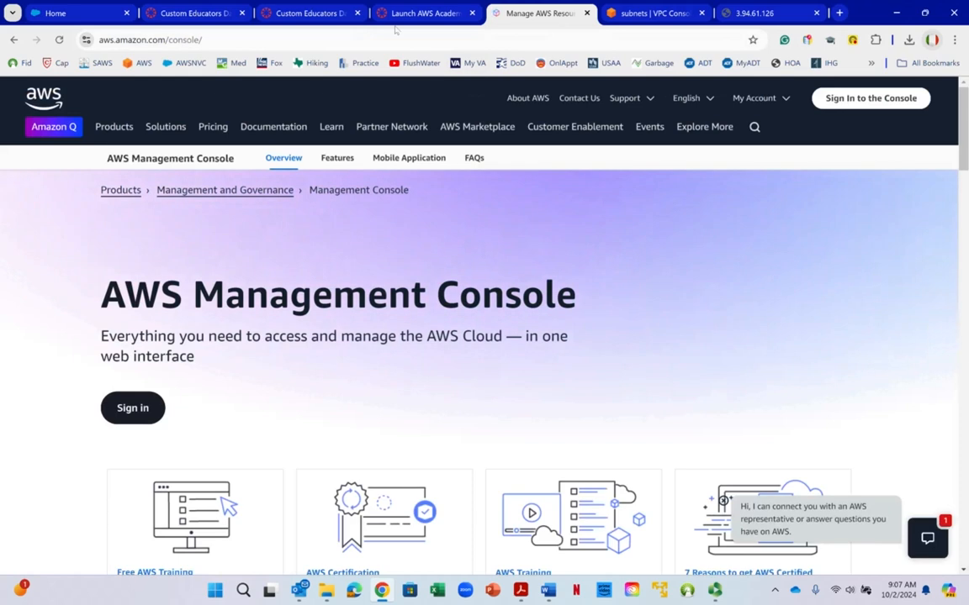
- Return to the Learner Lab page and try to end the lab by accepting the pending confirmation
left_click(398, 20)
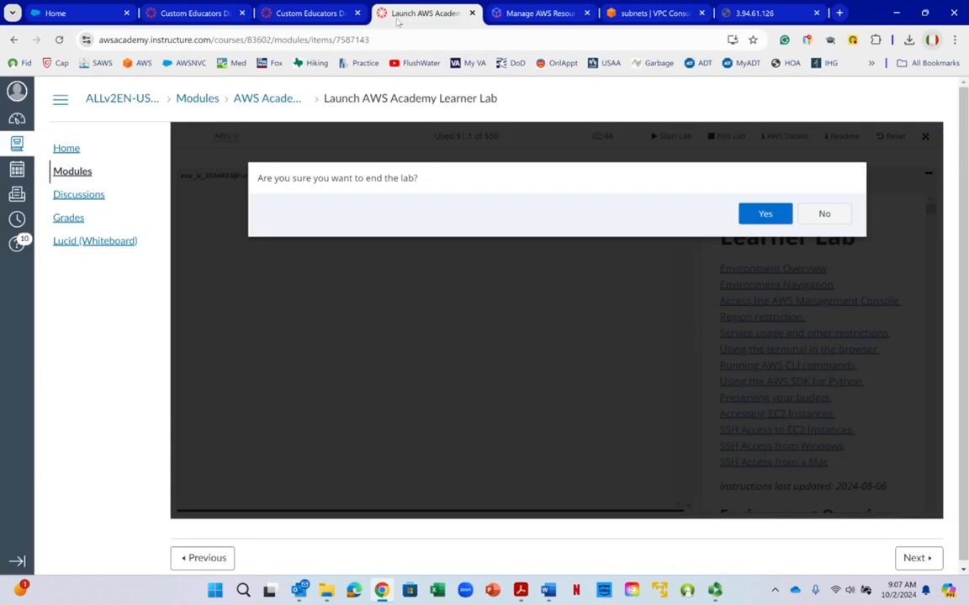
left_click(753, 220)
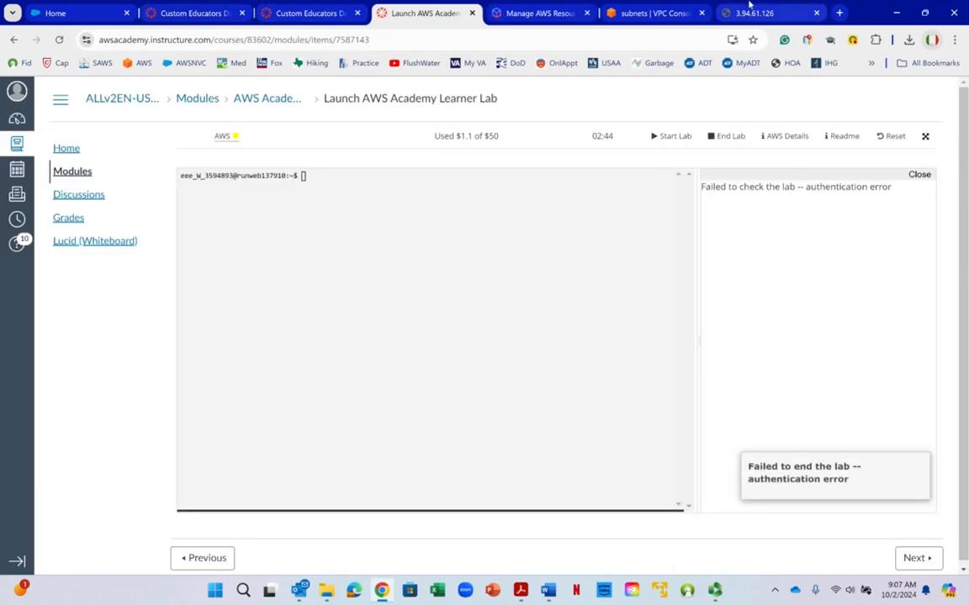
left_click(716, 592)
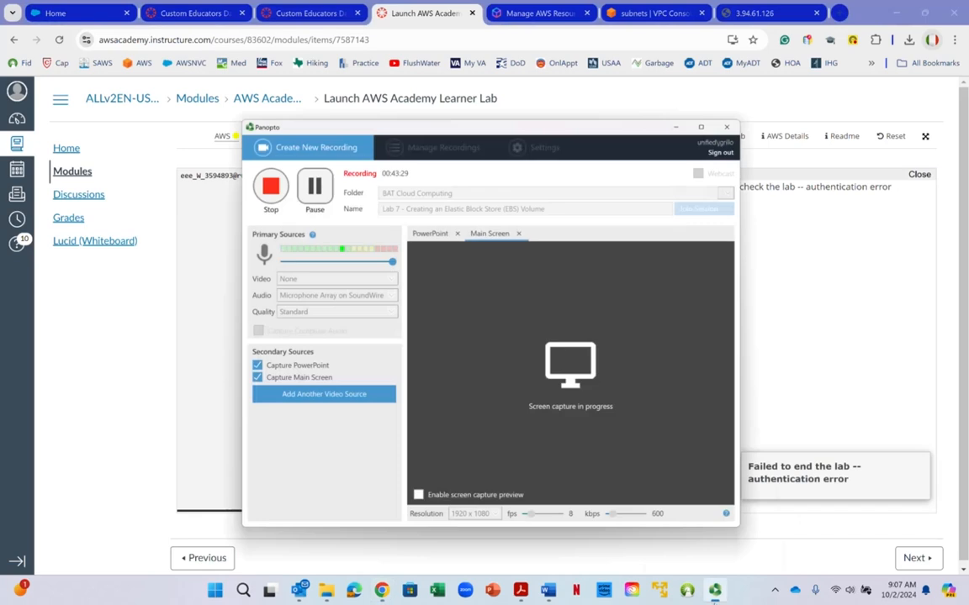